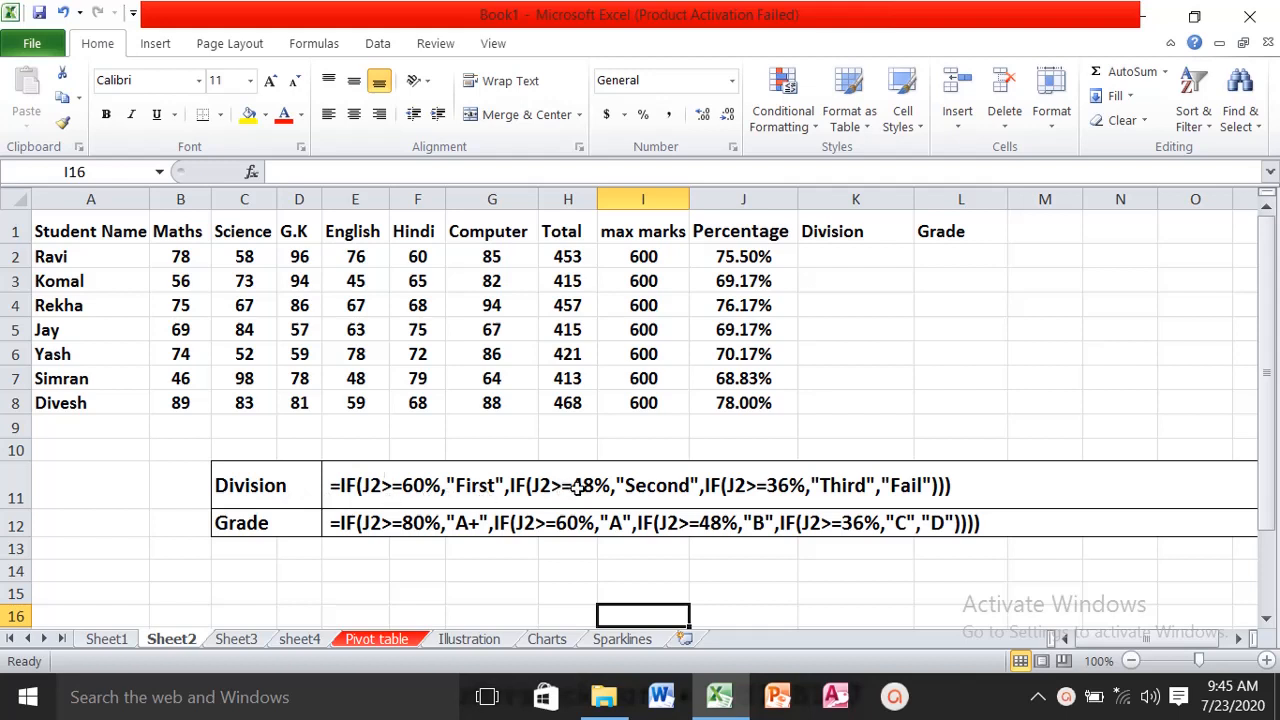
- Begin an IF formula in K2 under Division that returns "First" when J2>=60%
{"action": "left_click", "coordinate": [878, 259]}
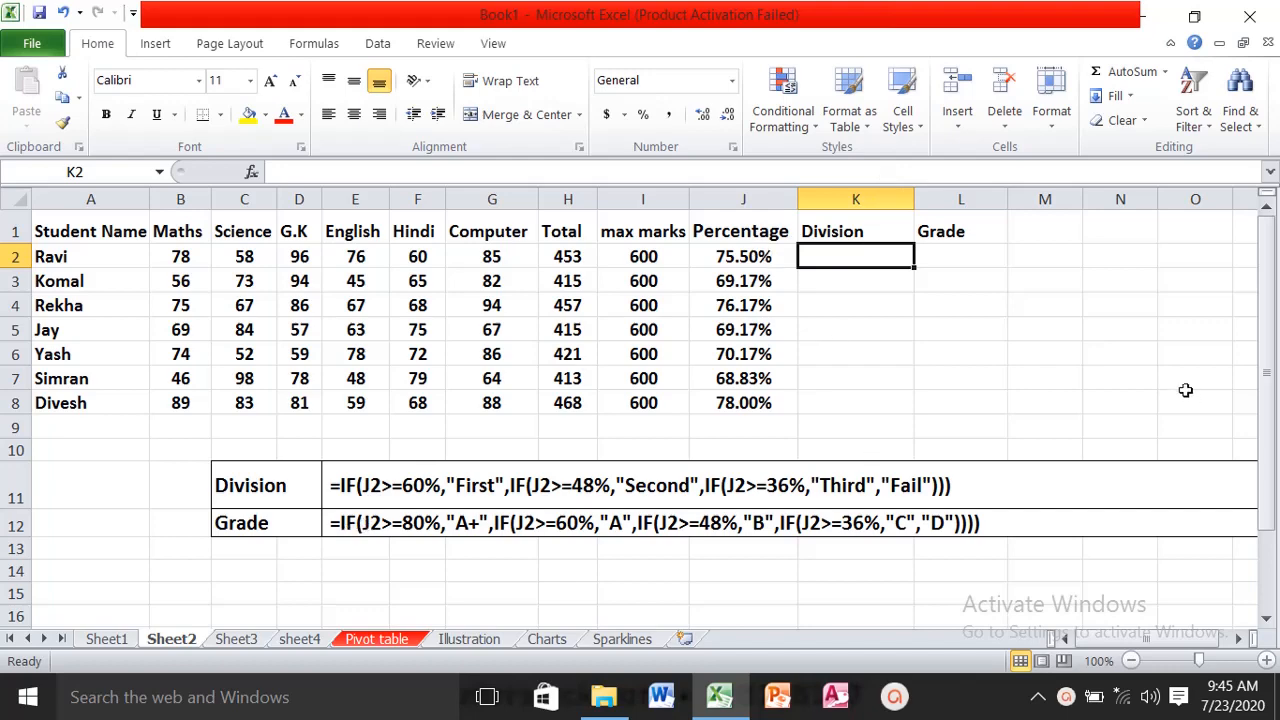
{"action": "type", "text": "="}
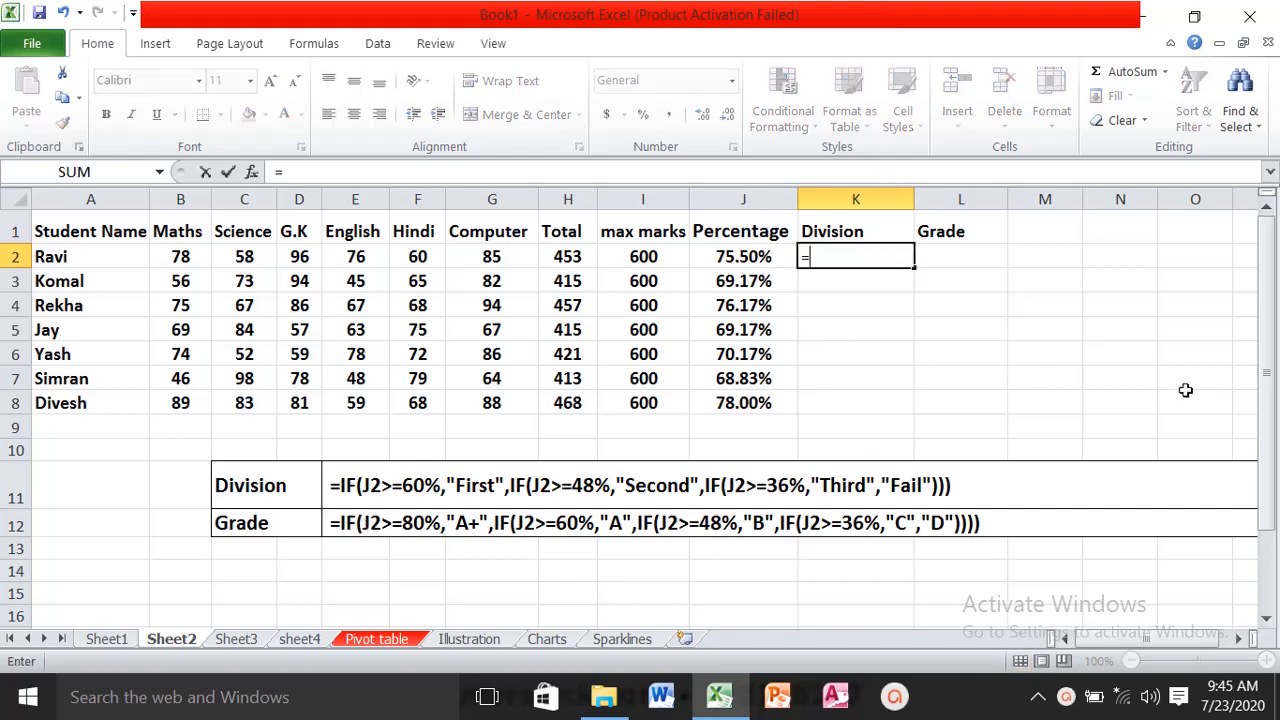
{"action": "type", "text": "if("}
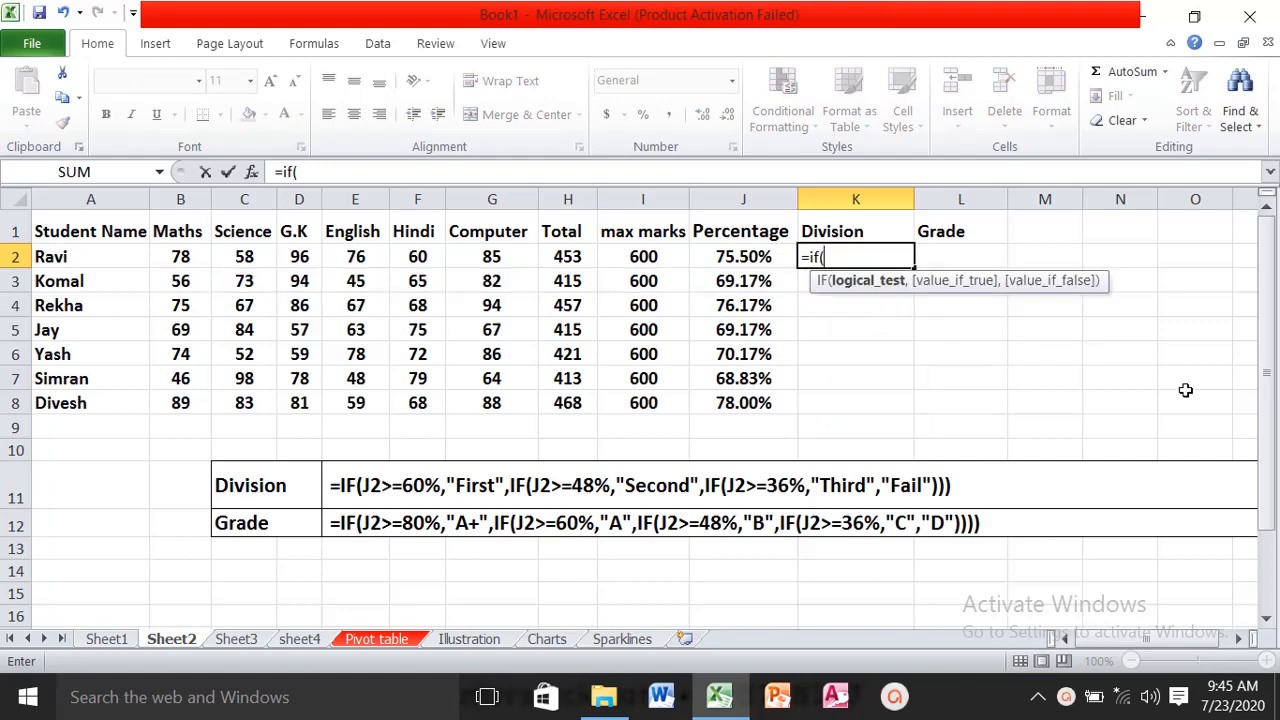
{"action": "type", "text": "j2"}
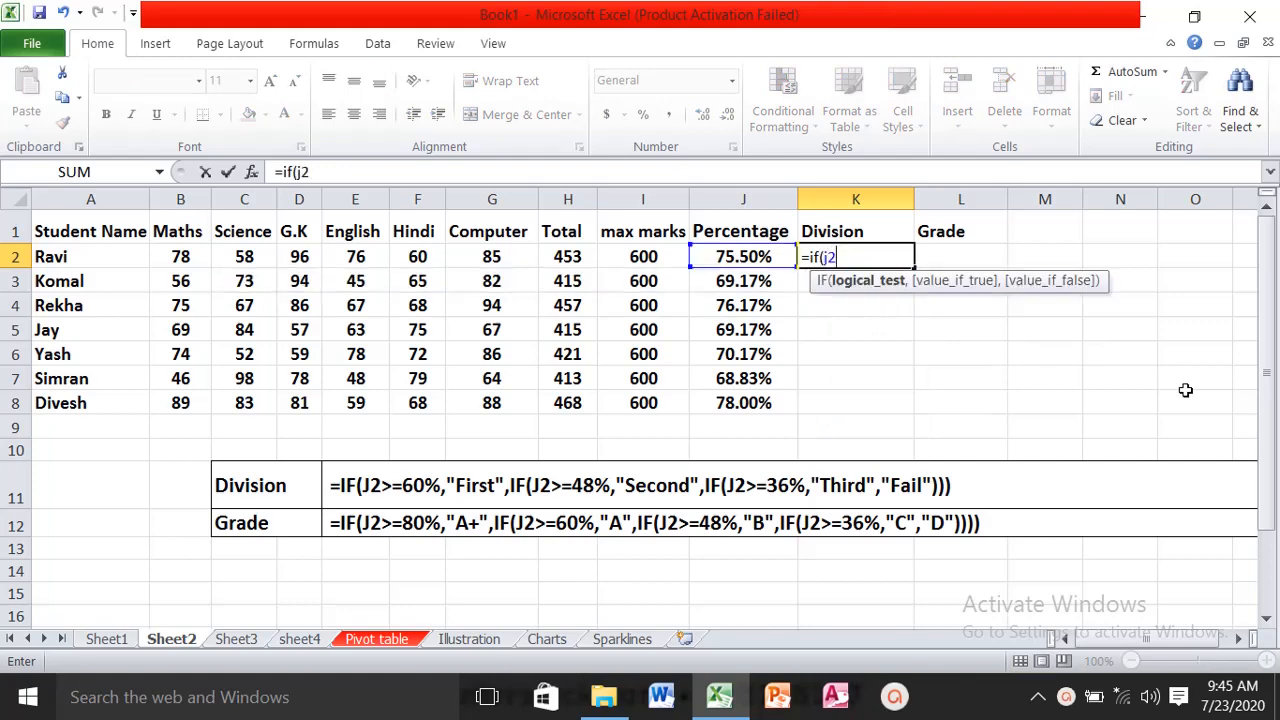
{"action": "type", "text": ">="}
{"action": "type", "text": "60"}
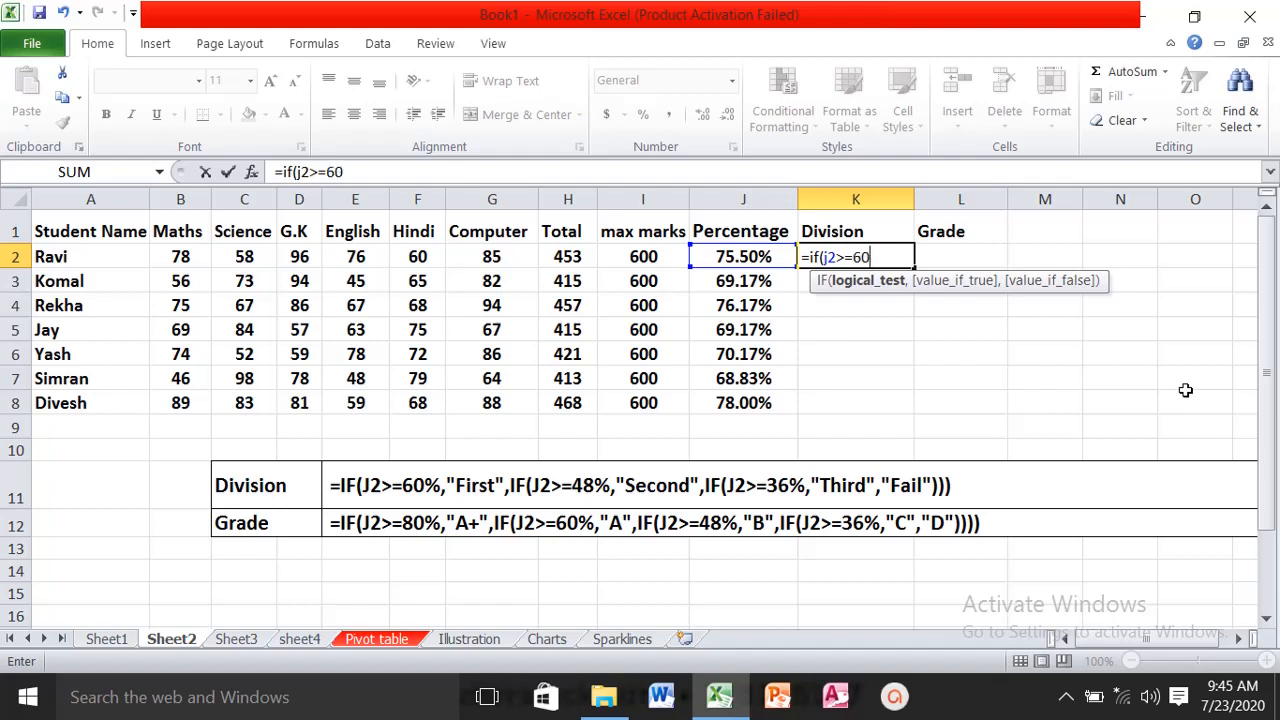
{"action": "type", "text": "%,"}
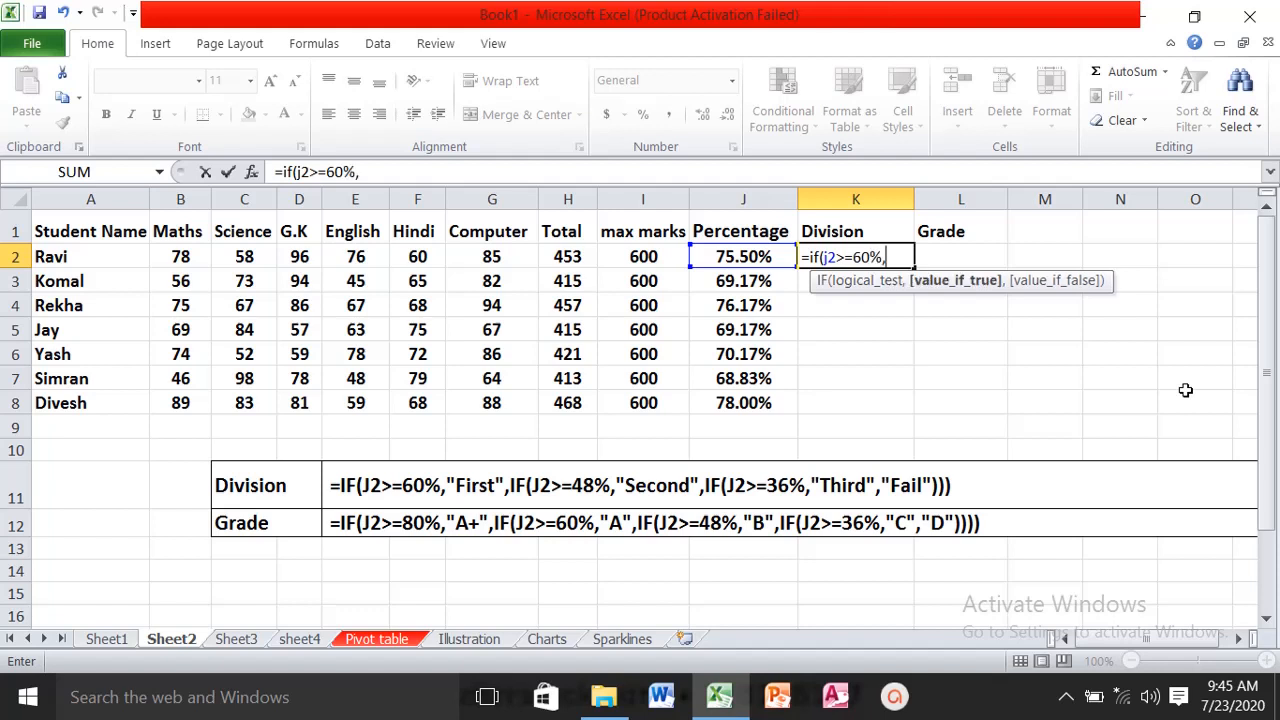
{"action": "type", "text": "\"First\""}
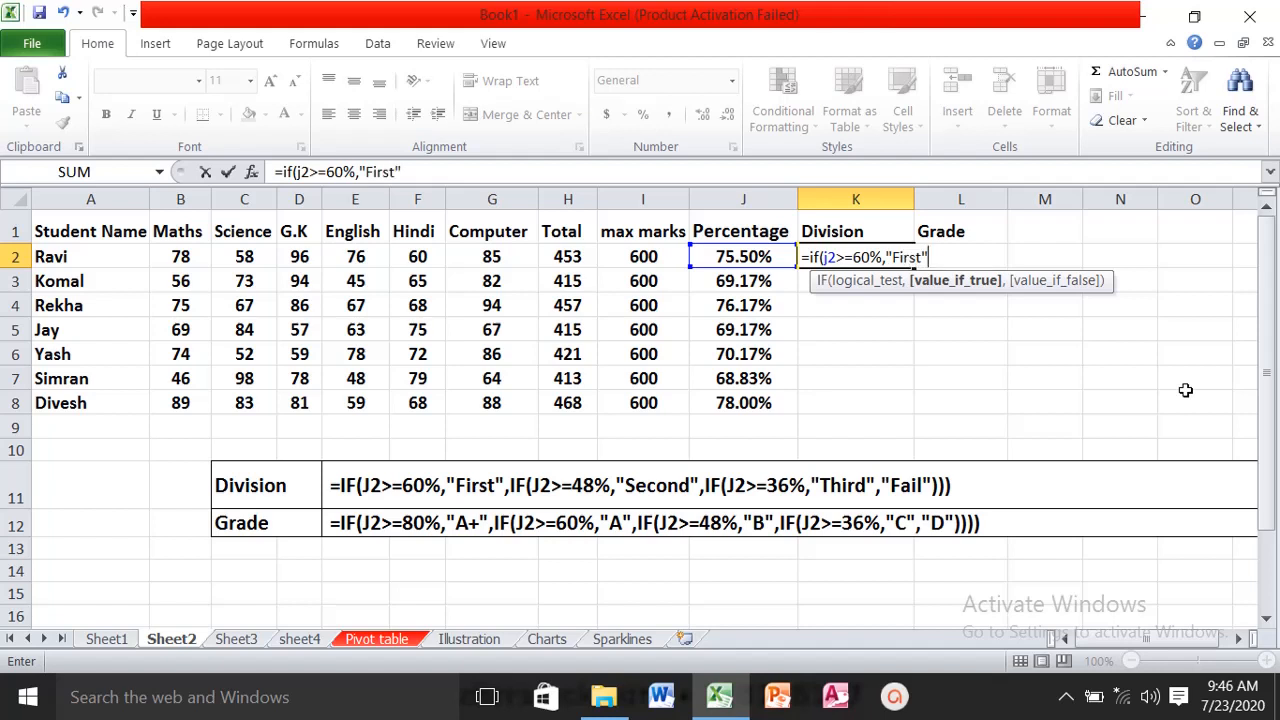
{"action": "type", "text": ","}
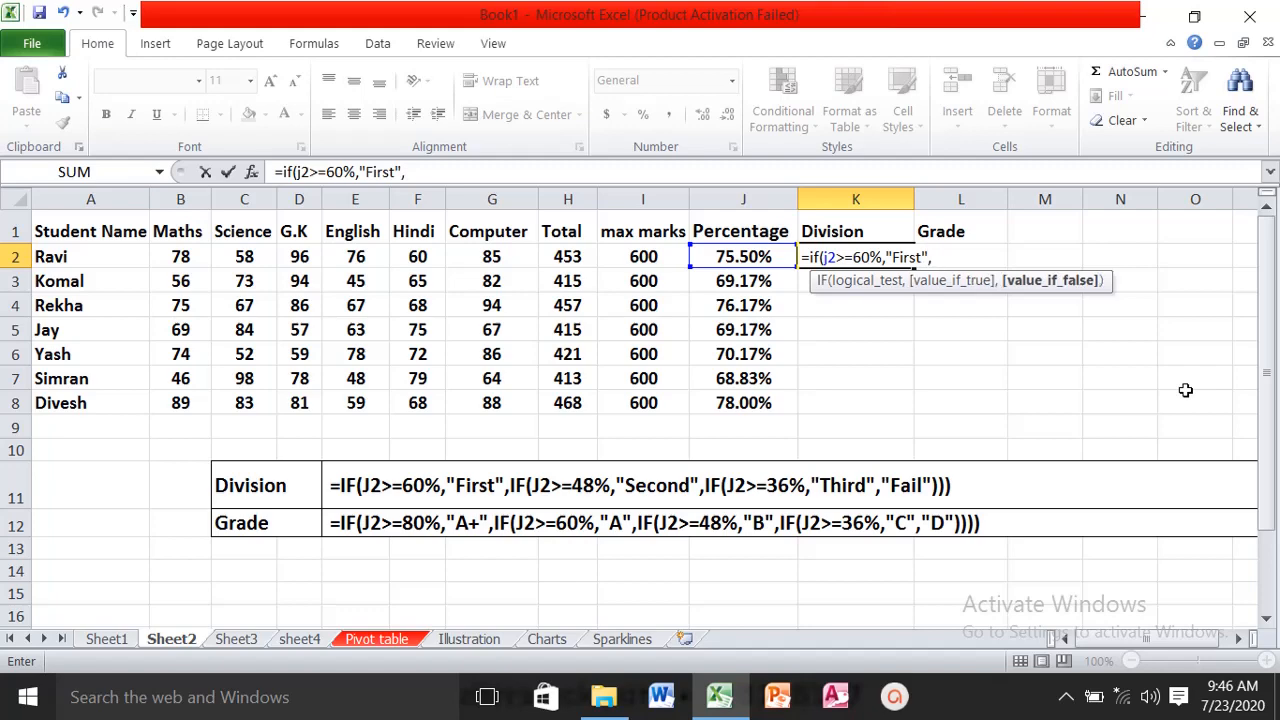
{"action": "type", "text": "if"}
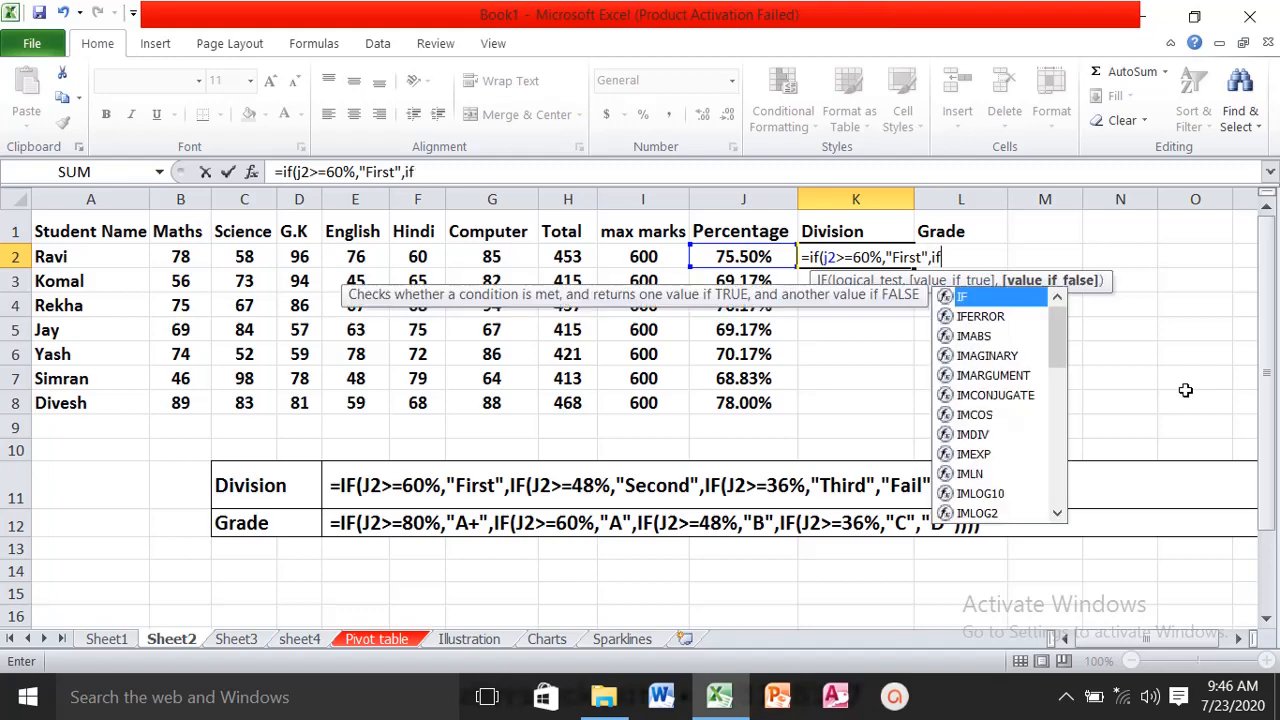
{"action": "type", "text": "(j2"}
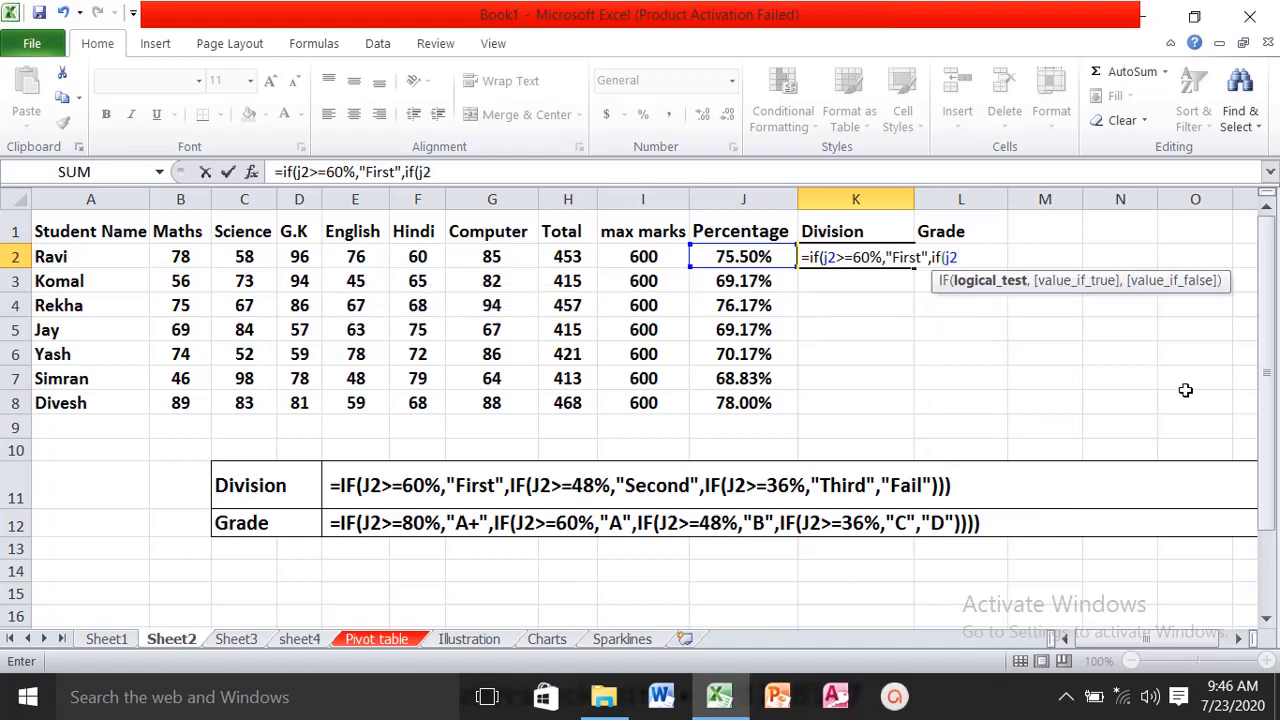
{"action": "type", "text": ">=48%,\":"}
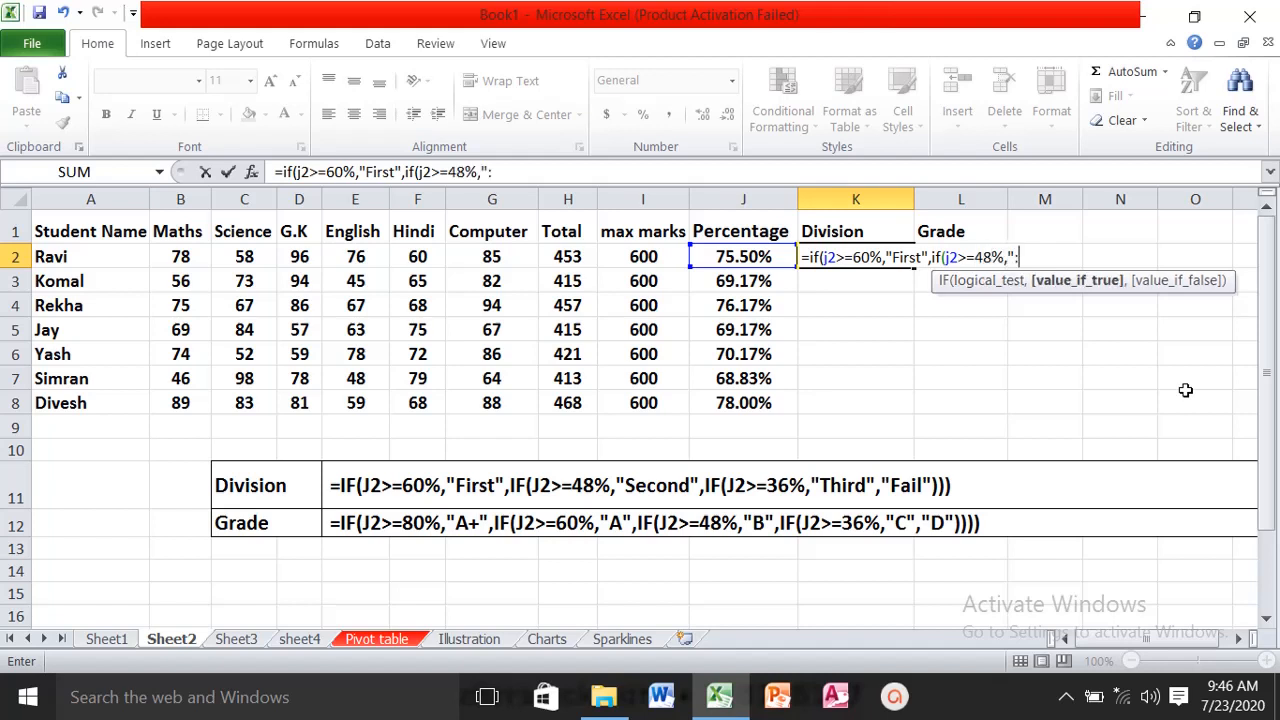
- Nest a second IF in the K2 formula that returns "second" when J2>=48%
{"action": "key", "text": "BackSpace"}
{"action": "type", "text": "secon"}
{"action": "type", "text": "d\""}
{"action": "type", "text": ",i"}
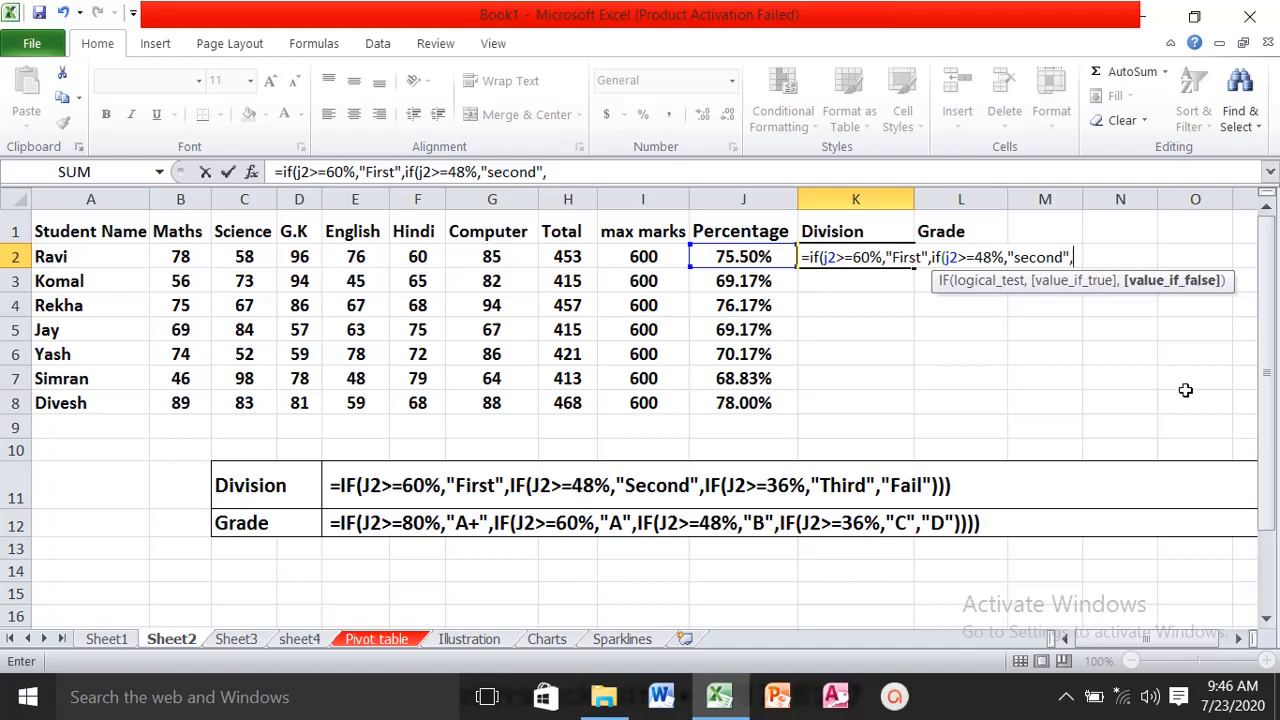
{"action": "type", "text": "f("}
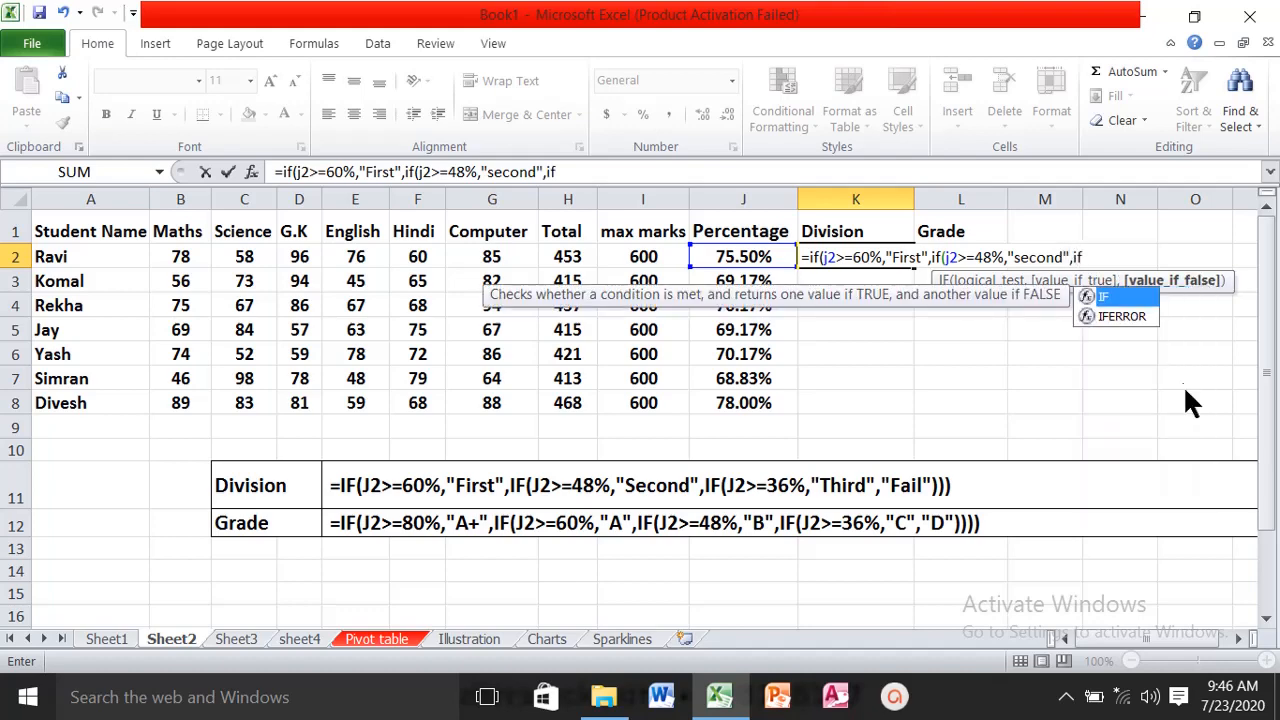
{"action": "type", "text": "j2>="}
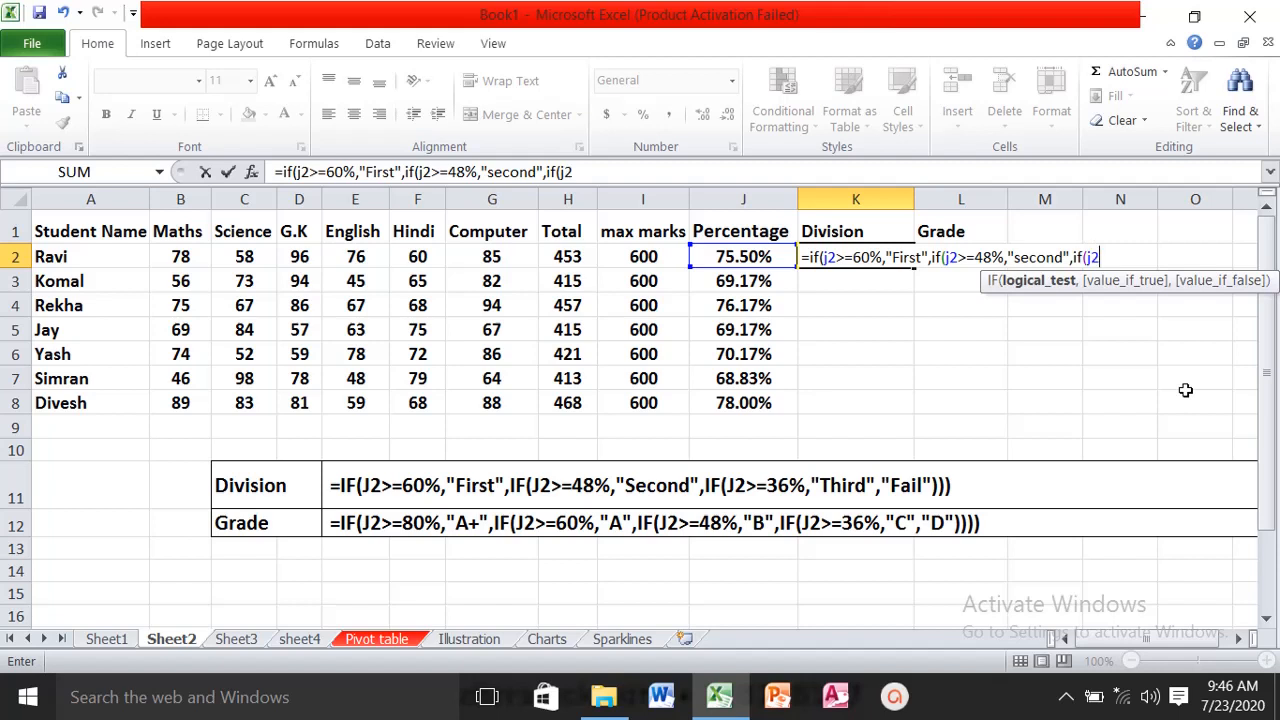
{"action": "type", "text": "36%,\"t"}
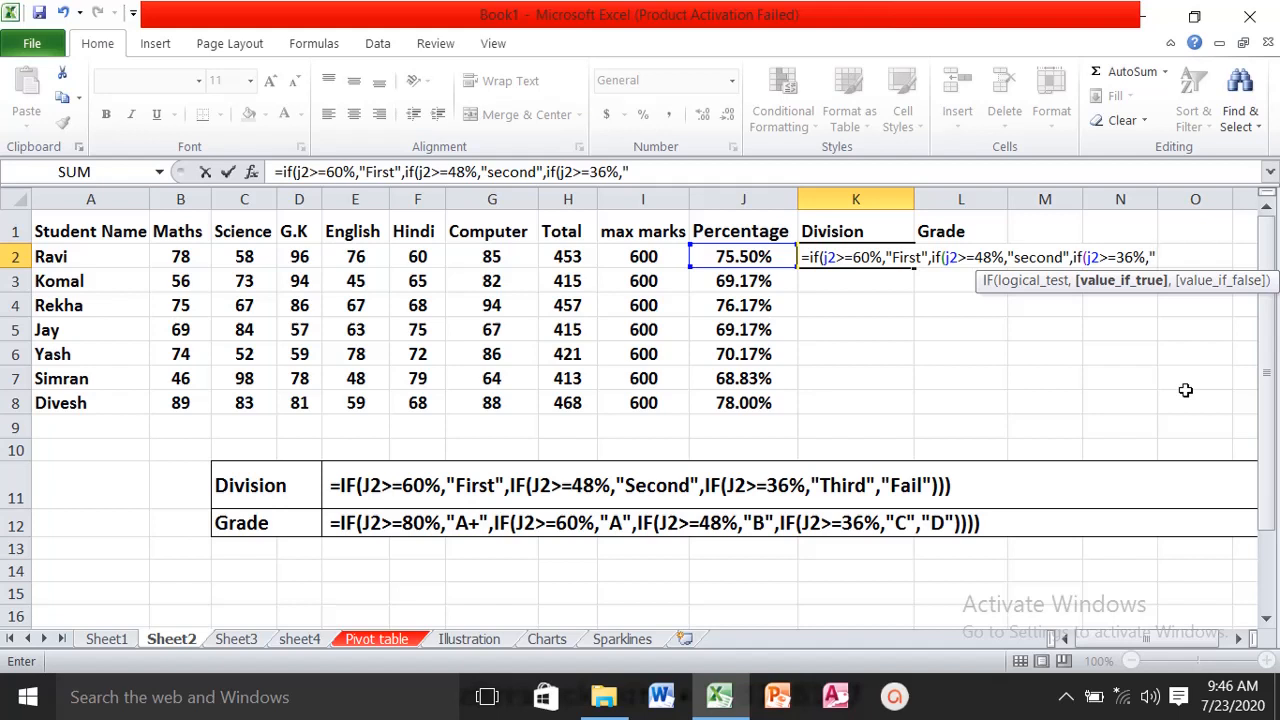
{"action": "type", "text": "hird\",\""}
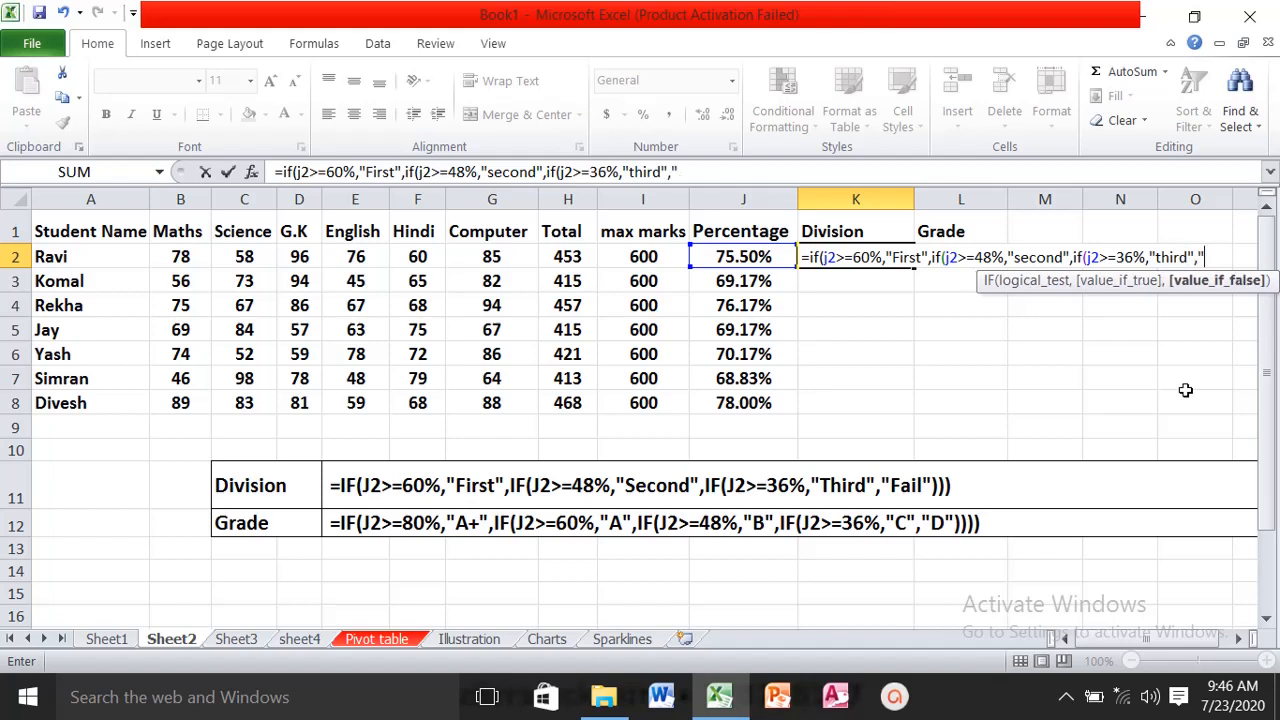
{"action": "type", "text": "fail\")))"}
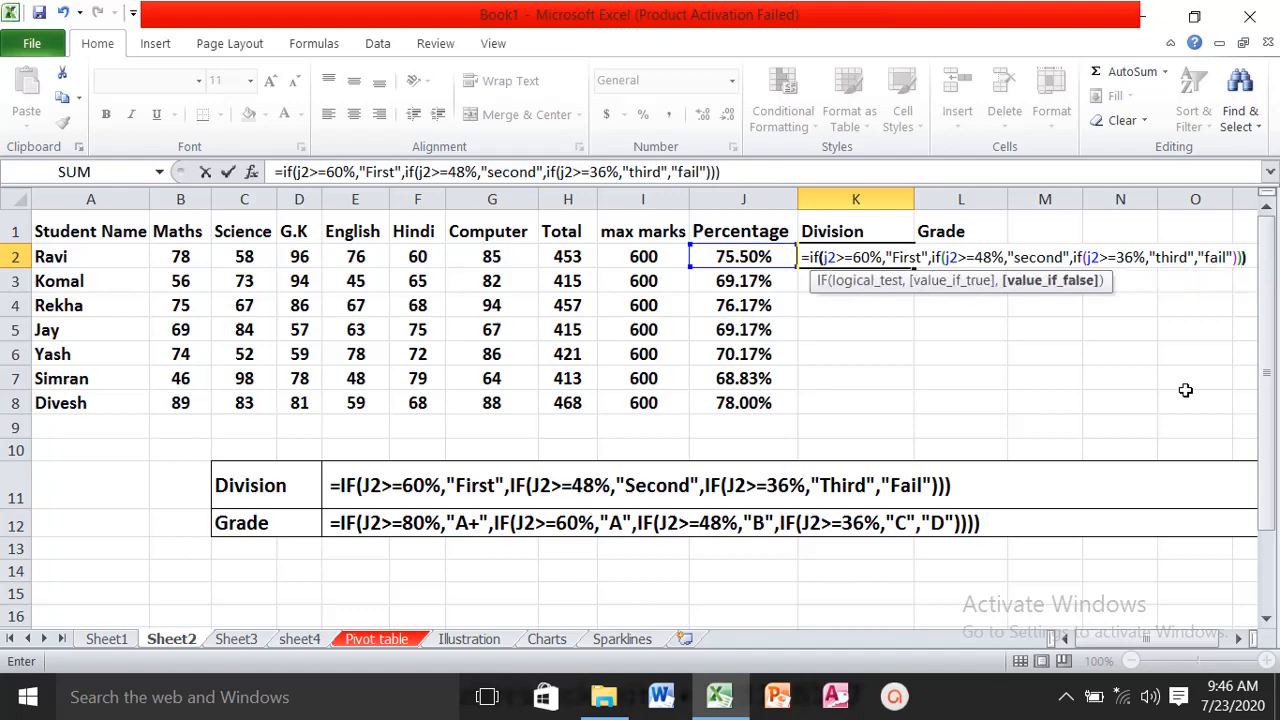
- Complete the K2 formula with "fail" as the final value and three closing parentheses, and fill it down through K8
{"action": "key", "text": "Return"}
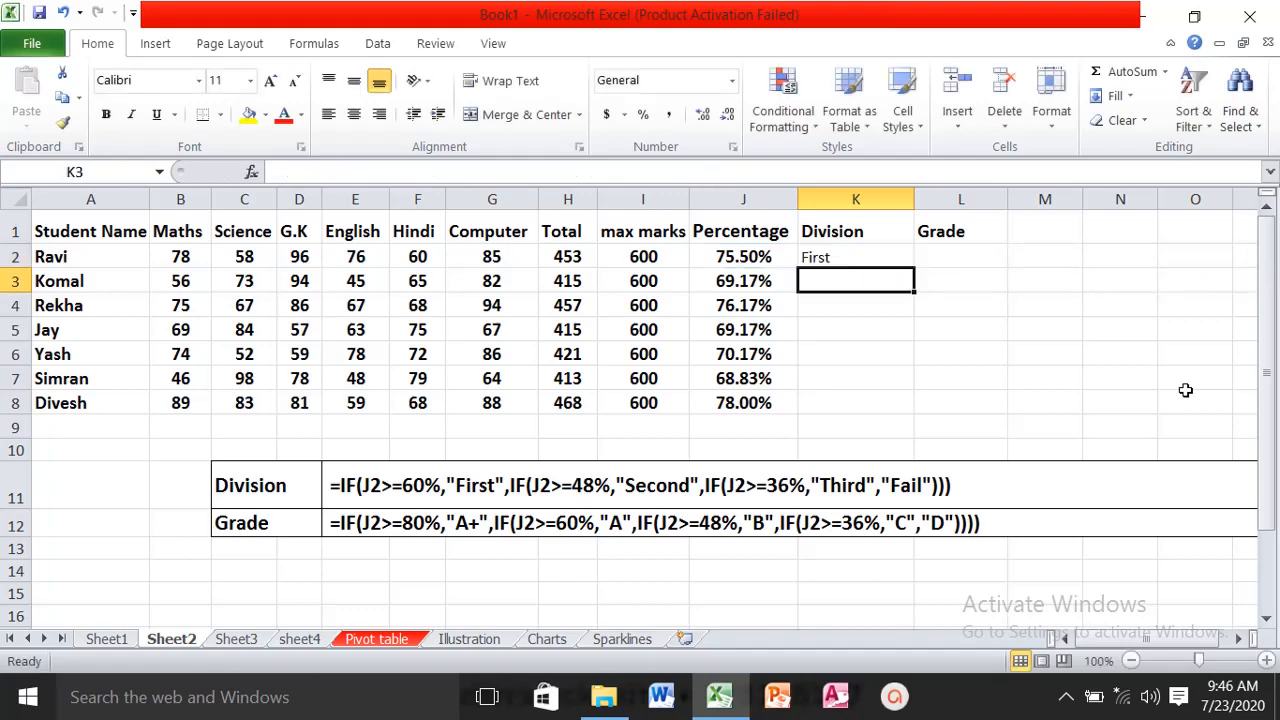
{"action": "left_click", "coordinate": [849, 260]}
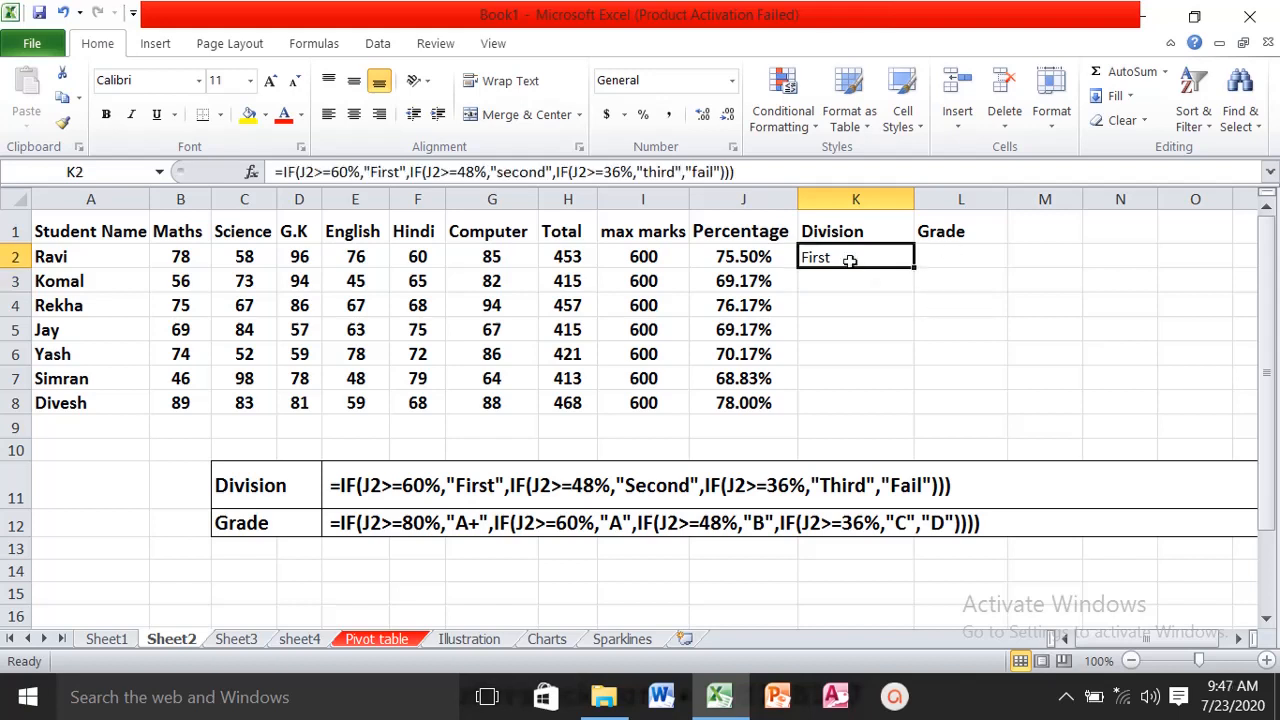
{"action": "double_click", "coordinate": [913, 266]}
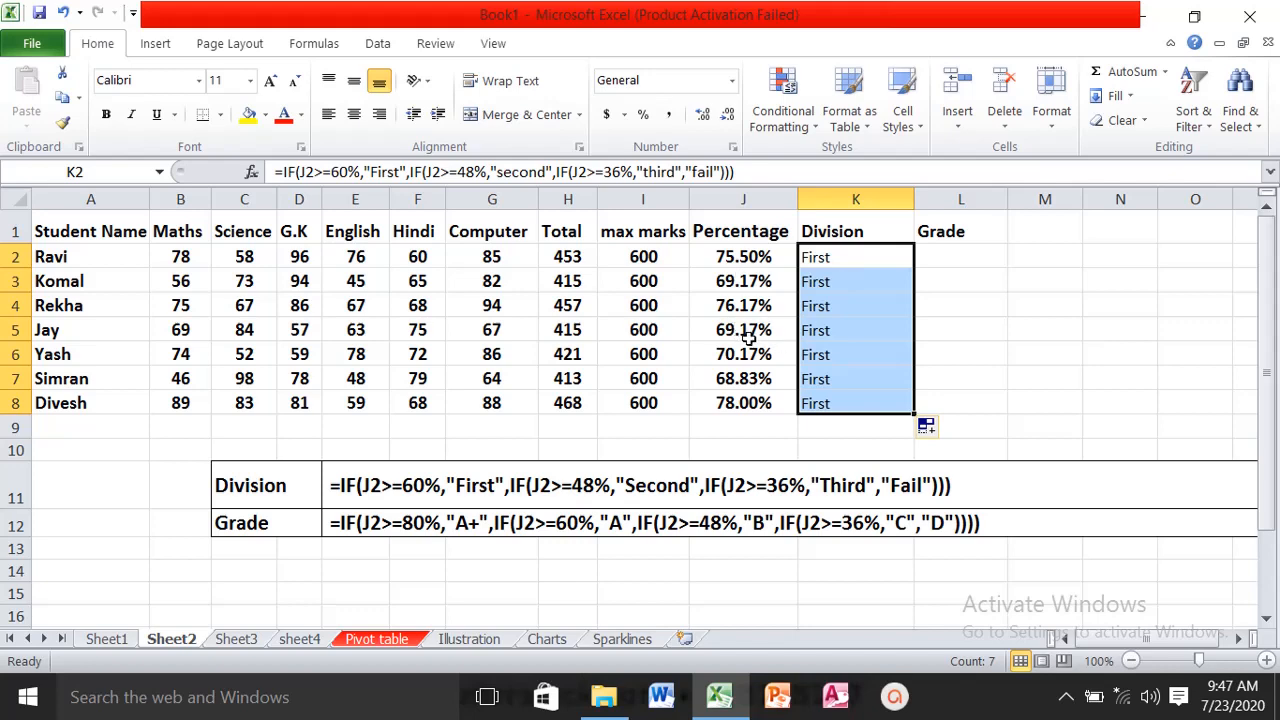
- Change the row 5 marks to 40 in Science, 48 in G.K and 37 in English, and check the percentage in J5
{"action": "left_click", "coordinate": [244, 329]}
{"action": "type", "text": "40"}
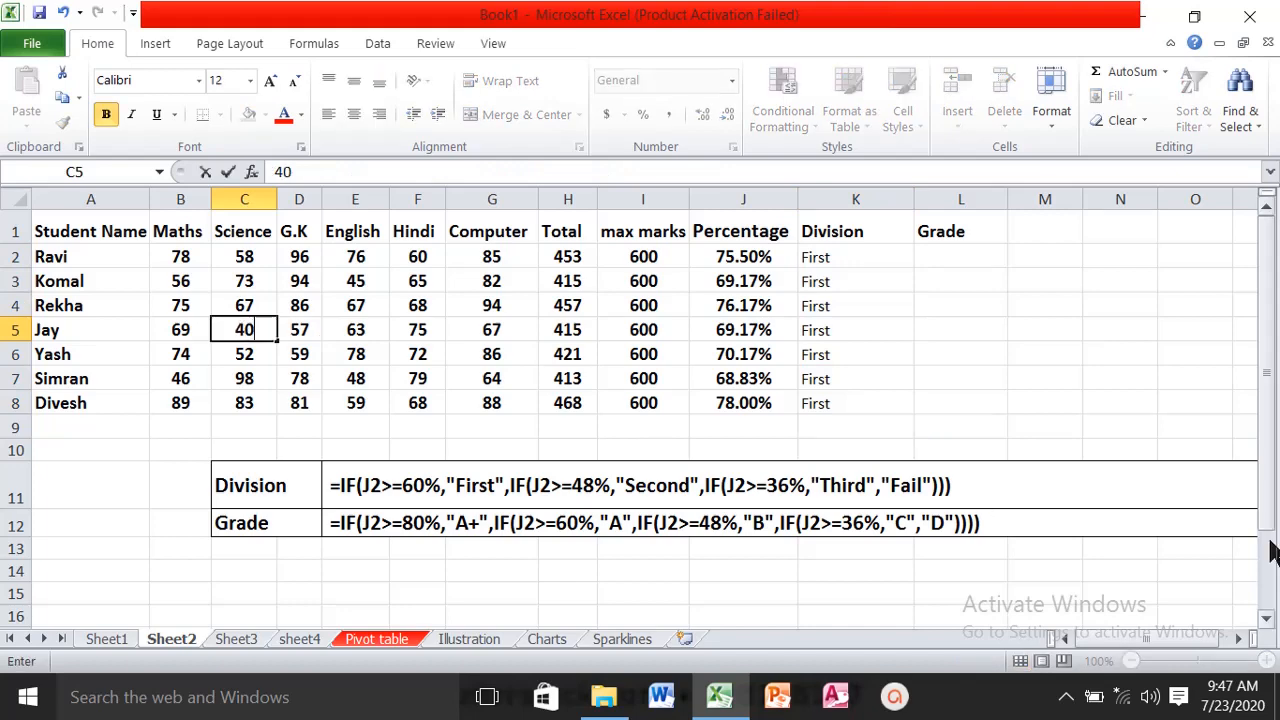
{"action": "key", "text": "Tab"}
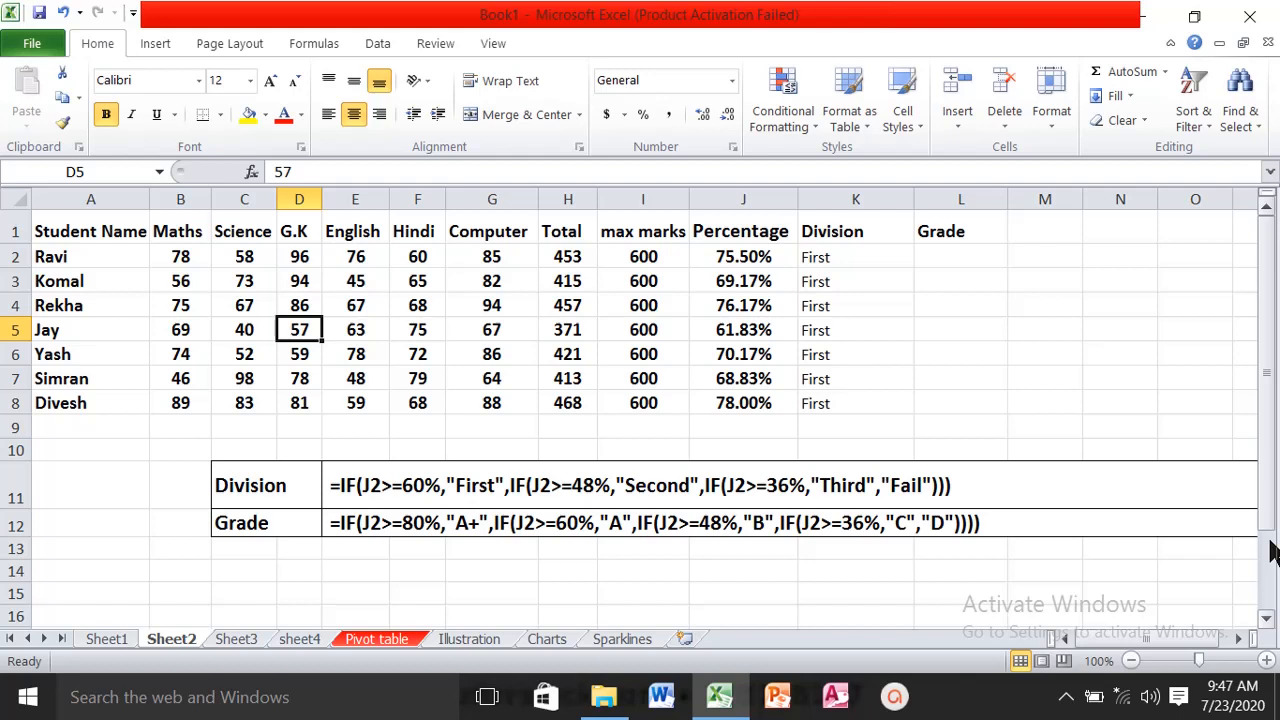
{"action": "type", "text": "48"}
{"action": "key", "text": "Tab"}
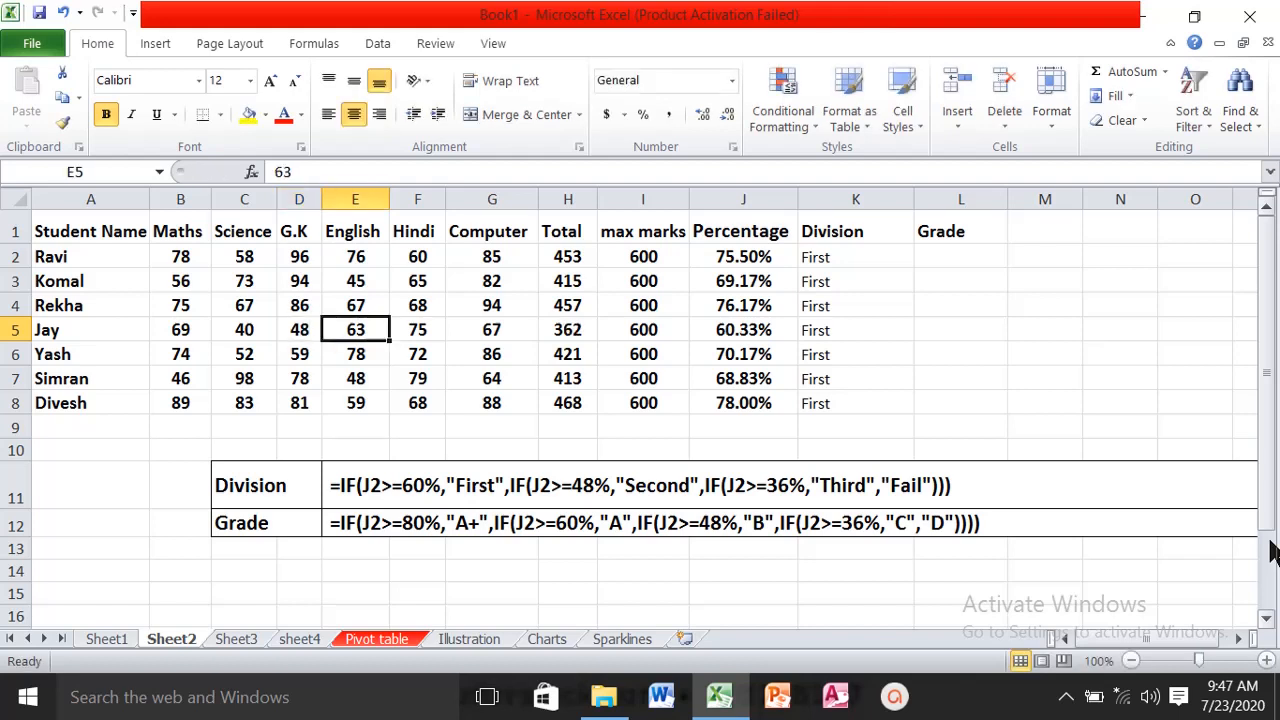
{"action": "type", "text": "37"}
{"action": "key", "text": "Tab"}
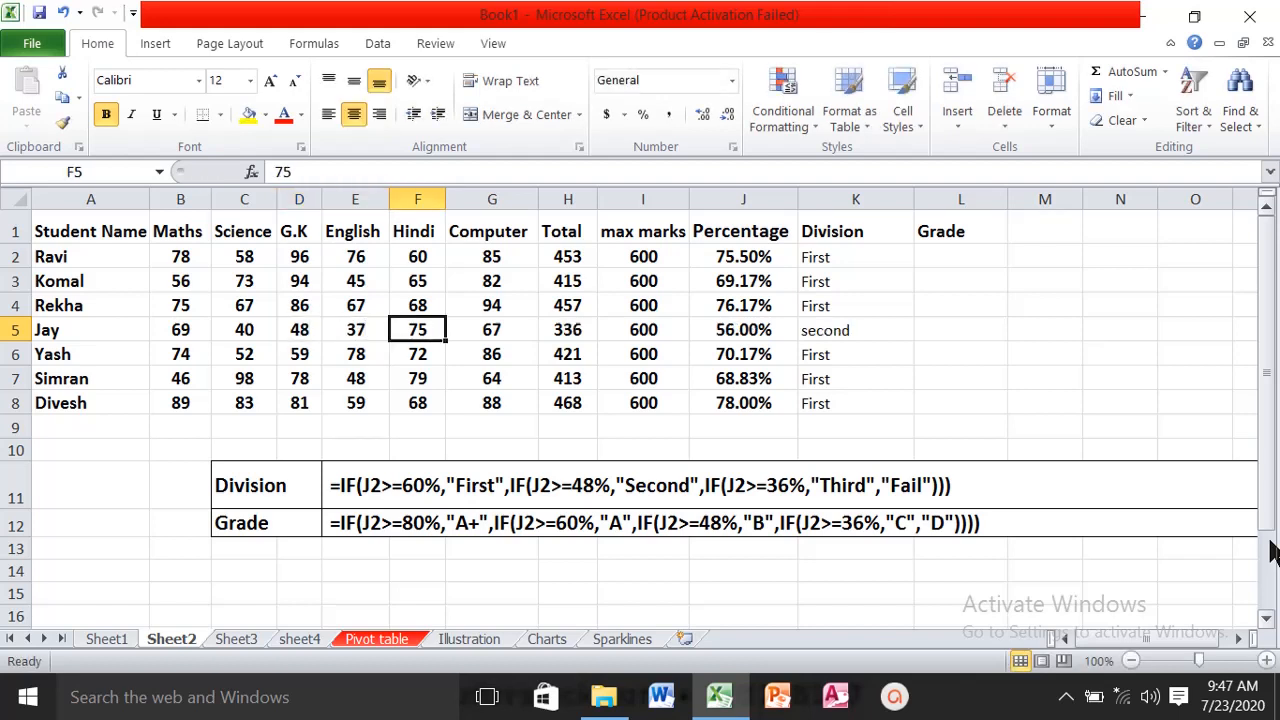
{"action": "left_click", "coordinate": [748, 330]}
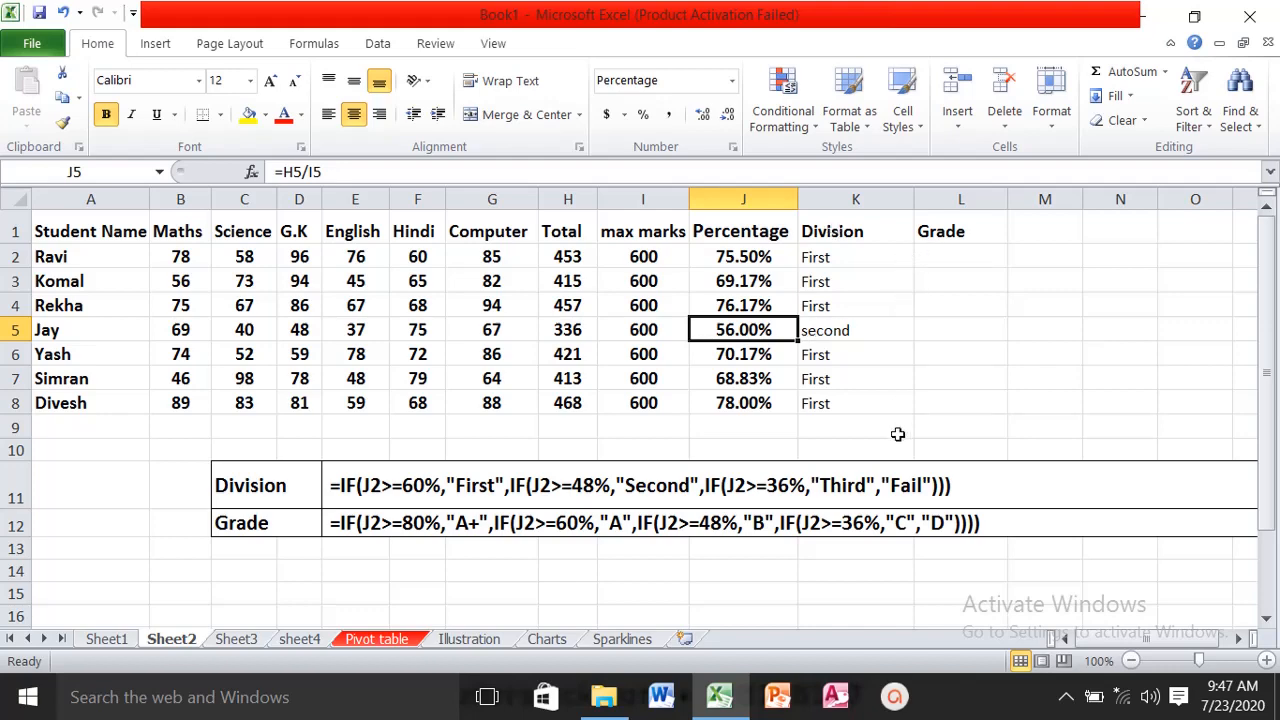
- Select L2, narrow the Division column slightly and widen the Grade column
{"action": "left_click", "coordinate": [950, 248]}
{"action": "left_click_drag", "start_coordinate": [912, 208], "coordinate": [908, 206]}
{"action": "left_click_drag", "start_coordinate": [1003, 200], "coordinate": [1025, 201]}
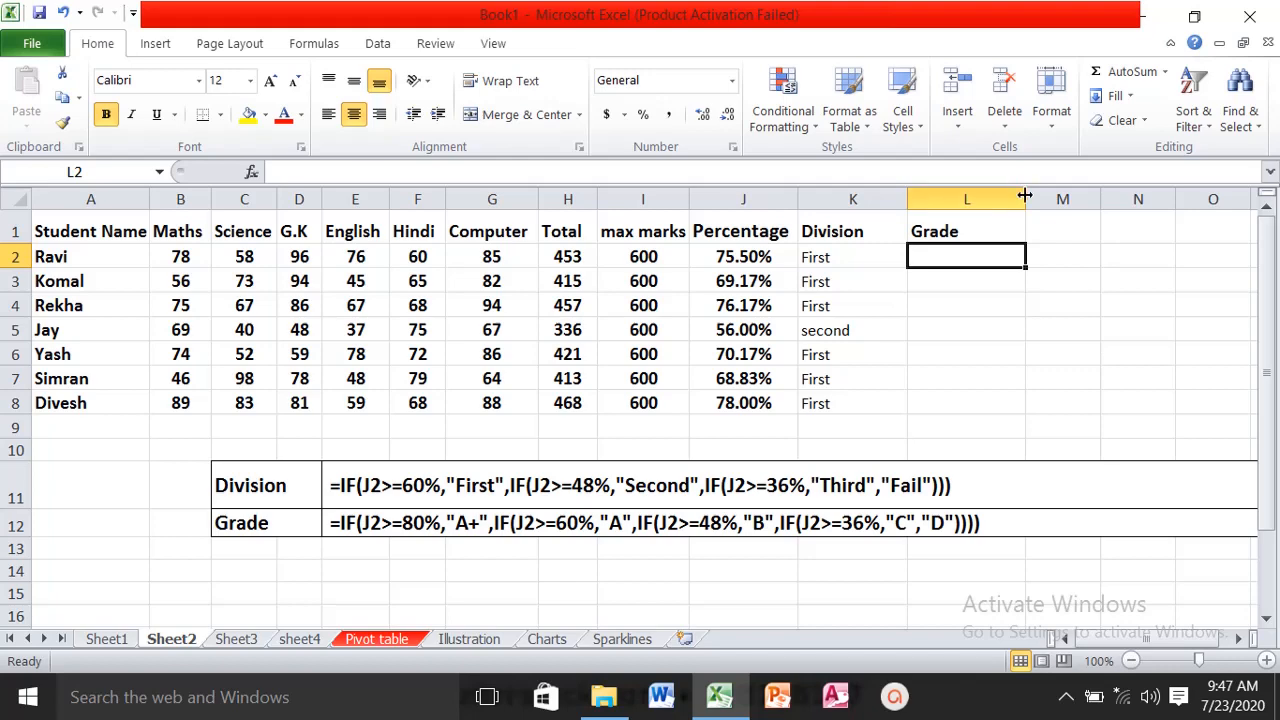
- Start an IF formula in L2 that returns "A+" when J2>=80%
{"action": "type", "text": "="}
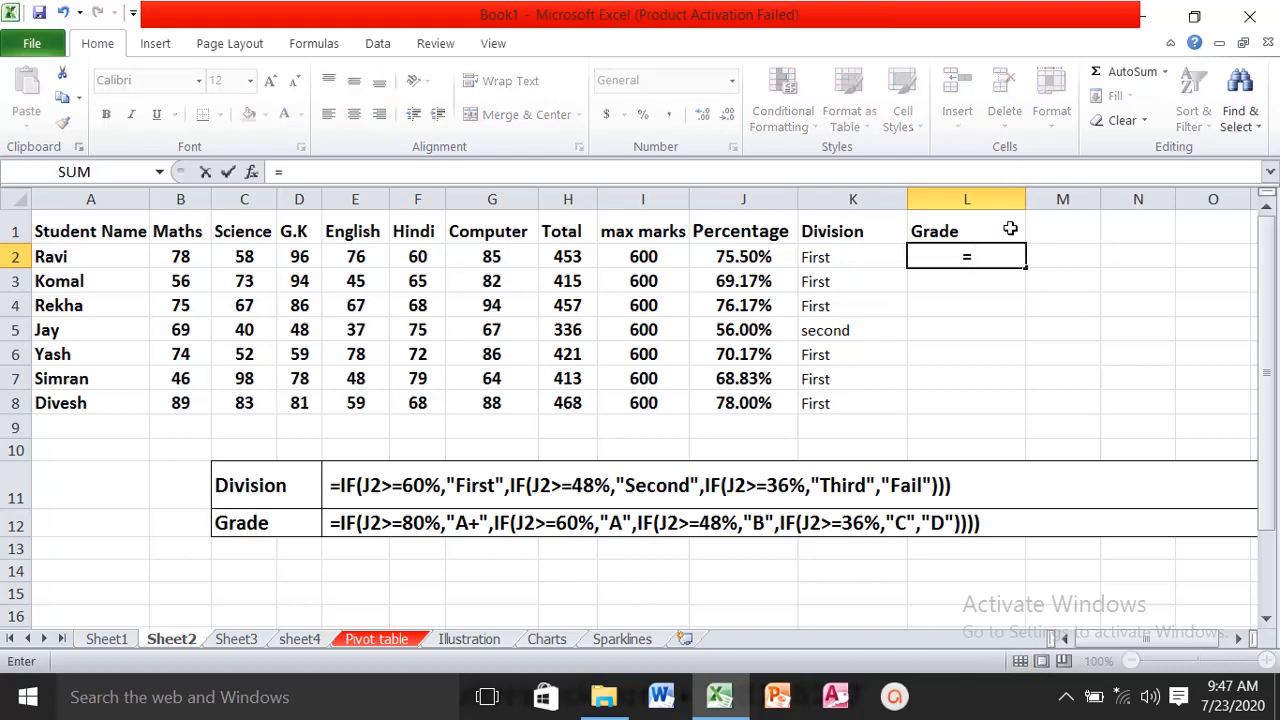
{"action": "type", "text": "if("}
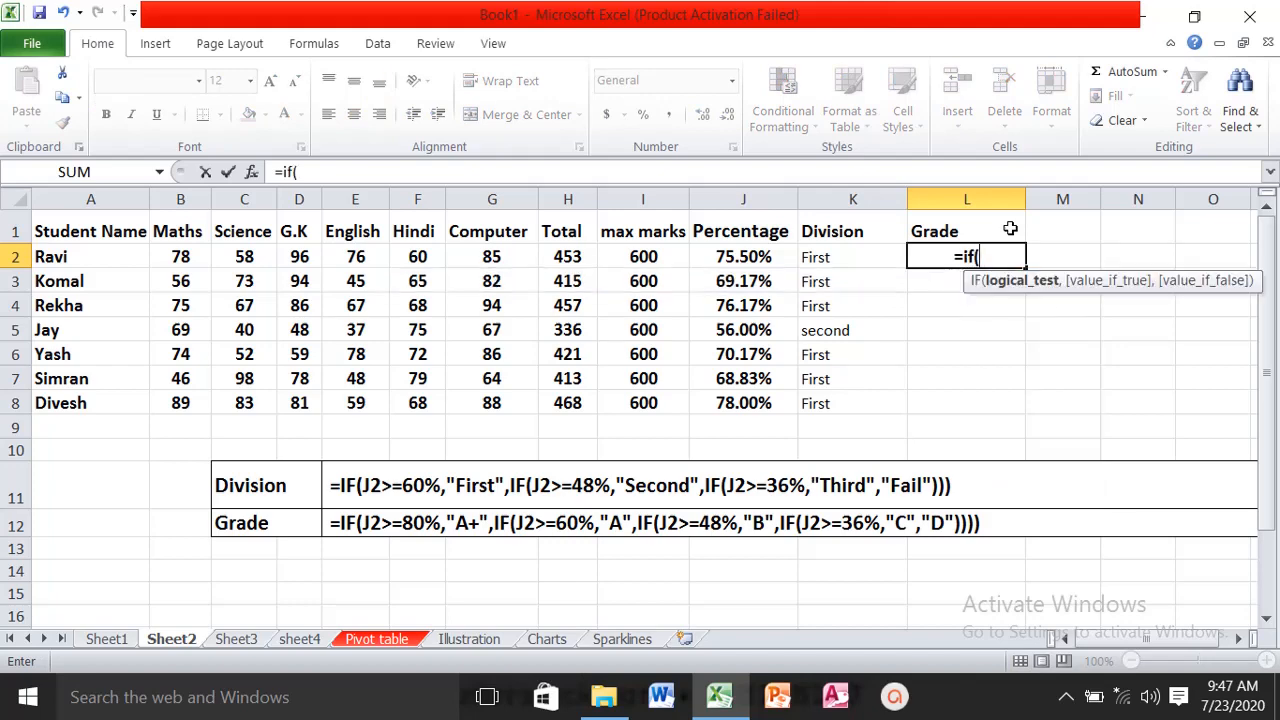
{"action": "type", "text": "j2>="}
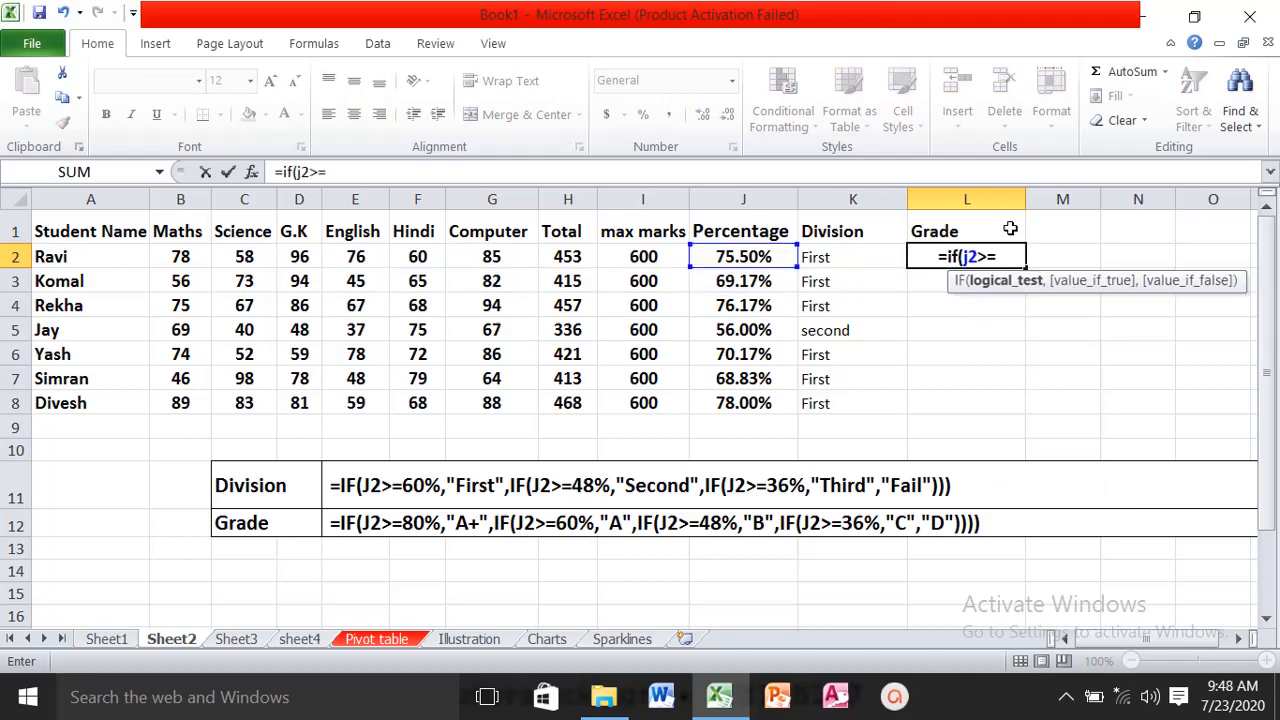
{"action": "type", "text": "80"}
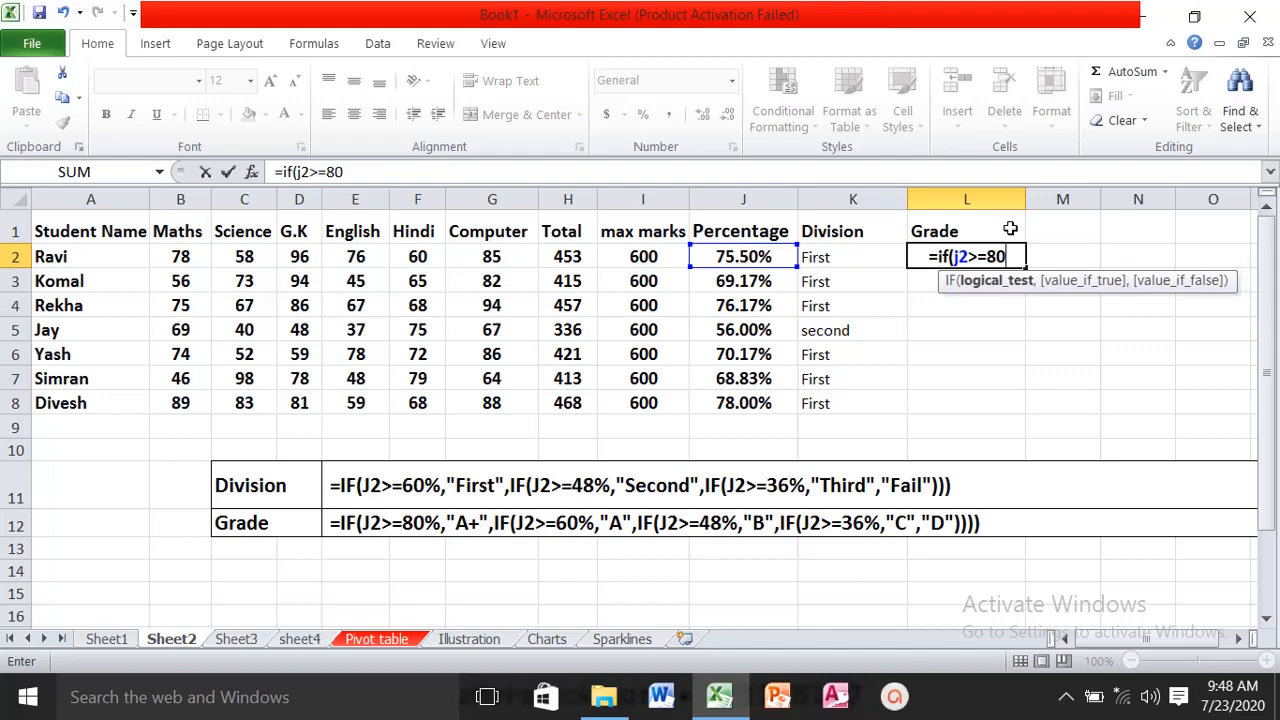
{"action": "type", "text": "%,"}
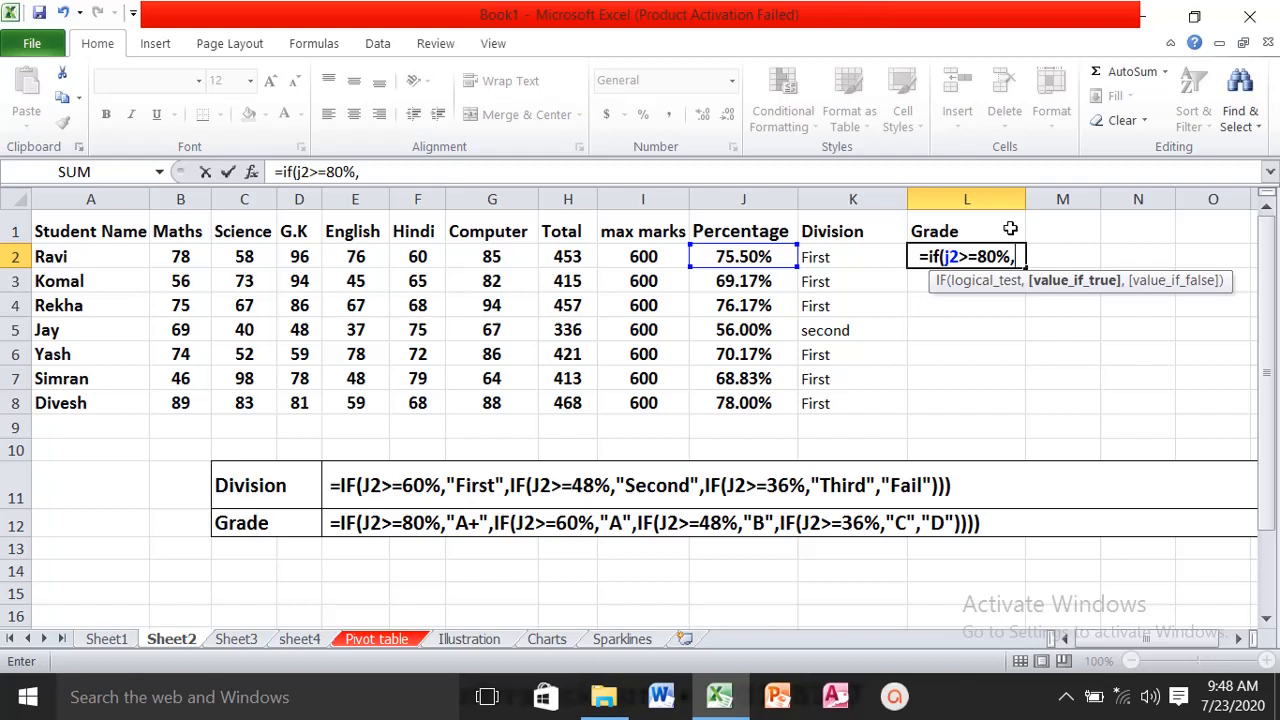
{"action": "type", "text": "\""}
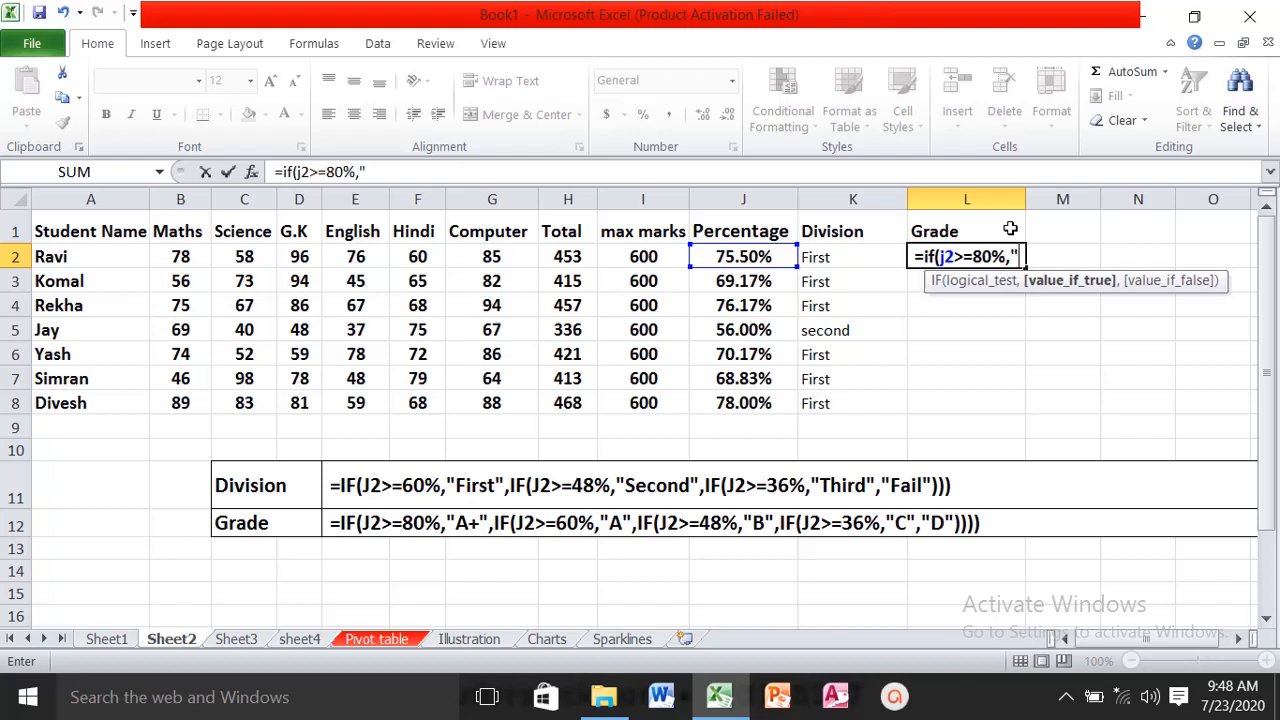
{"action": "type", "text": "A"}
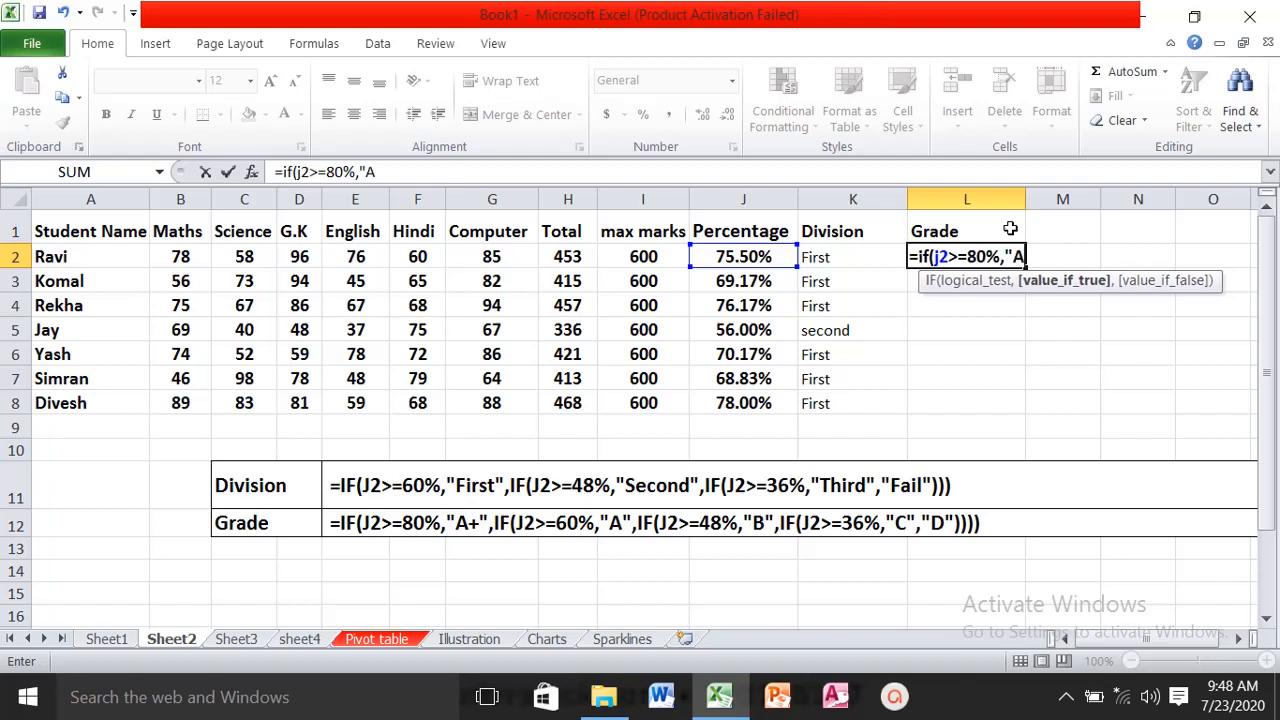
{"action": "type", "text": "+"}
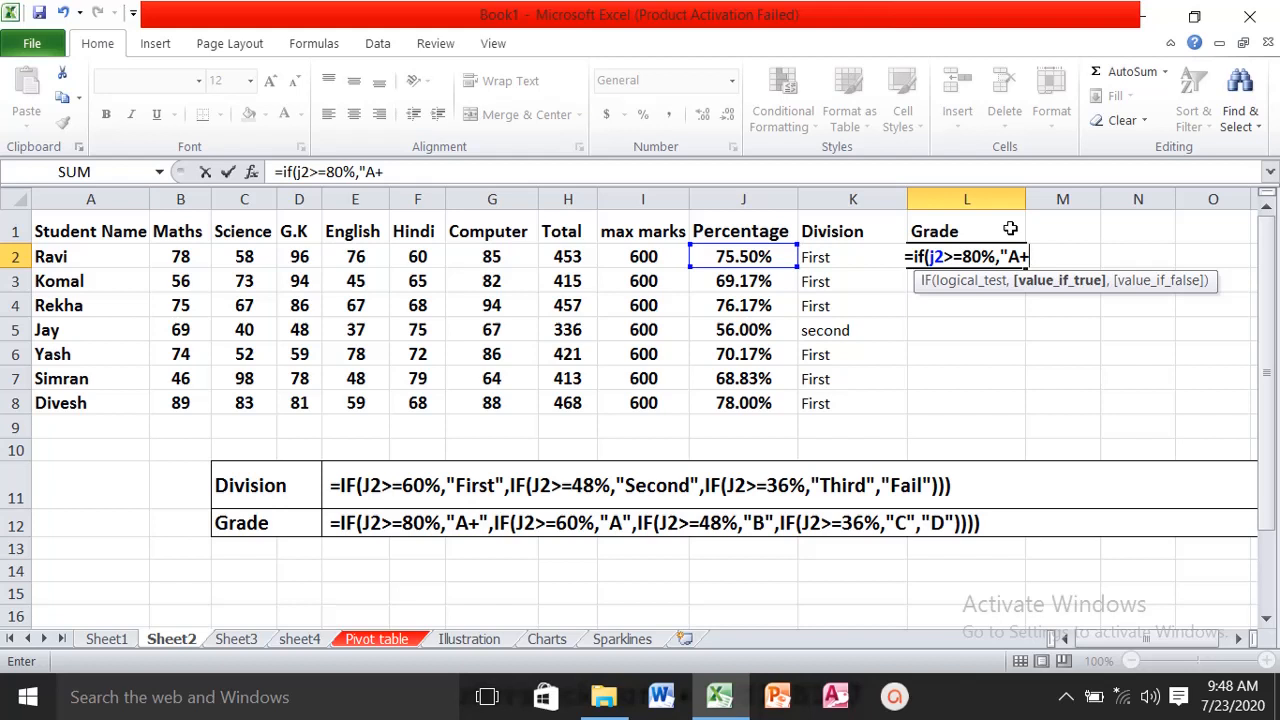
{"action": "type", "text": "\""}
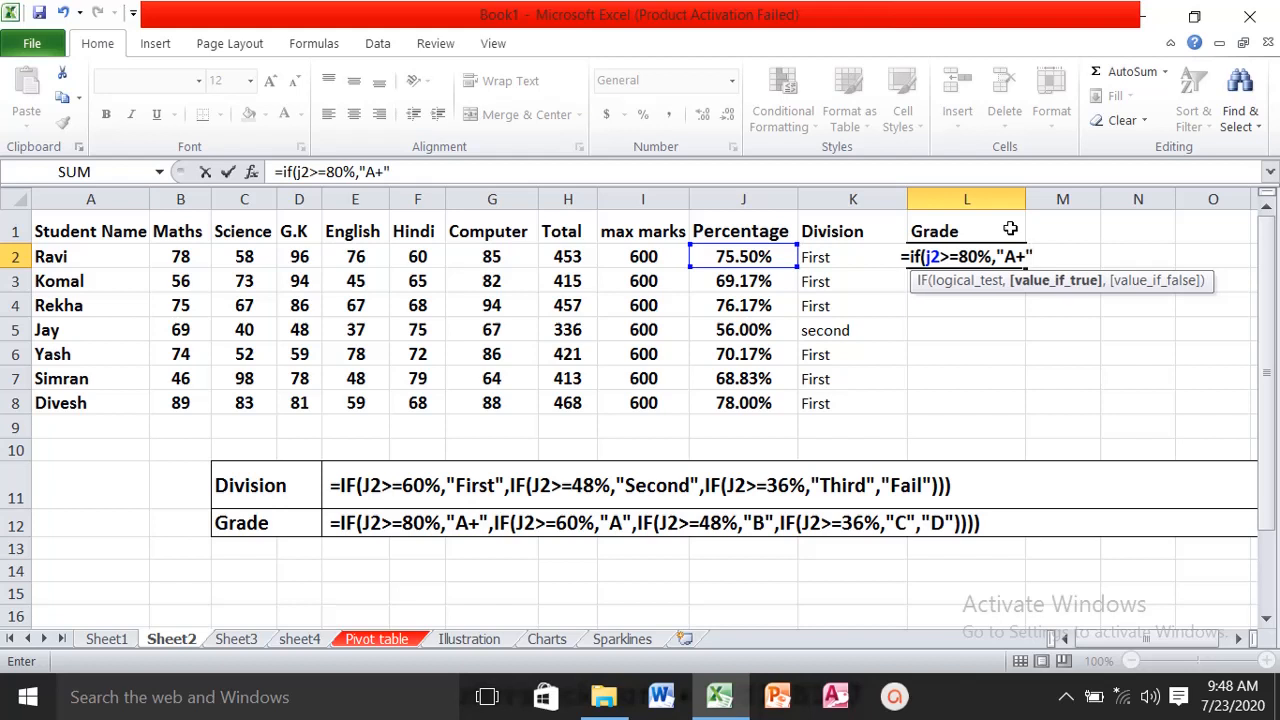
{"action": "type", "text": ","}
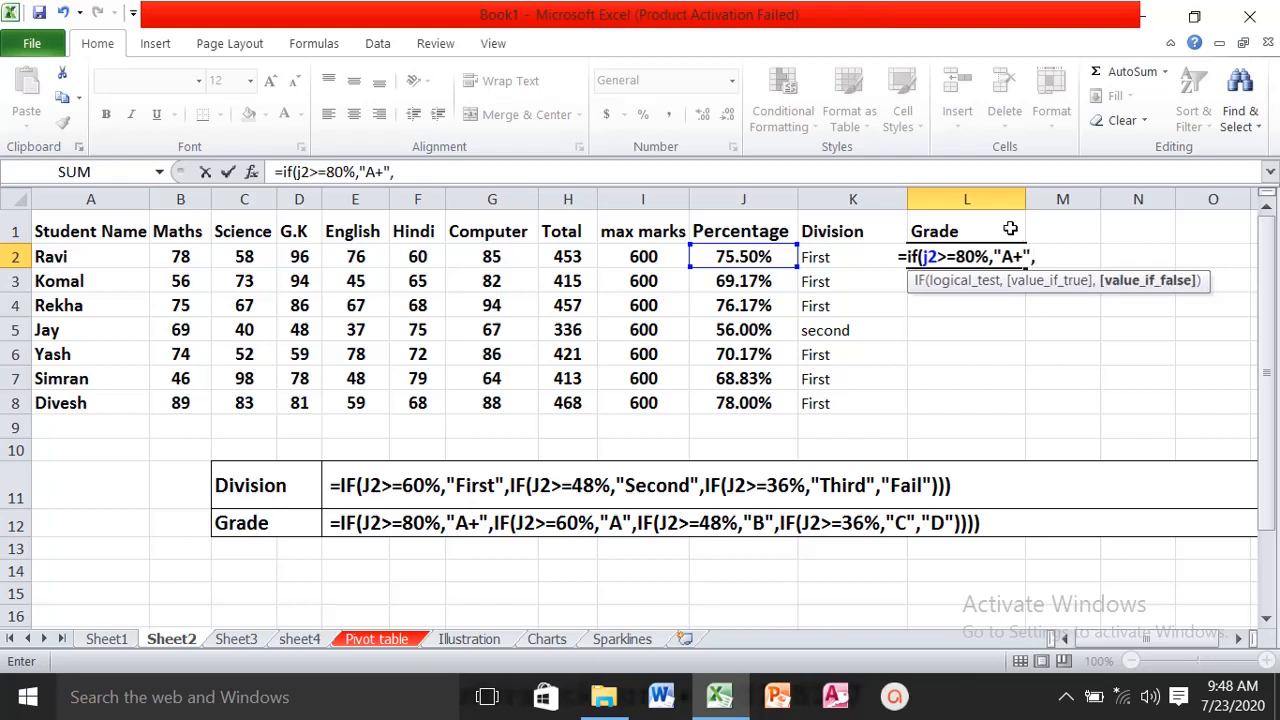
{"action": "type", "text": "if"}
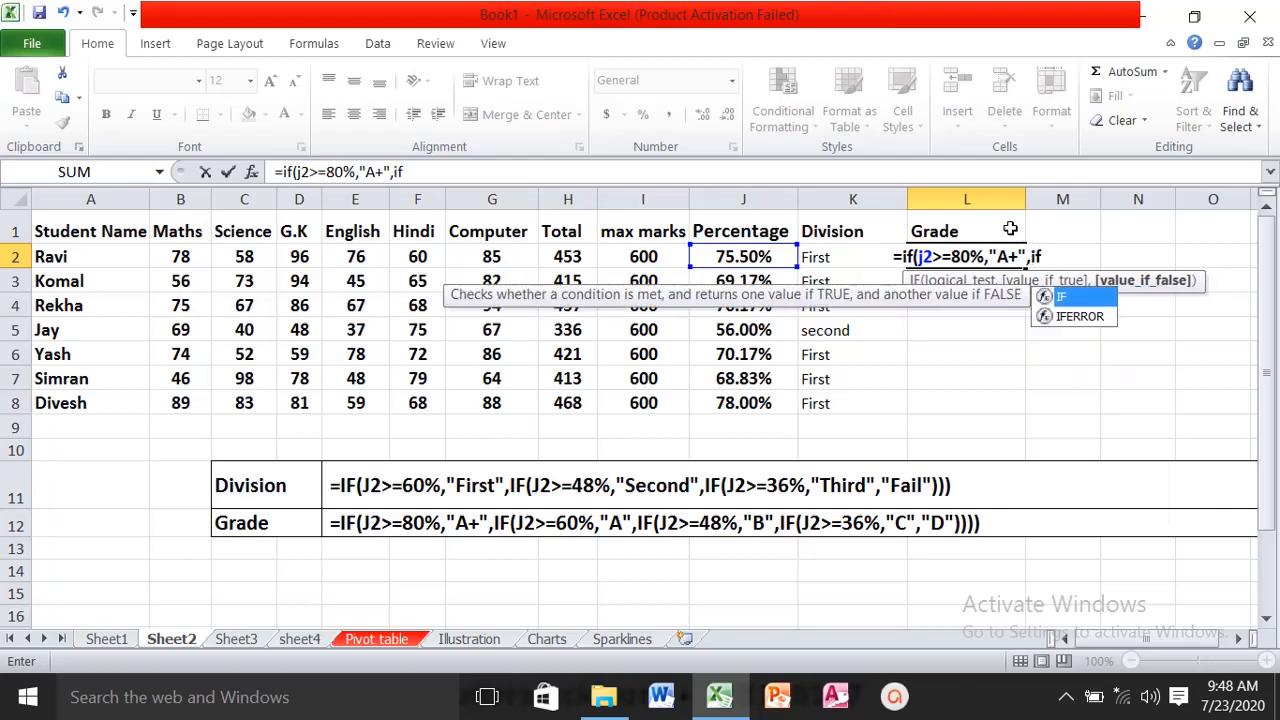
{"action": "type", "text": "(j2"}
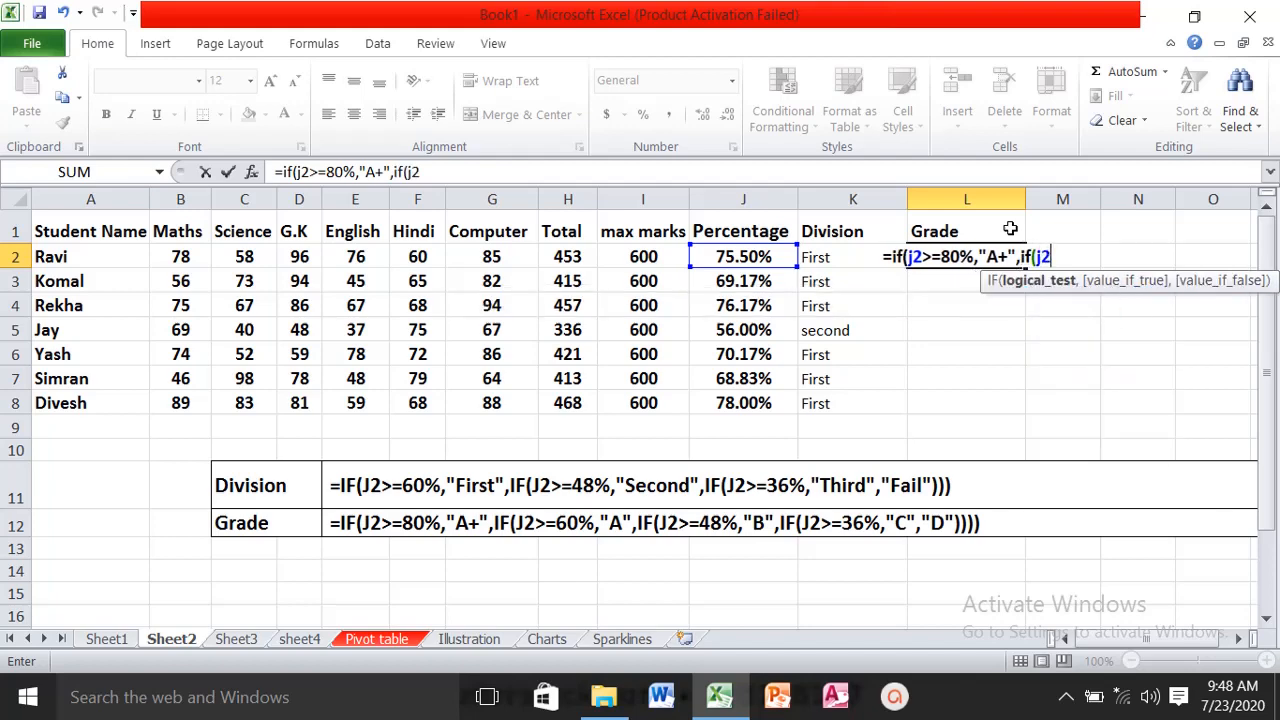
{"action": "type", "text": ">="}
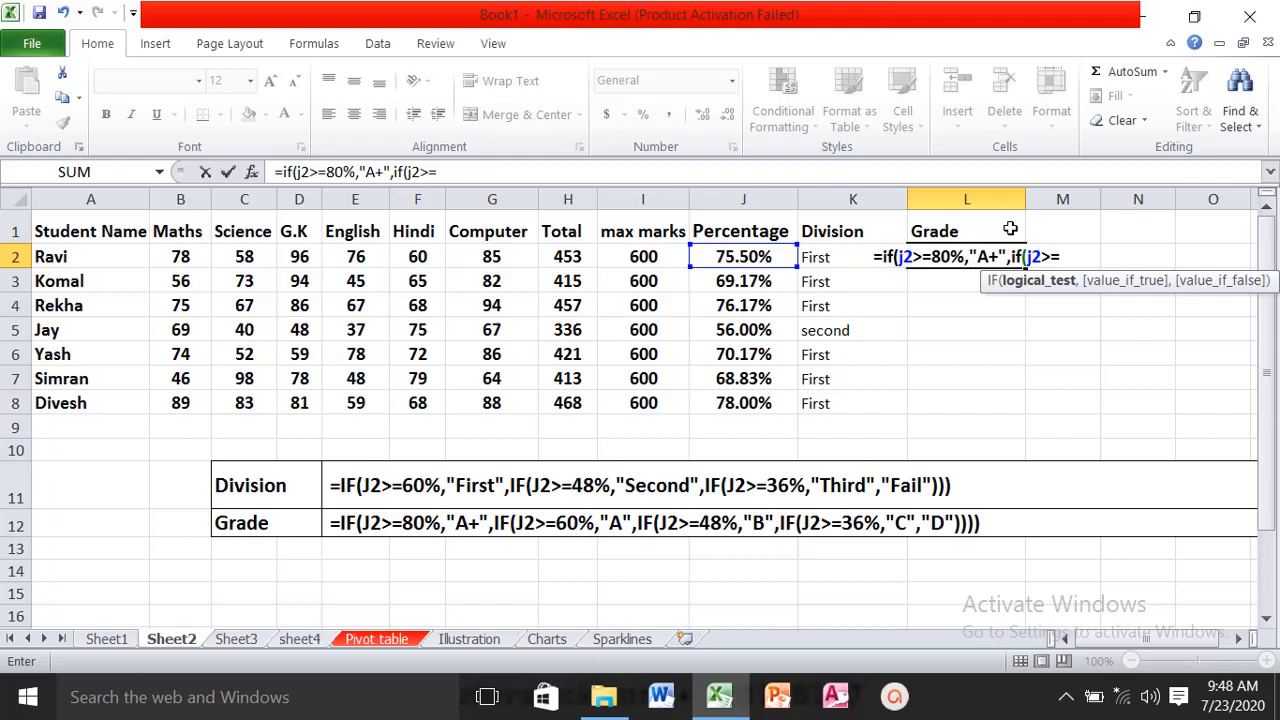
{"action": "type", "text": "60"}
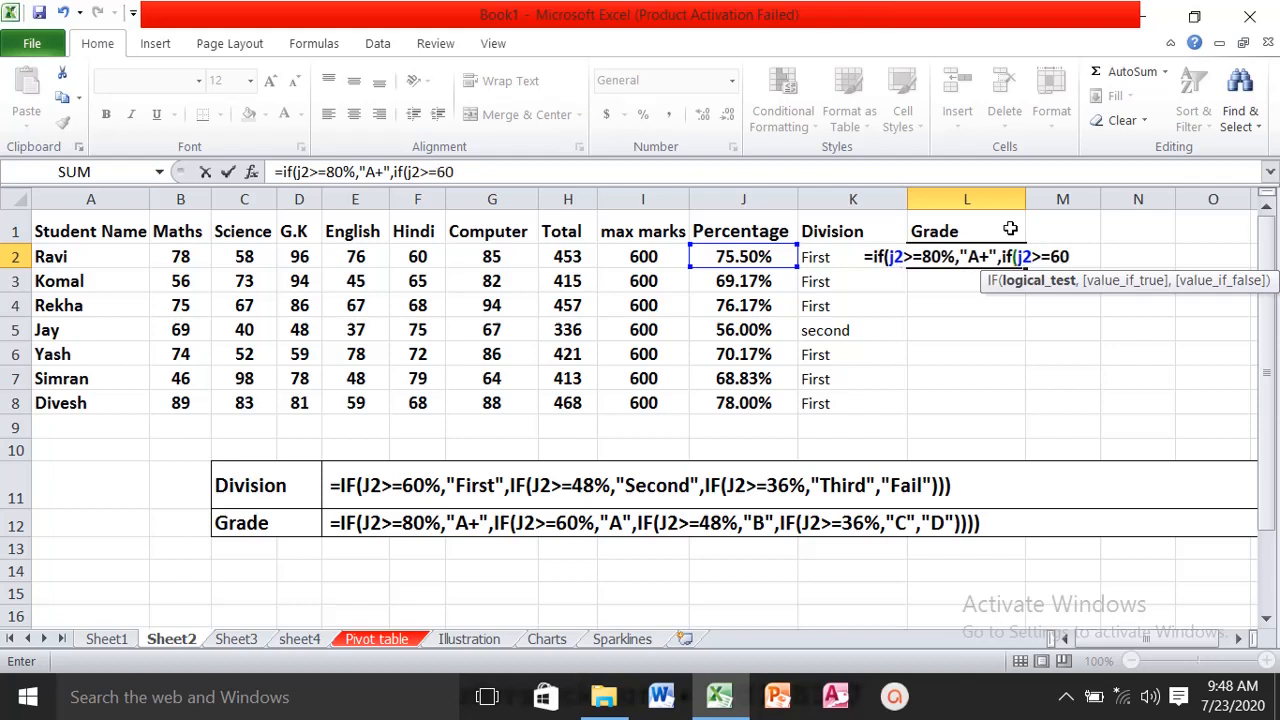
{"action": "type", "text": "%,\""}
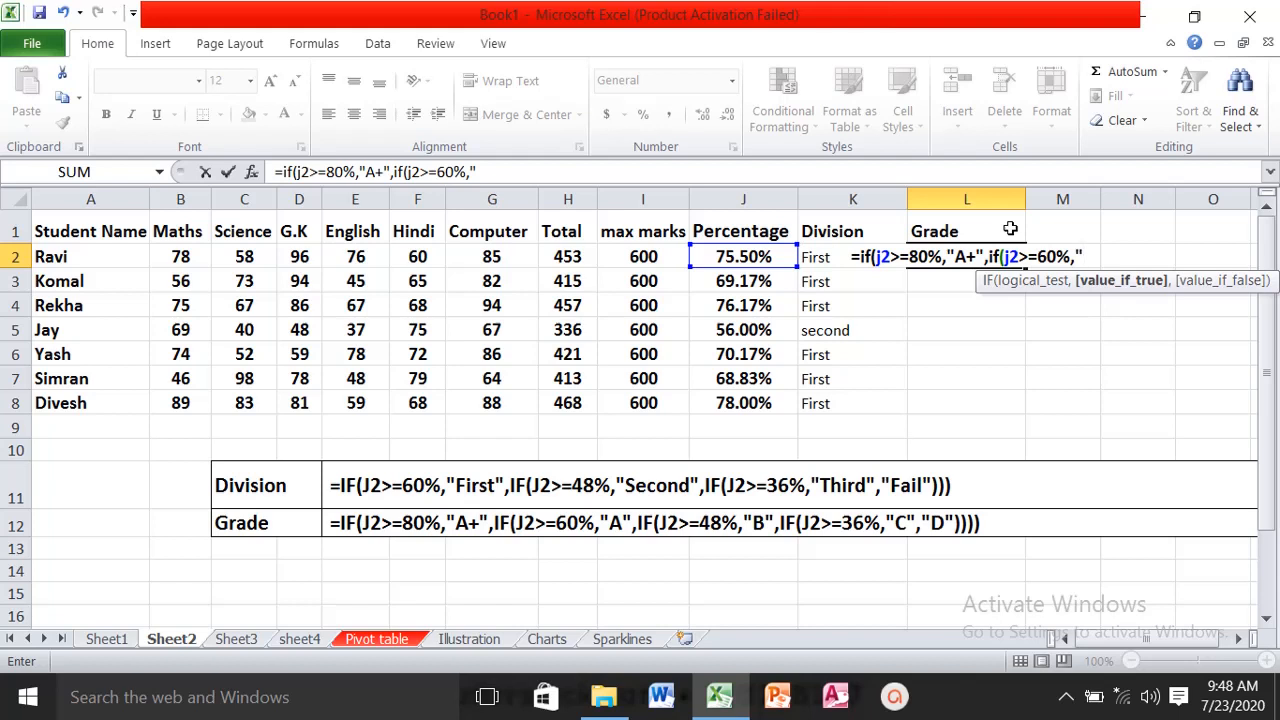
- Nest a second IF in the L2 formula that returns "A" when J2>=60%
{"action": "type", "text": "A"}
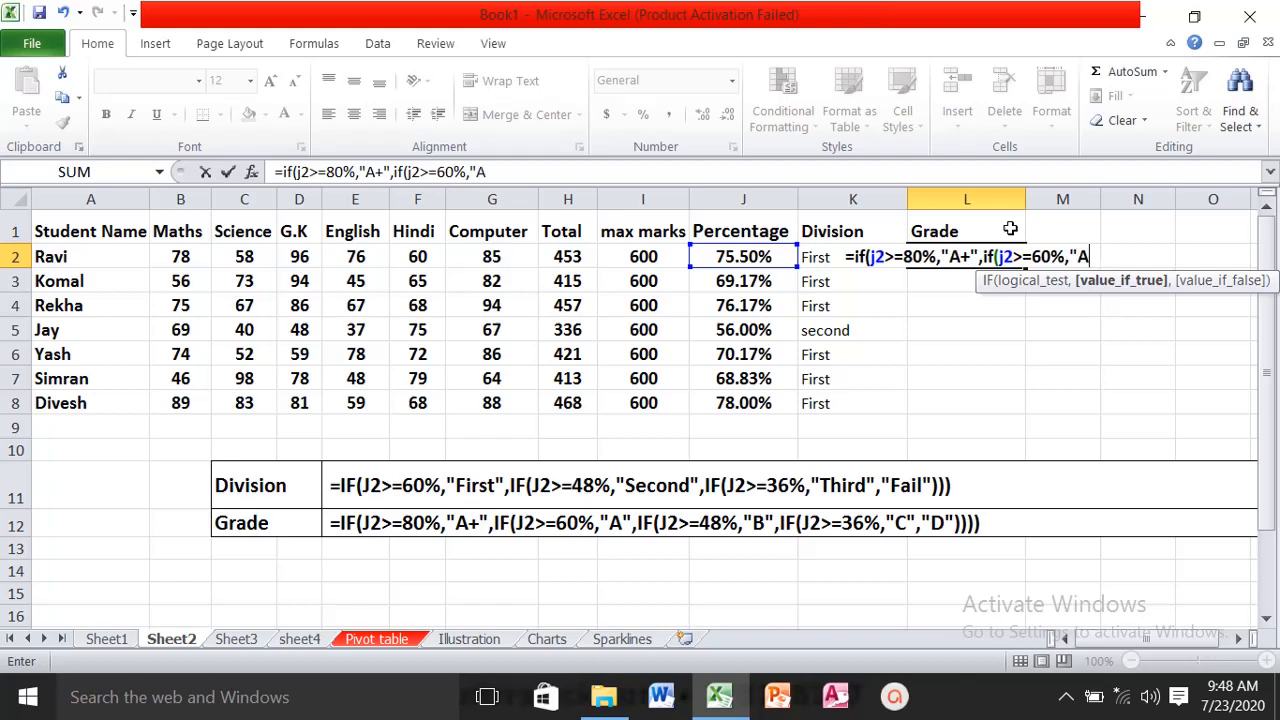
{"action": "type", "text": "\""}
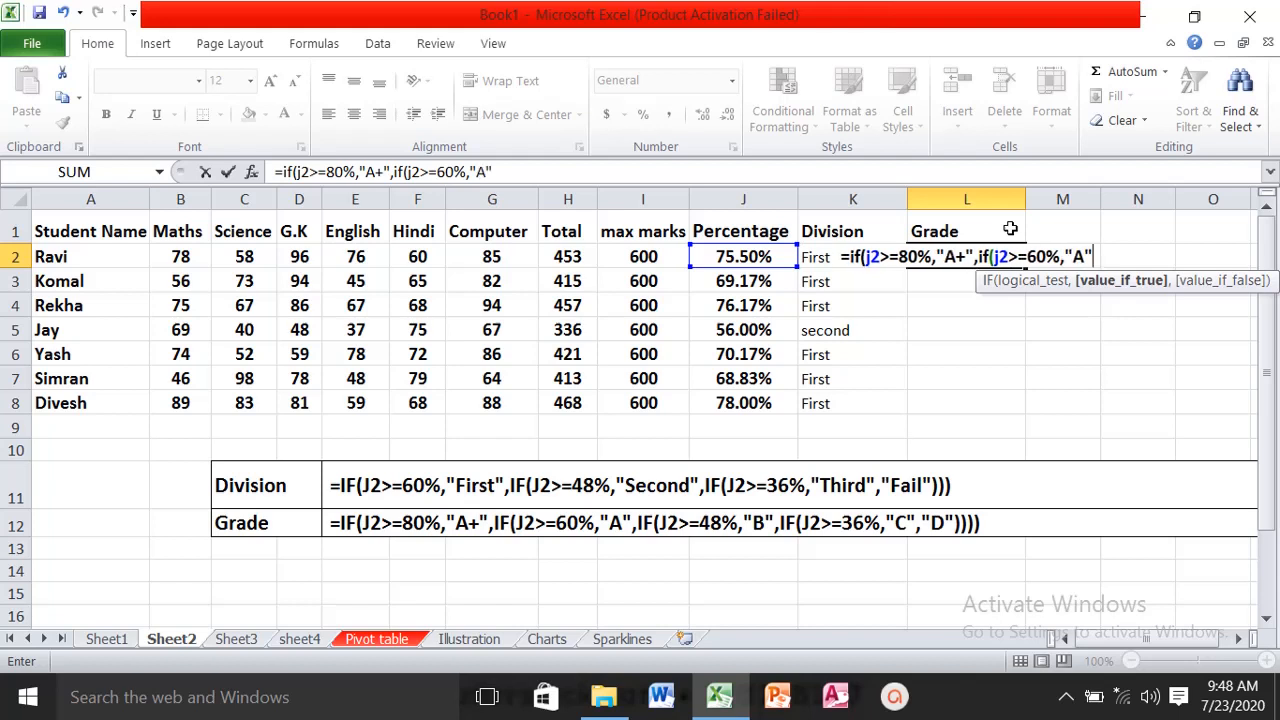
{"action": "type", "text": ","}
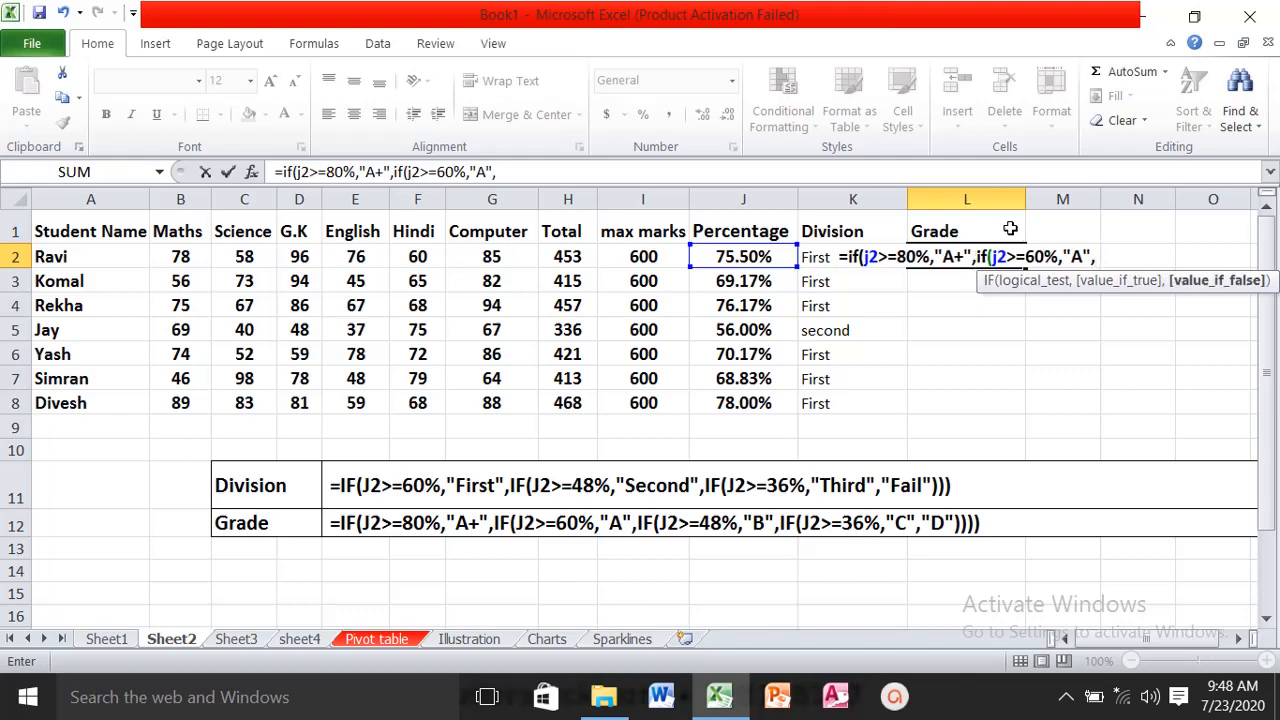
{"action": "type", "text": "if("}
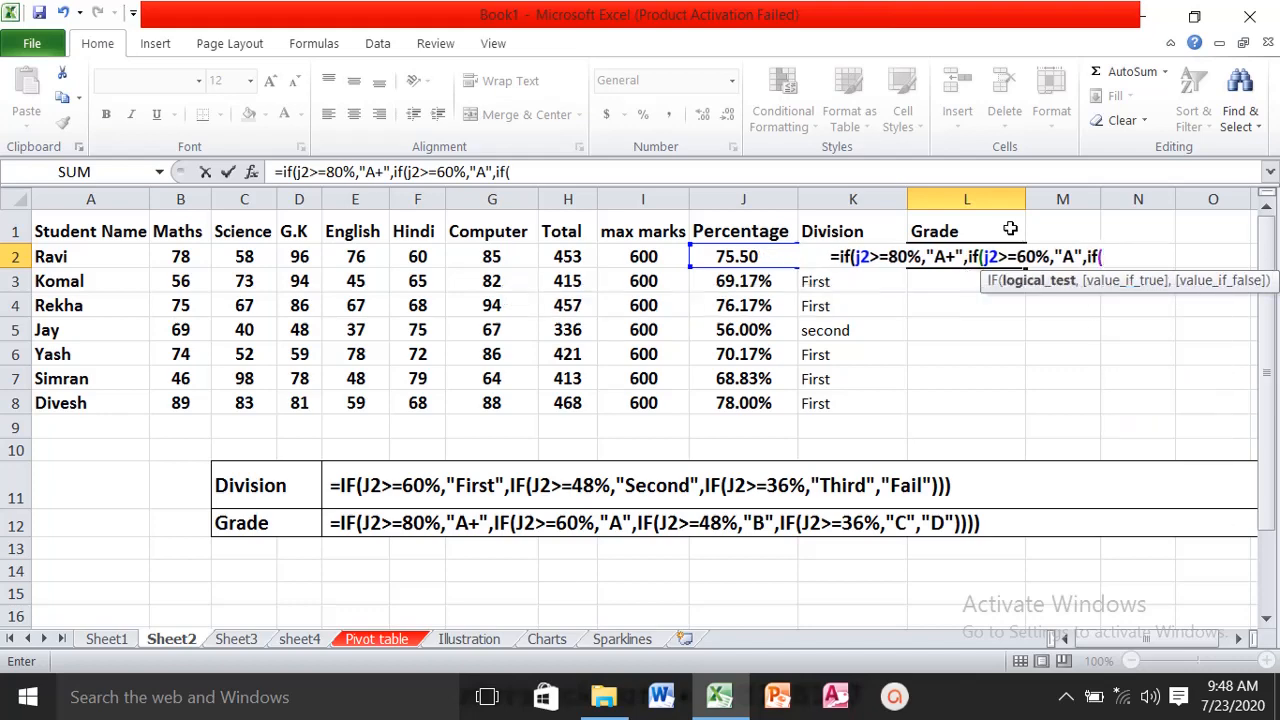
{"action": "type", "text": "j2>="}
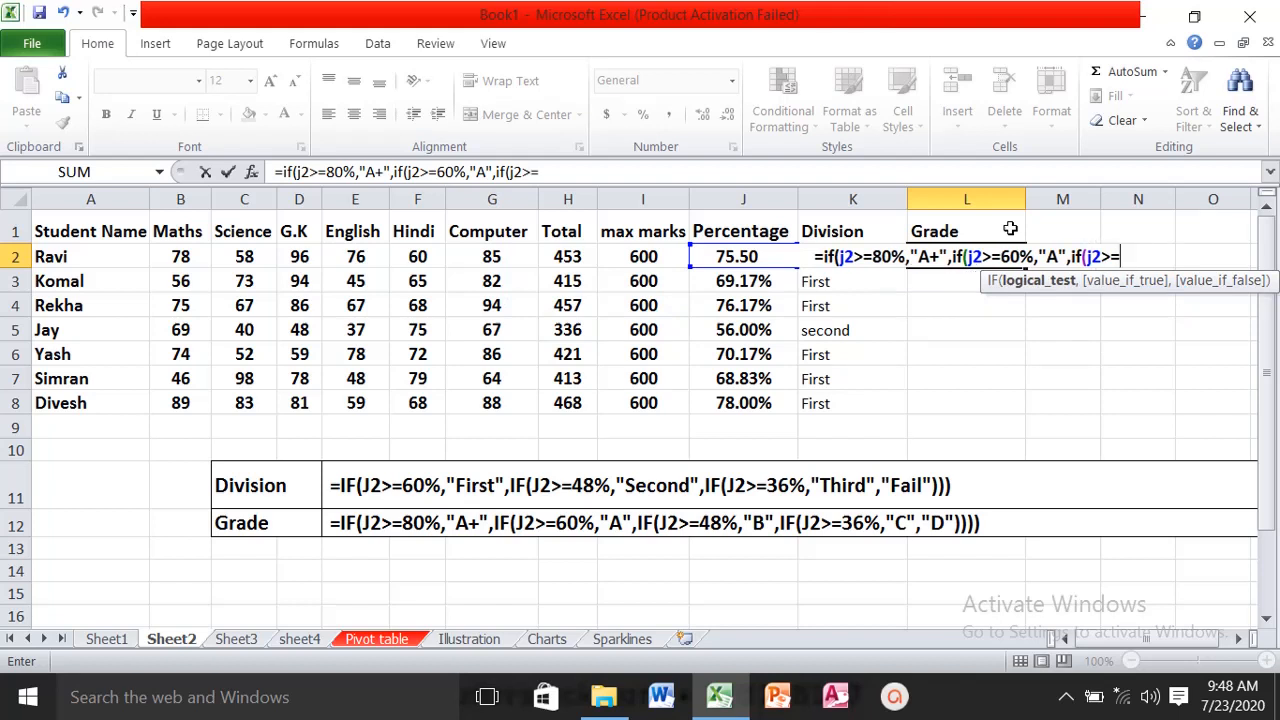
{"action": "type", "text": "48"}
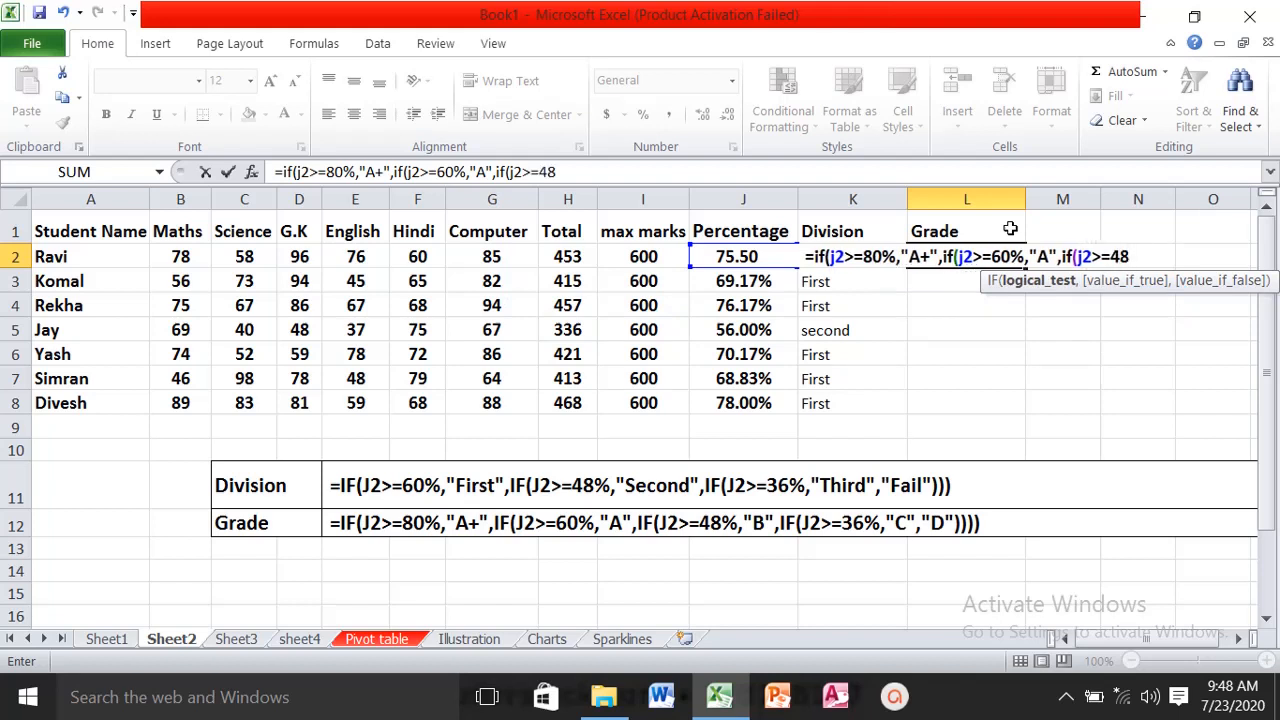
{"action": "type", "text": "%,\""}
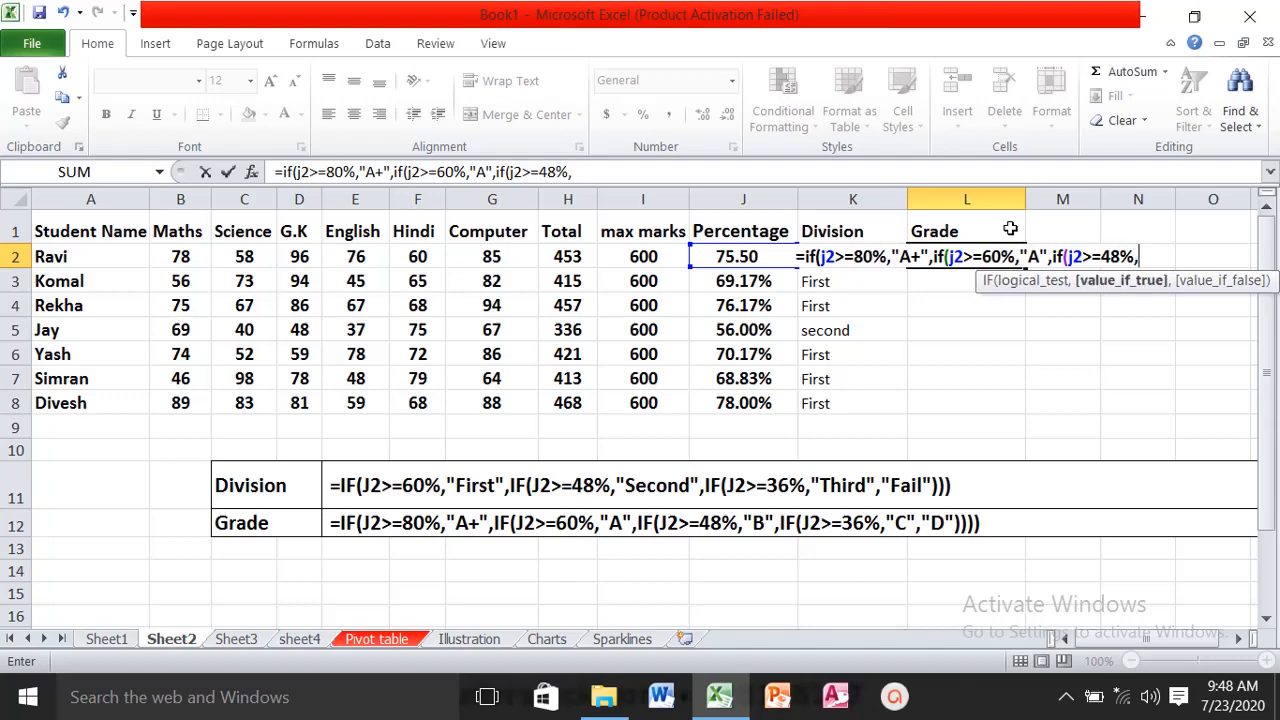
{"action": "type", "text": "B"}
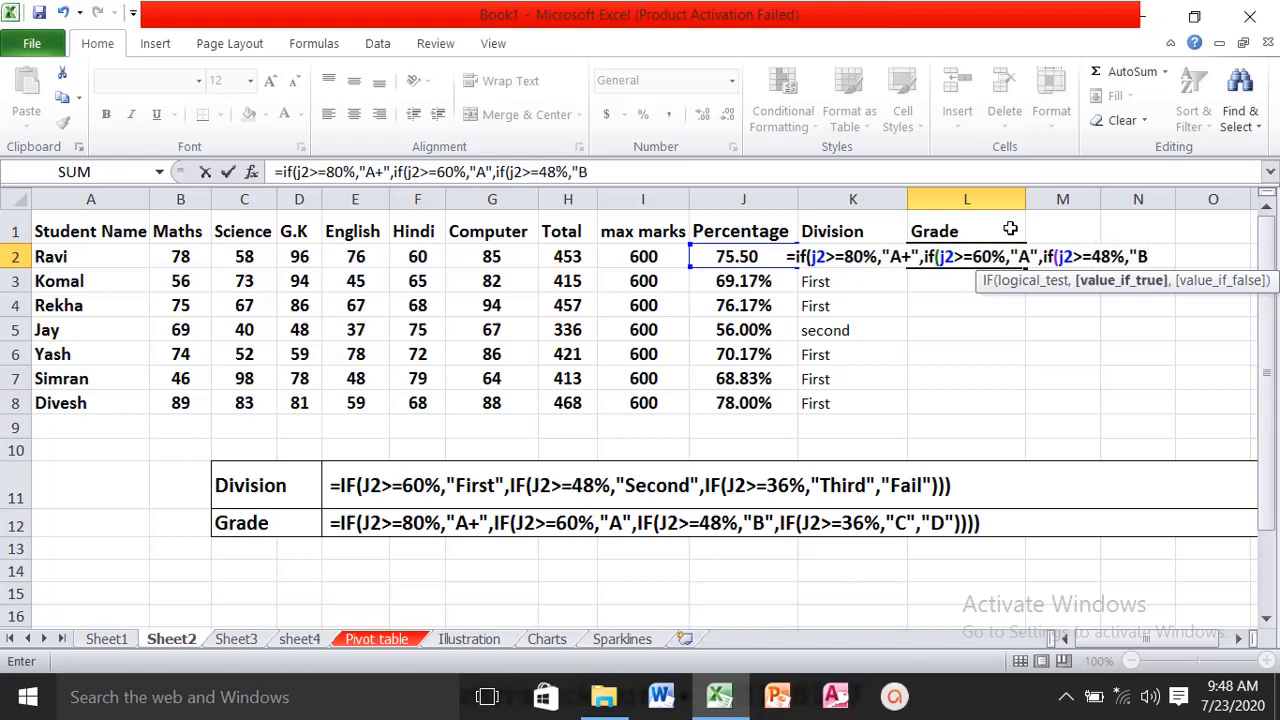
{"action": "type", "text": "\",if"}
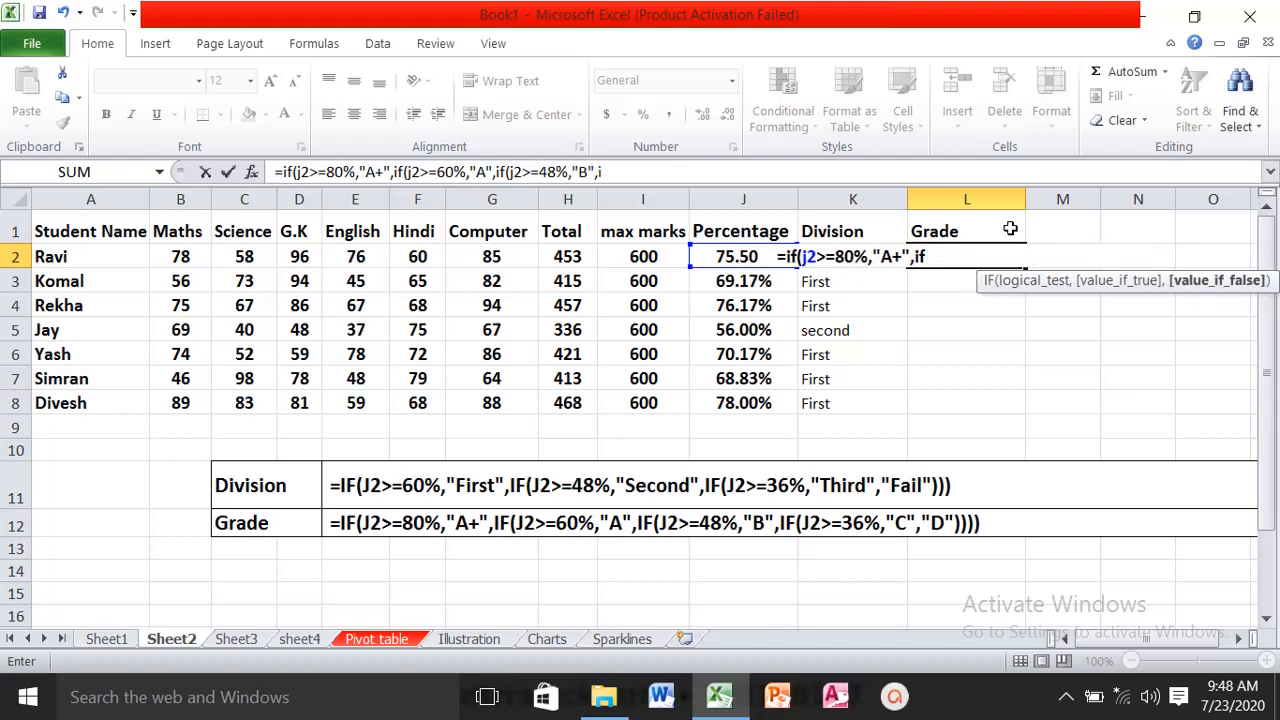
{"action": "type", "text": "("}
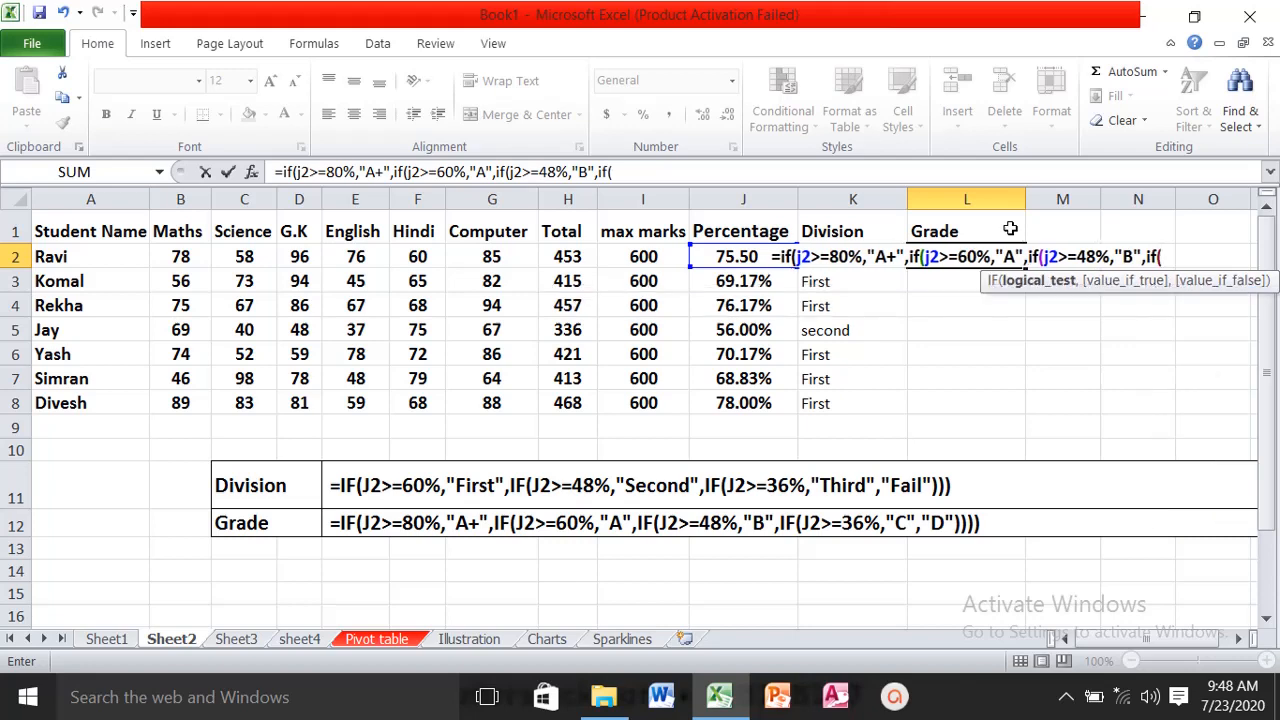
{"action": "type", "text": "j2"}
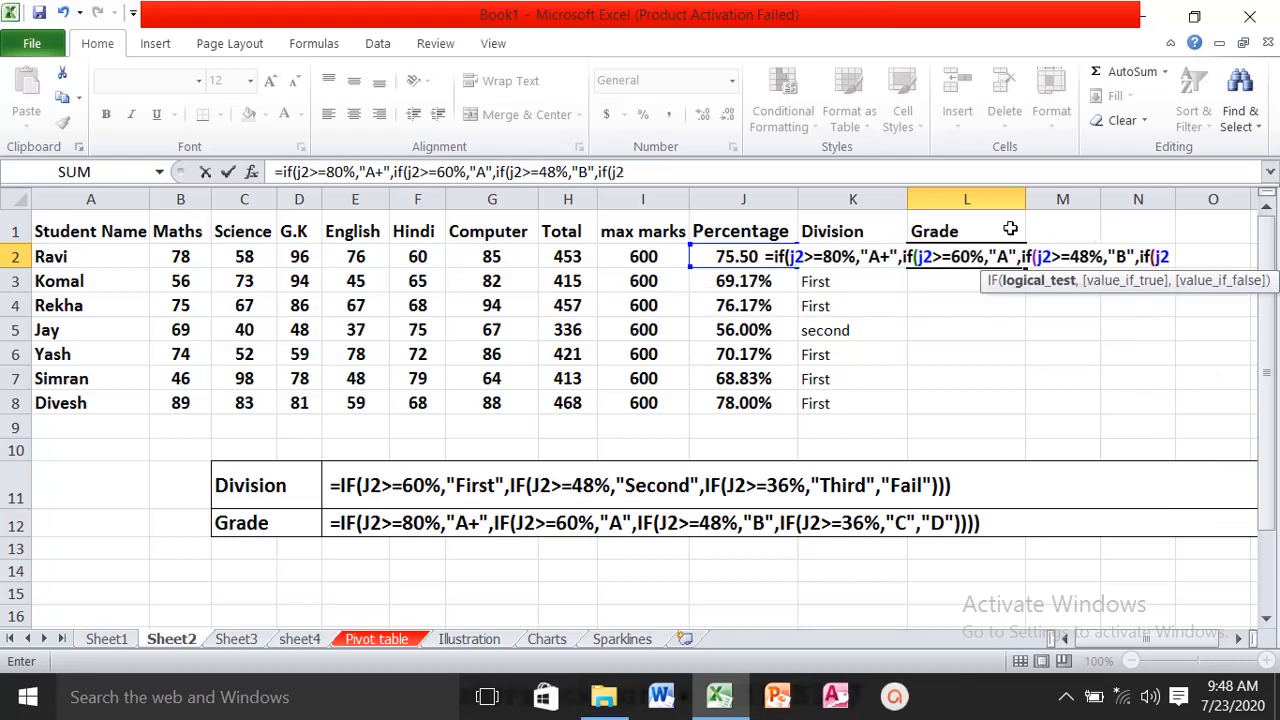
{"action": "type", "text": ">="}
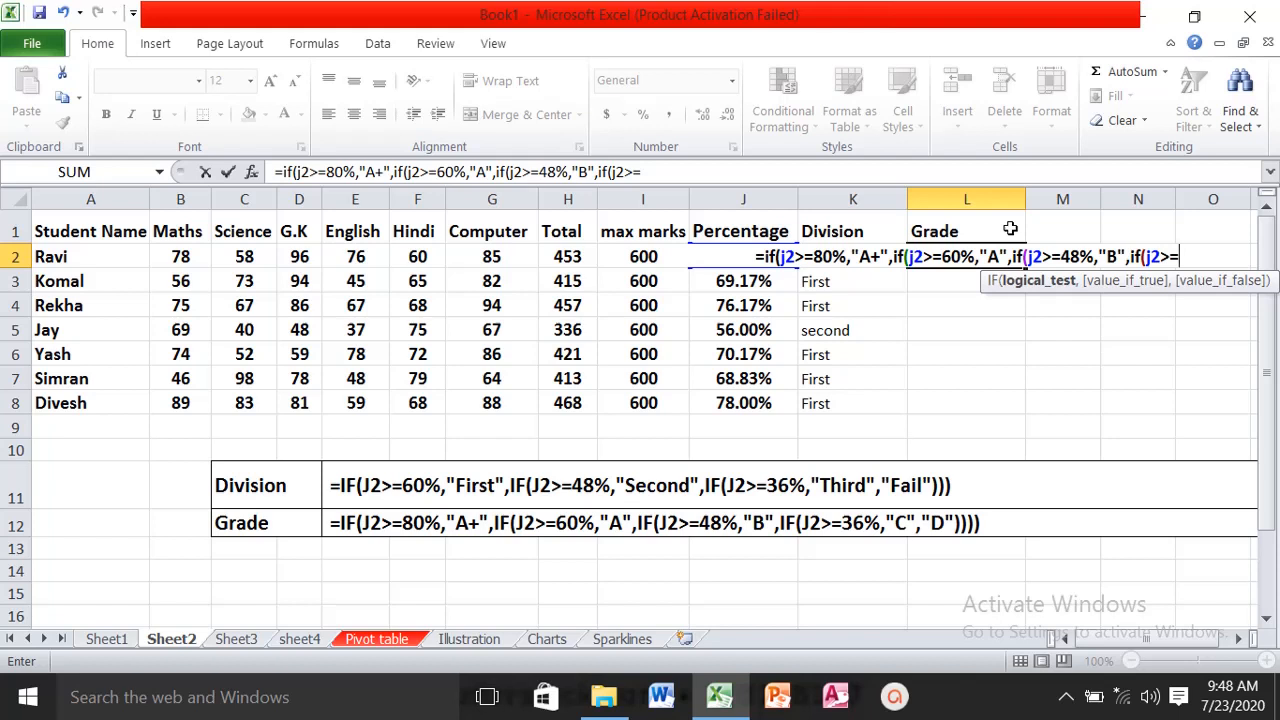
{"action": "type", "text": "36%"}
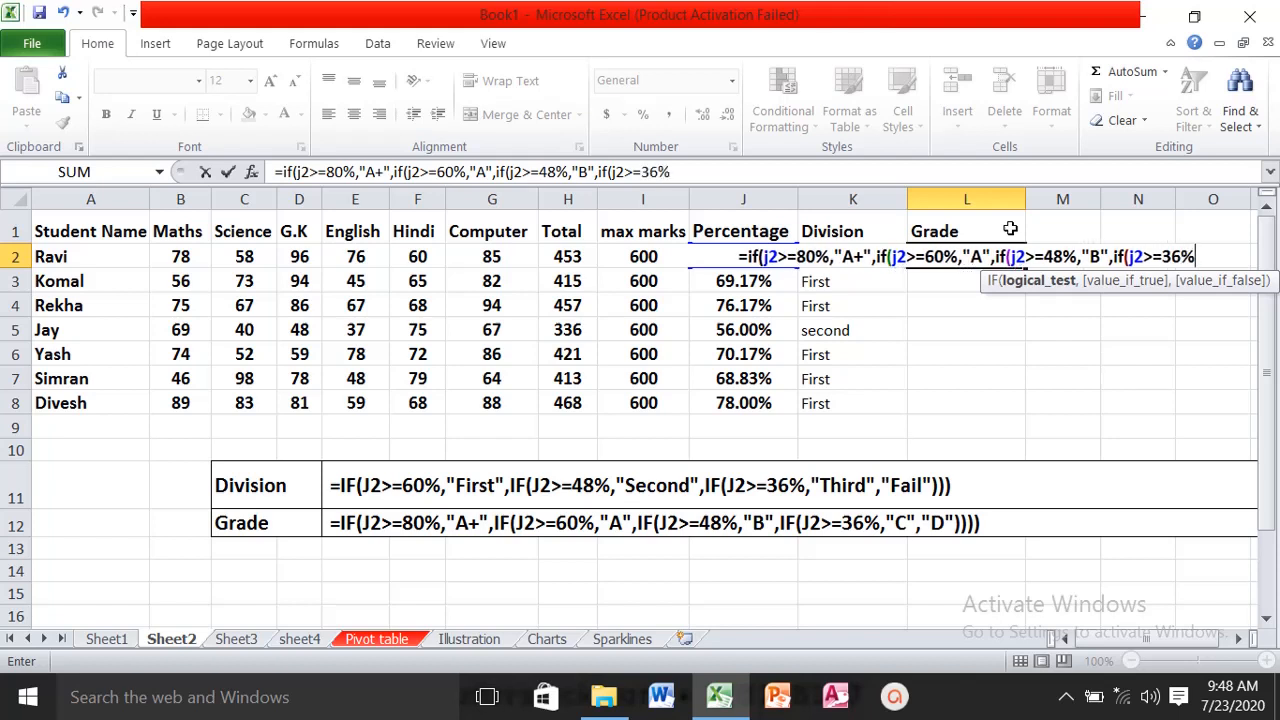
{"action": "type", "text": ","}
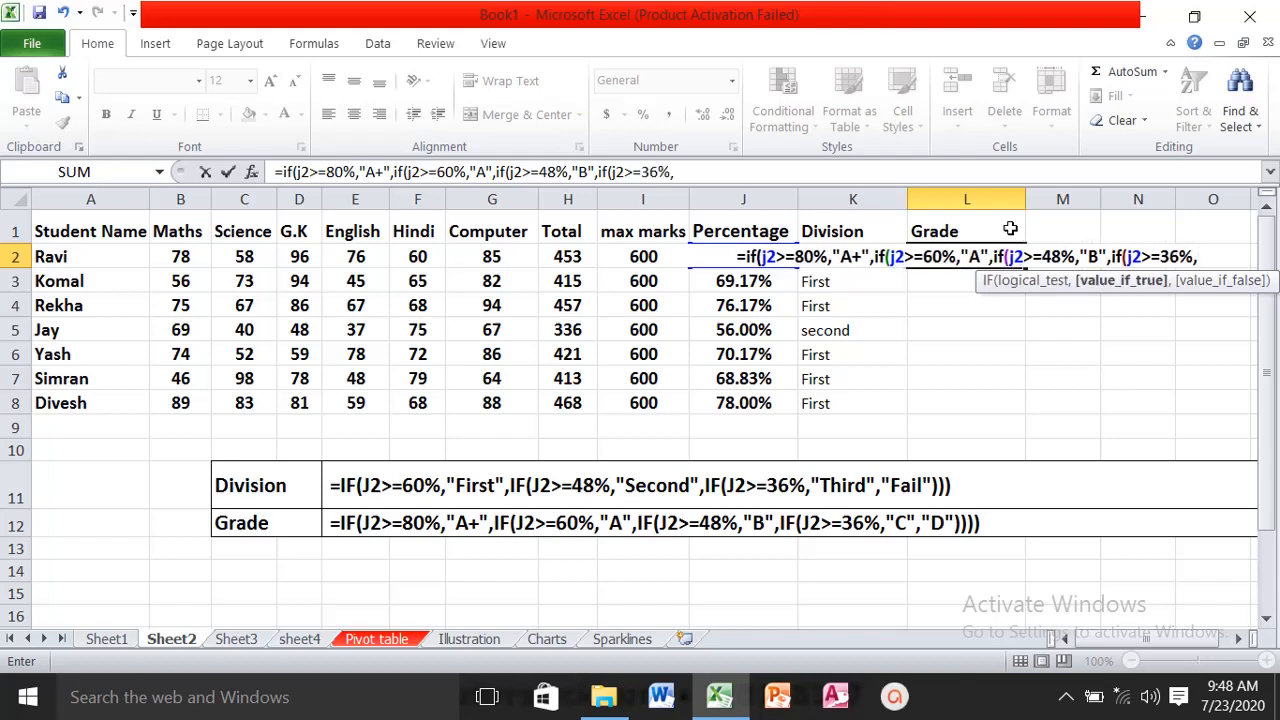
{"action": "type", "text": "\""}
{"action": "type", "text": "c"}
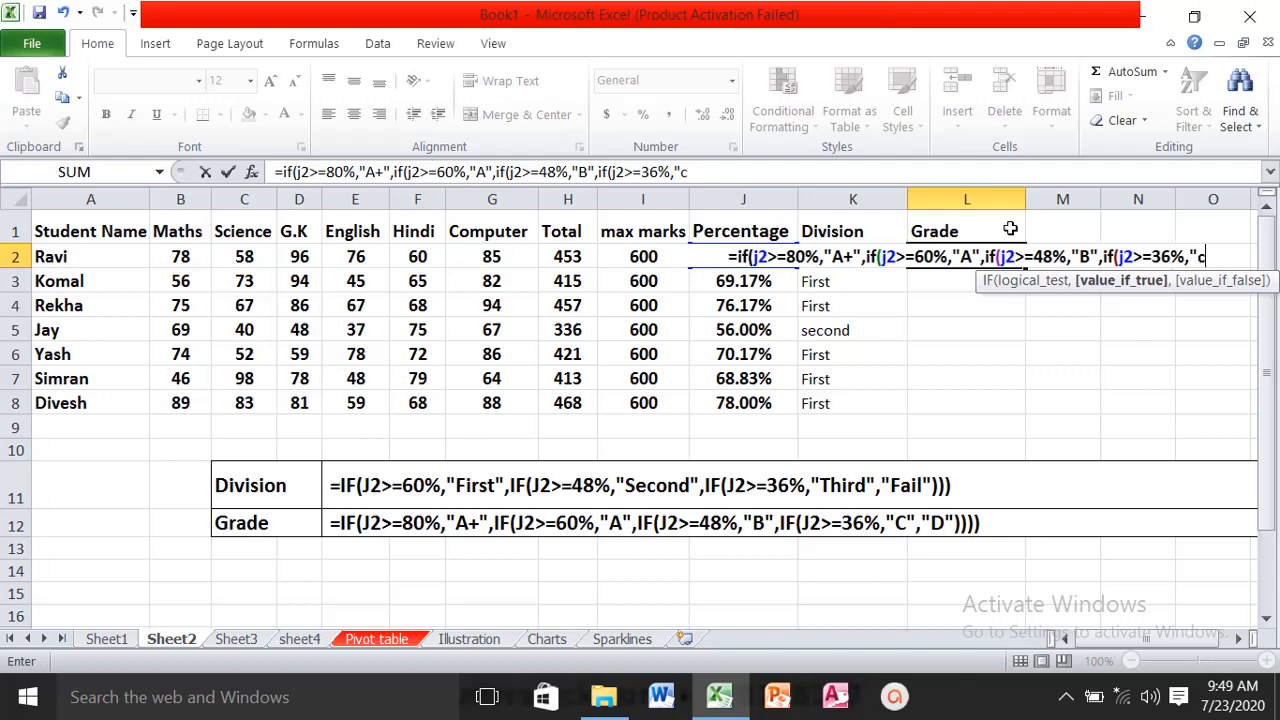
{"action": "type", "text": "\","}
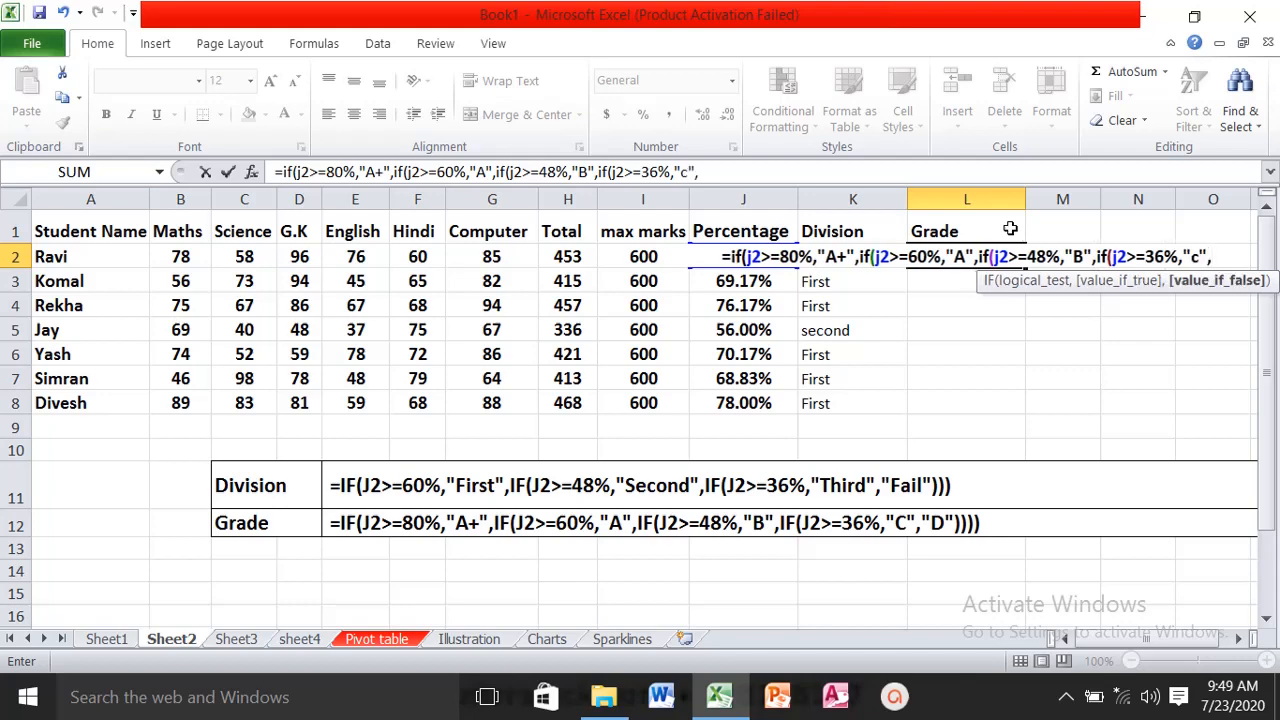
{"action": "type", "text": "\"d"}
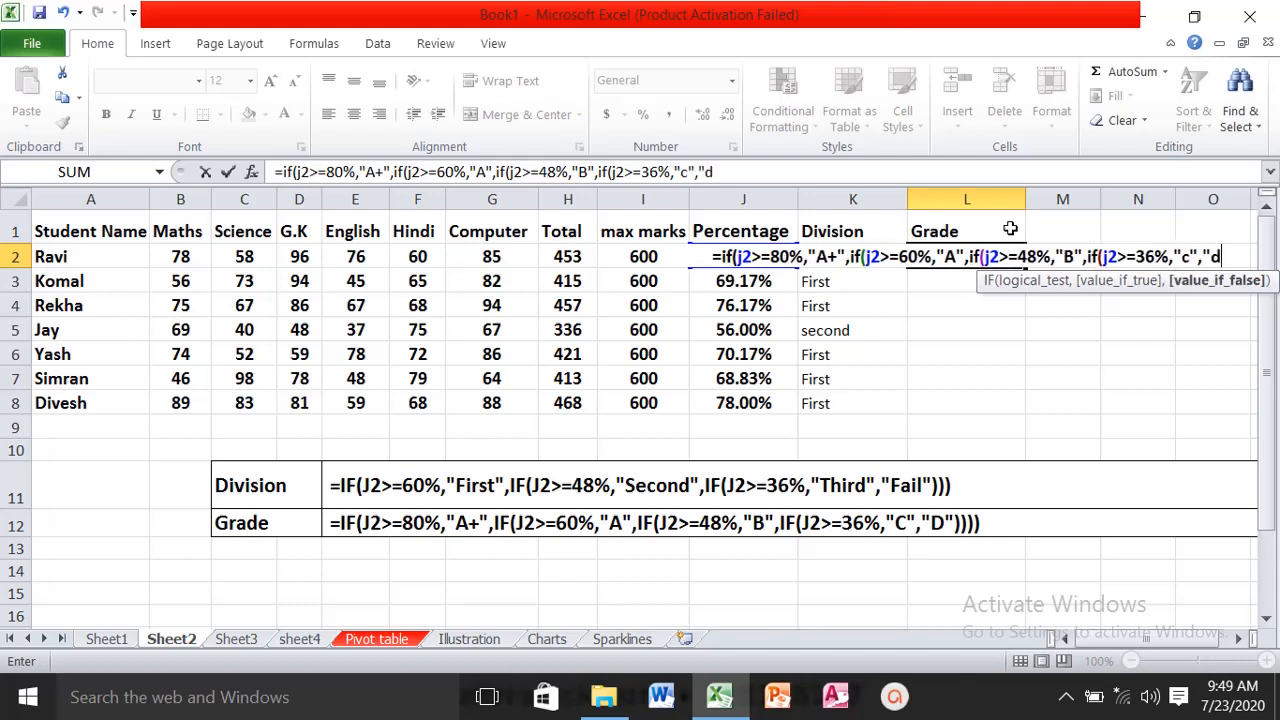
- Complete the L2 formula with "D" as the final value and four closing parentheses, and enter it
{"action": "key", "text": "BackSpace"}
{"action": "type", "text": "D\""}
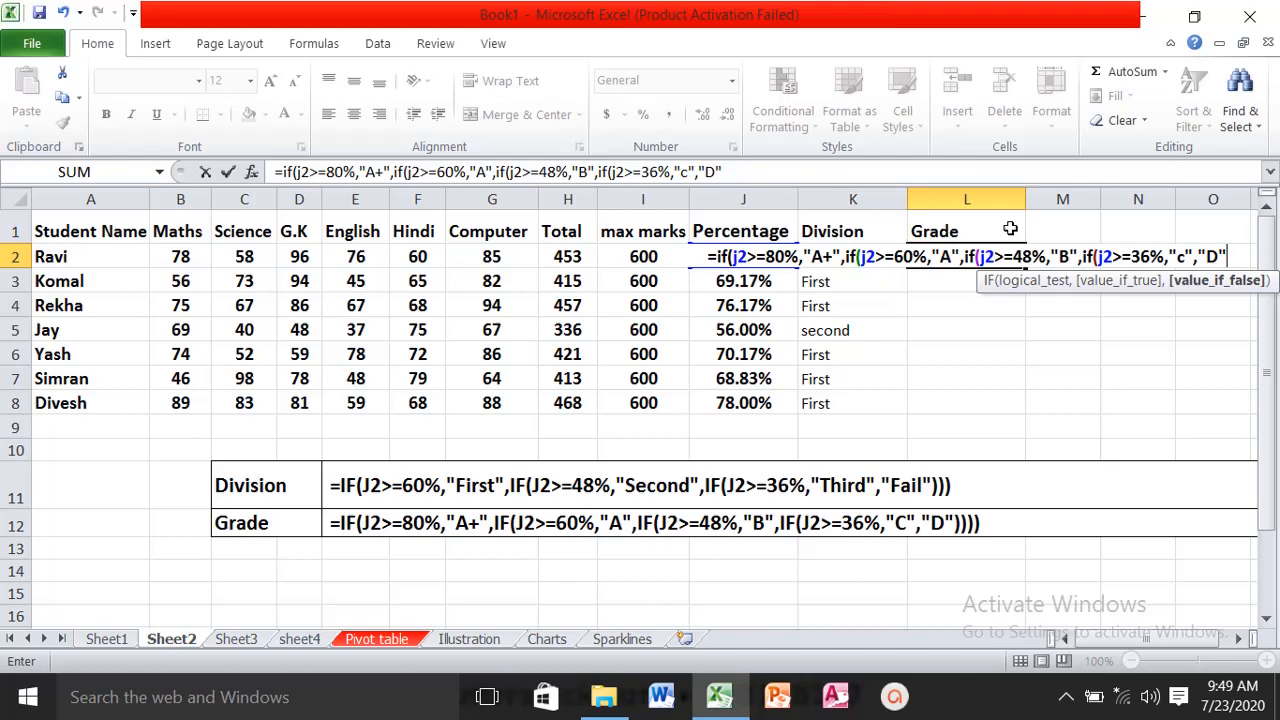
{"action": "type", "text": "))))"}
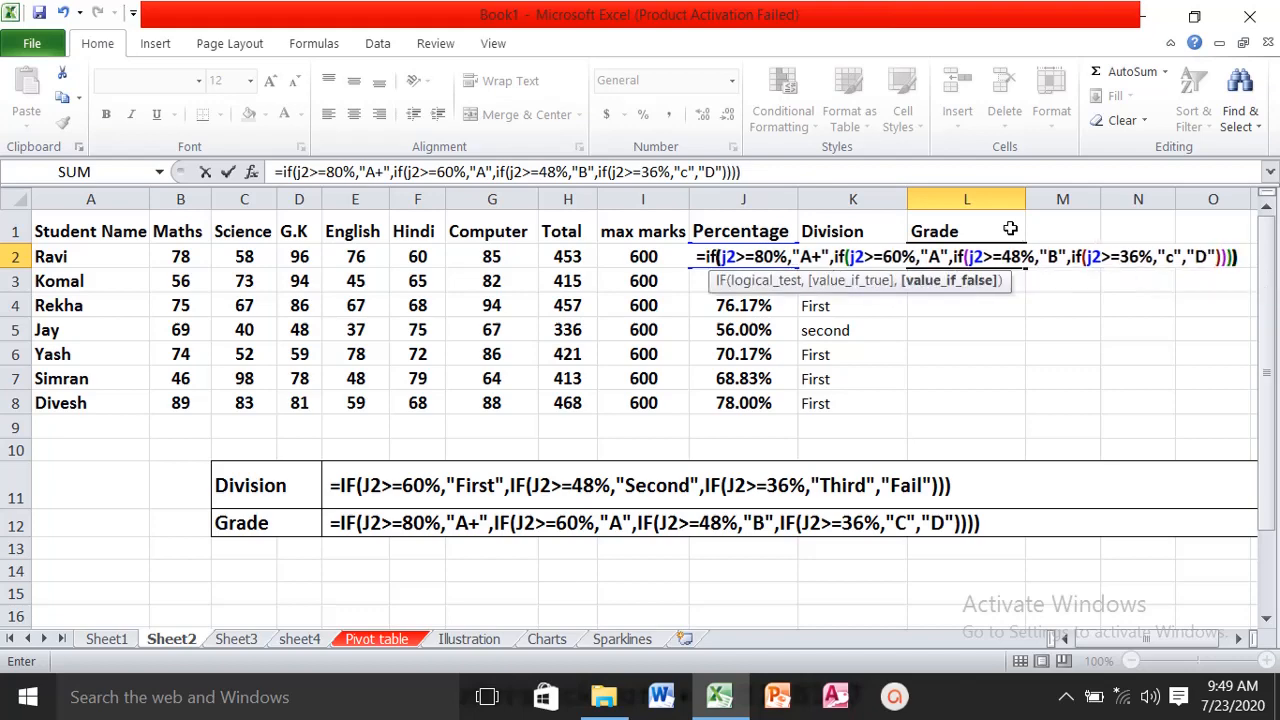
{"action": "key", "text": "Return"}
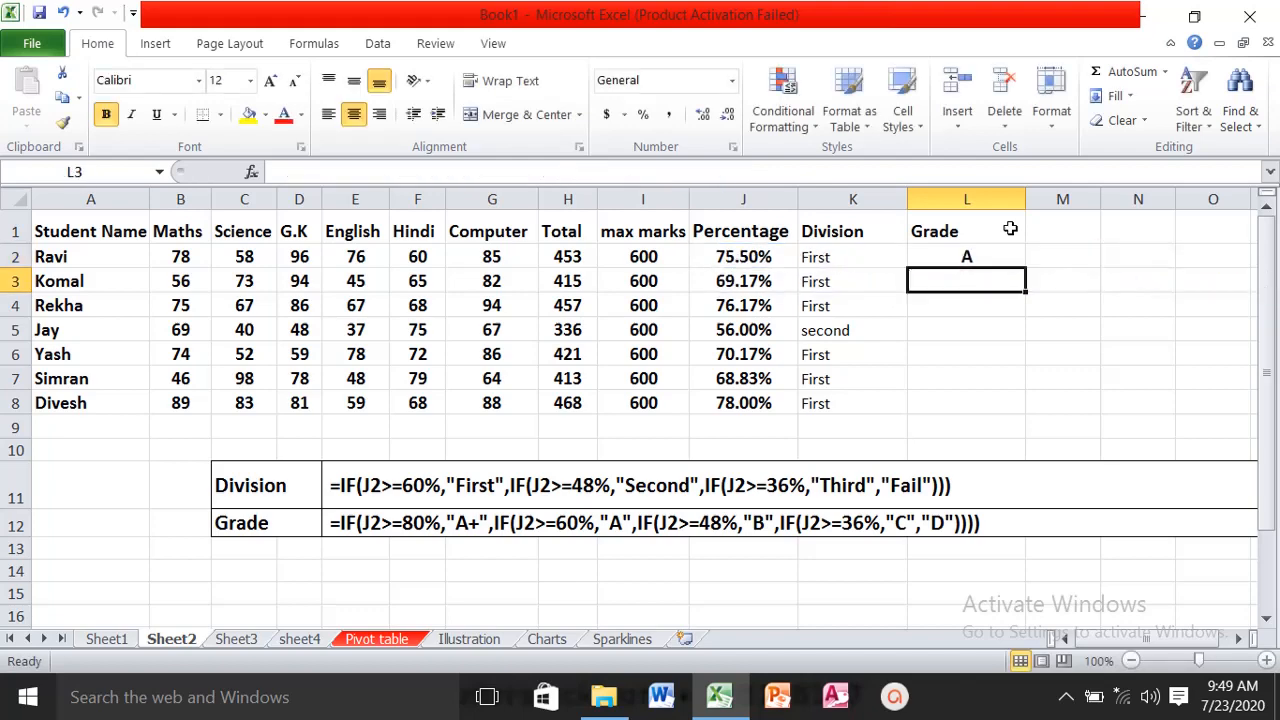
- Fill the grade formula in L2 down to L8 for all students
{"action": "left_click", "coordinate": [958, 256]}
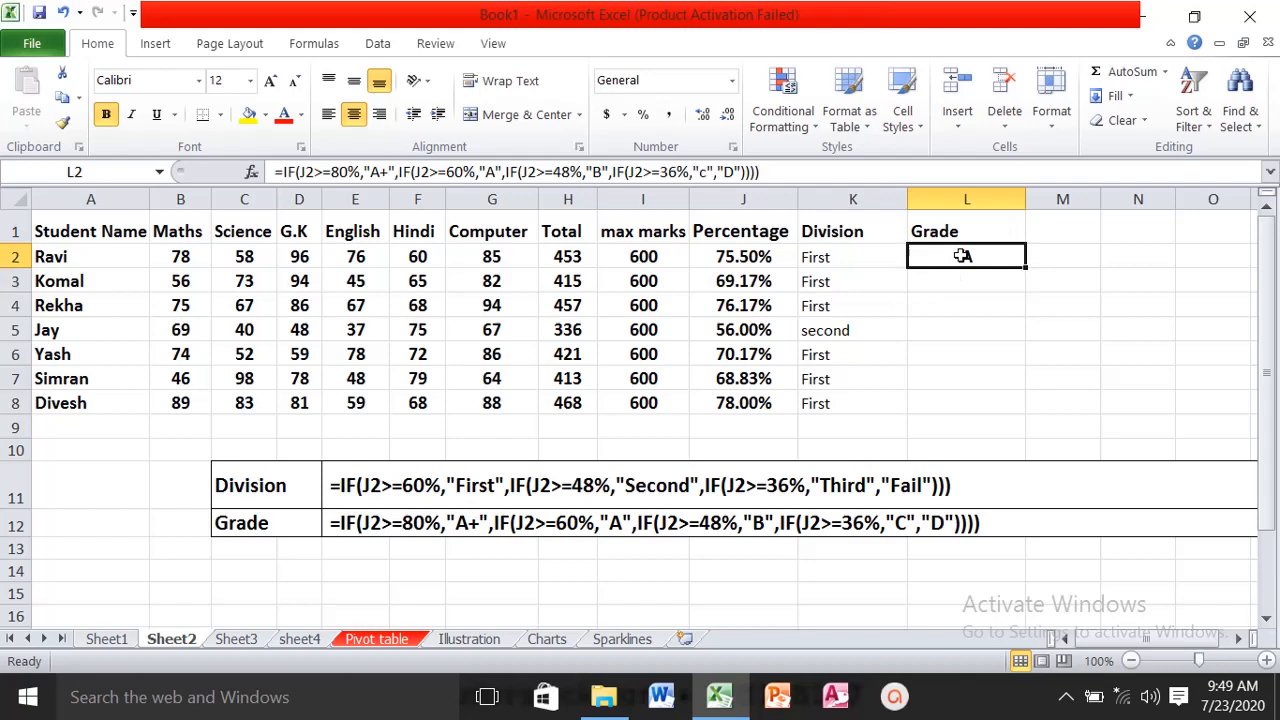
{"action": "double_click", "coordinate": [1024, 268]}
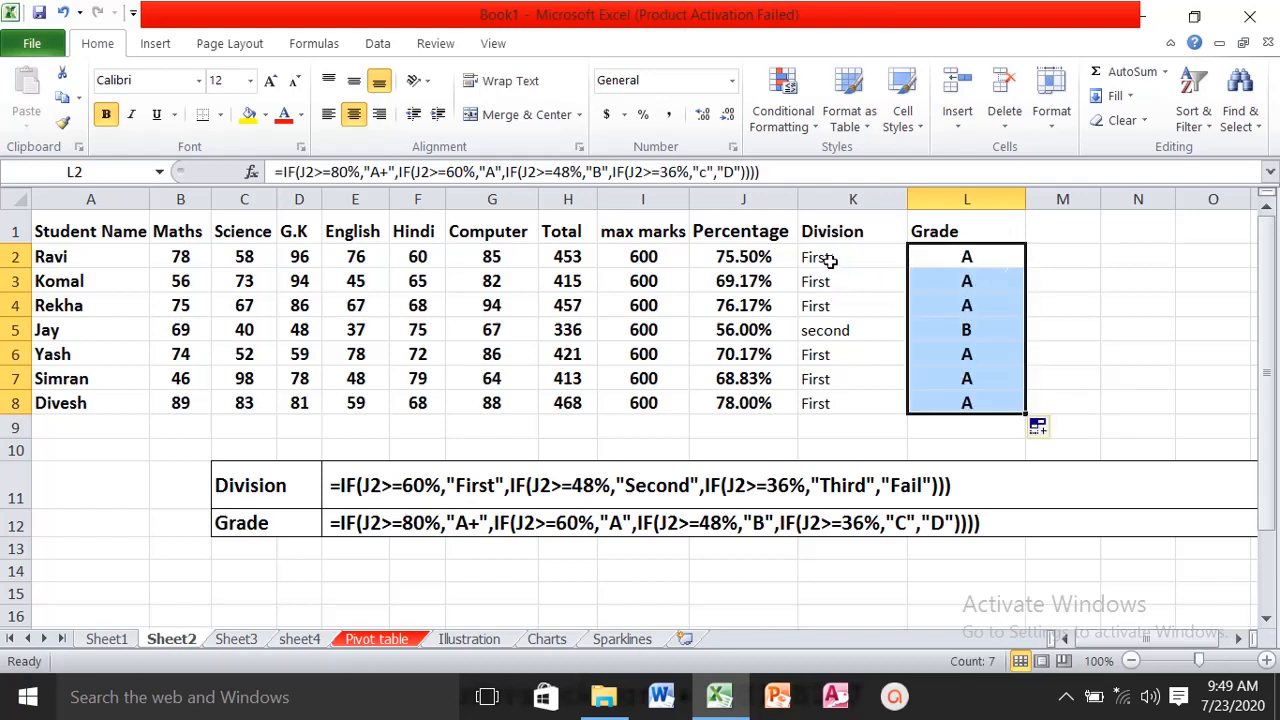
- Format the Division results in K2:K8 as bold with font size 12
{"action": "left_click_drag", "start_coordinate": [830, 260], "coordinate": [825, 405]}
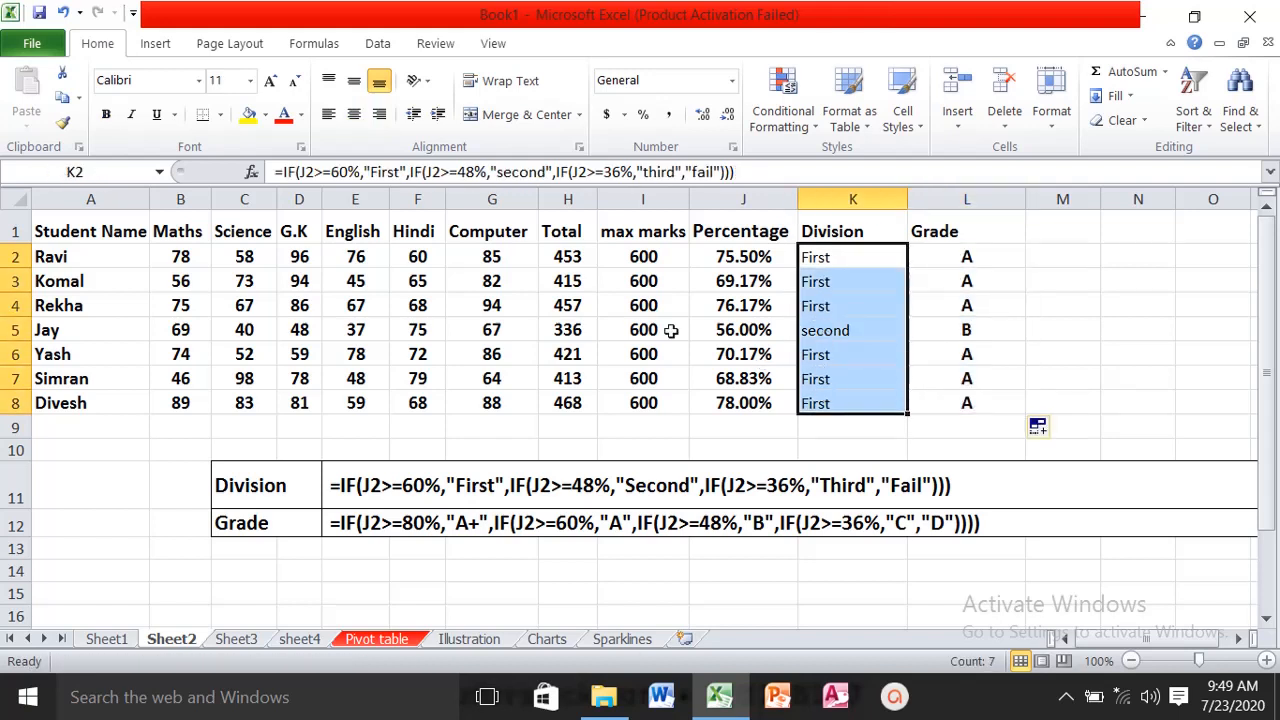
{"action": "left_click", "coordinate": [105, 114]}
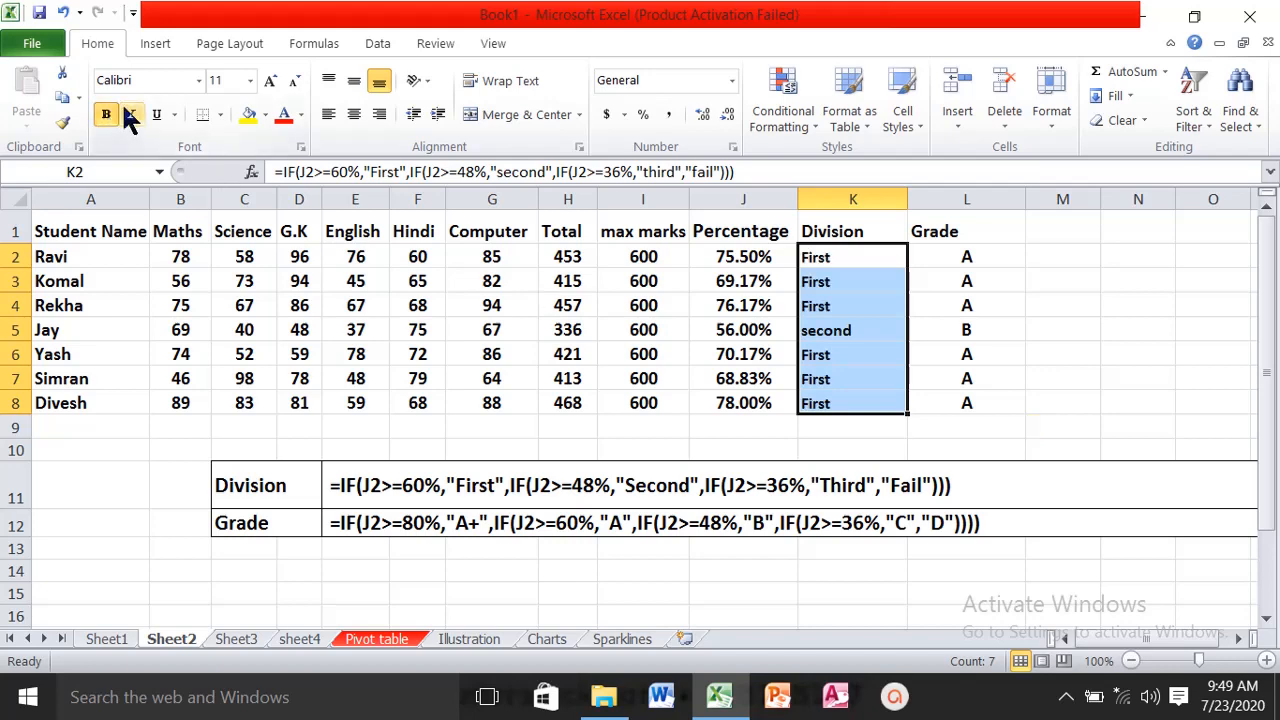
{"action": "left_click", "coordinate": [271, 82]}
{"action": "left_click", "coordinate": [1000, 280]}
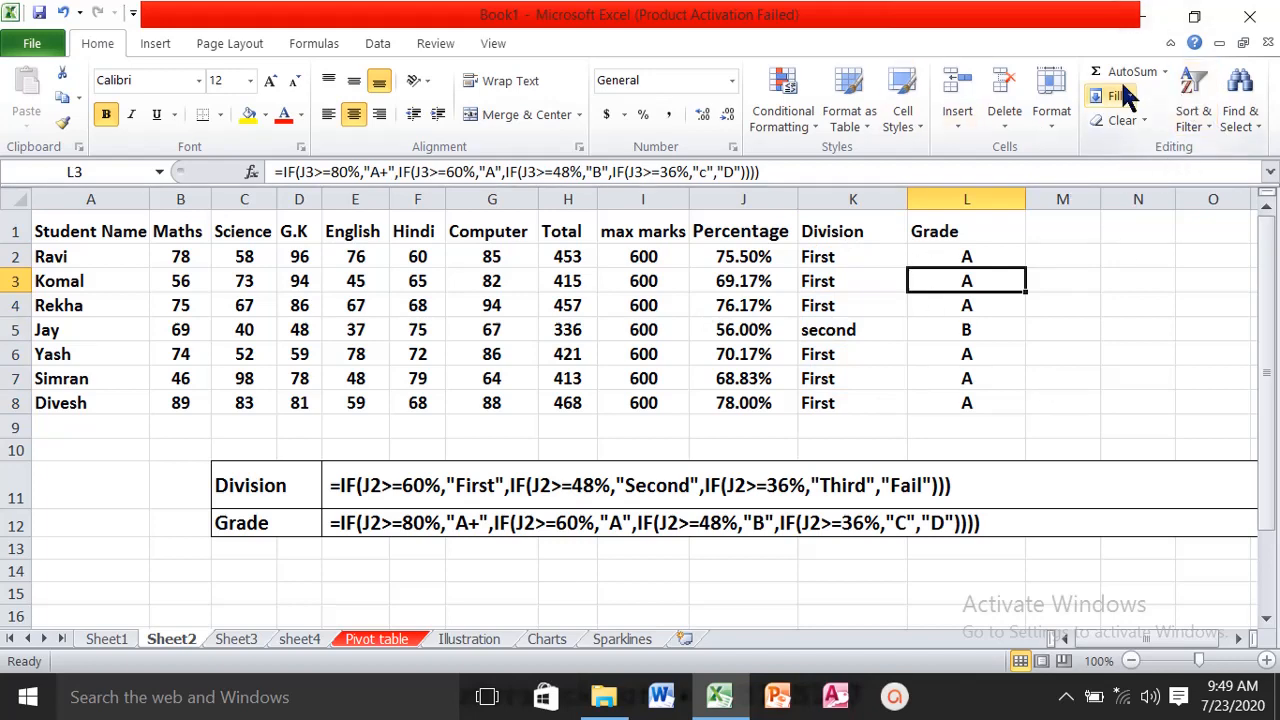
- On Sheet3, insert a new column before the Average column and enter Sum as its header in H1
{"action": "left_click", "coordinate": [240, 638]}
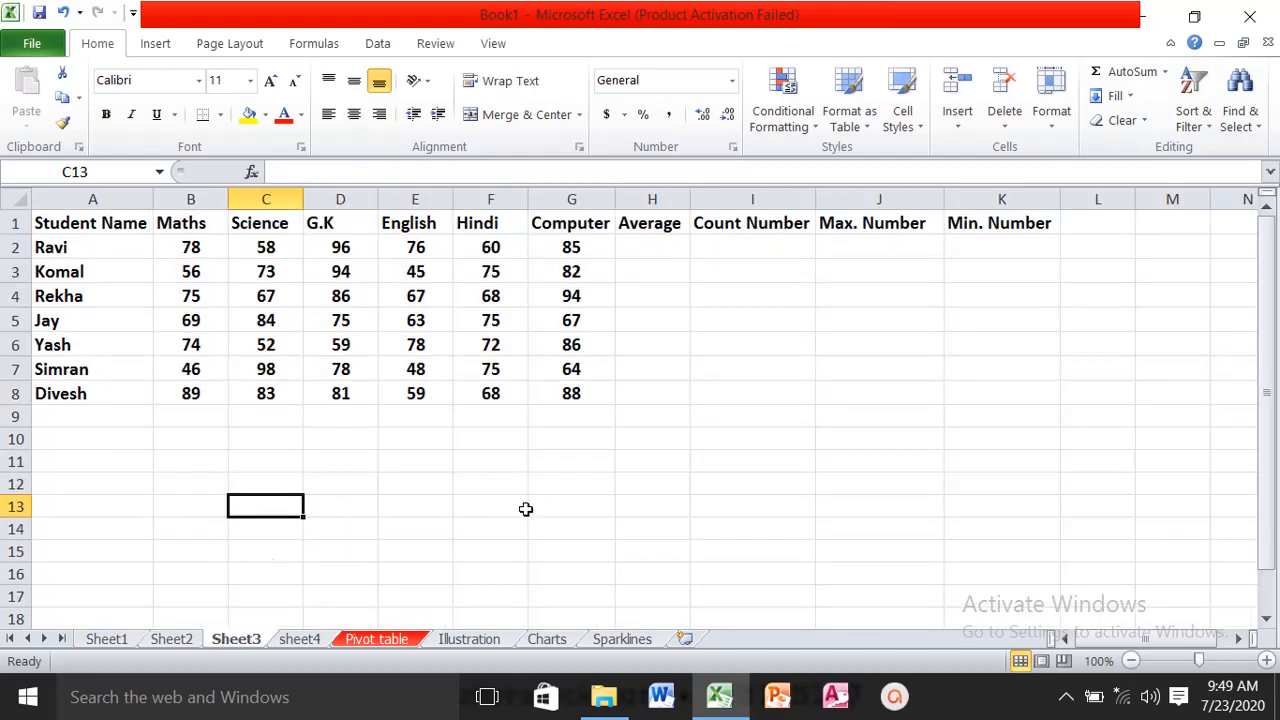
{"action": "left_click", "coordinate": [1165, 72]}
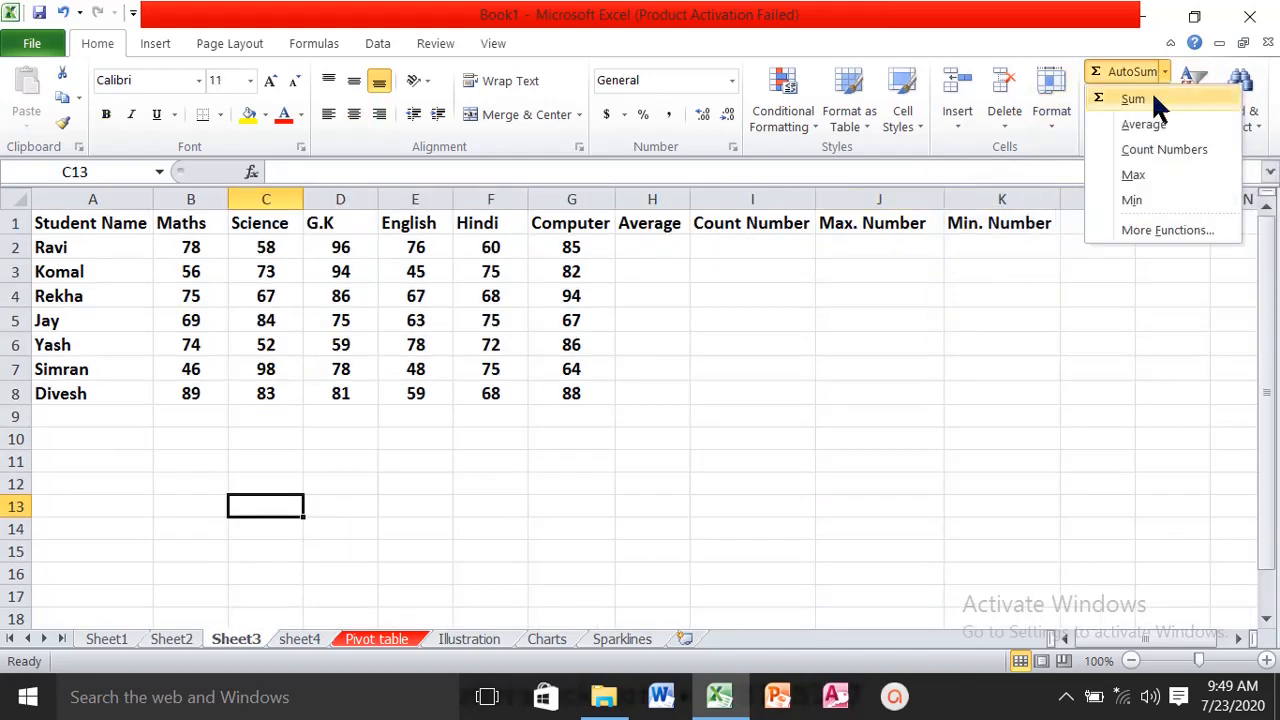
{"action": "left_click", "coordinate": [681, 312]}
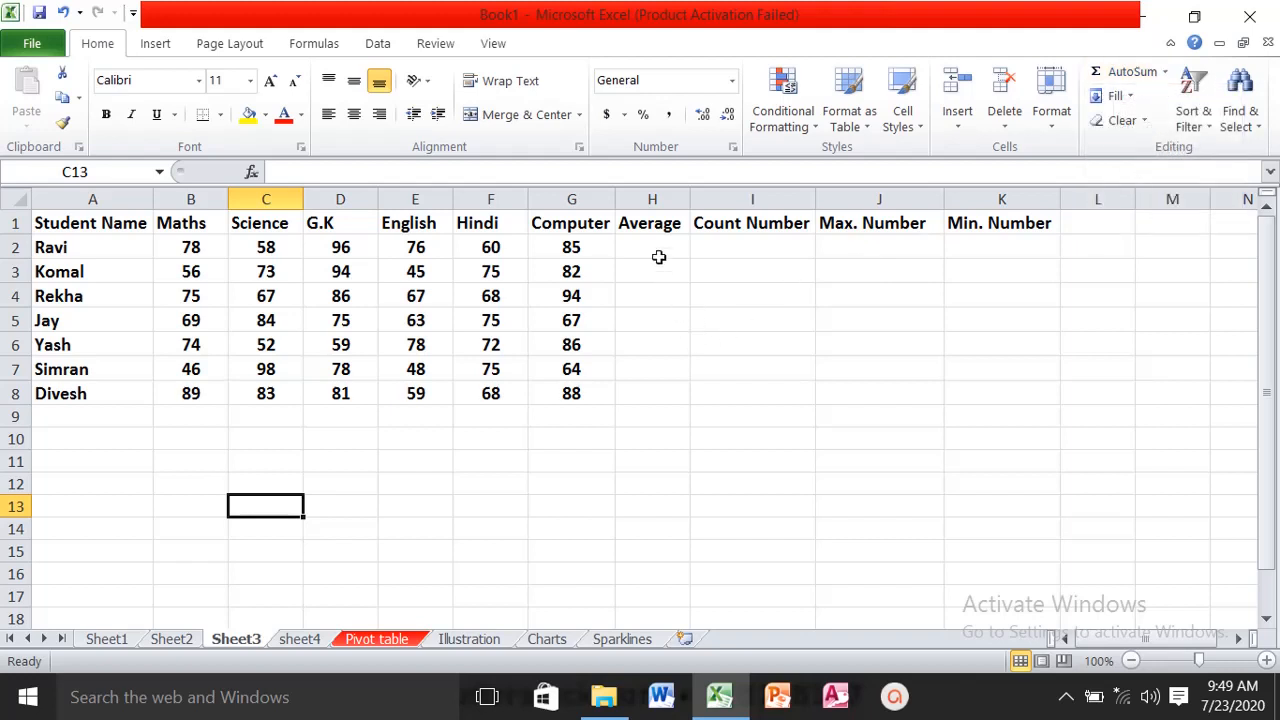
{"action": "left_click", "coordinate": [650, 247]}
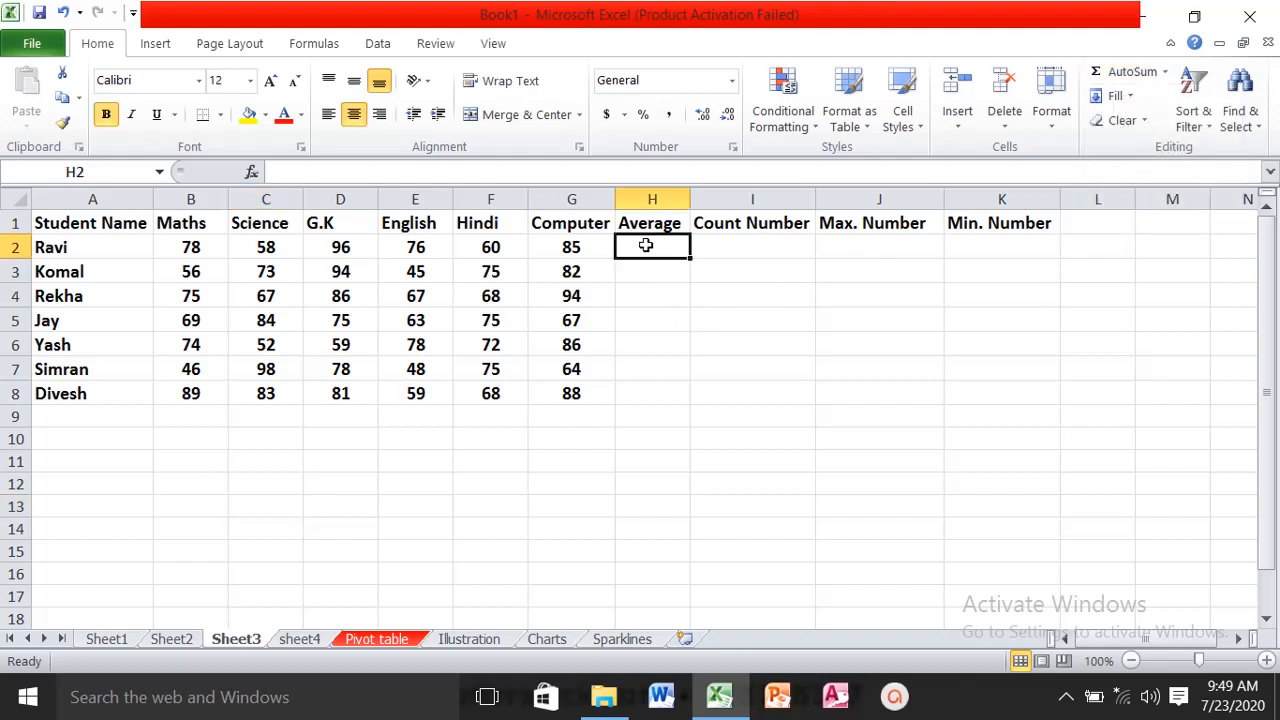
{"action": "left_click", "coordinate": [955, 127]}
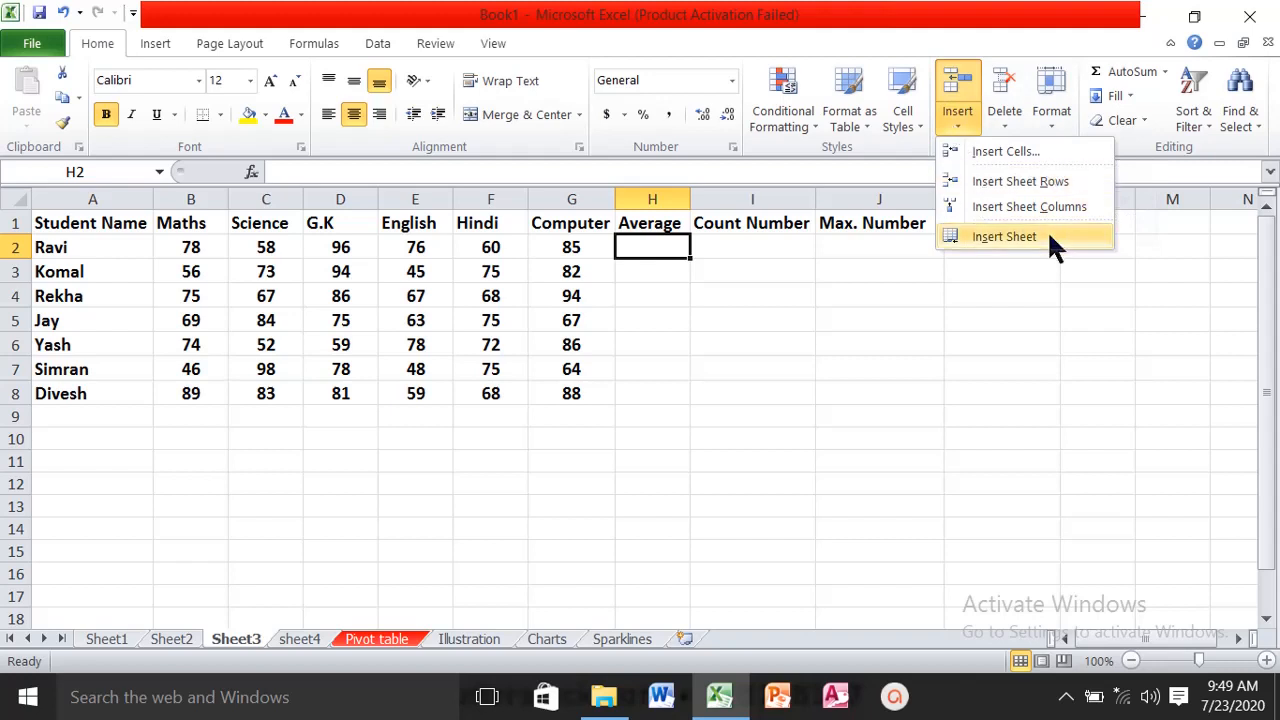
{"action": "left_click", "coordinate": [1026, 206]}
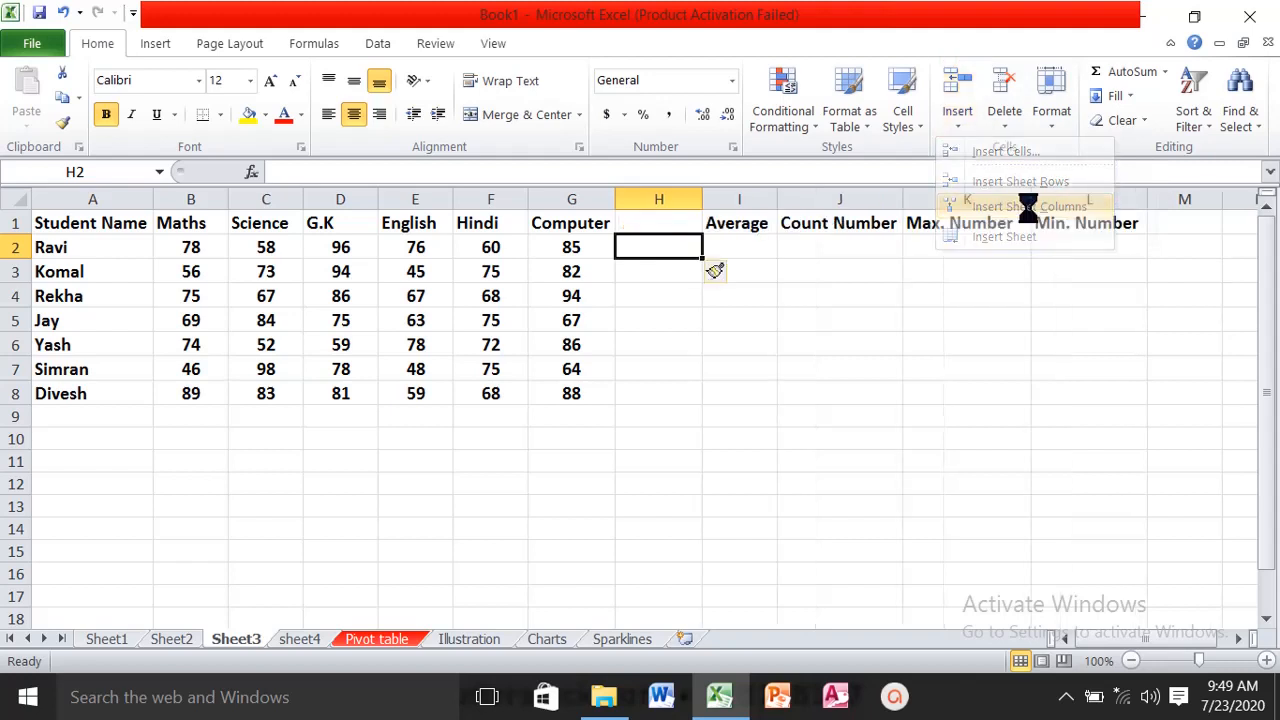
{"action": "left_click", "coordinate": [677, 223]}
{"action": "type", "text": "Sum"}
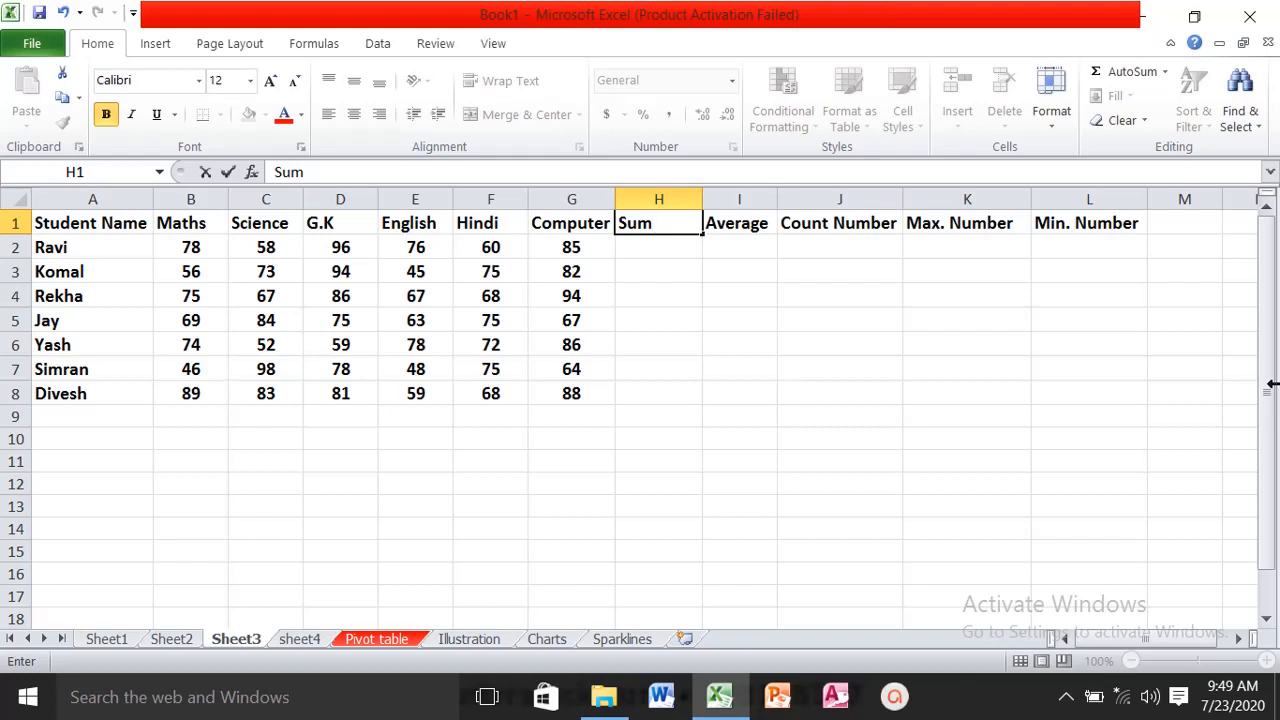
{"action": "key", "text": "Return"}
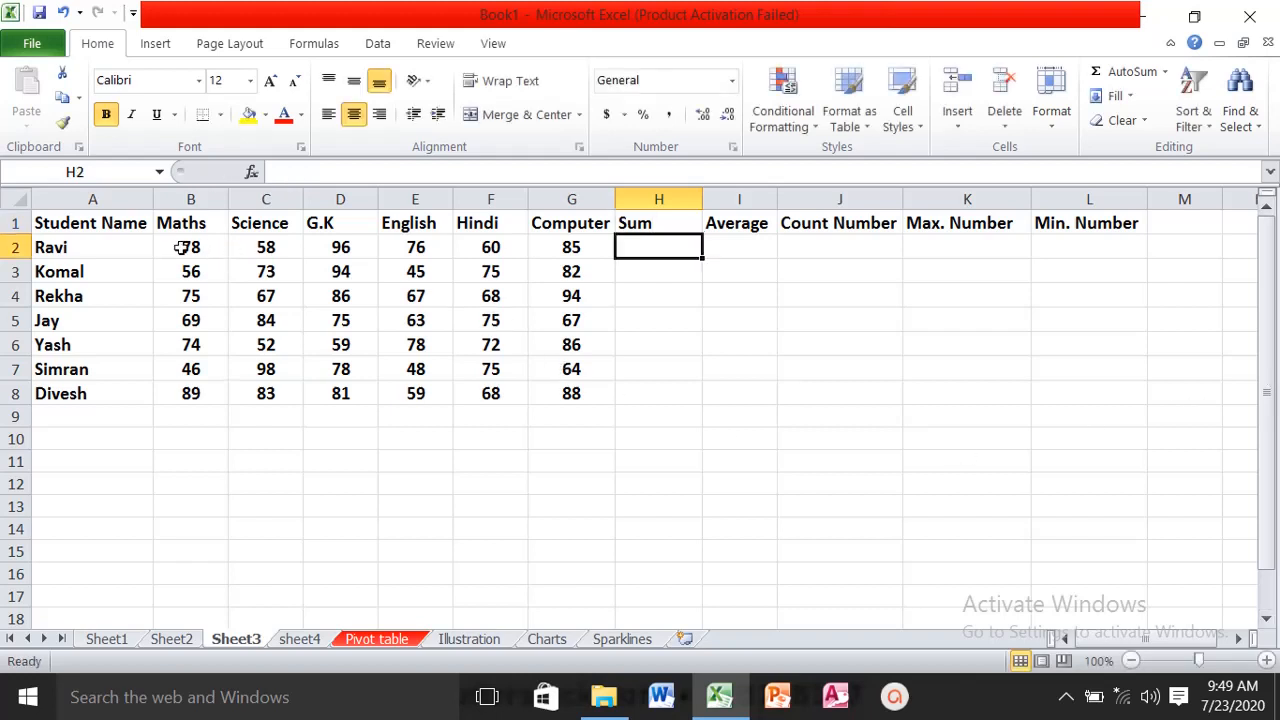
- Use AutoSum to total the first student's marks in B2:G2 into H2
{"action": "left_click_drag", "start_coordinate": [180, 247], "coordinate": [617, 255]}
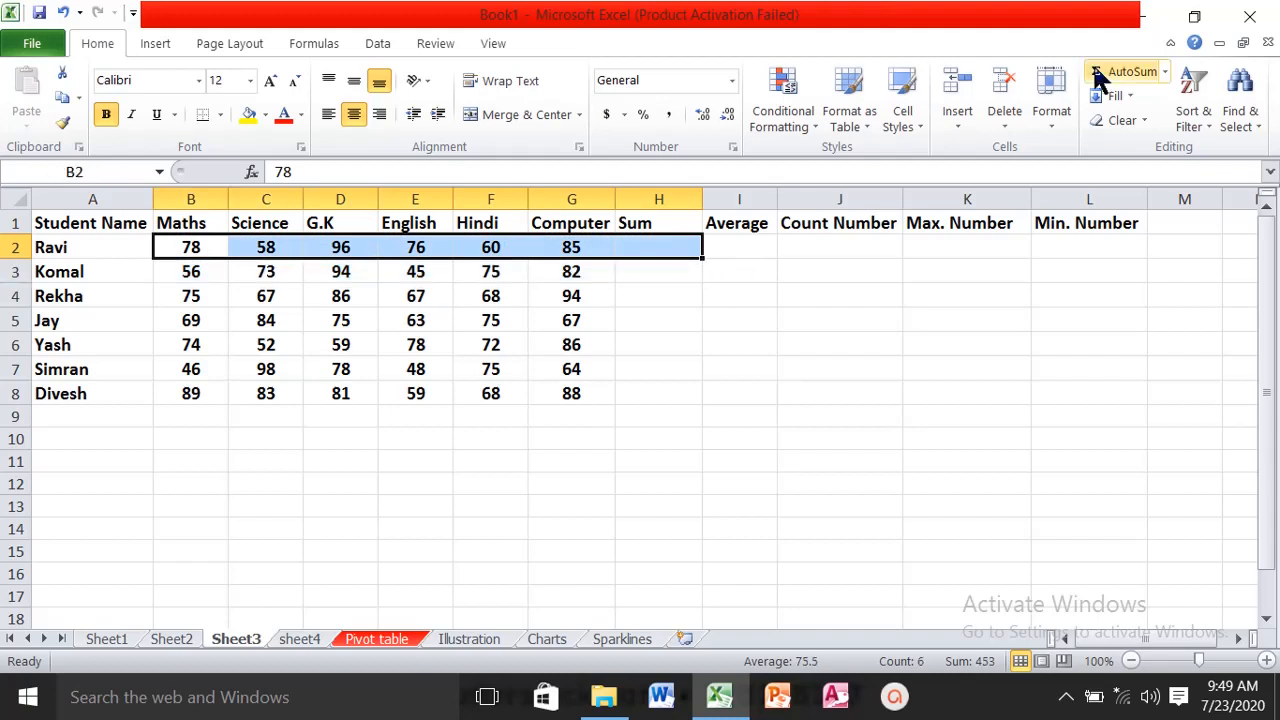
{"action": "left_click", "coordinate": [1165, 73]}
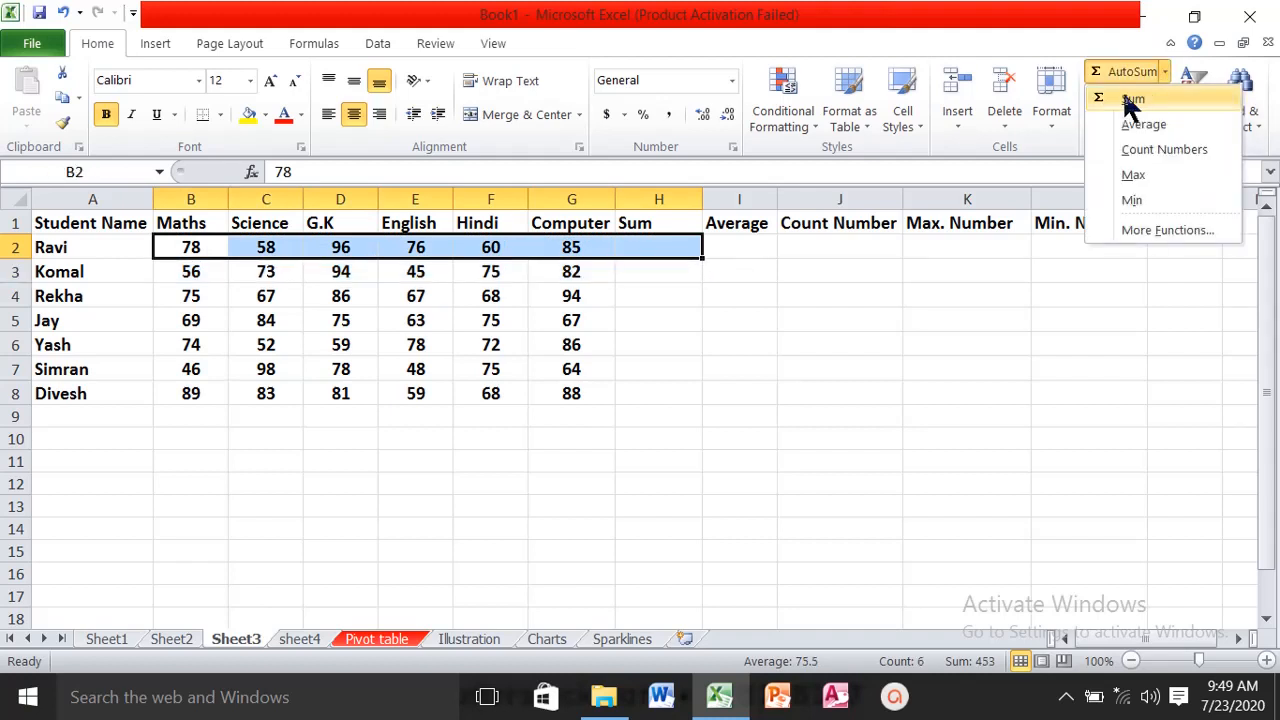
{"action": "left_click", "coordinate": [1130, 100]}
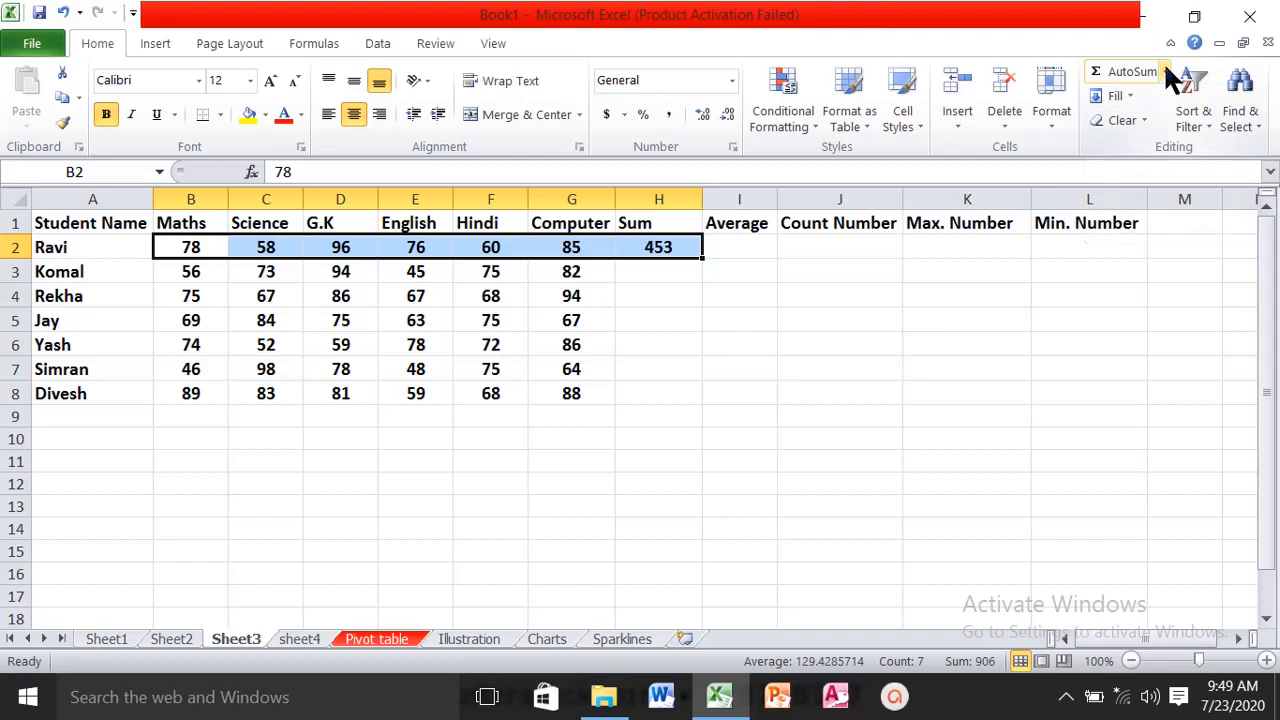
{"action": "left_click", "coordinate": [1165, 71]}
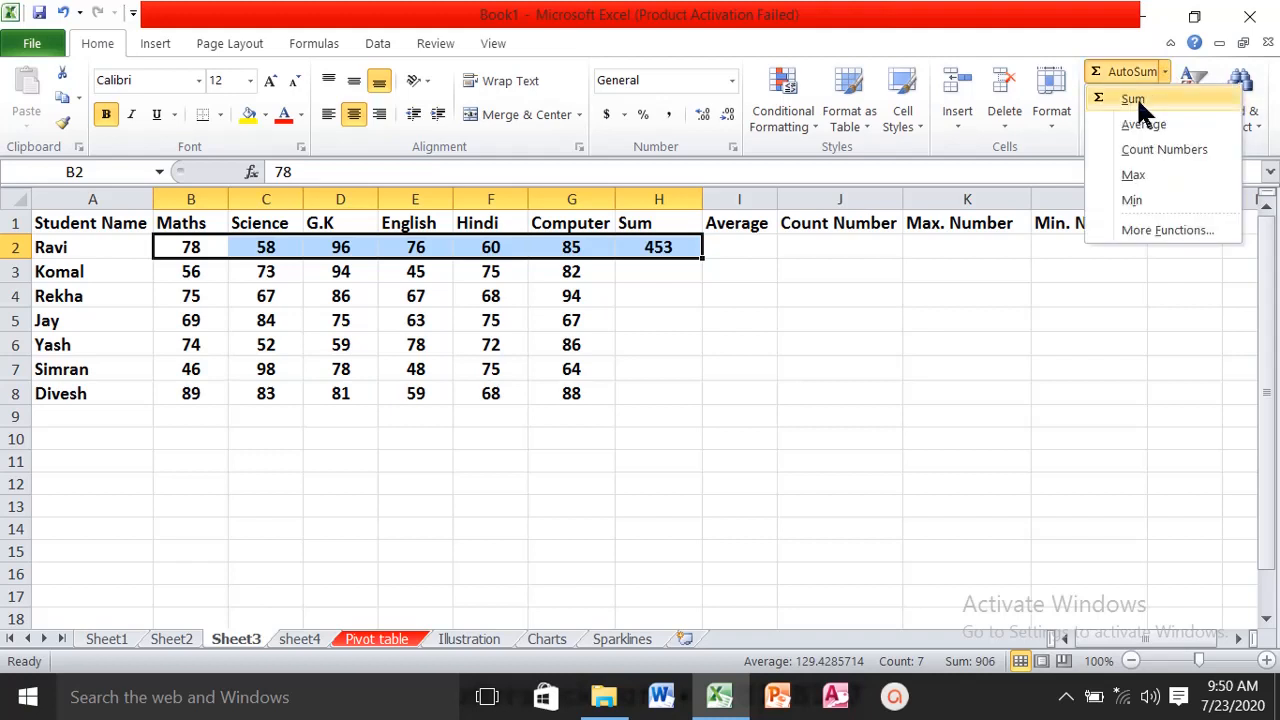
{"action": "left_click", "coordinate": [1136, 96]}
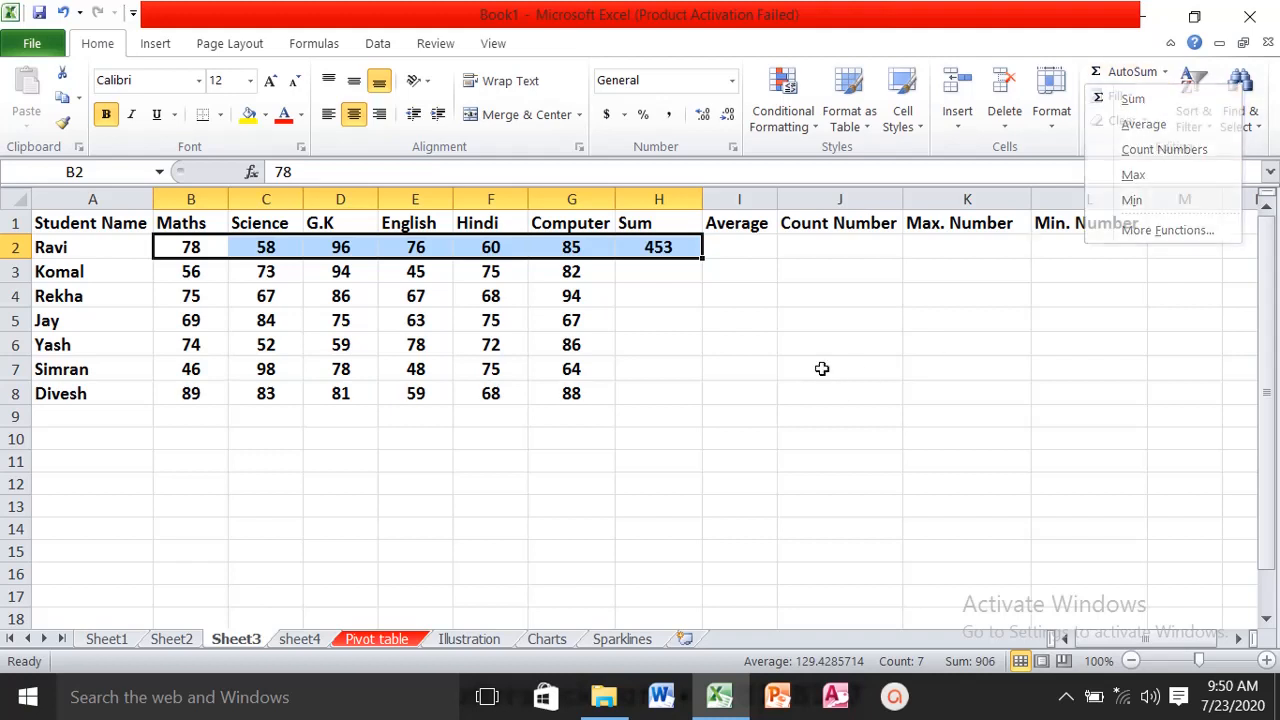
- Use AutoSum on B3:H8 to total the remaining students' marks in the Sum column
{"action": "left_click_drag", "start_coordinate": [192, 272], "coordinate": [630, 392]}
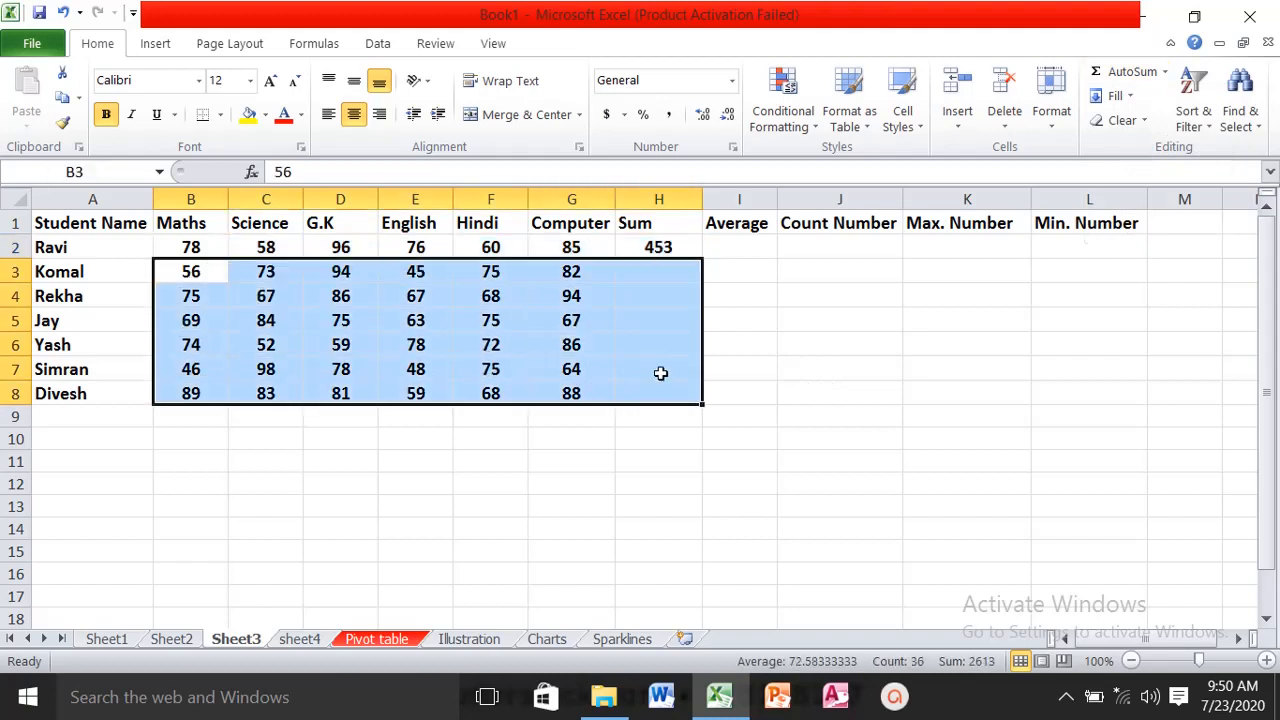
{"action": "left_click", "coordinate": [1165, 72]}
{"action": "left_click", "coordinate": [1140, 98]}
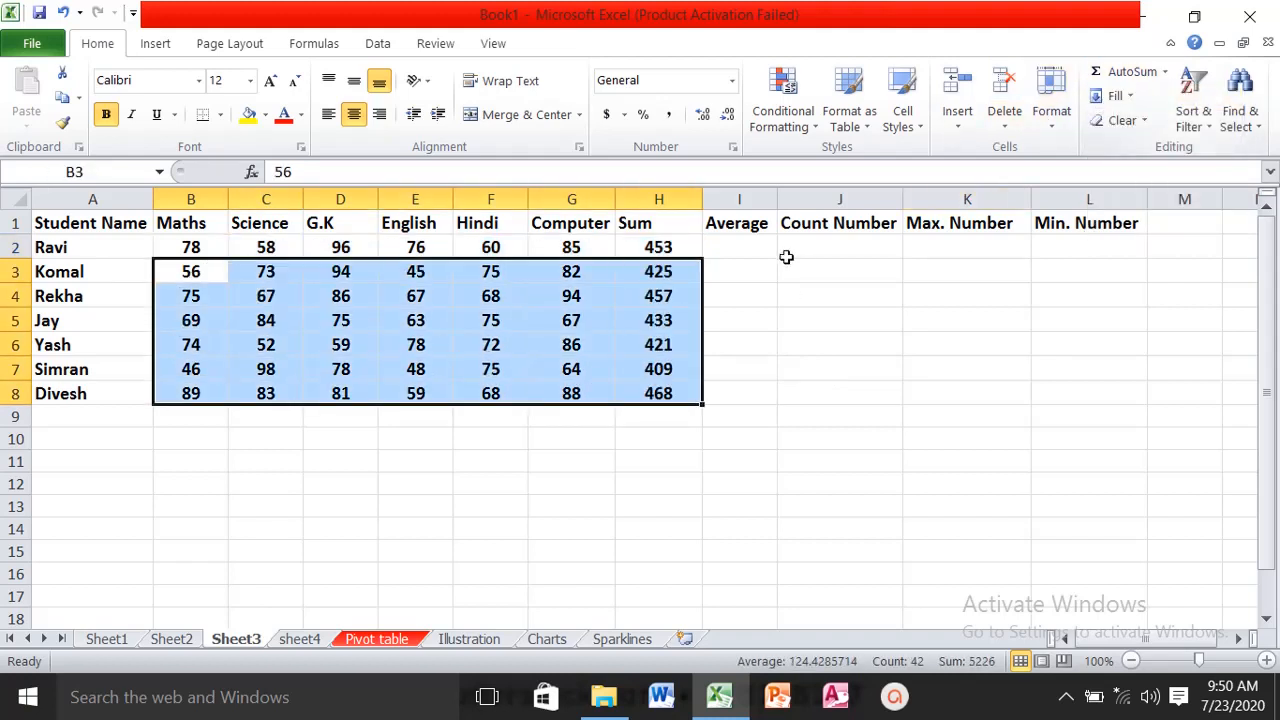
- Calculate the average of B2:G2 in I2 with the AVERAGE function and fill it down to I8
{"action": "left_click", "coordinate": [752, 270]}
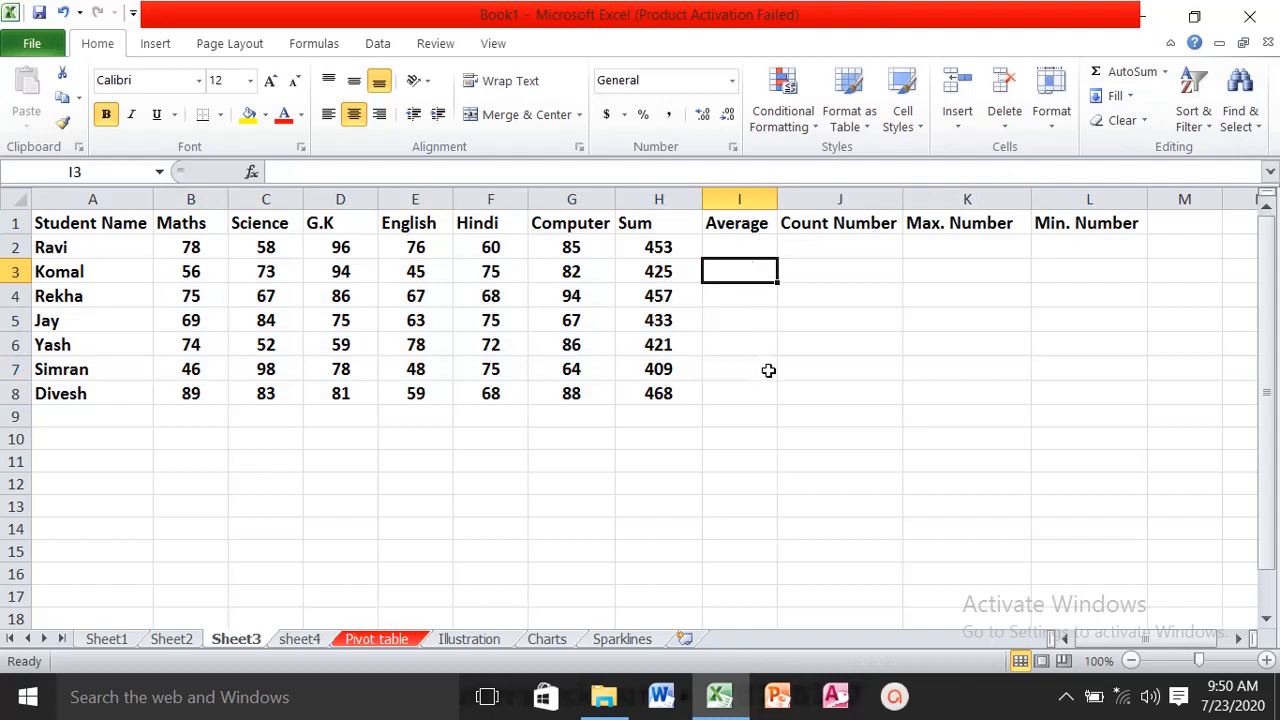
{"action": "left_click", "coordinate": [739, 251]}
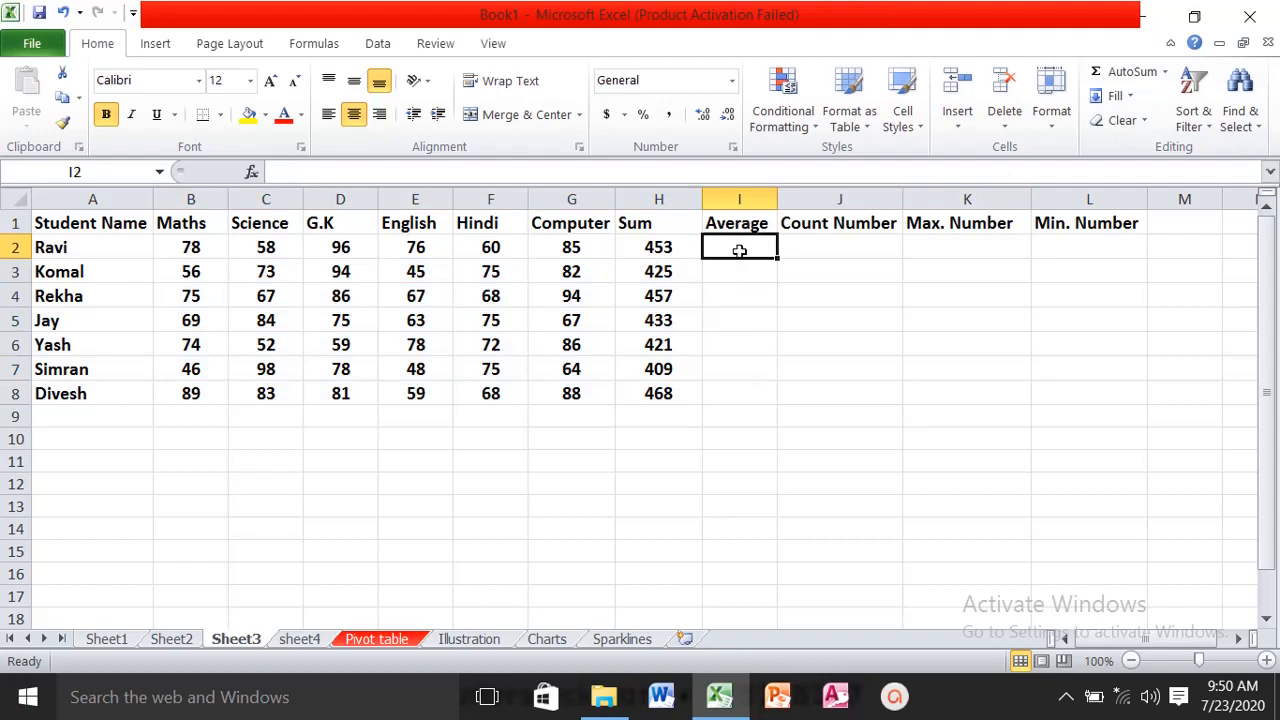
{"action": "left_click", "coordinate": [1166, 72]}
{"action": "left_click", "coordinate": [1163, 124]}
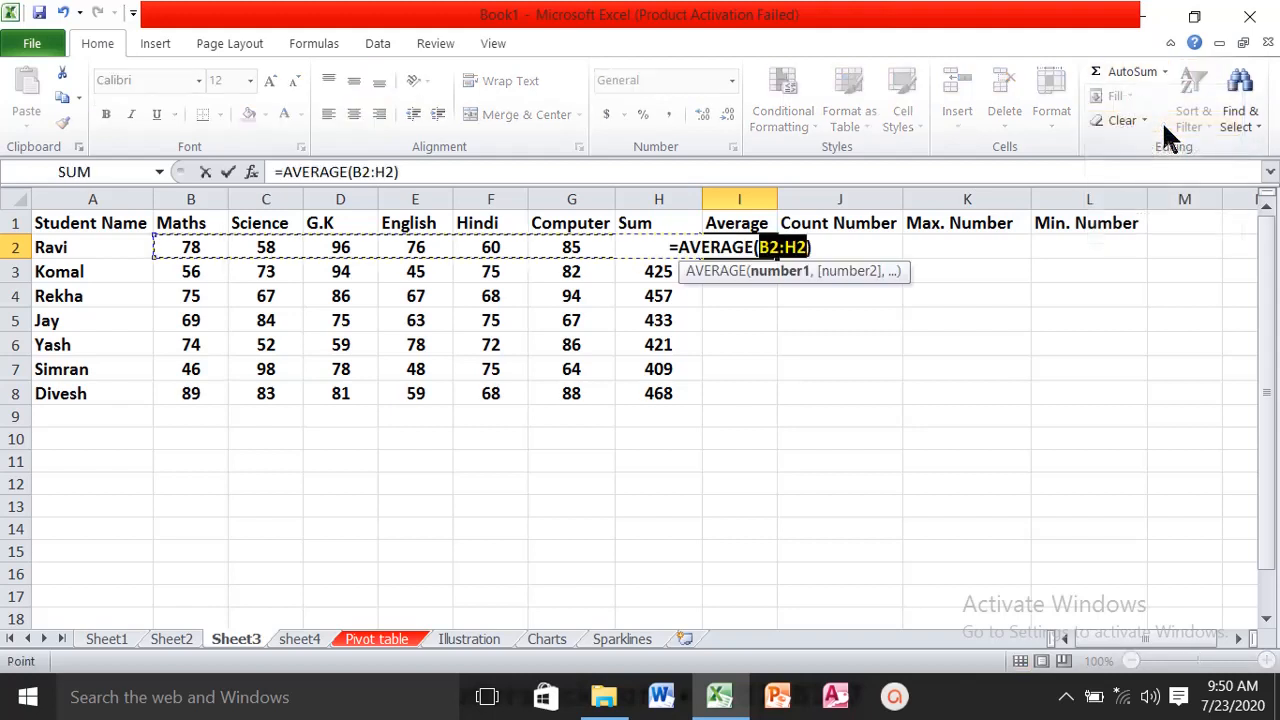
{"action": "left_click", "coordinate": [190, 250]}
{"action": "left_click_drag", "start_coordinate": [190, 250], "coordinate": [560, 250]}
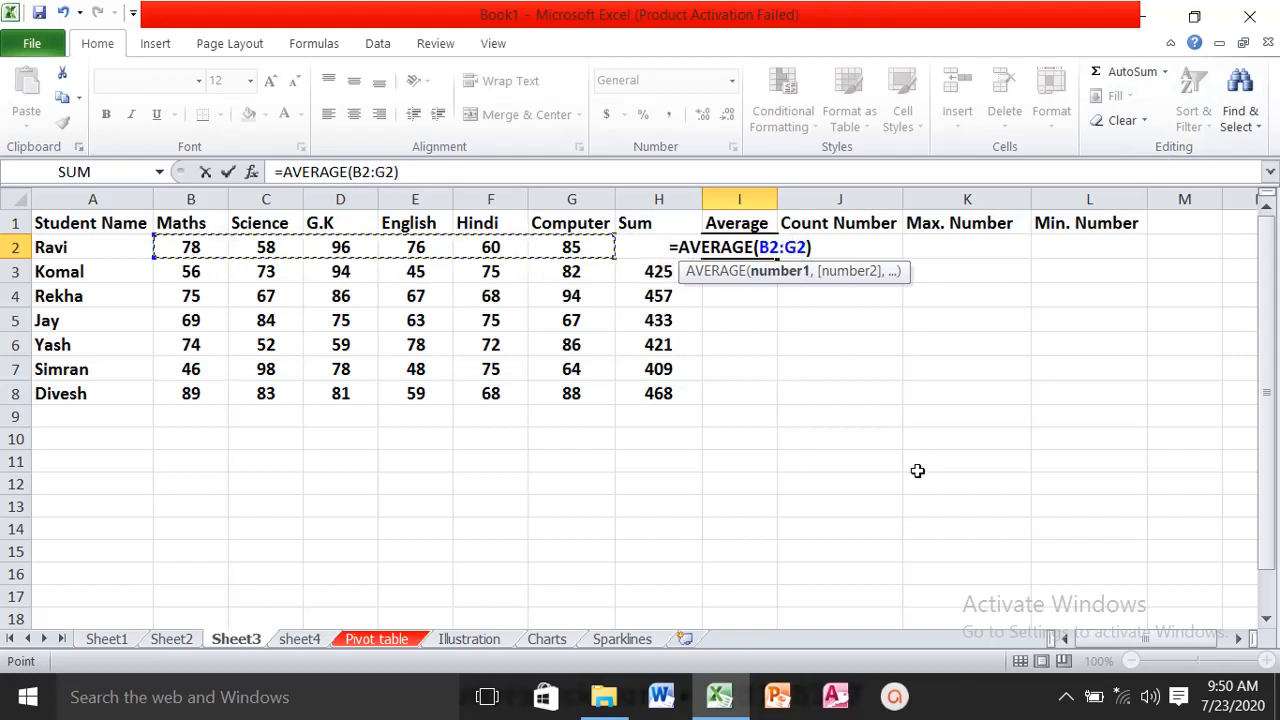
{"action": "key", "text": "Return"}
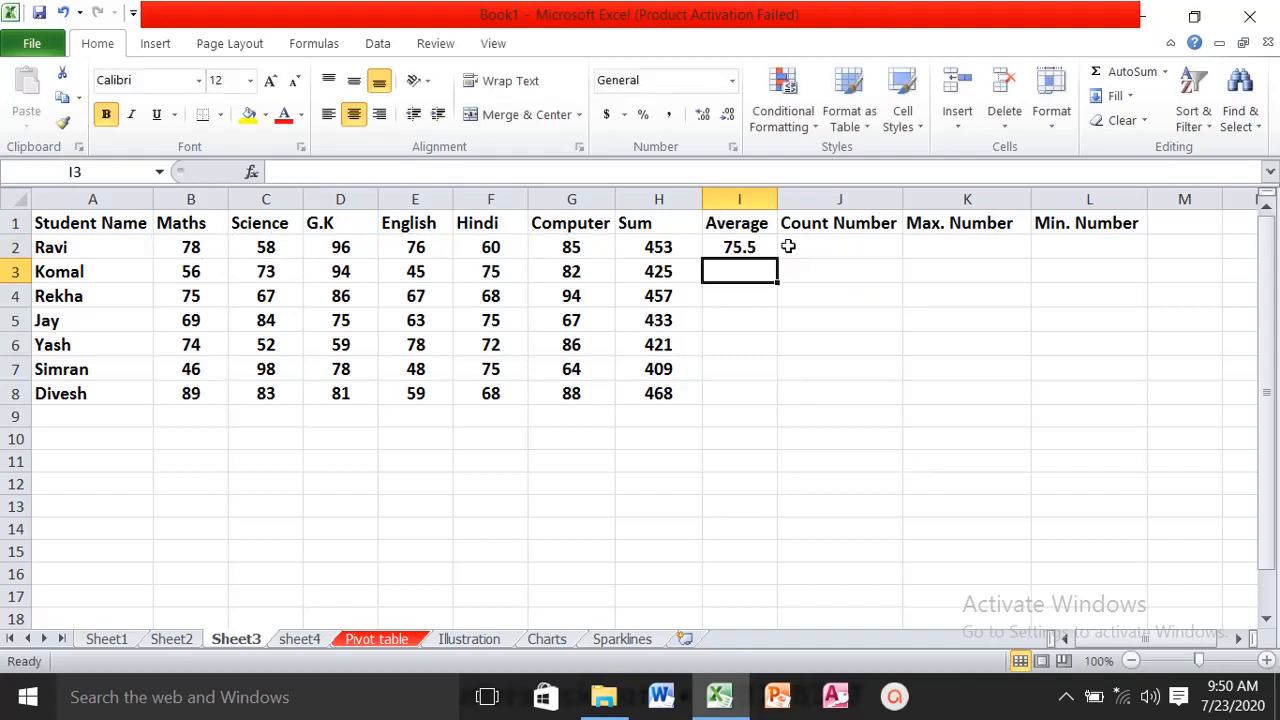
{"action": "left_click", "coordinate": [752, 252]}
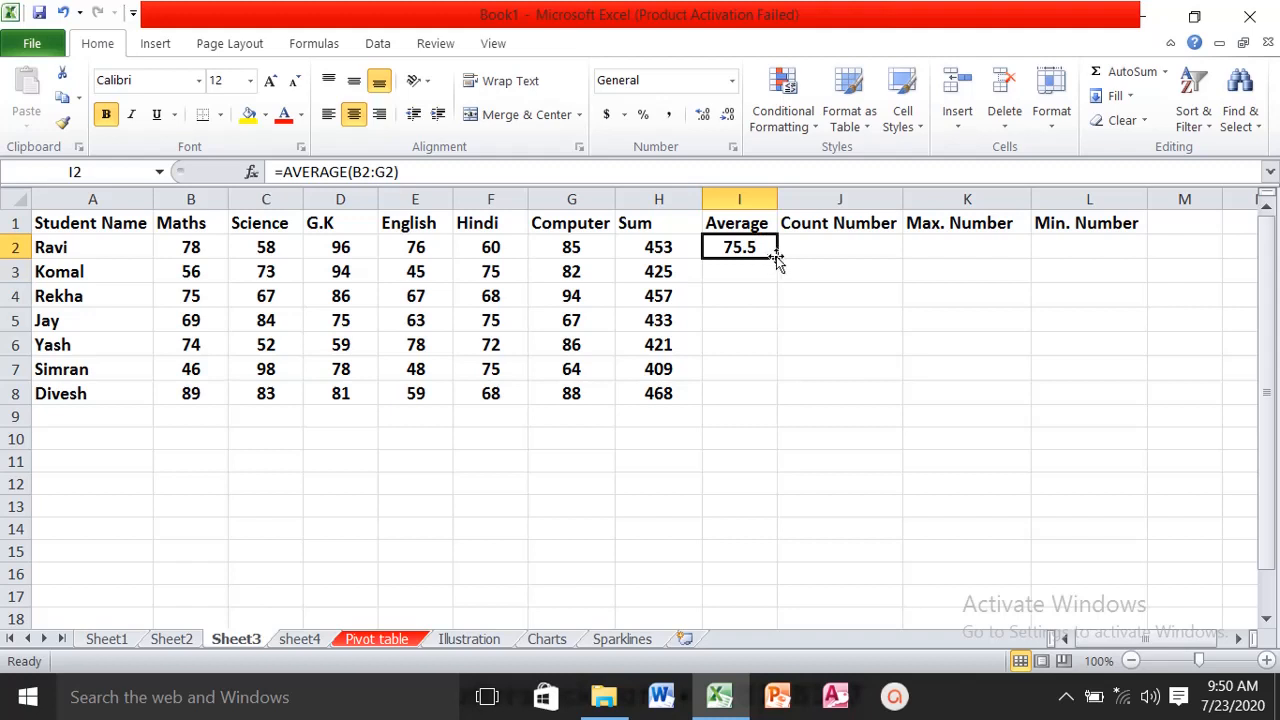
{"action": "double_click", "coordinate": [777, 256]}
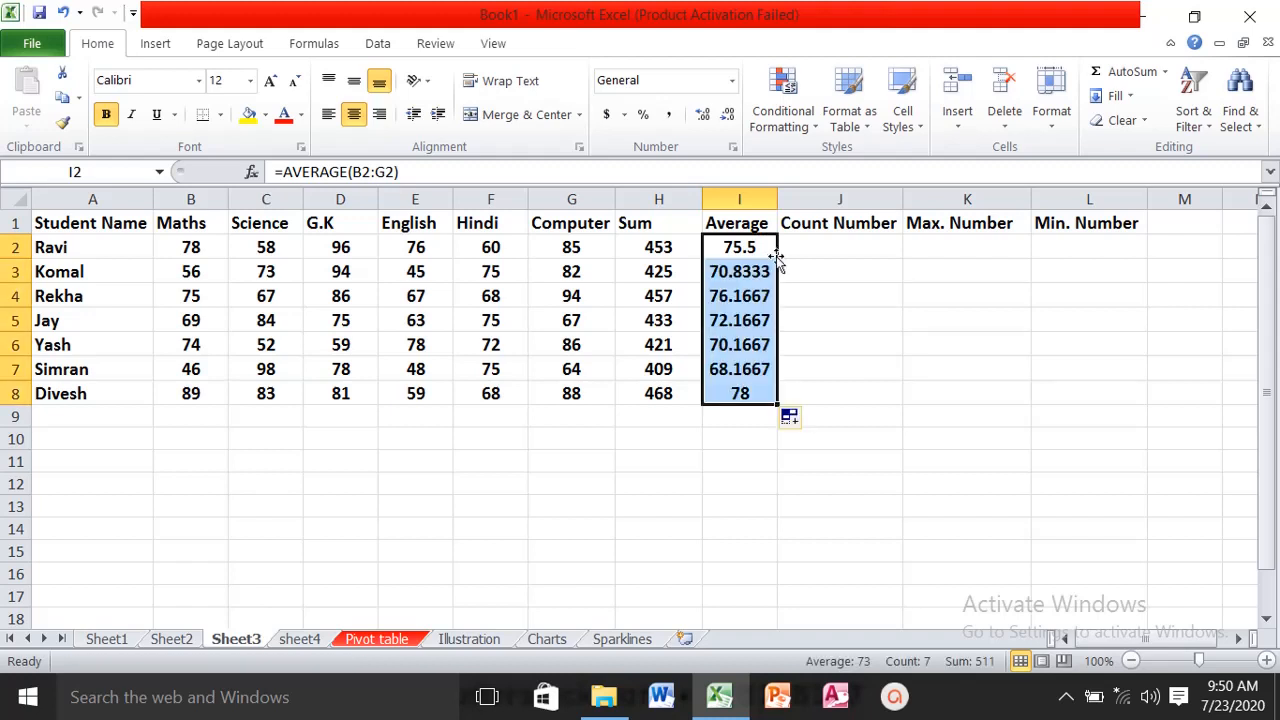
- Count the marks in B2:G2 in J2 with Count Numbers and fill the formula down to J8
{"action": "left_click", "coordinate": [812, 251]}
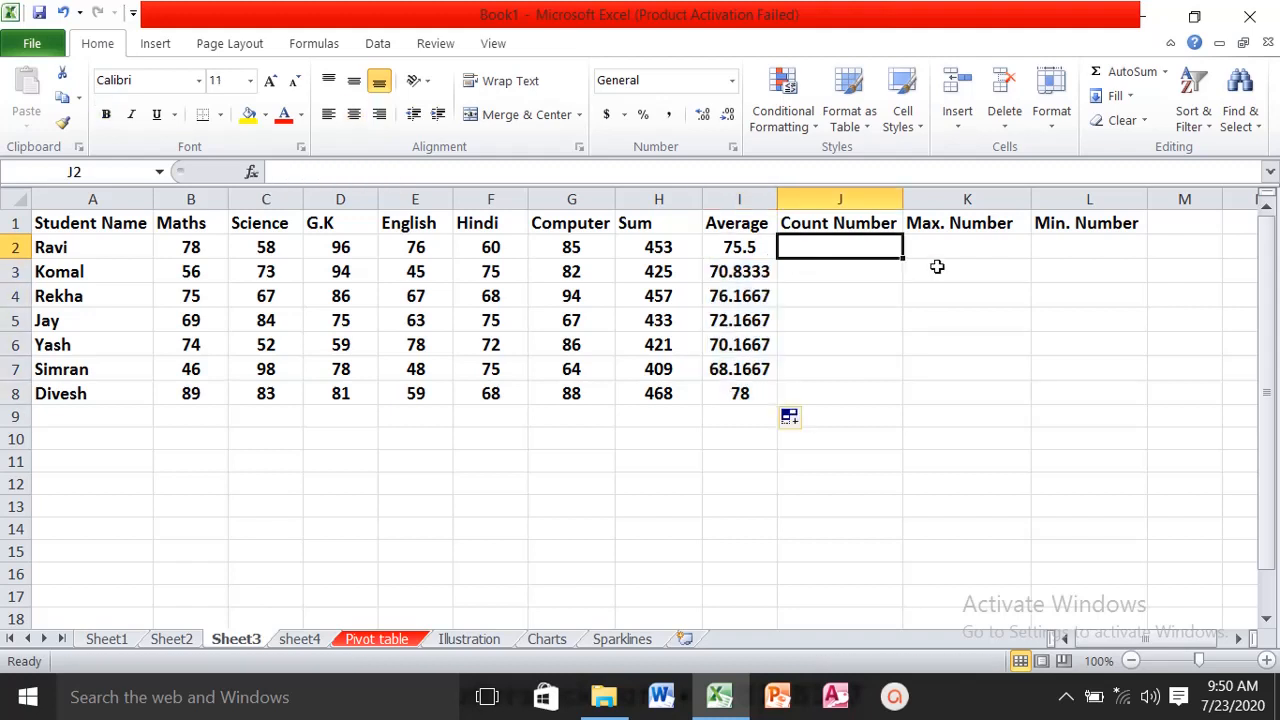
{"action": "left_click", "coordinate": [1166, 72]}
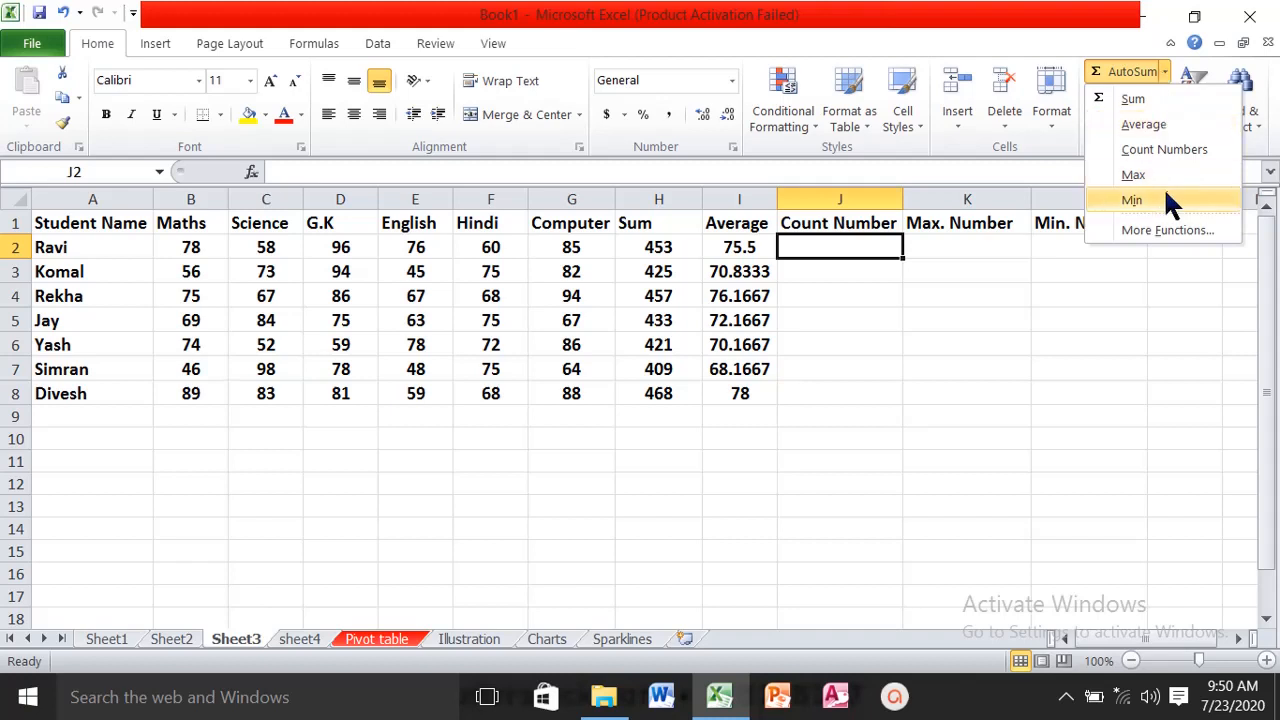
{"action": "left_click", "coordinate": [1162, 149]}
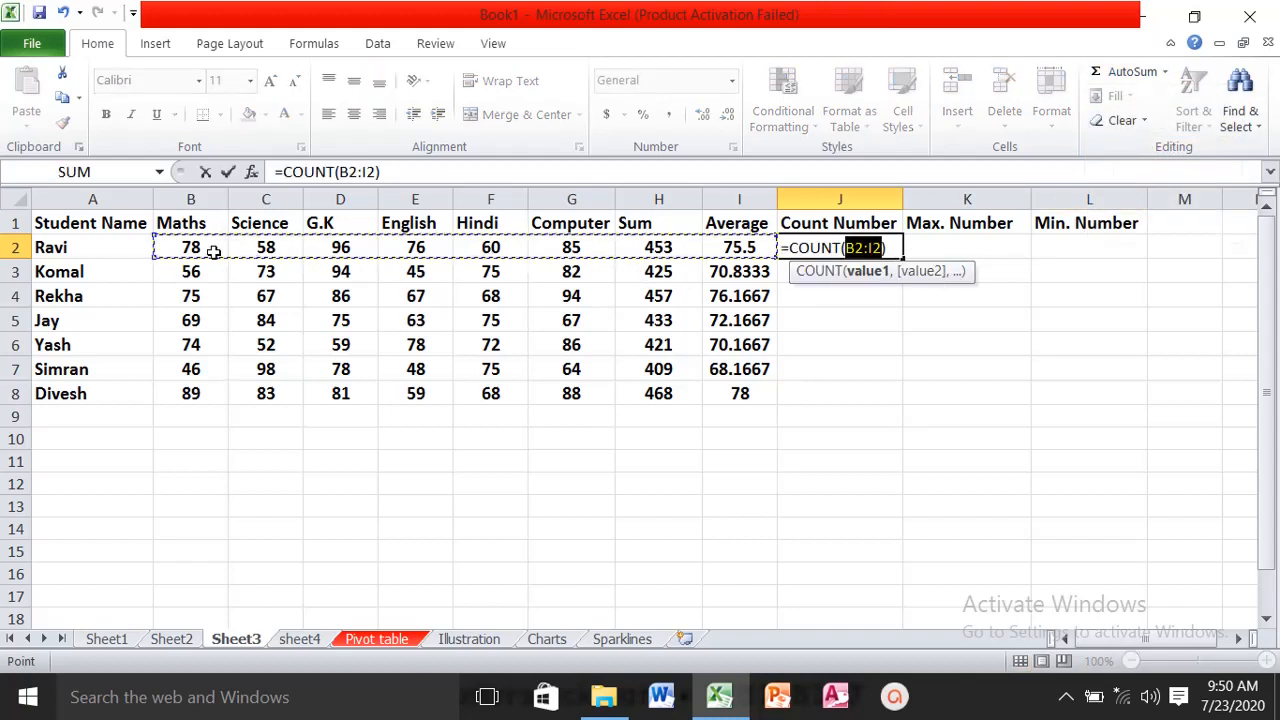
{"action": "left_click_drag", "start_coordinate": [209, 251], "coordinate": [588, 249]}
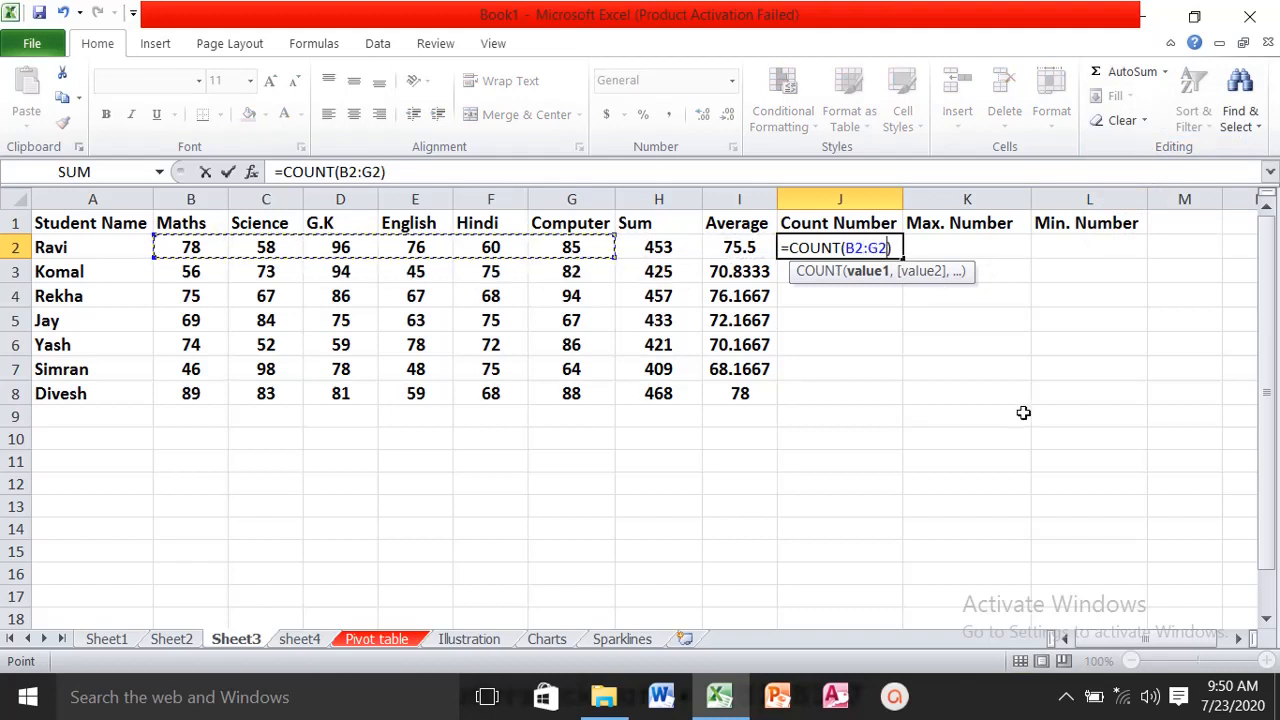
{"action": "key", "text": "Return"}
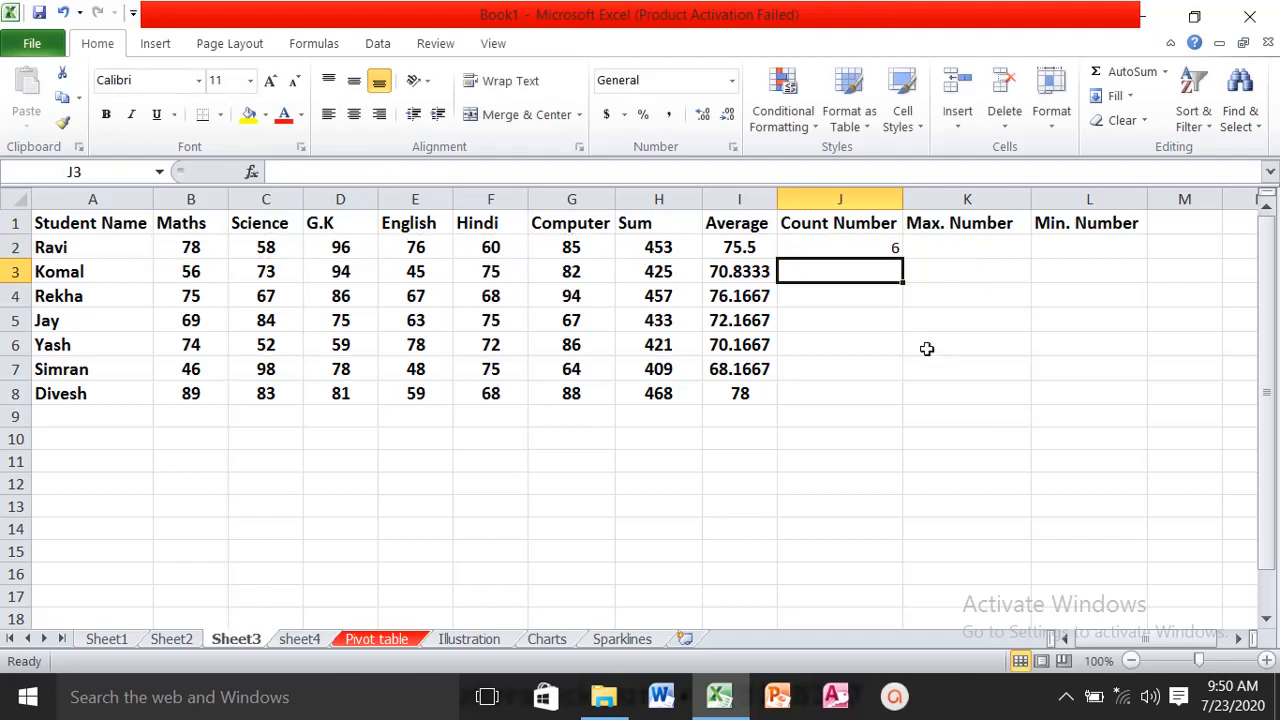
{"action": "left_click", "coordinate": [893, 254]}
{"action": "double_click", "coordinate": [899, 258]}
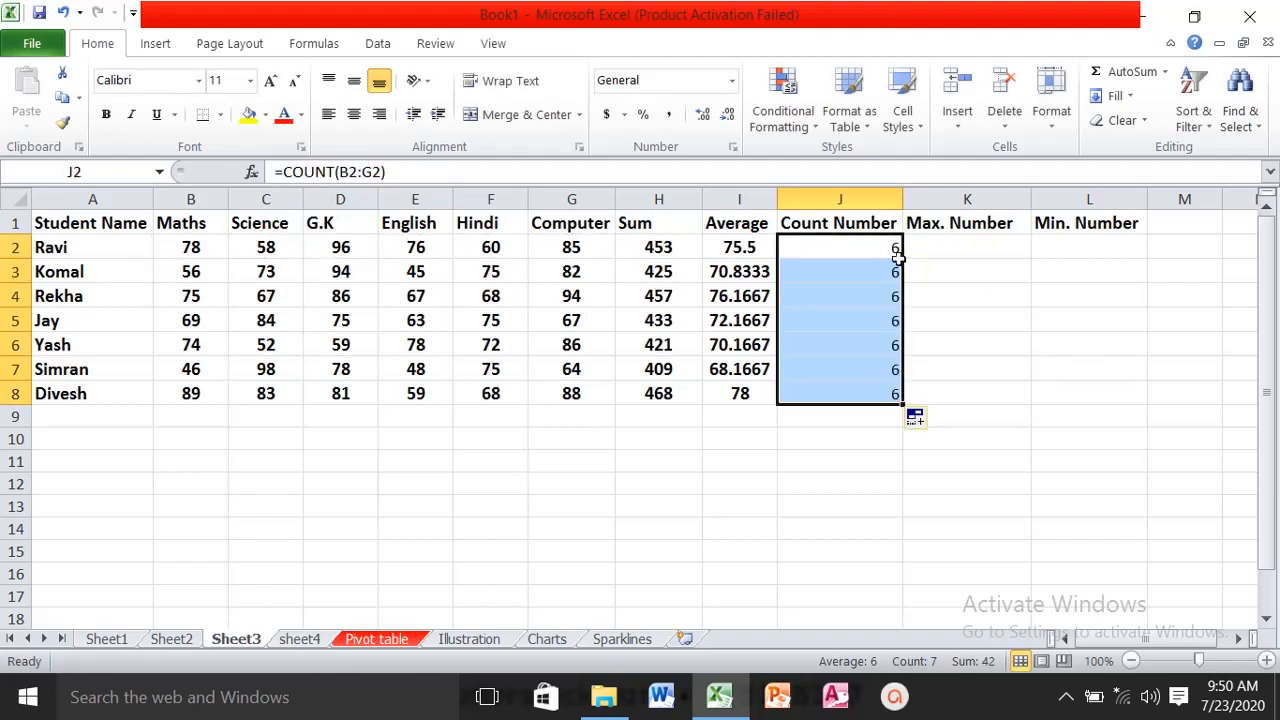
- Find the highest mark of B2:G2 in K2 with the MAX function and fill the formula down to K8
{"action": "left_click", "coordinate": [937, 254]}
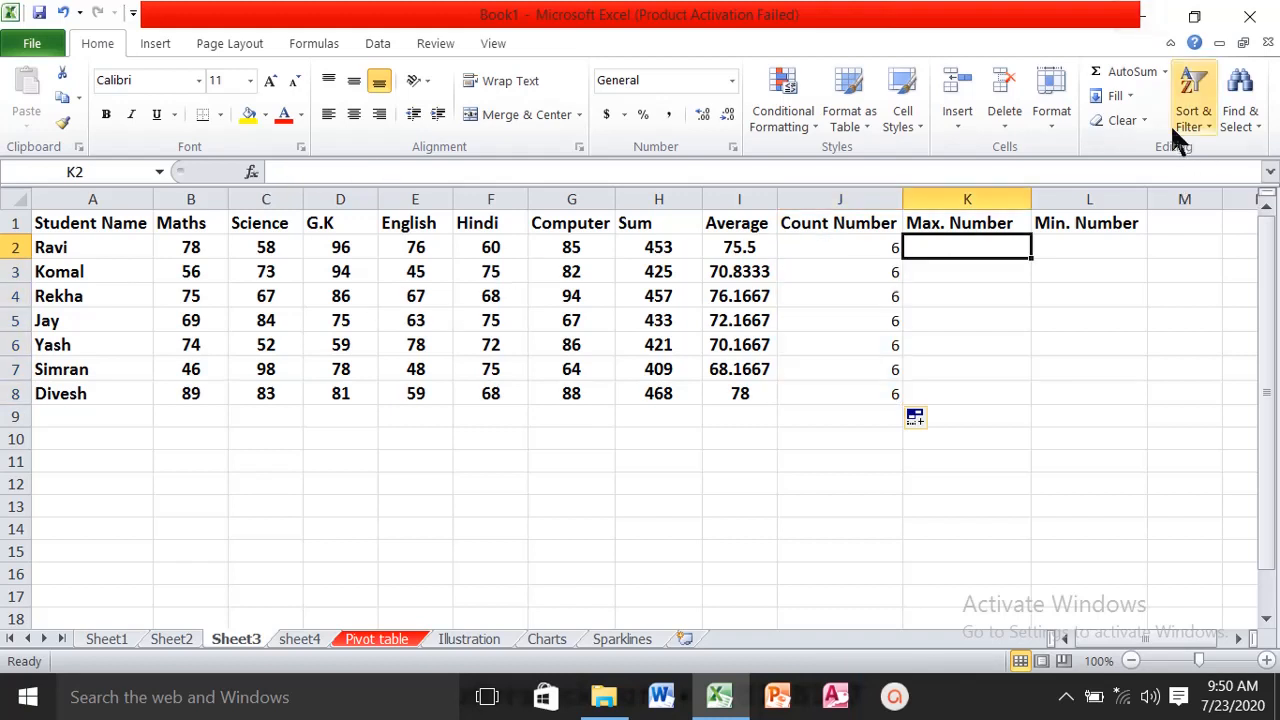
{"action": "left_click", "coordinate": [1164, 72]}
{"action": "left_click", "coordinate": [1166, 177]}
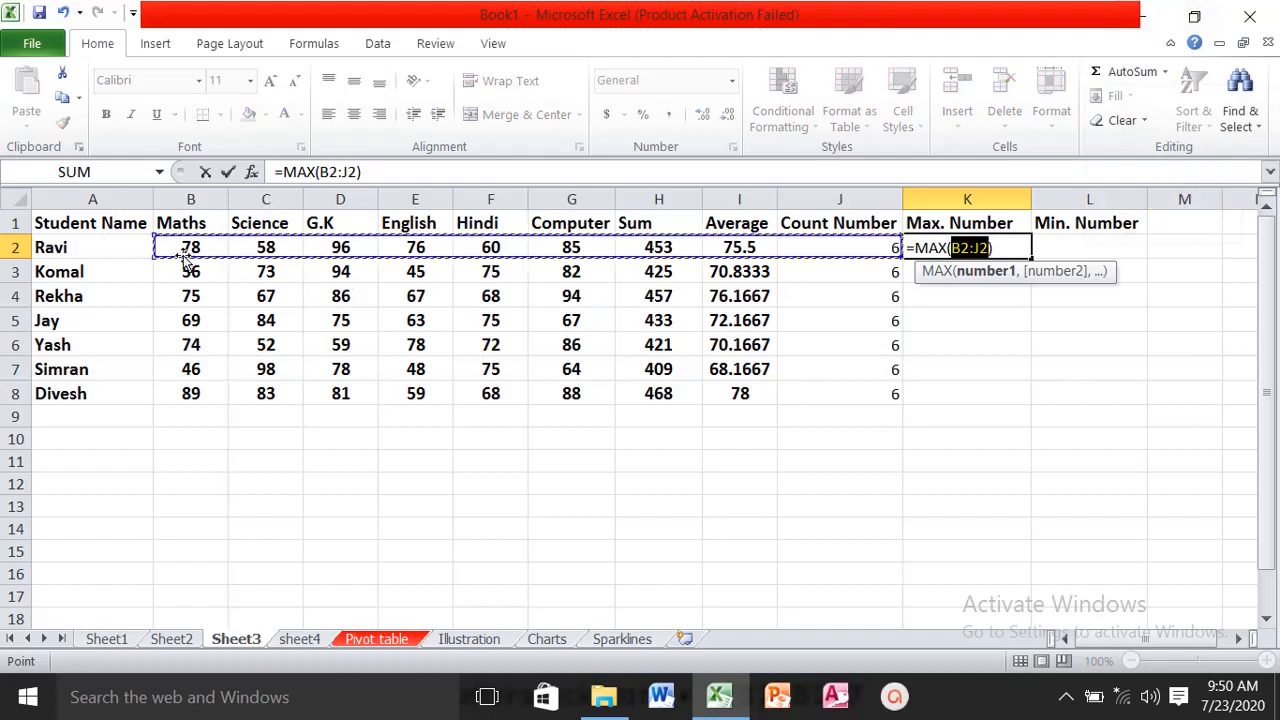
{"action": "left_click_drag", "start_coordinate": [177, 249], "coordinate": [571, 249]}
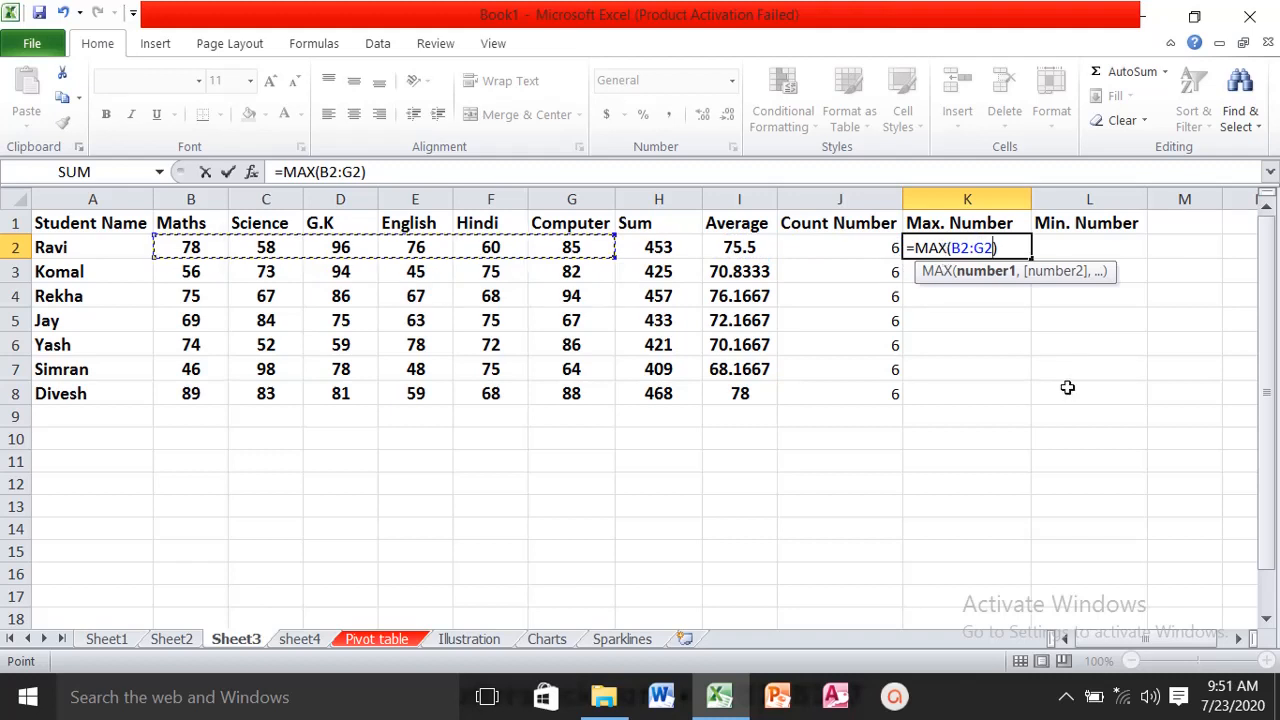
{"action": "key", "text": "Return"}
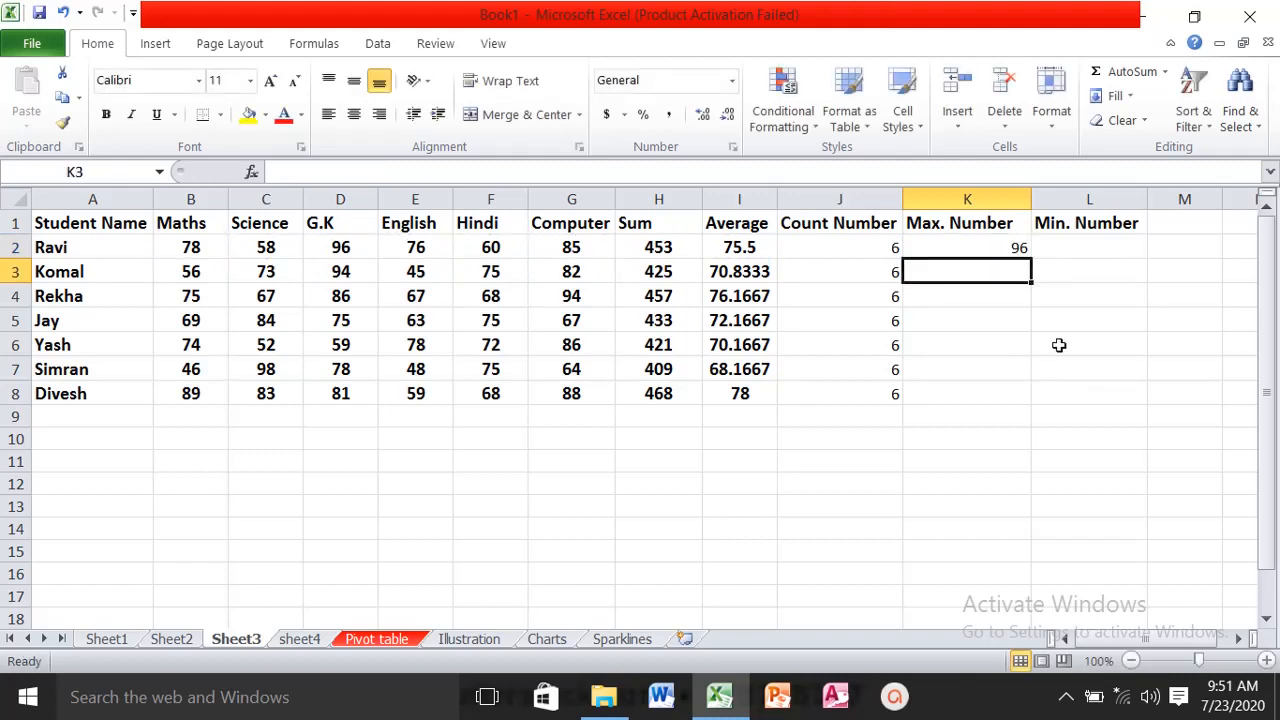
{"action": "left_click", "coordinate": [1010, 252]}
{"action": "left_click_drag", "start_coordinate": [1031, 259], "coordinate": [1031, 259]}
{"action": "double_click", "coordinate": [1031, 258]}
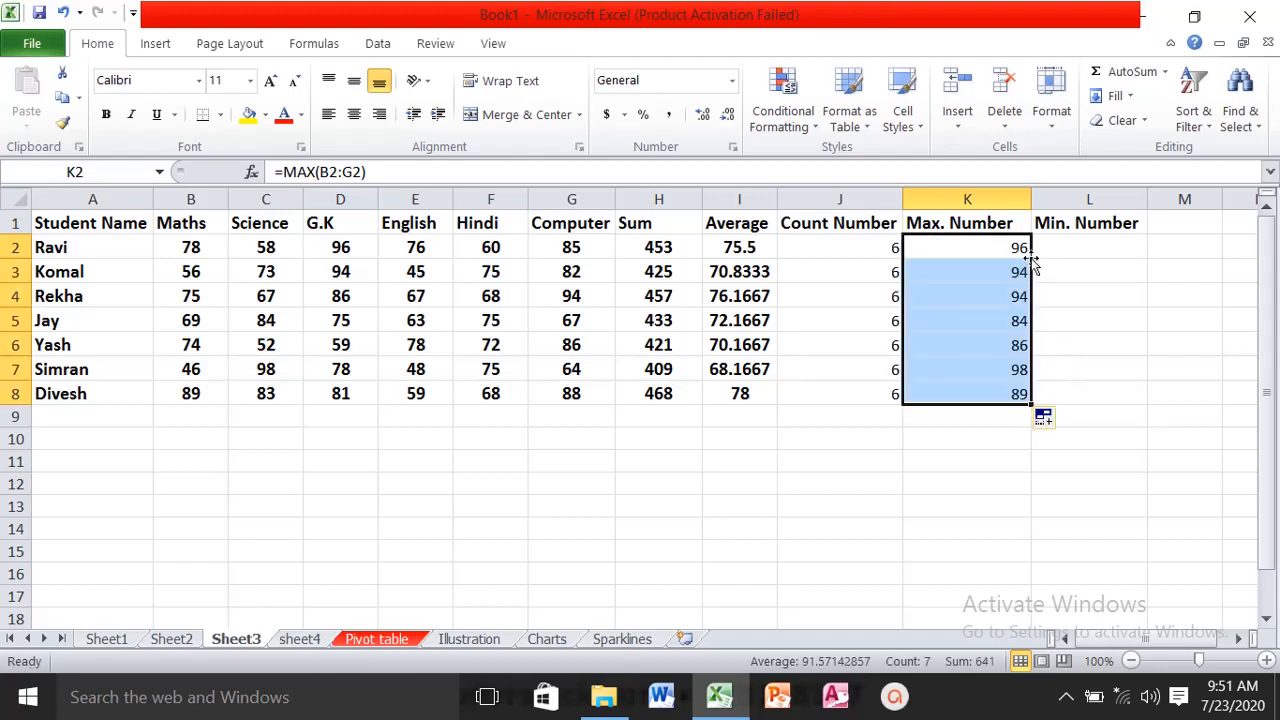
- Find the lowest mark of B2:G2 in L2 with the MIN function and fill the formula down to L8
{"action": "left_click", "coordinate": [1063, 246]}
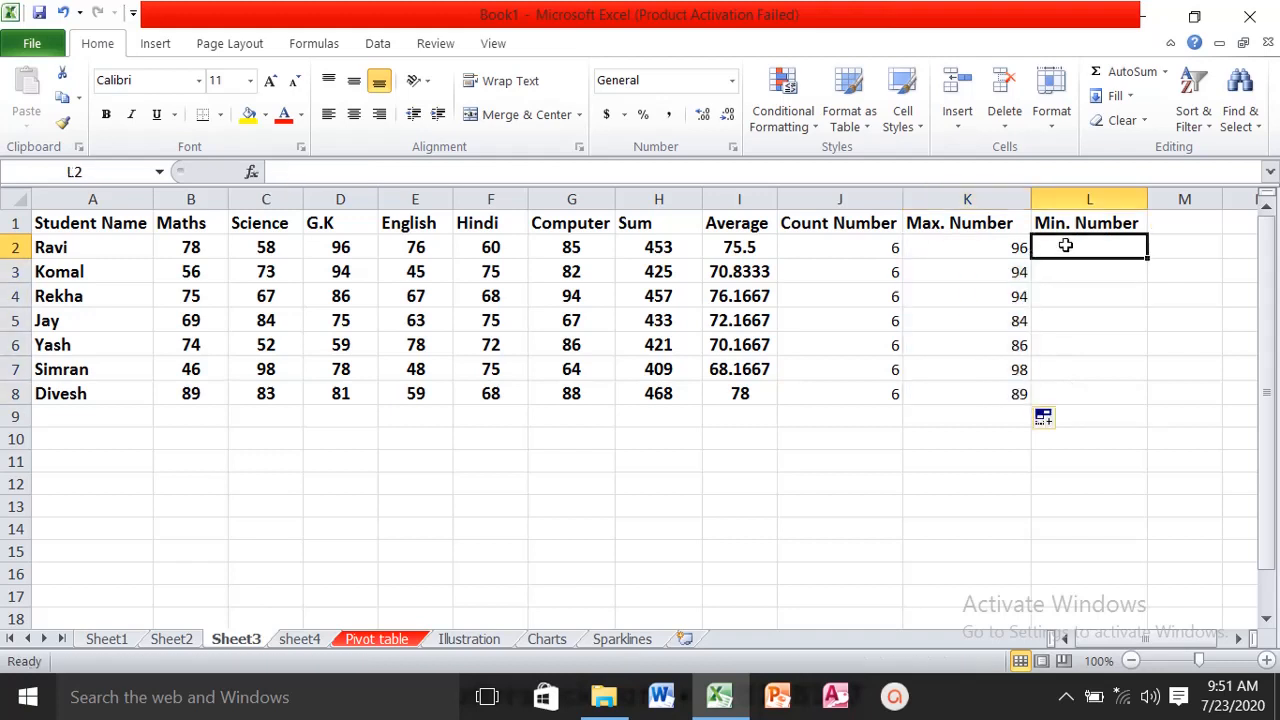
{"action": "left_click", "coordinate": [1166, 73]}
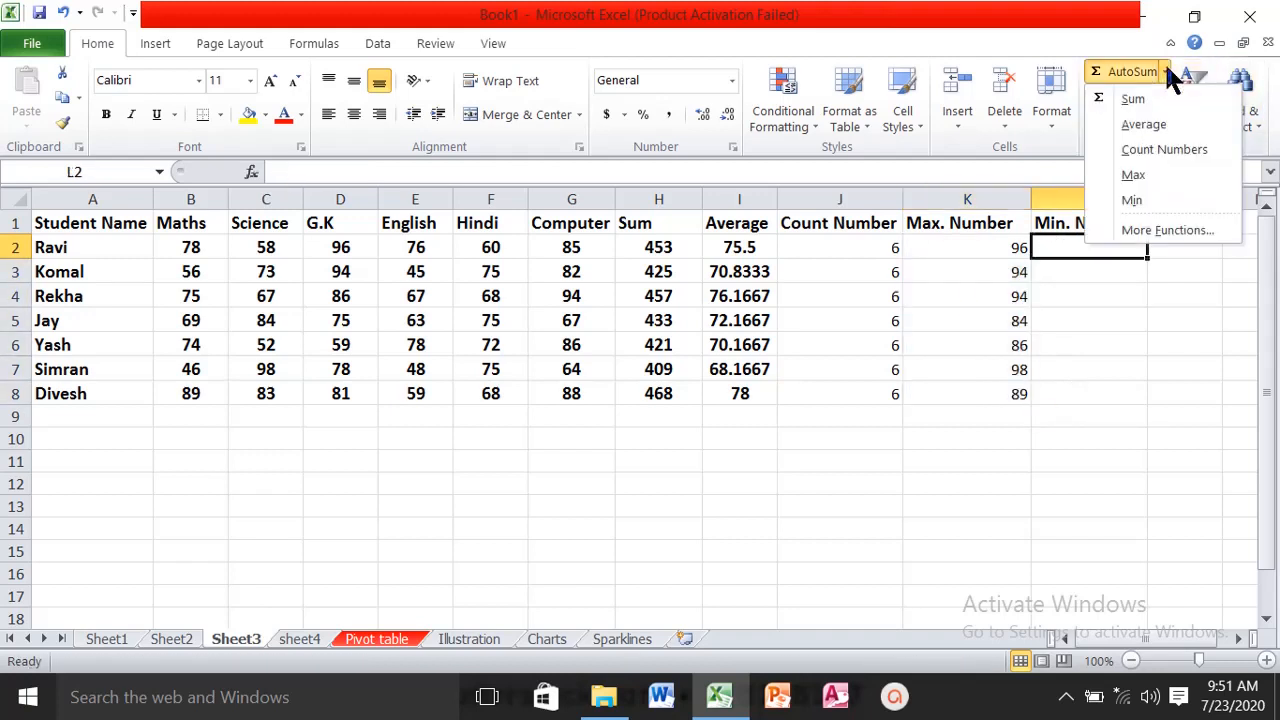
{"action": "left_click", "coordinate": [1141, 198]}
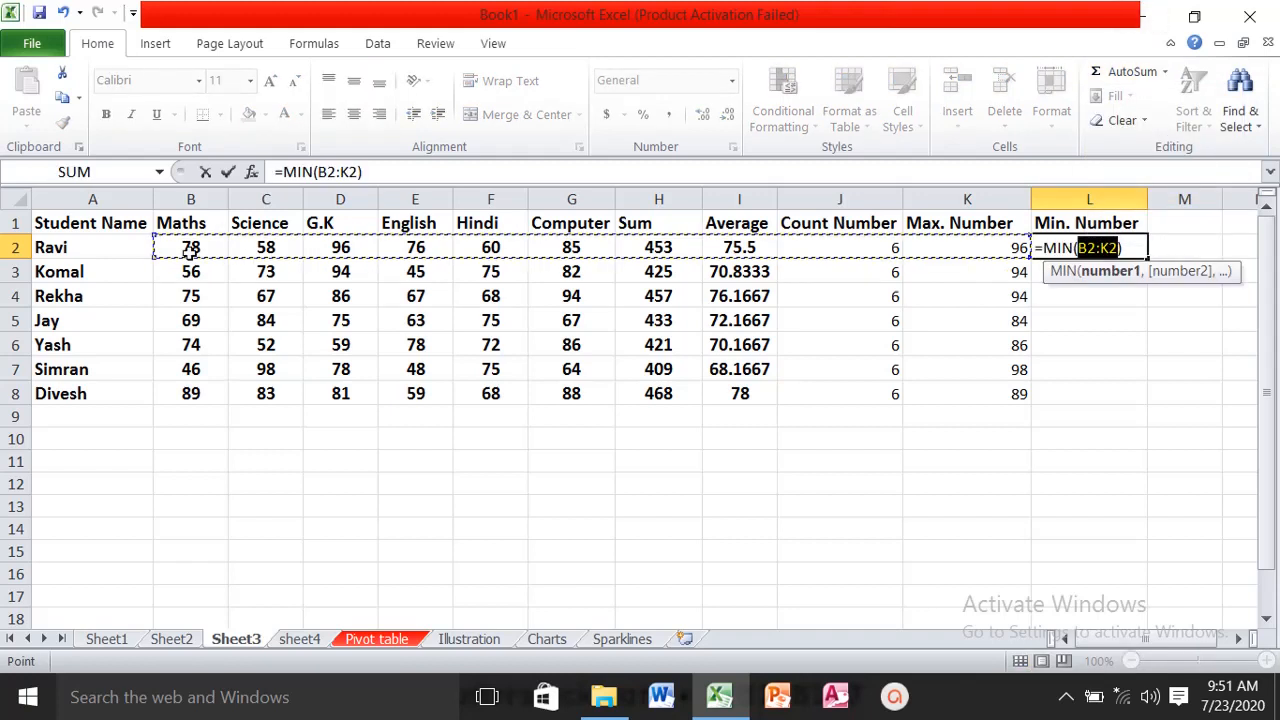
{"action": "left_click_drag", "start_coordinate": [190, 248], "coordinate": [580, 248]}
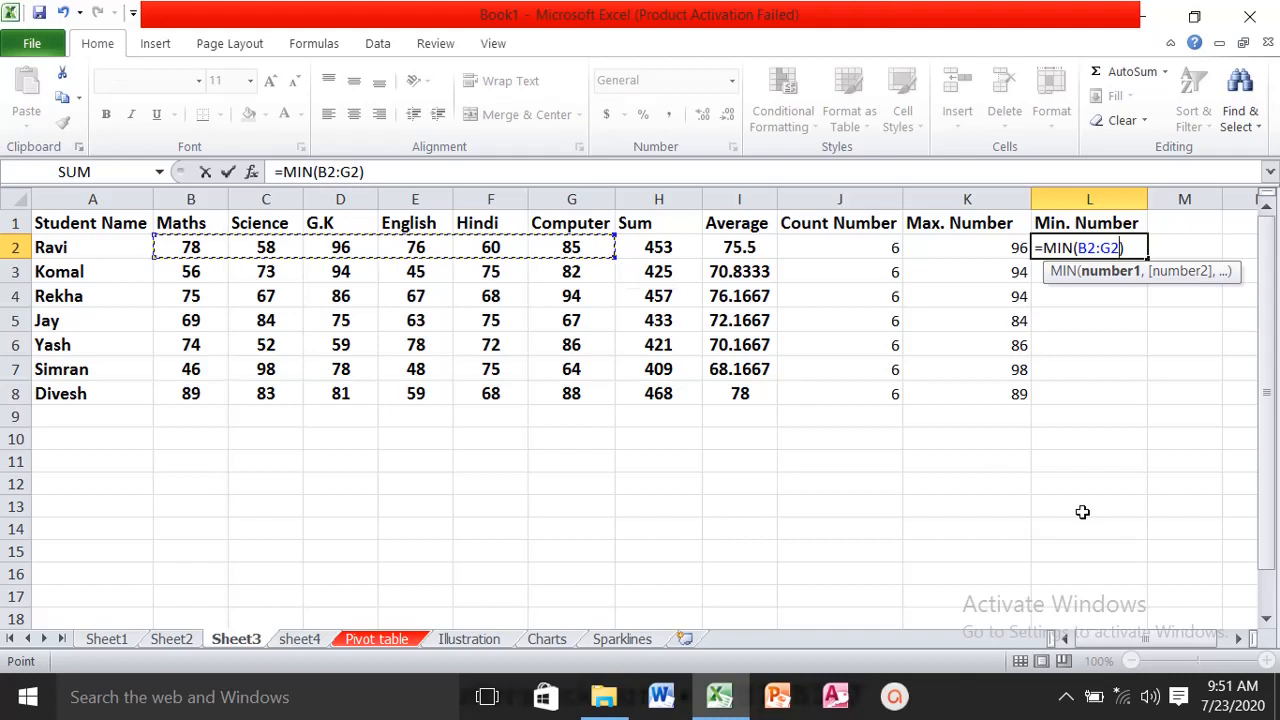
{"action": "key", "text": "Return"}
{"action": "left_click", "coordinate": [1122, 240]}
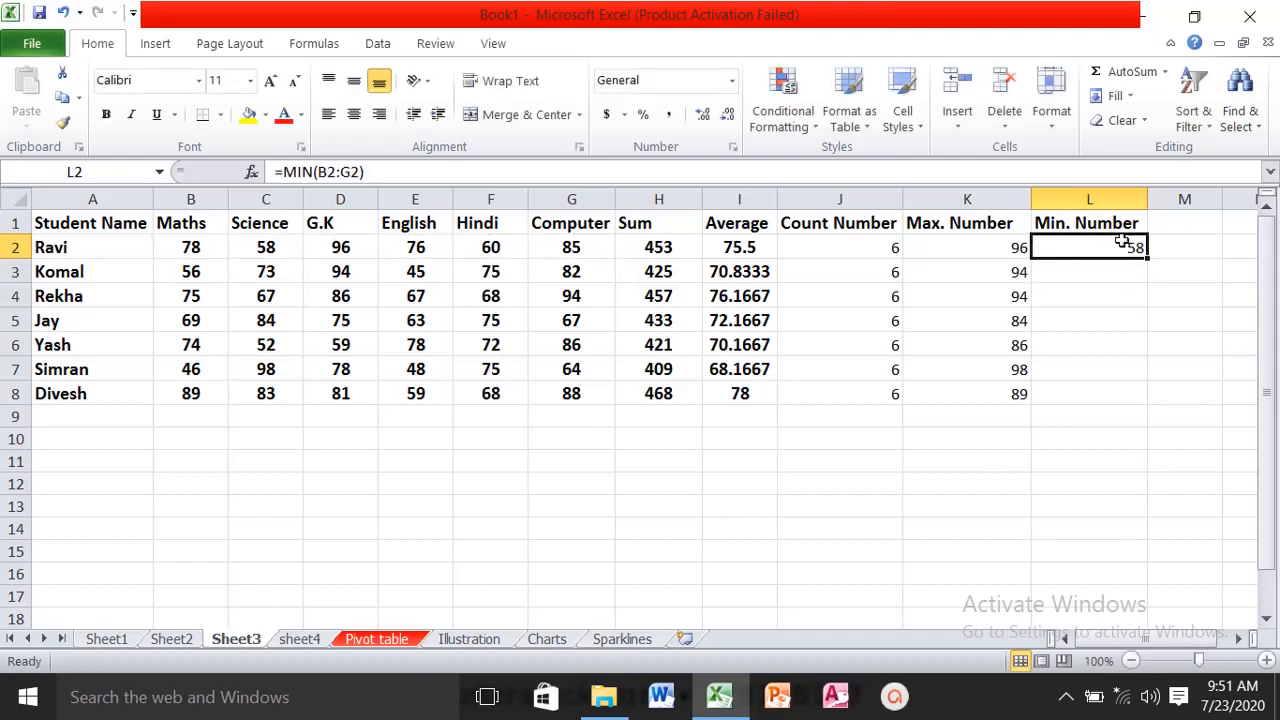
{"action": "double_click", "coordinate": [1147, 257]}
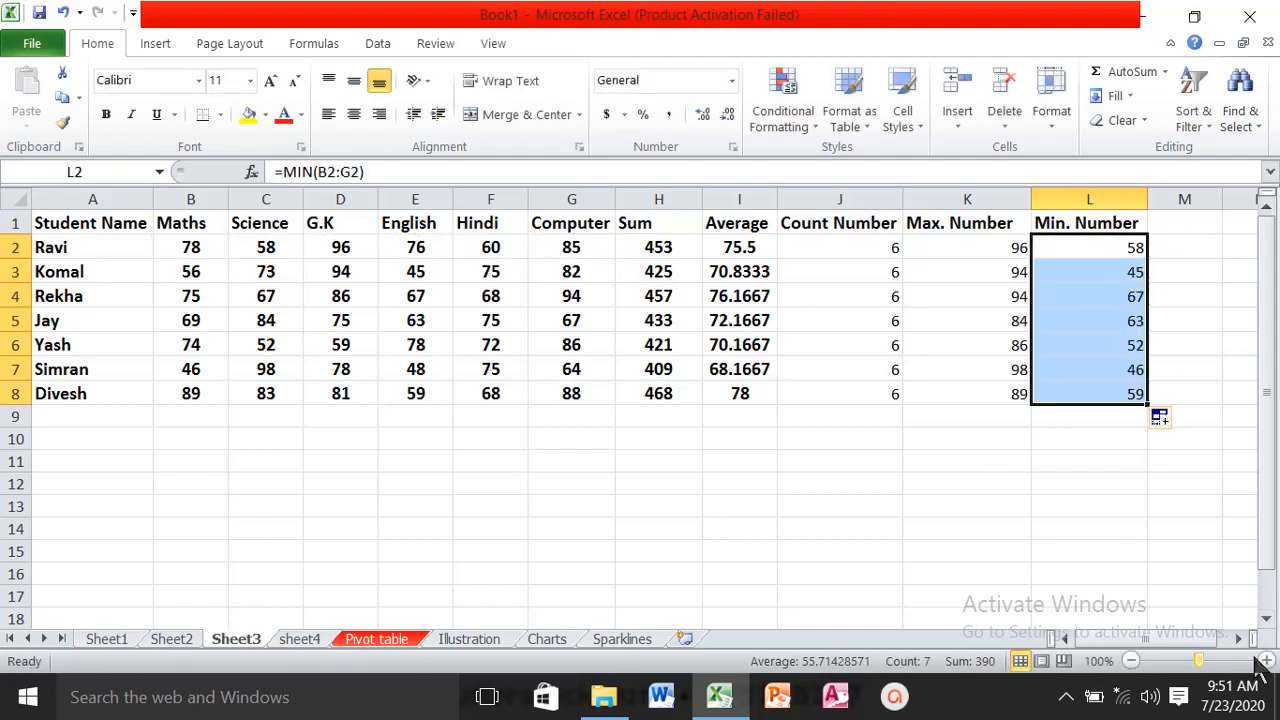
- Review the sum, average, count, maximum and minimum formulas in H2:L2 and the list of AutoSum functions
{"action": "left_click", "coordinate": [845, 508]}
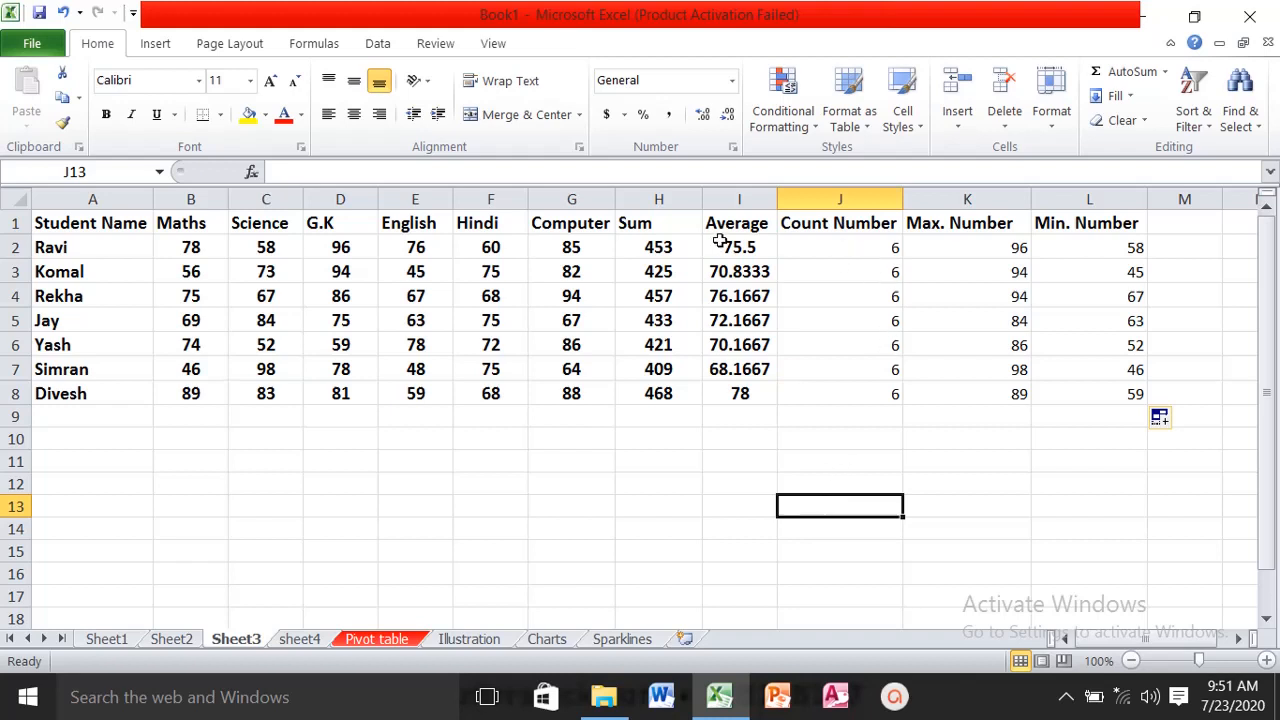
{"action": "left_click", "coordinate": [658, 248]}
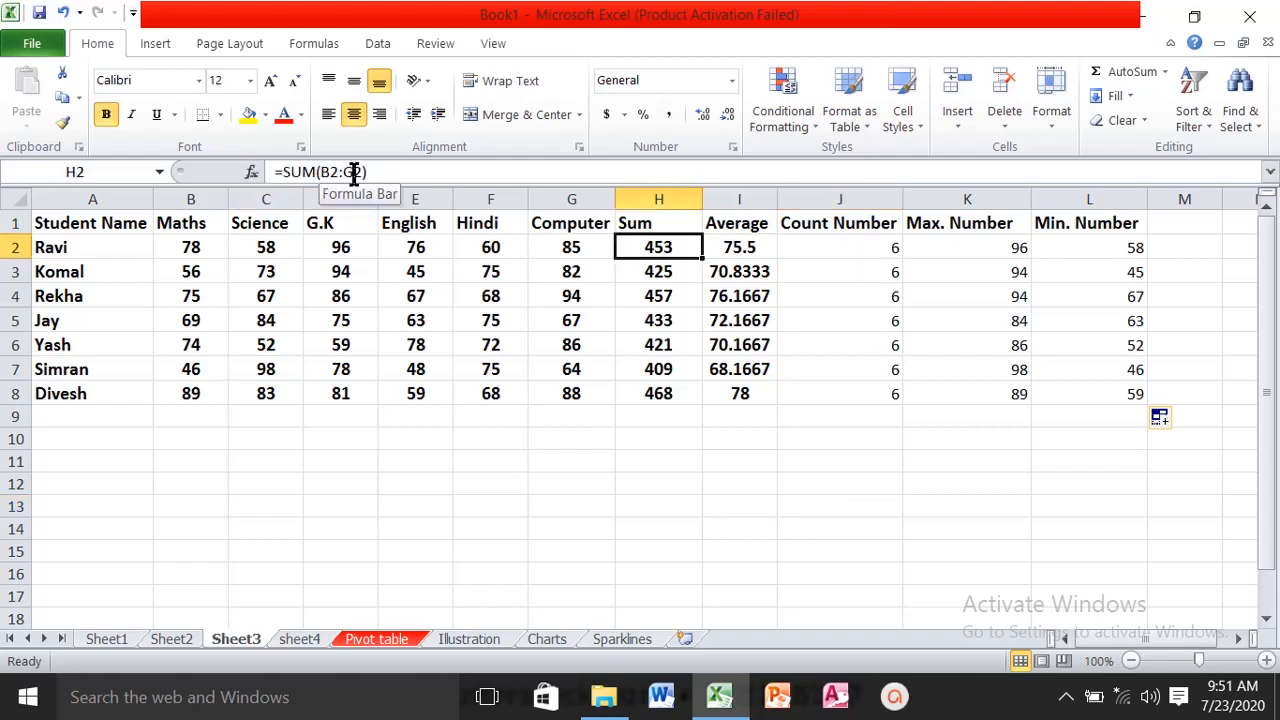
{"action": "left_click", "coordinate": [738, 248]}
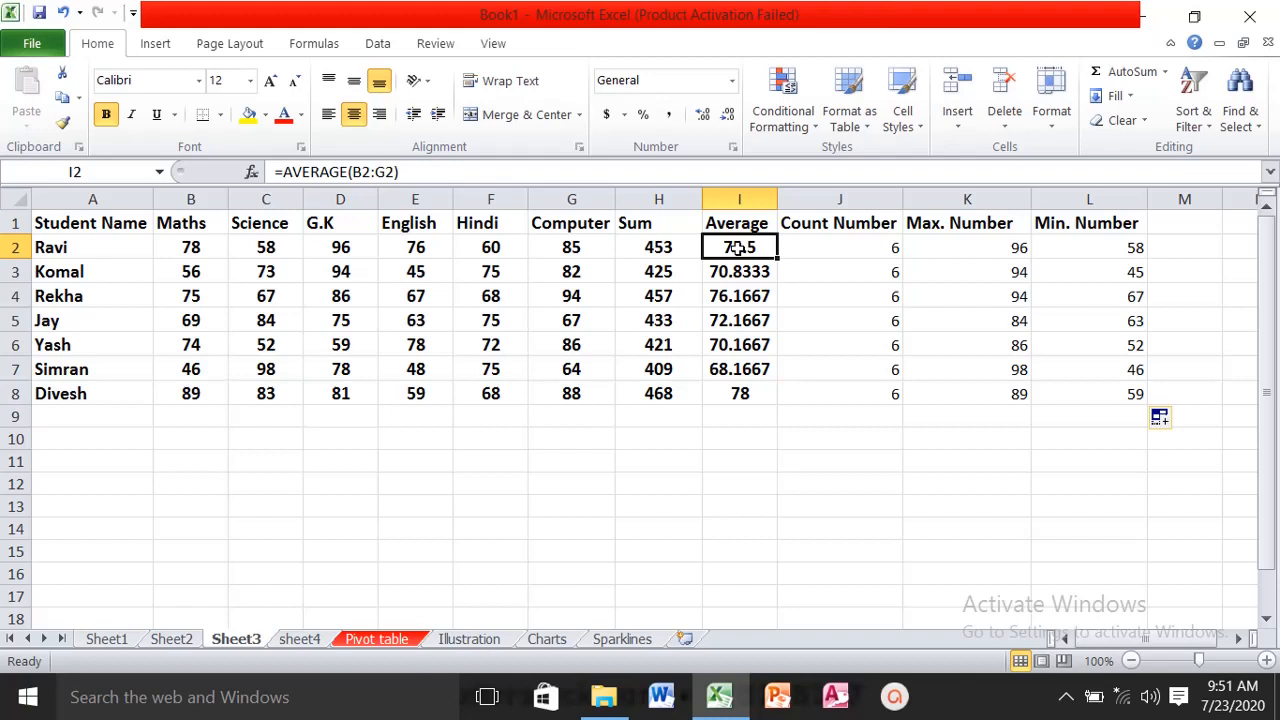
{"action": "left_click", "coordinate": [806, 241]}
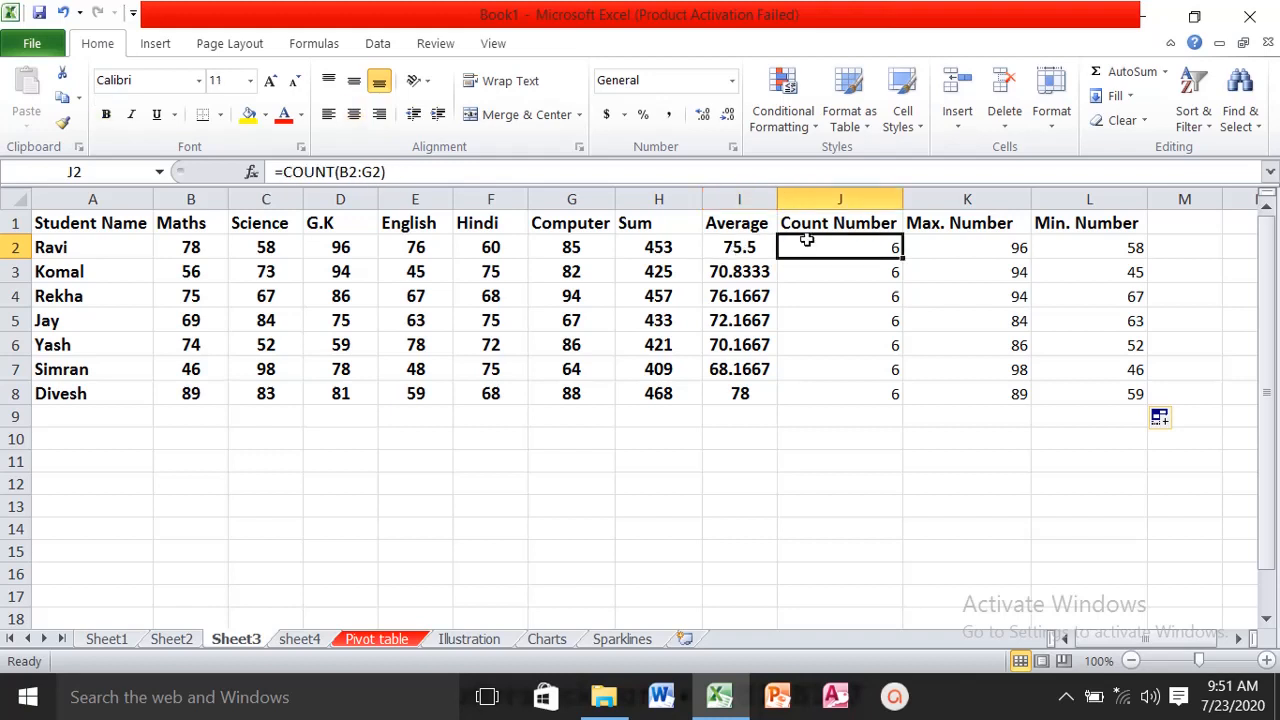
{"action": "left_click", "coordinate": [935, 239]}
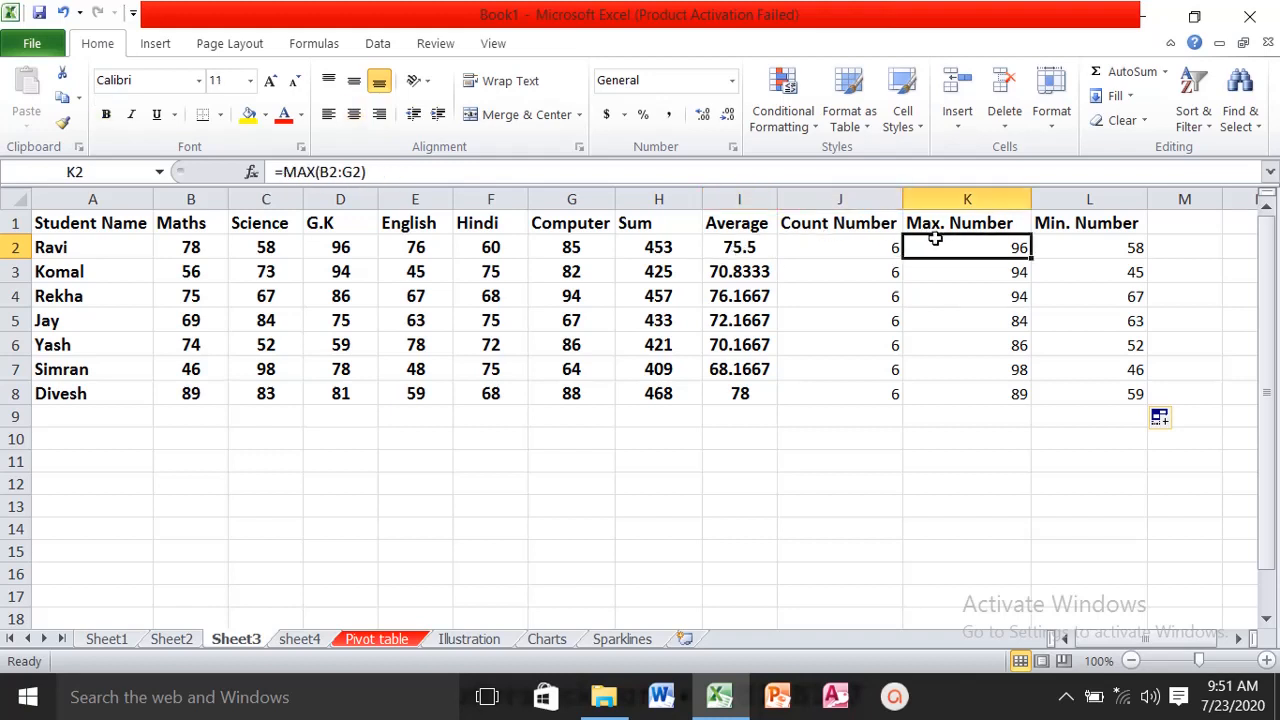
{"action": "left_click", "coordinate": [1076, 247]}
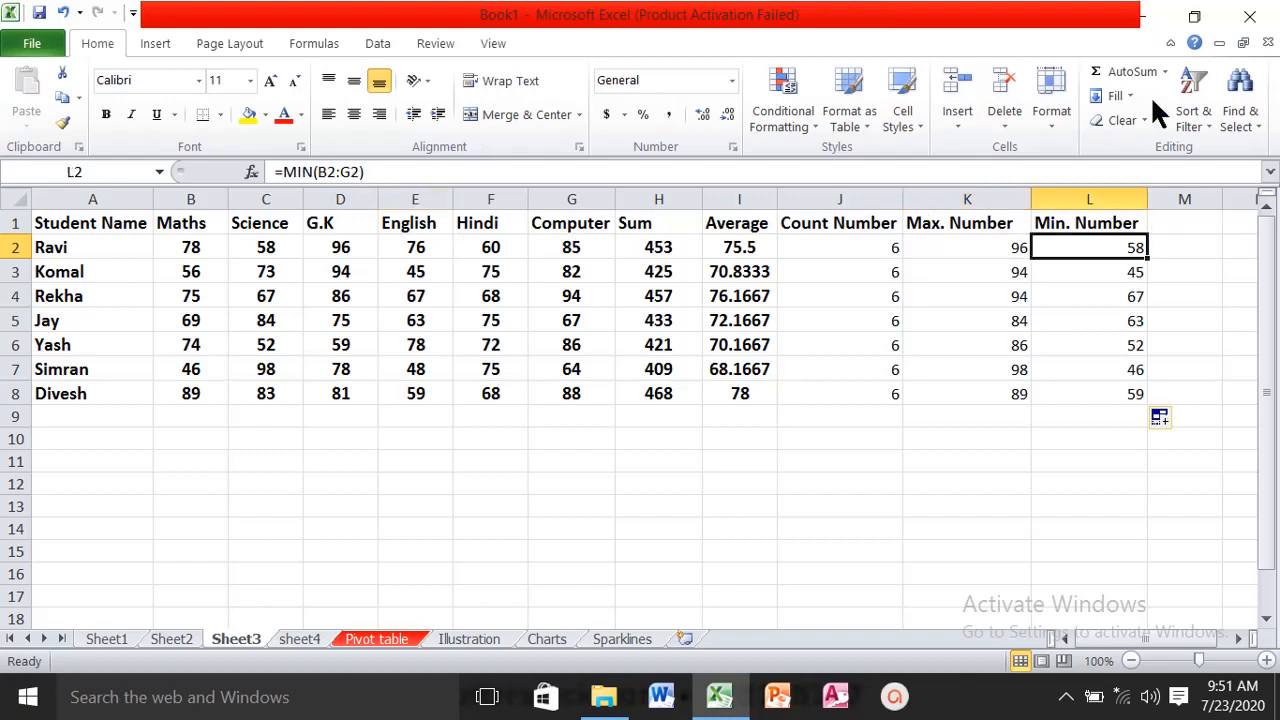
{"action": "left_click", "coordinate": [1166, 73]}
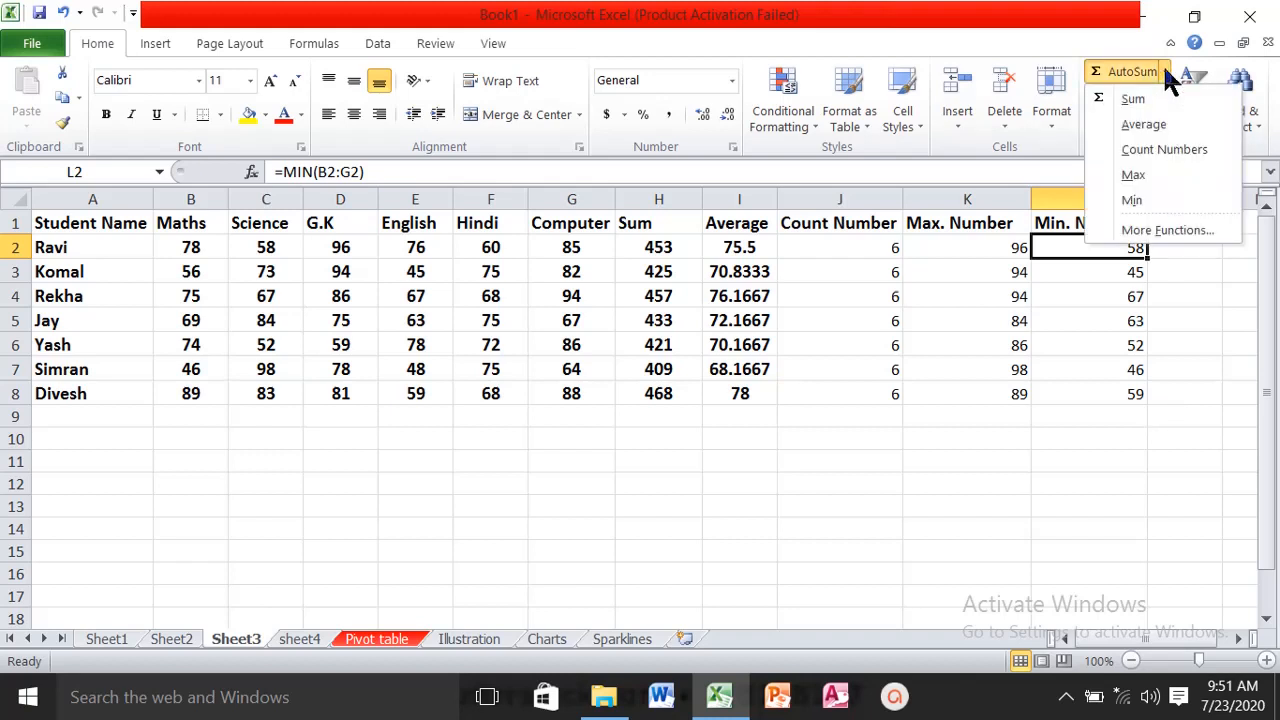
{"action": "left_click", "coordinate": [1166, 75]}
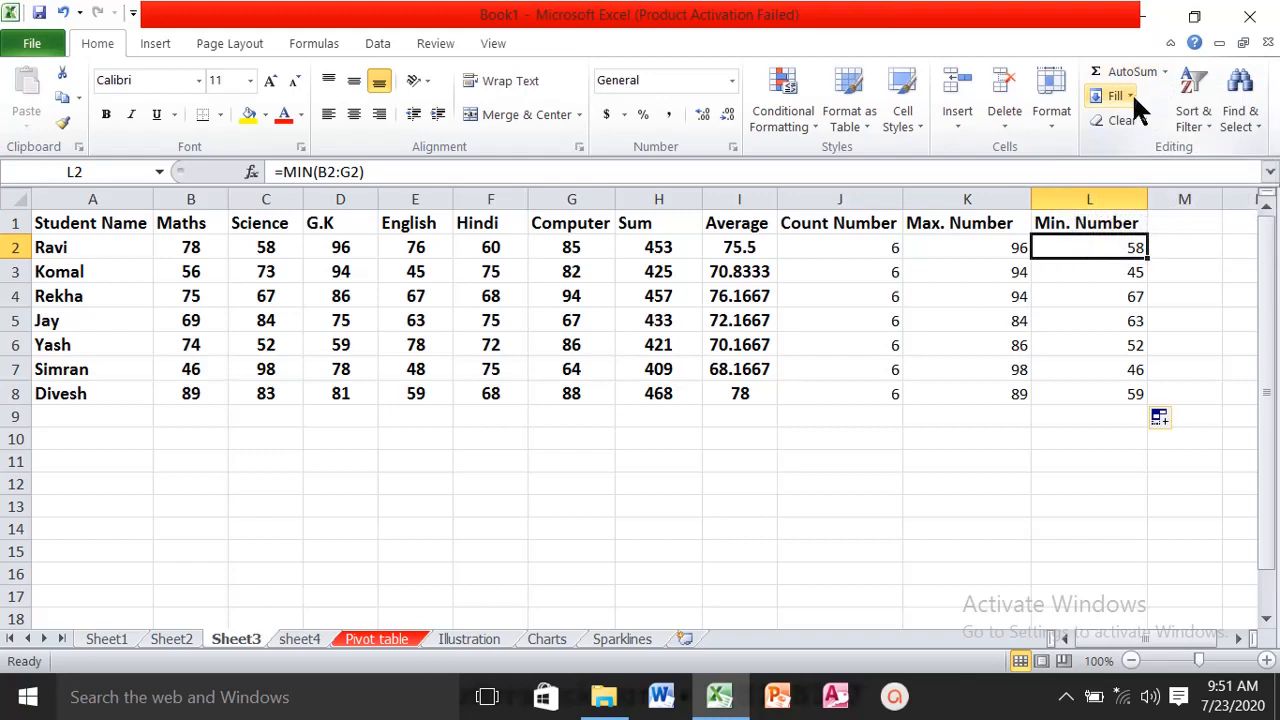
{"action": "left_click", "coordinate": [841, 480]}
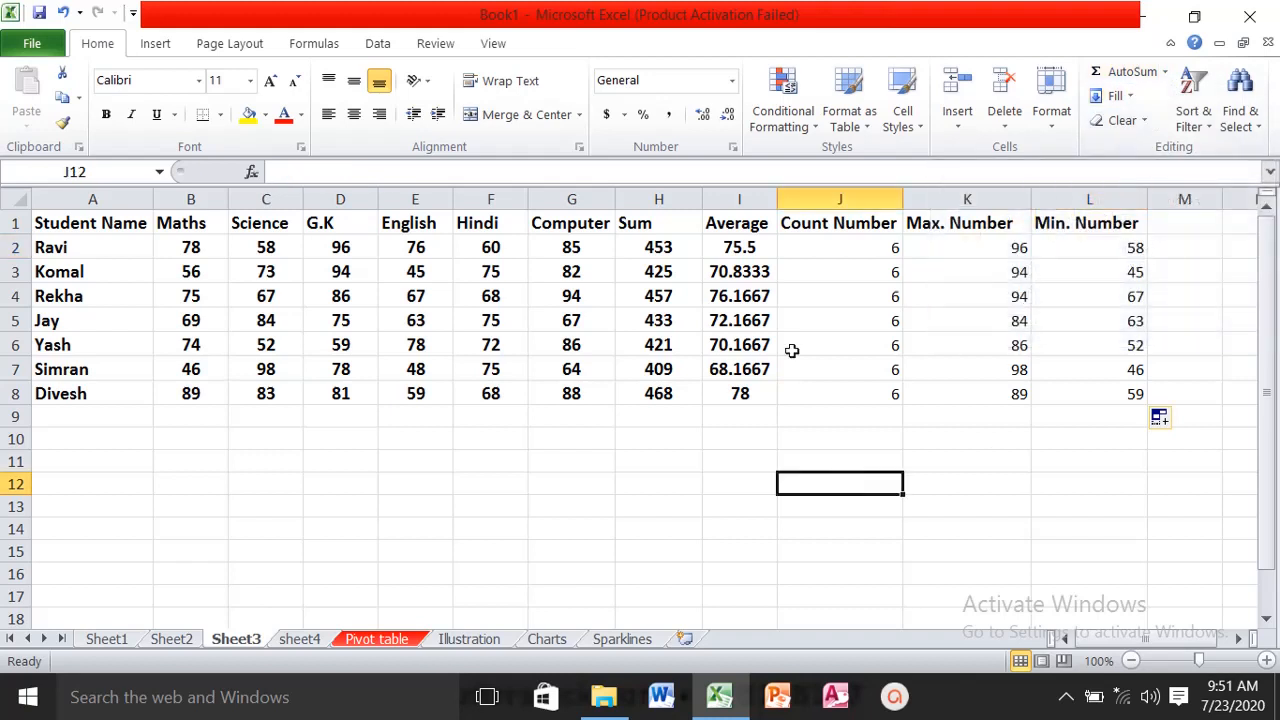
- Clear the contents of I1:M9 and the totals in H3:H8
{"action": "left_click_drag", "start_coordinate": [748, 222], "coordinate": [1163, 408]}
{"action": "key", "text": "Delete"}
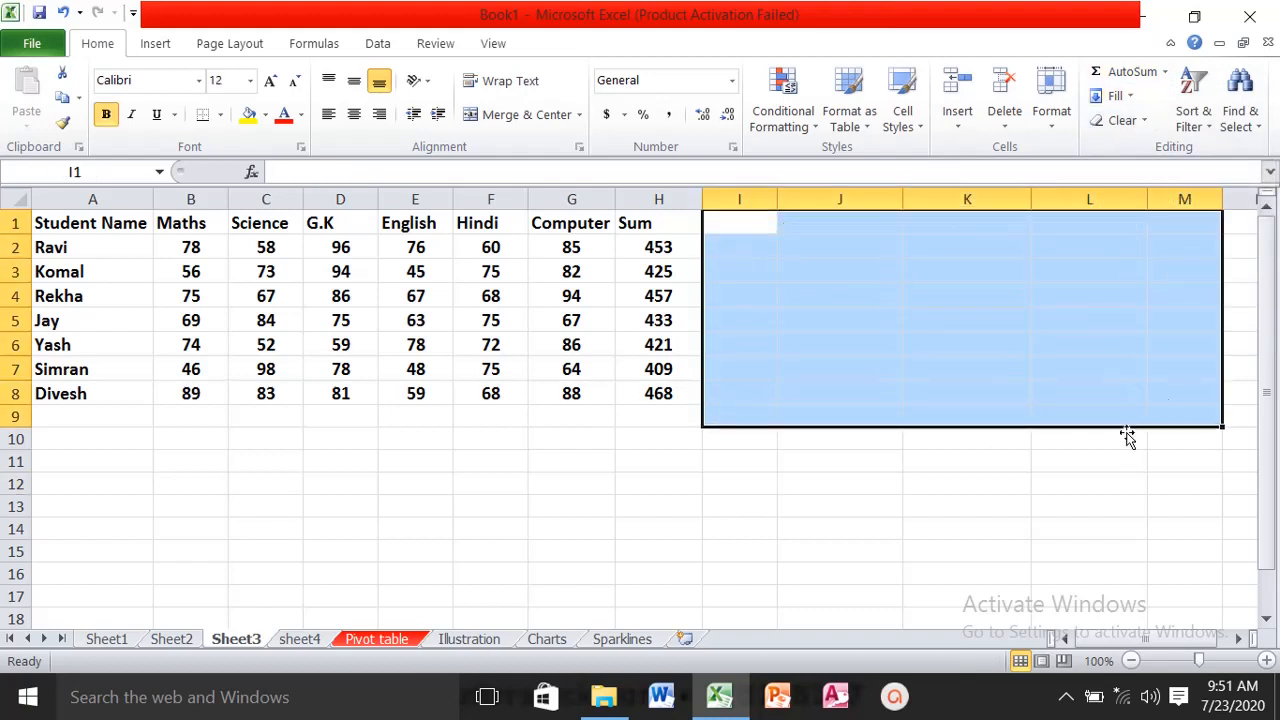
{"action": "left_click", "coordinate": [1089, 551]}
{"action": "left_click_drag", "start_coordinate": [678, 275], "coordinate": [674, 386]}
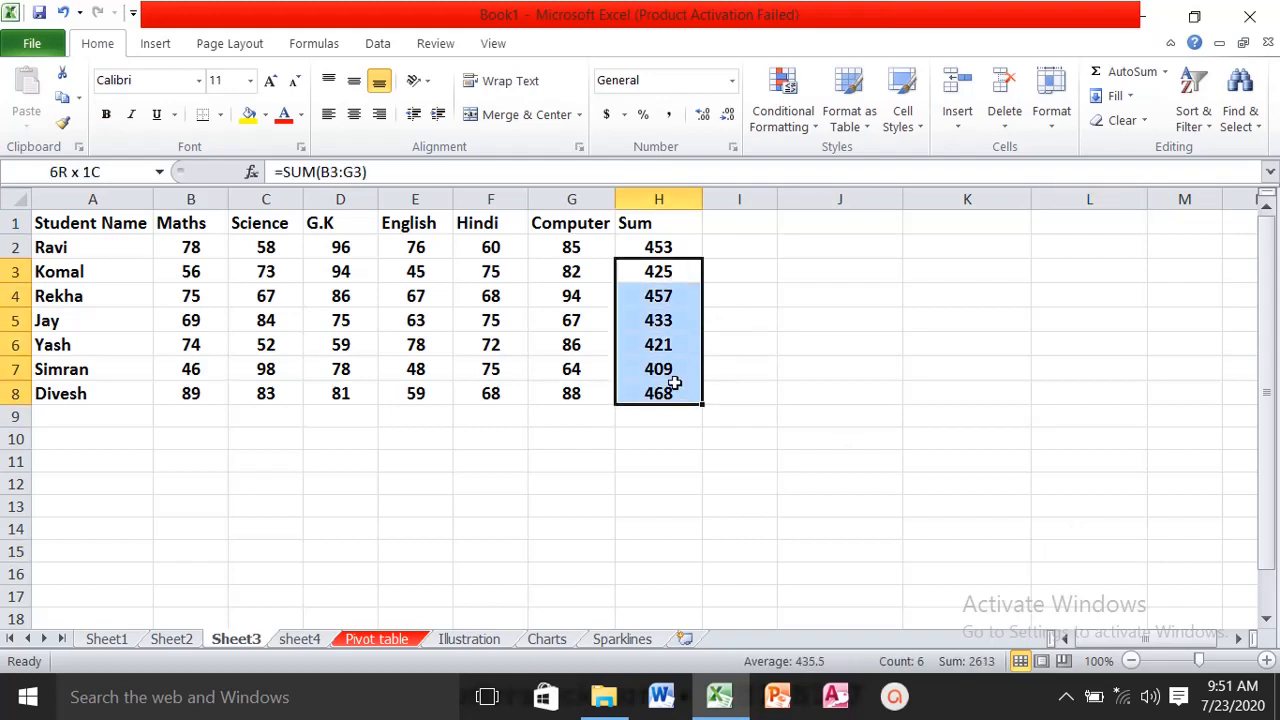
{"action": "key", "text": "Delete"}
- Copy the SUM formula in H2 down through H8 with the Fill Down command
{"action": "left_click", "coordinate": [656, 247]}
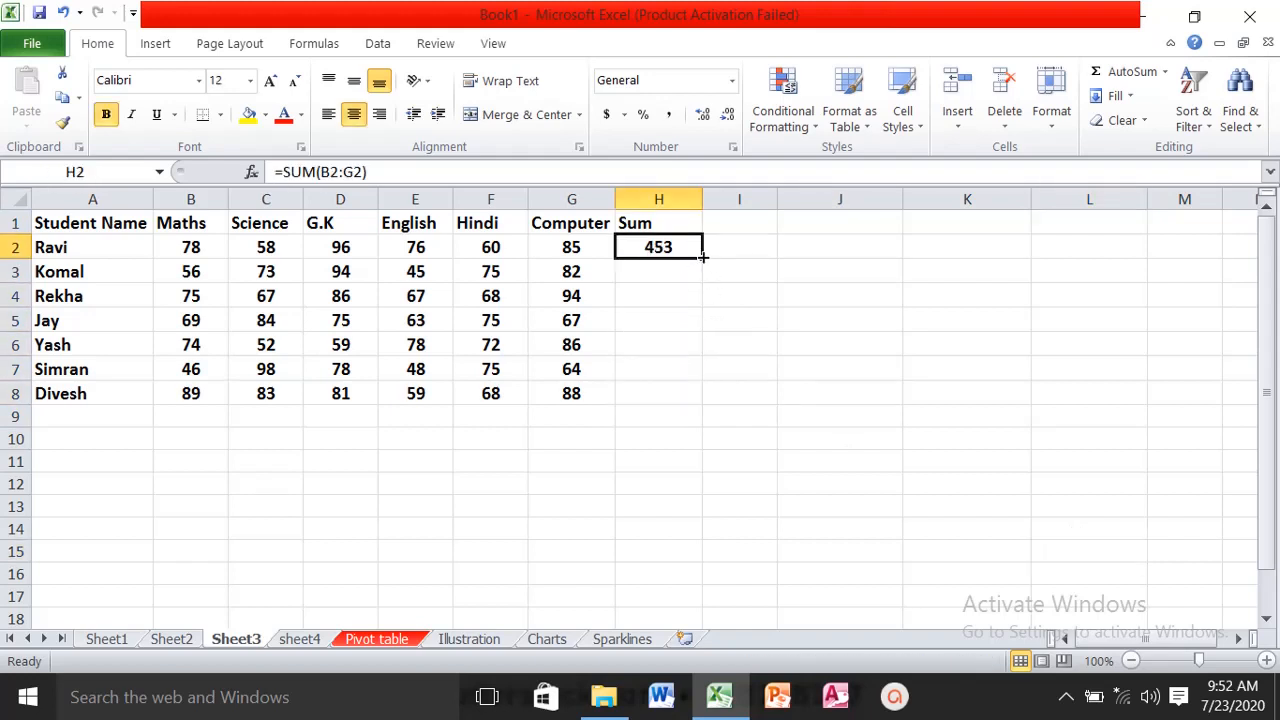
{"action": "mouse_move", "coordinate": [703, 257]}
{"action": "left_mouse_down"}
{"action": "mouse_move", "coordinate": [710, 401]}
{"action": "mouse_move", "coordinate": [686, 263]}
{"action": "left_mouse_up"}
{"action": "left_click", "coordinate": [1128, 91]}
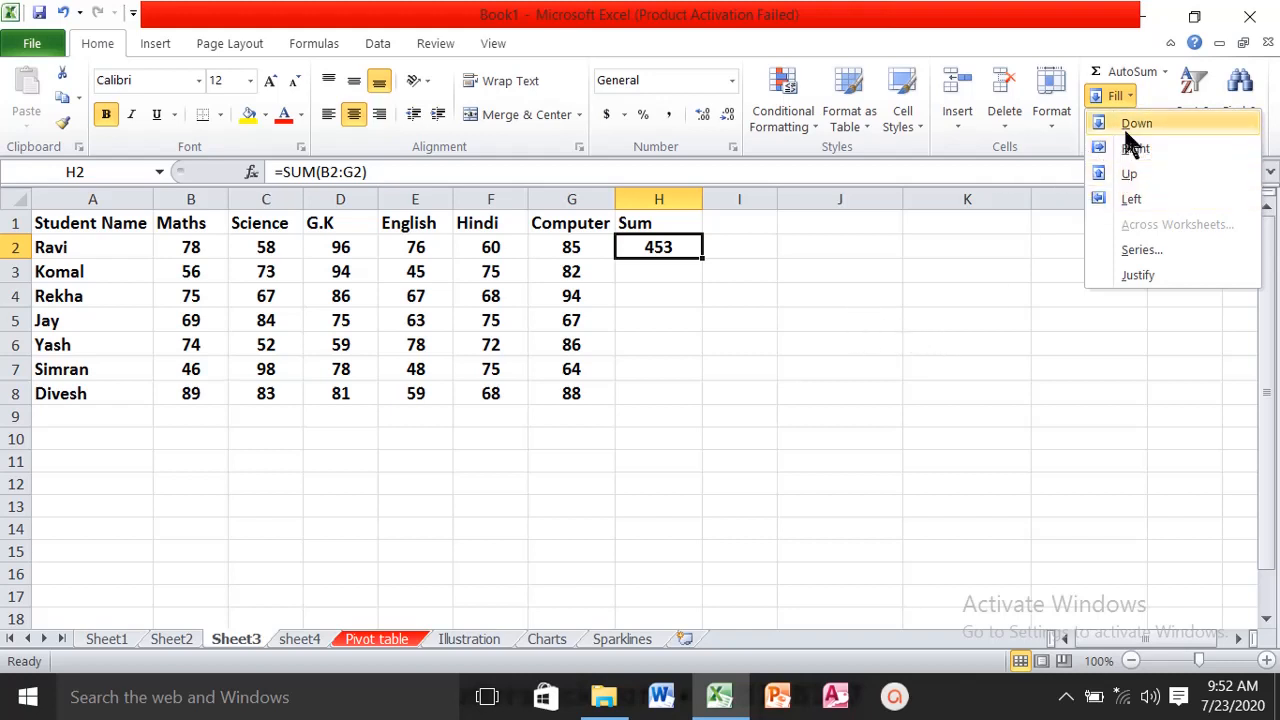
{"action": "left_click", "coordinate": [710, 268]}
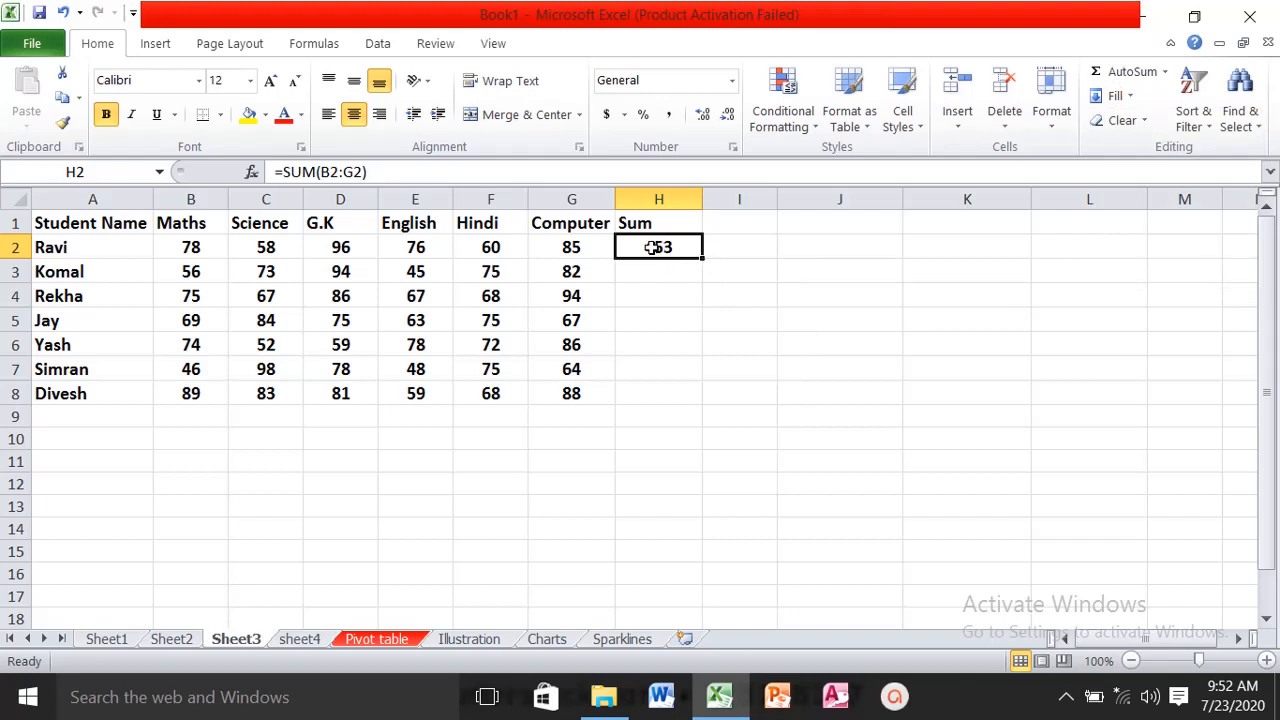
{"action": "left_click_drag", "start_coordinate": [654, 247], "coordinate": [688, 385]}
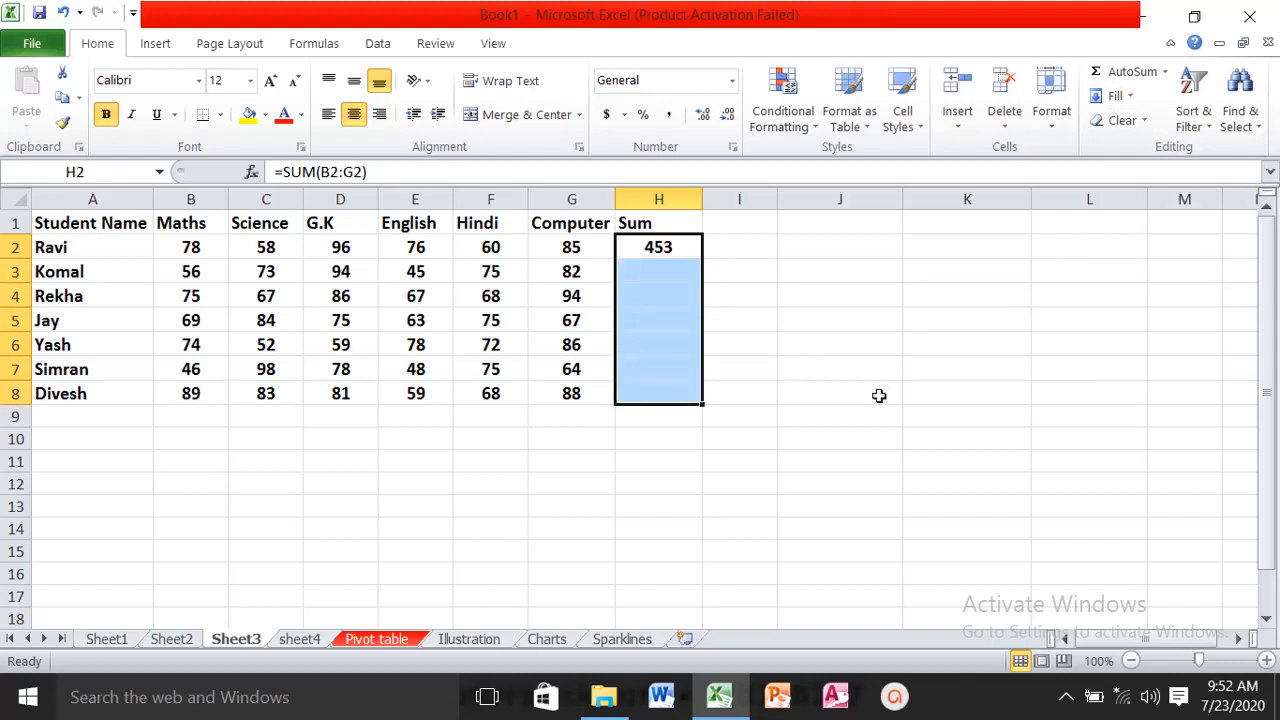
{"action": "left_click", "coordinate": [1130, 96]}
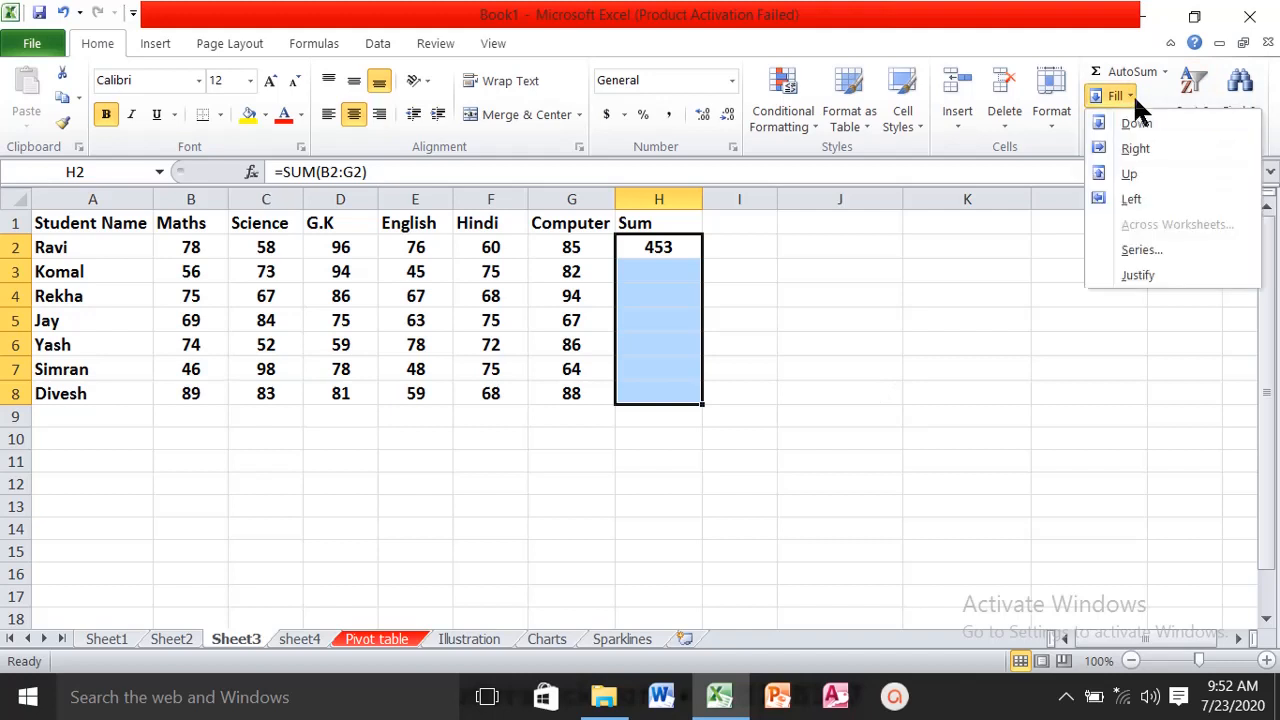
{"action": "left_click", "coordinate": [1139, 122]}
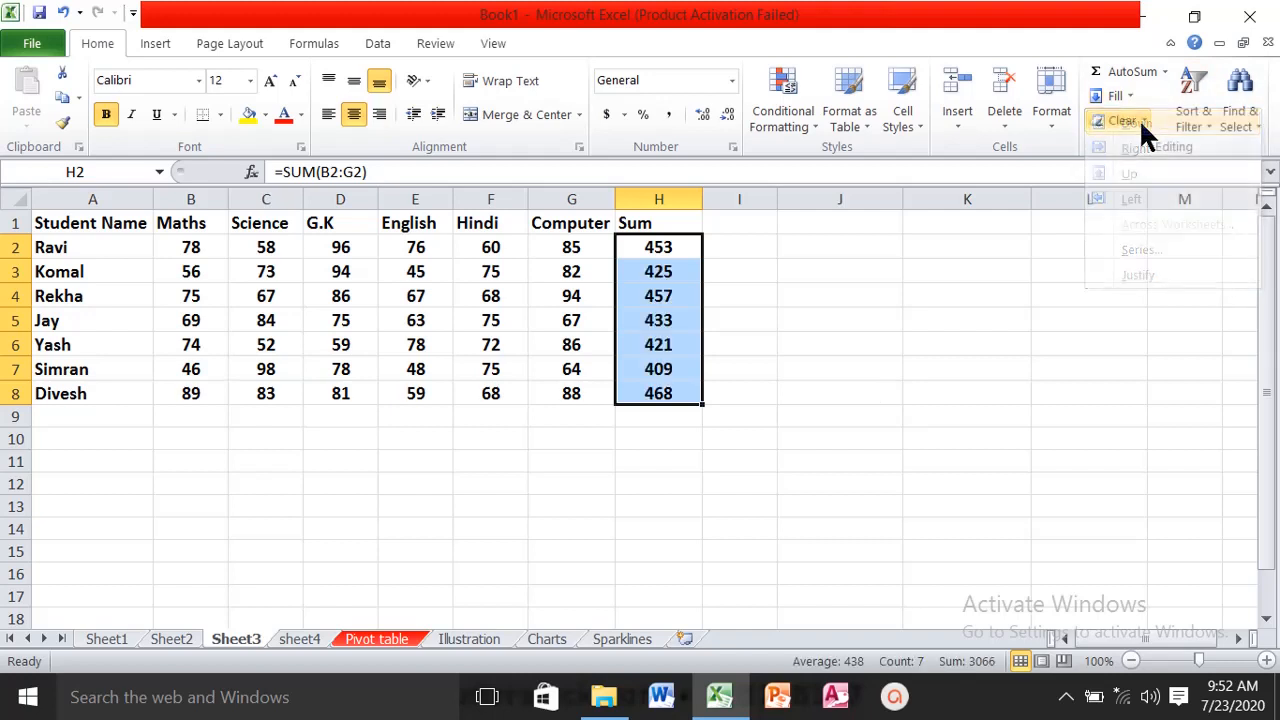
- Clear the totals in H2:H7 and copy the SUM formula in H8 up to H2 with the Fill Up command
{"action": "left_click", "coordinate": [880, 292]}
{"action": "left_click_drag", "start_coordinate": [664, 246], "coordinate": [663, 369]}
{"action": "key", "text": "Delete"}
{"action": "left_click", "coordinate": [660, 395]}
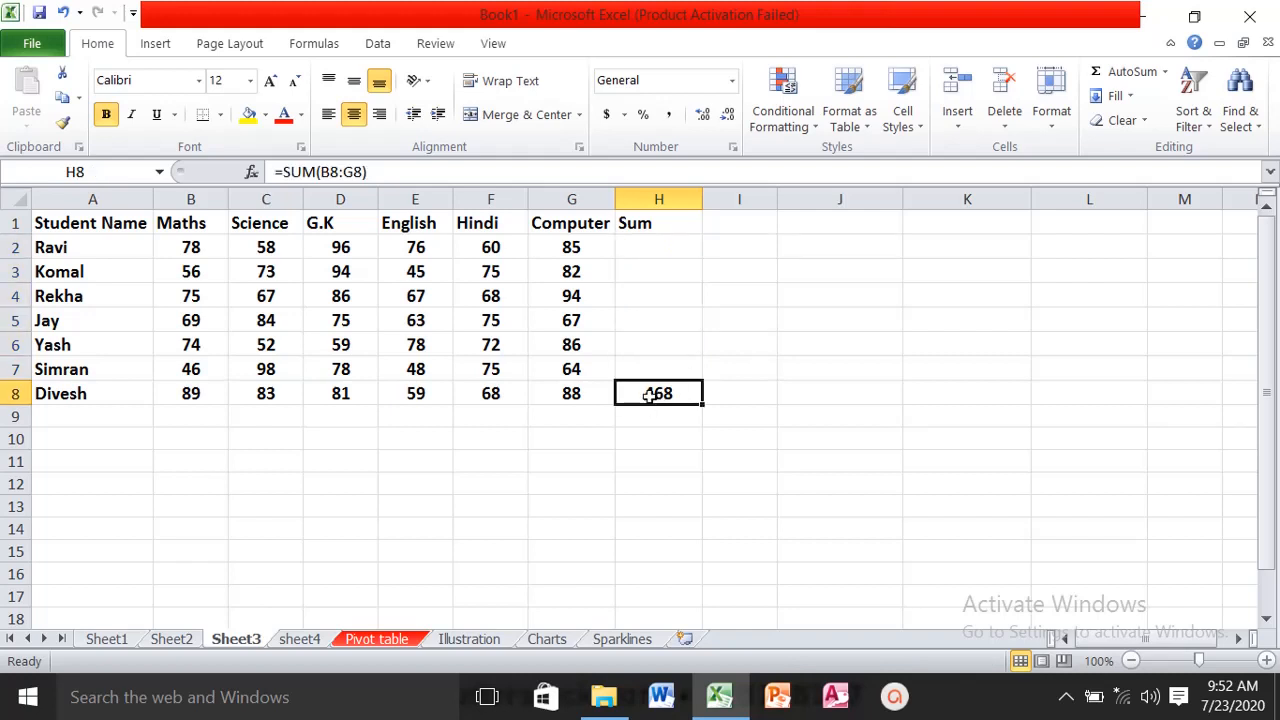
{"action": "left_click_drag", "start_coordinate": [650, 395], "coordinate": [645, 254]}
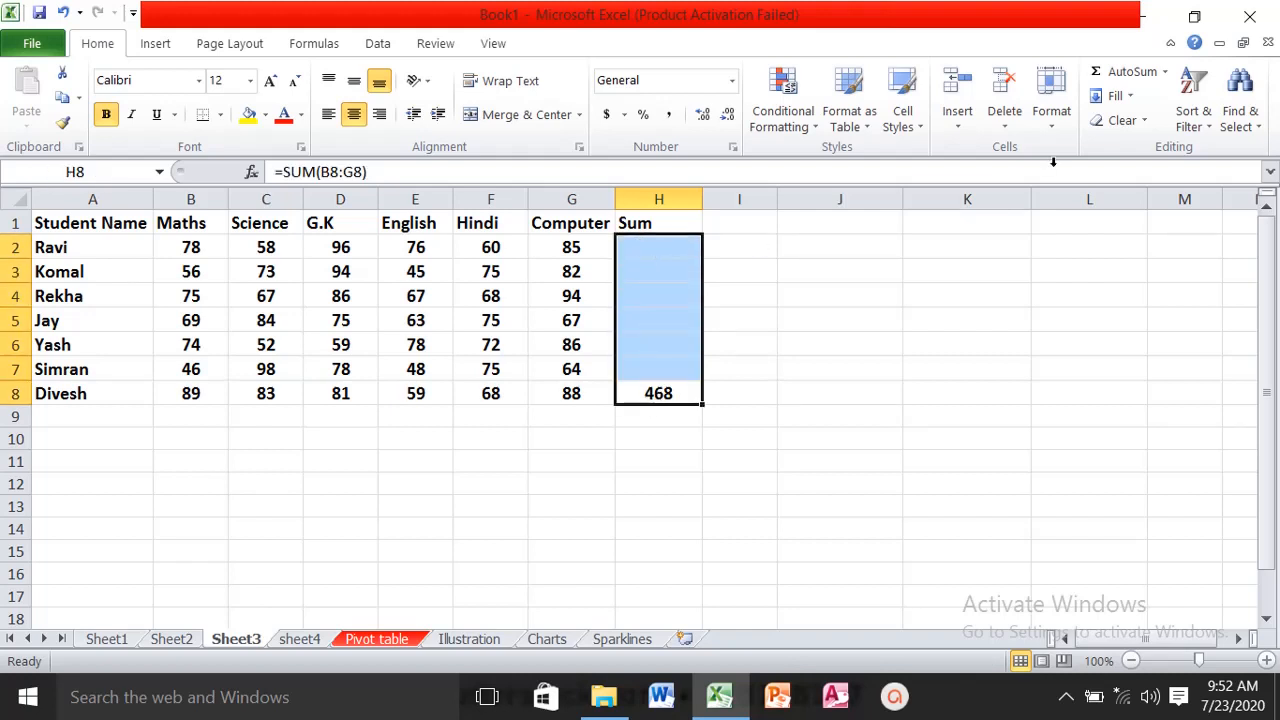
{"action": "left_click", "coordinate": [1132, 92]}
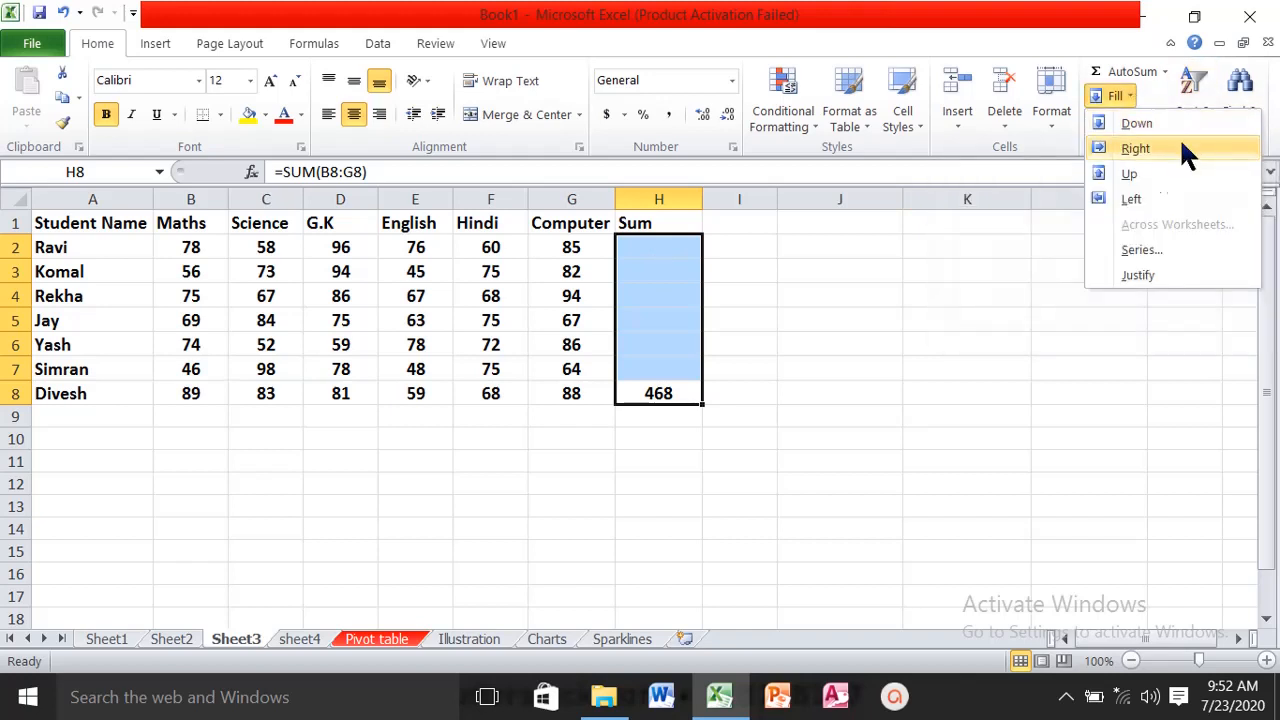
{"action": "left_click", "coordinate": [1128, 175]}
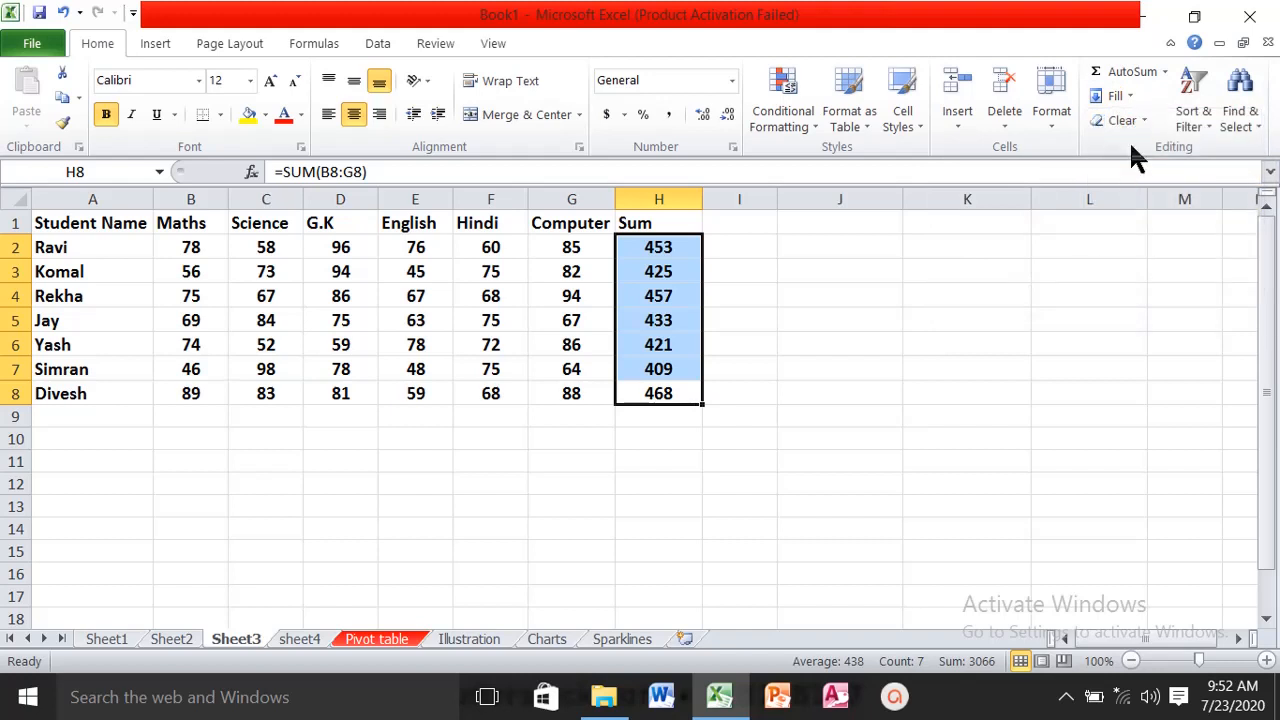
{"action": "left_click", "coordinate": [1118, 96]}
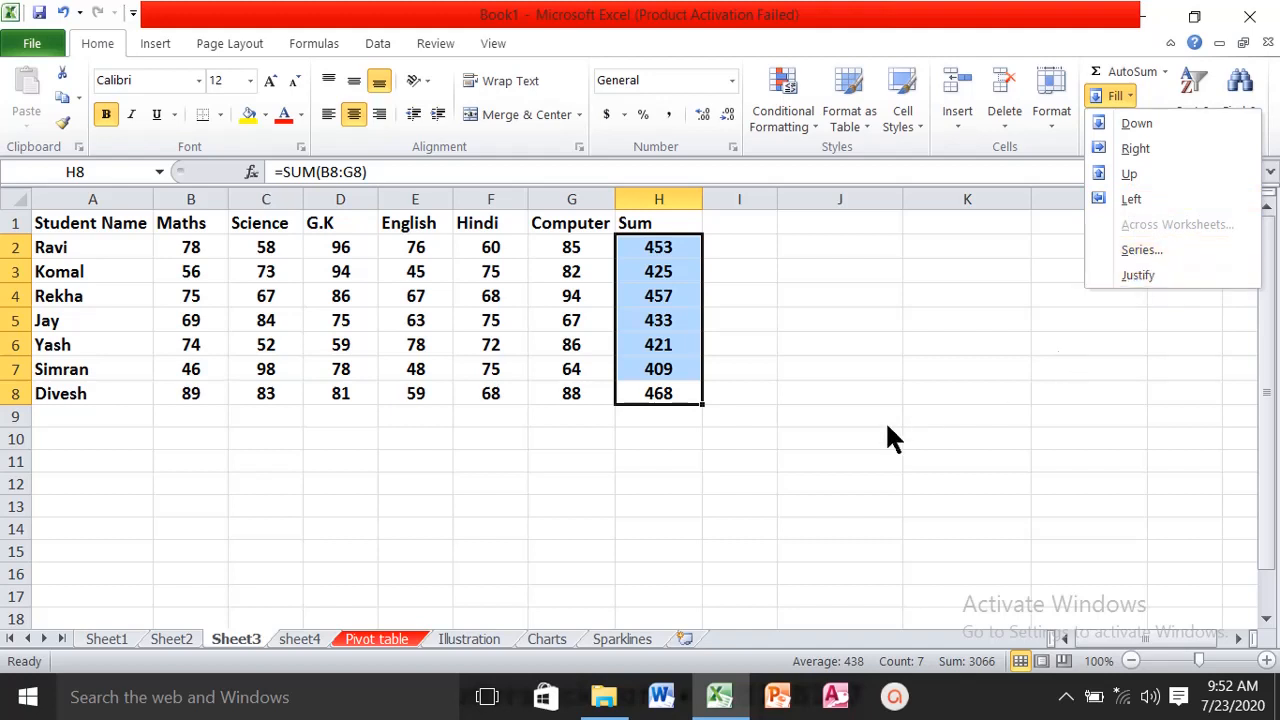
{"action": "left_click", "coordinate": [727, 512]}
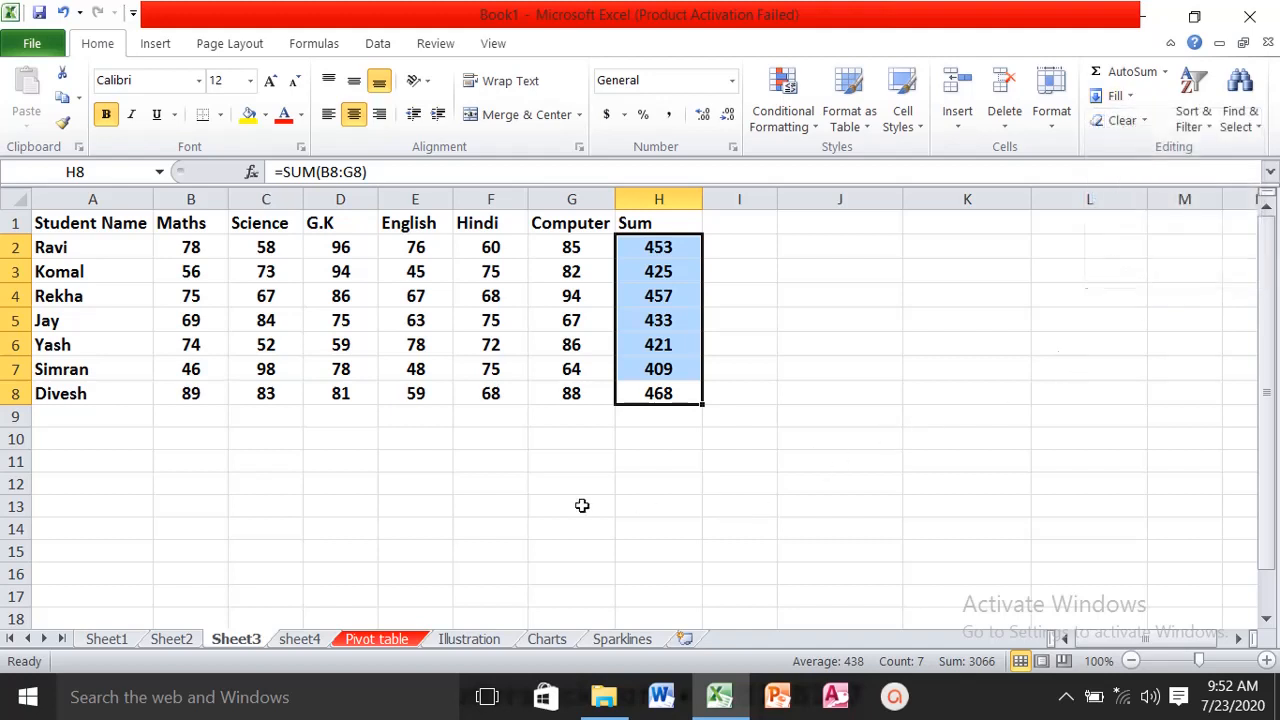
{"action": "scroll", "coordinate": [363, 493], "scroll_direction": "down", "scroll_amount": 4}
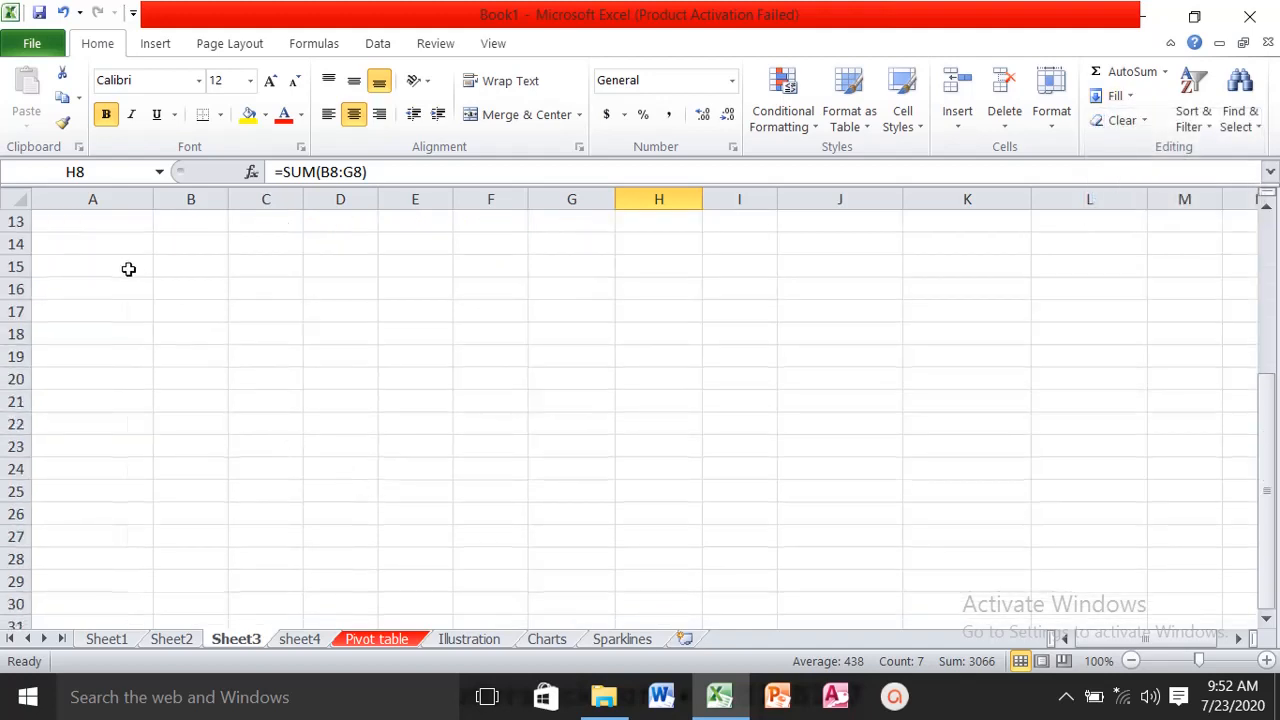
- Enter 2 in cell B15 as the starting value of a series
{"action": "left_click", "coordinate": [199, 266]}
{"action": "type", "text": "2"}
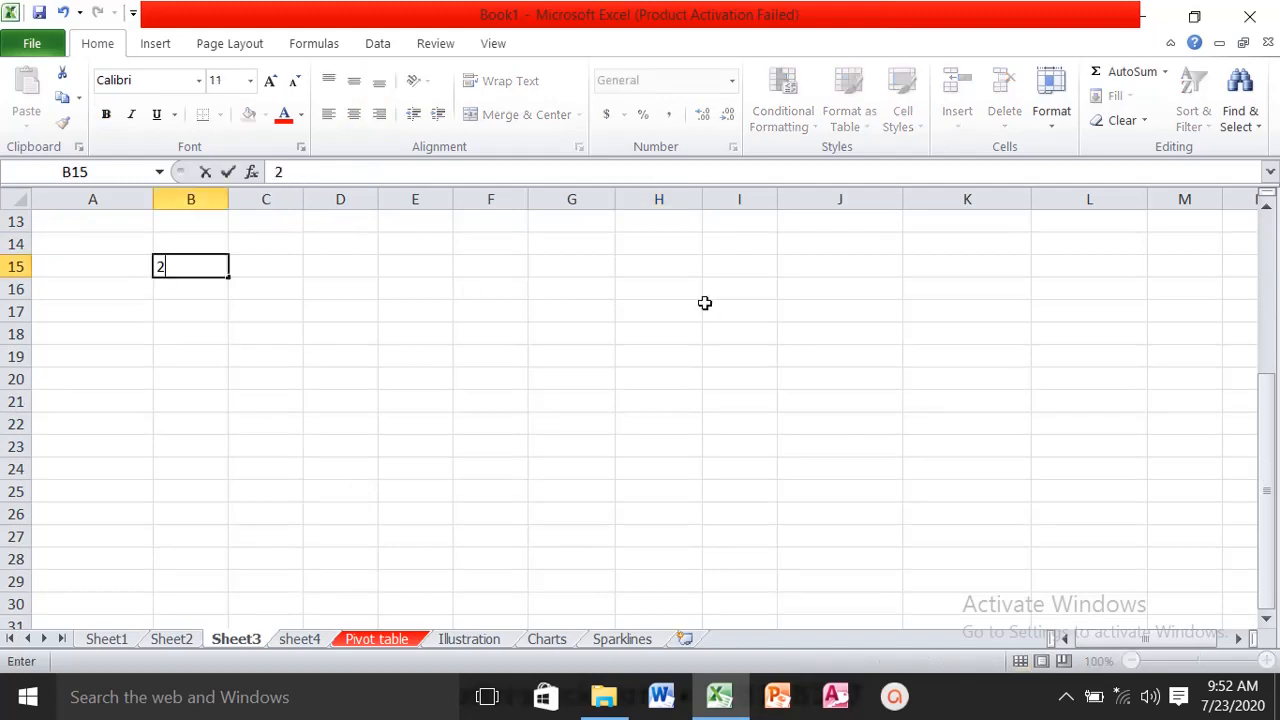
{"action": "key", "text": "Return"}
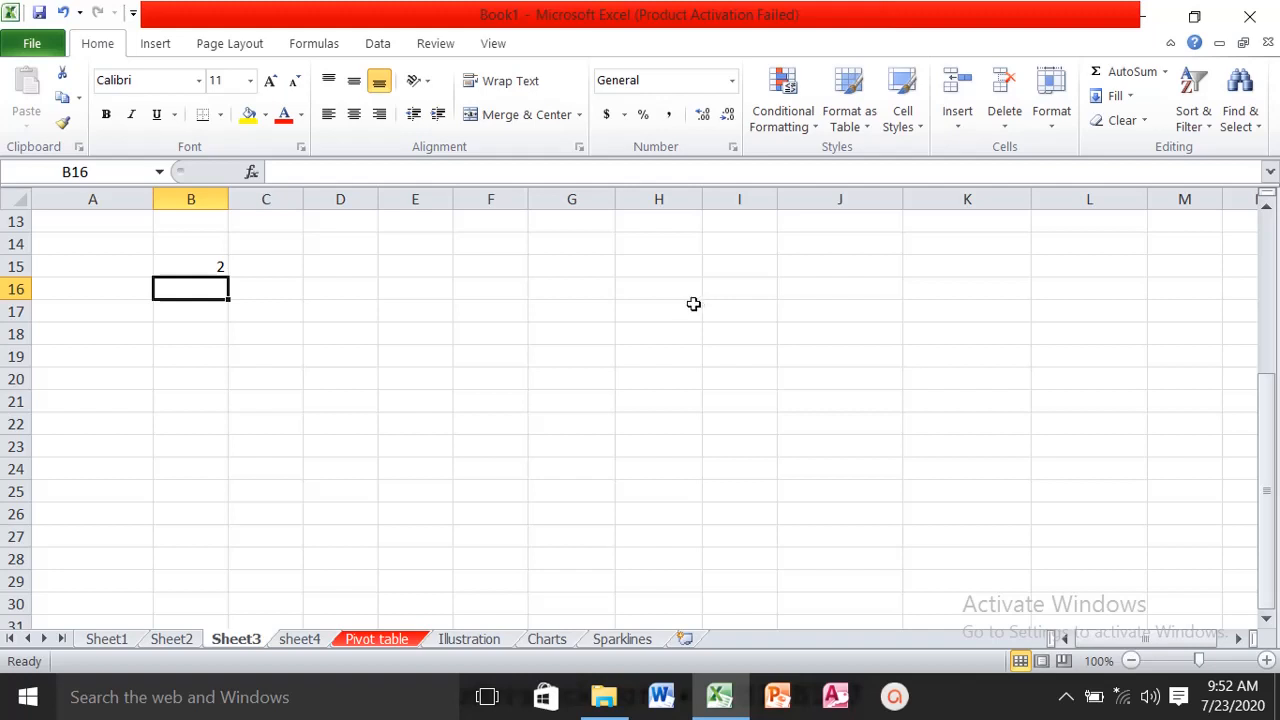
- Fill a linear series down column B from B15 with a step value of 2 and a stop value of 20
{"action": "left_click", "coordinate": [177, 264]}
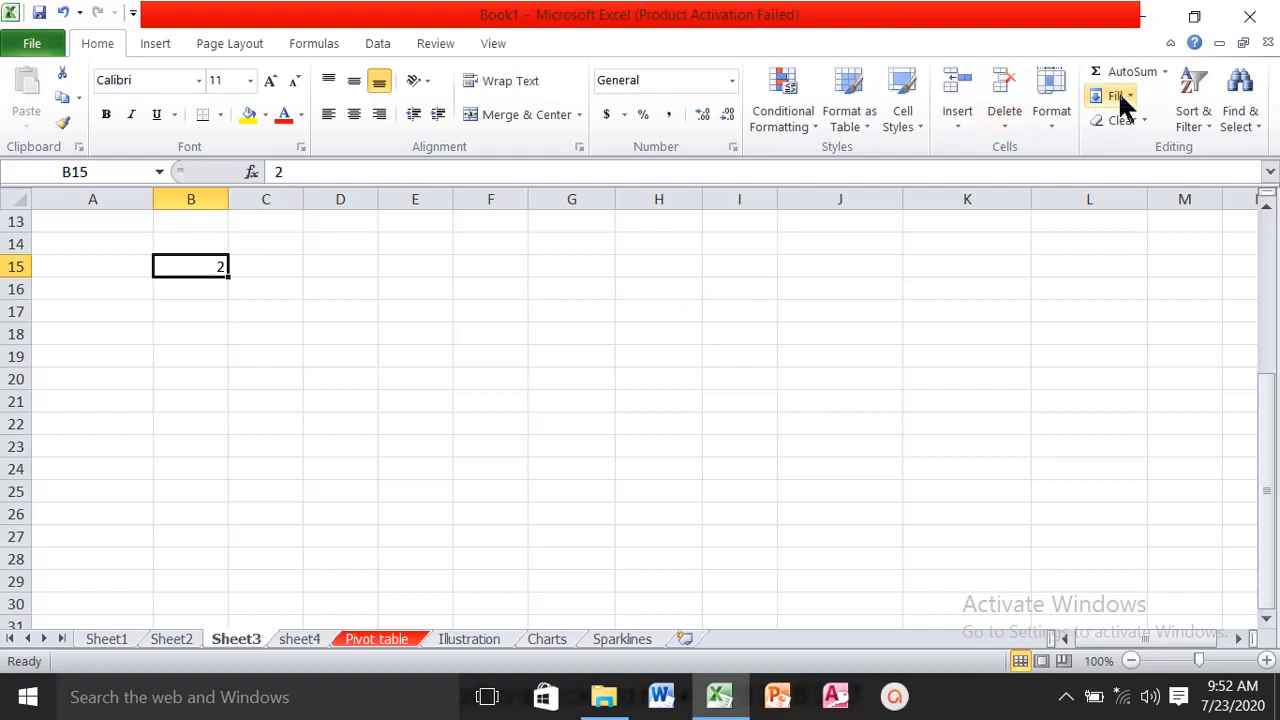
{"action": "left_click", "coordinate": [1165, 72]}
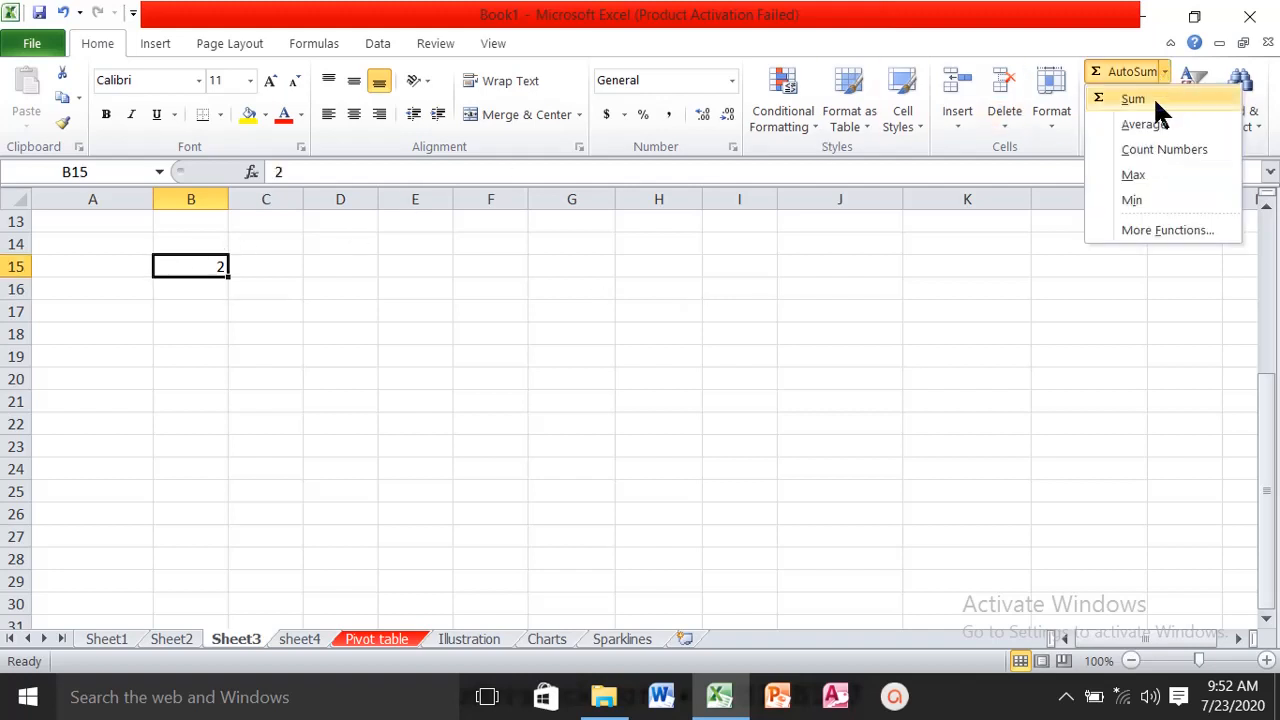
{"action": "left_click", "coordinate": [1073, 422]}
{"action": "left_click", "coordinate": [1130, 96]}
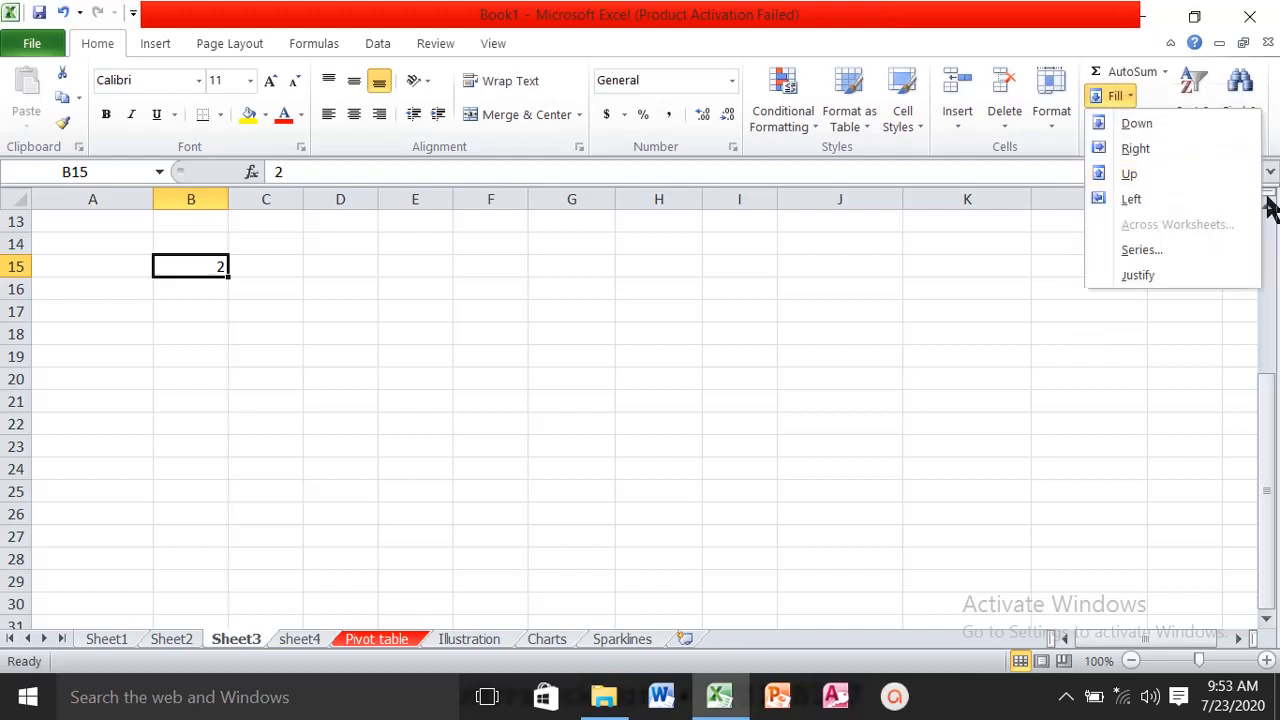
{"action": "left_click", "coordinate": [1131, 249]}
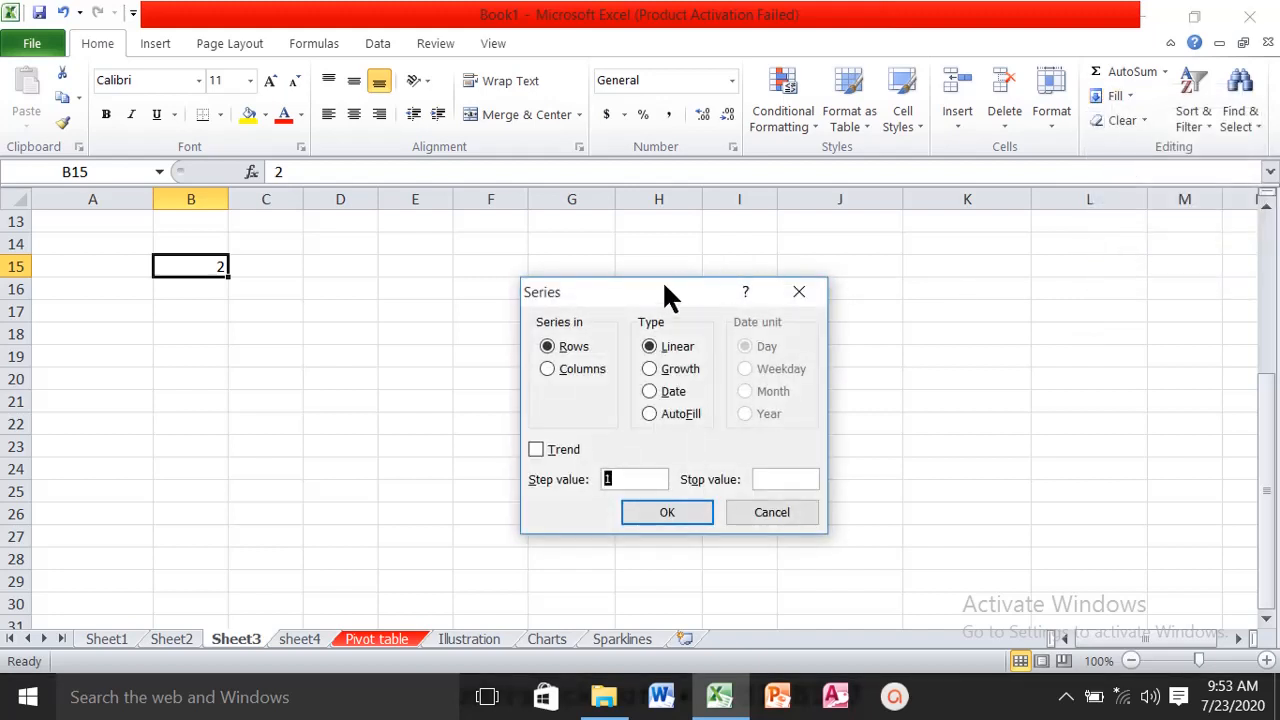
{"action": "left_click_drag", "start_coordinate": [662, 283], "coordinate": [784, 244]}
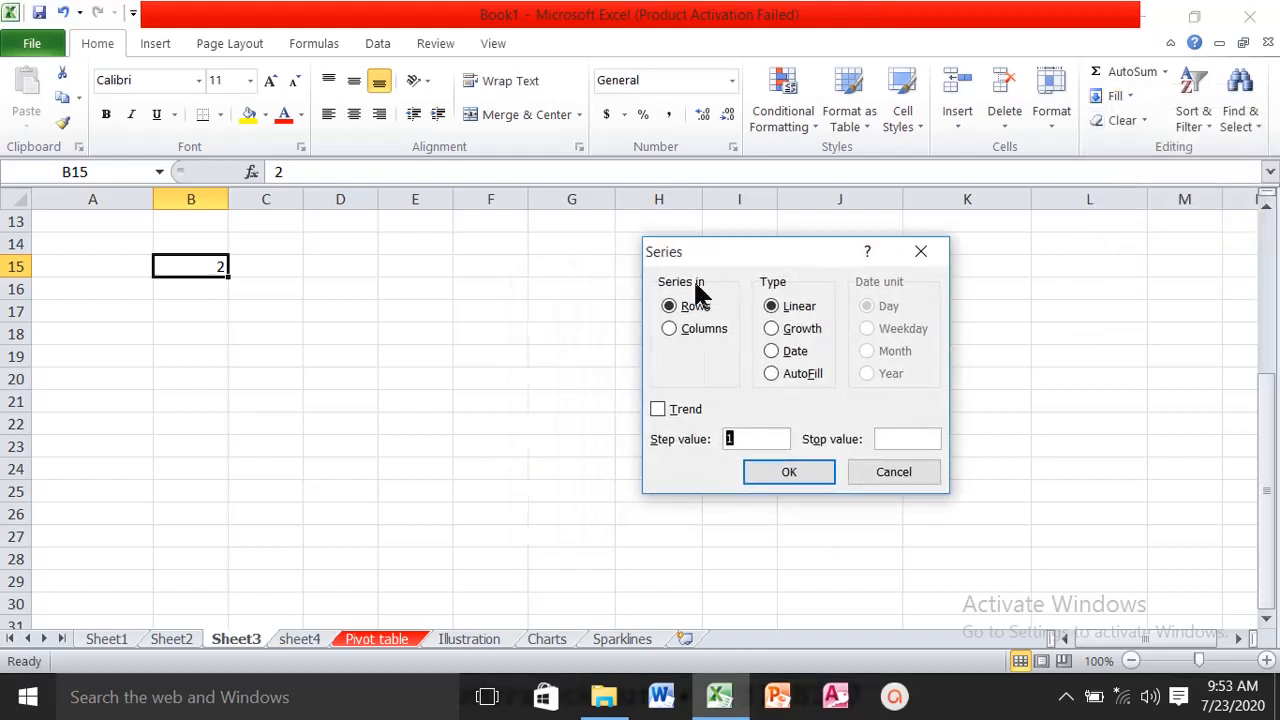
{"action": "left_click", "coordinate": [670, 329]}
{"action": "left_click", "coordinate": [745, 439]}
{"action": "left_click", "coordinate": [900, 440]}
{"action": "type", "text": "20"}
{"action": "left_click", "coordinate": [826, 474]}
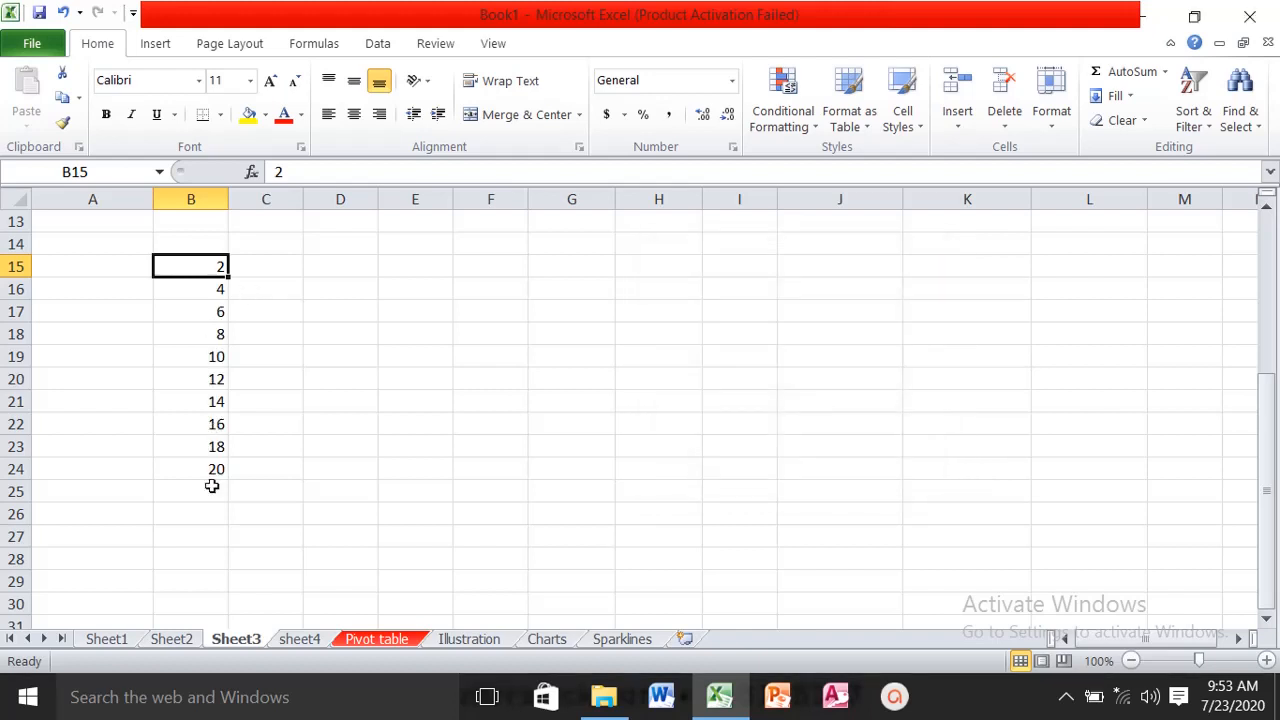
- Enter 2 in cell D15 as the starting value of a second series
{"action": "left_click", "coordinate": [316, 264]}
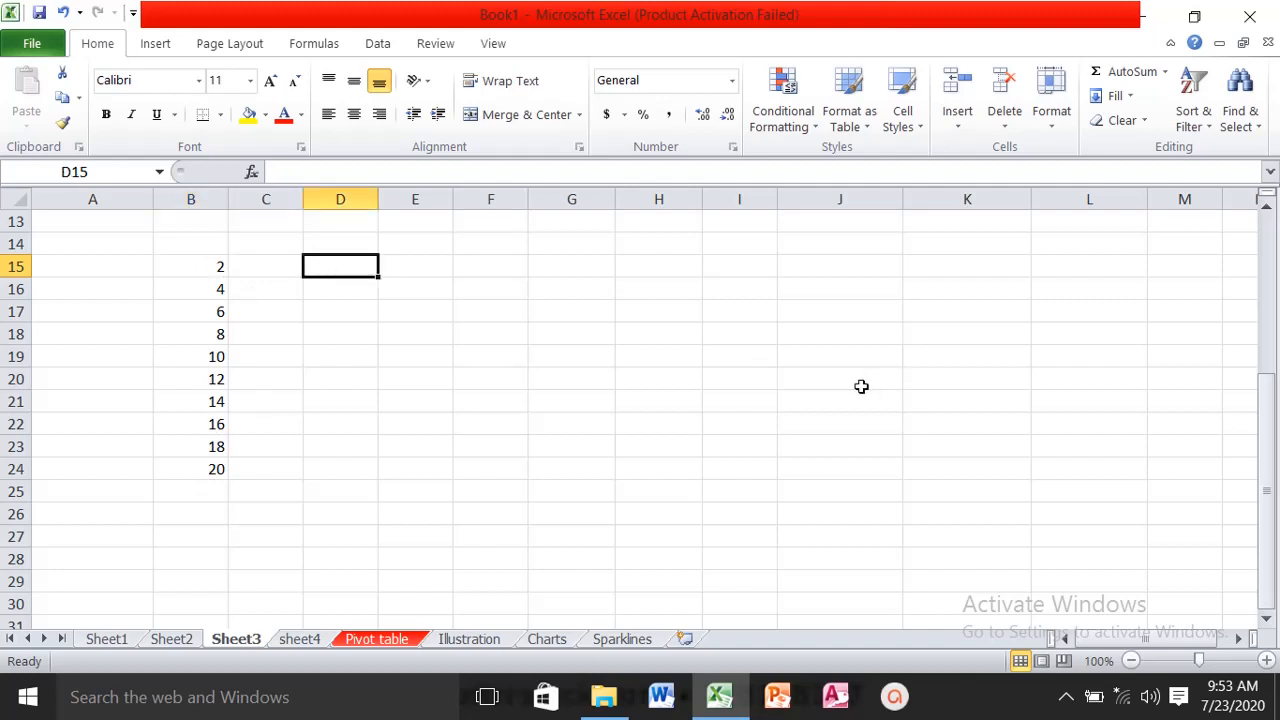
{"action": "type", "text": "2"}
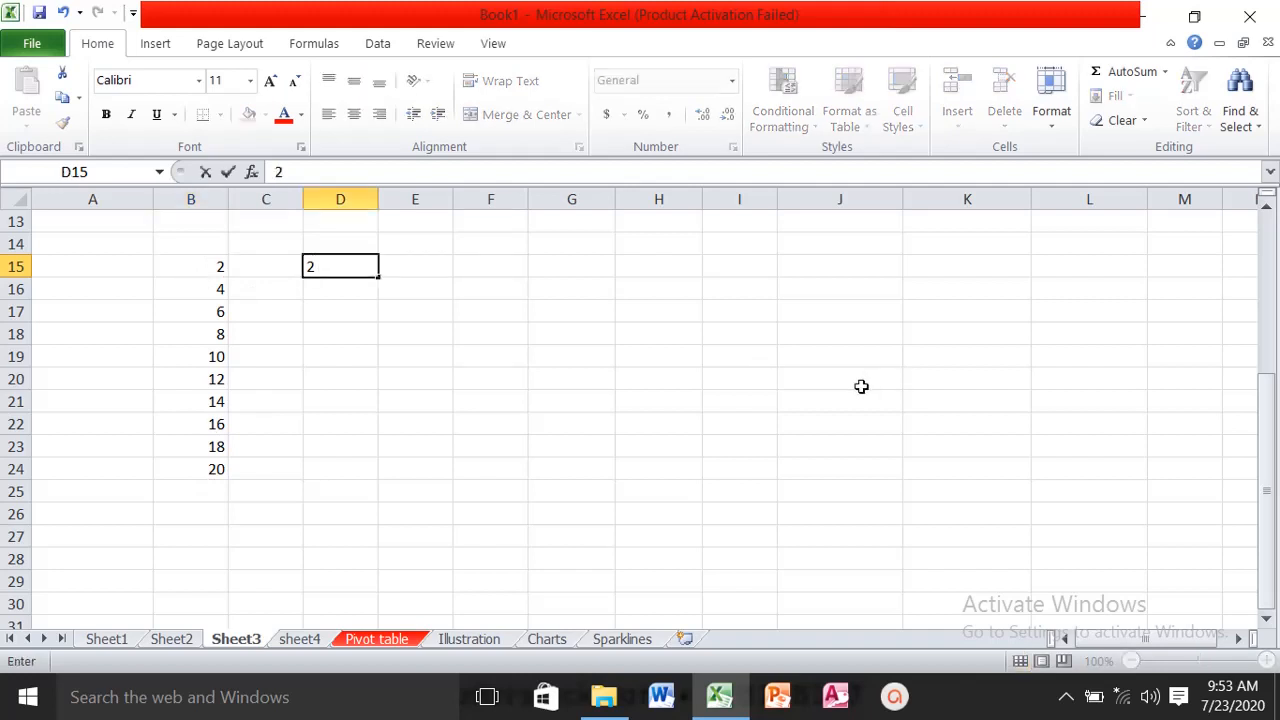
{"action": "key", "text": "Return"}
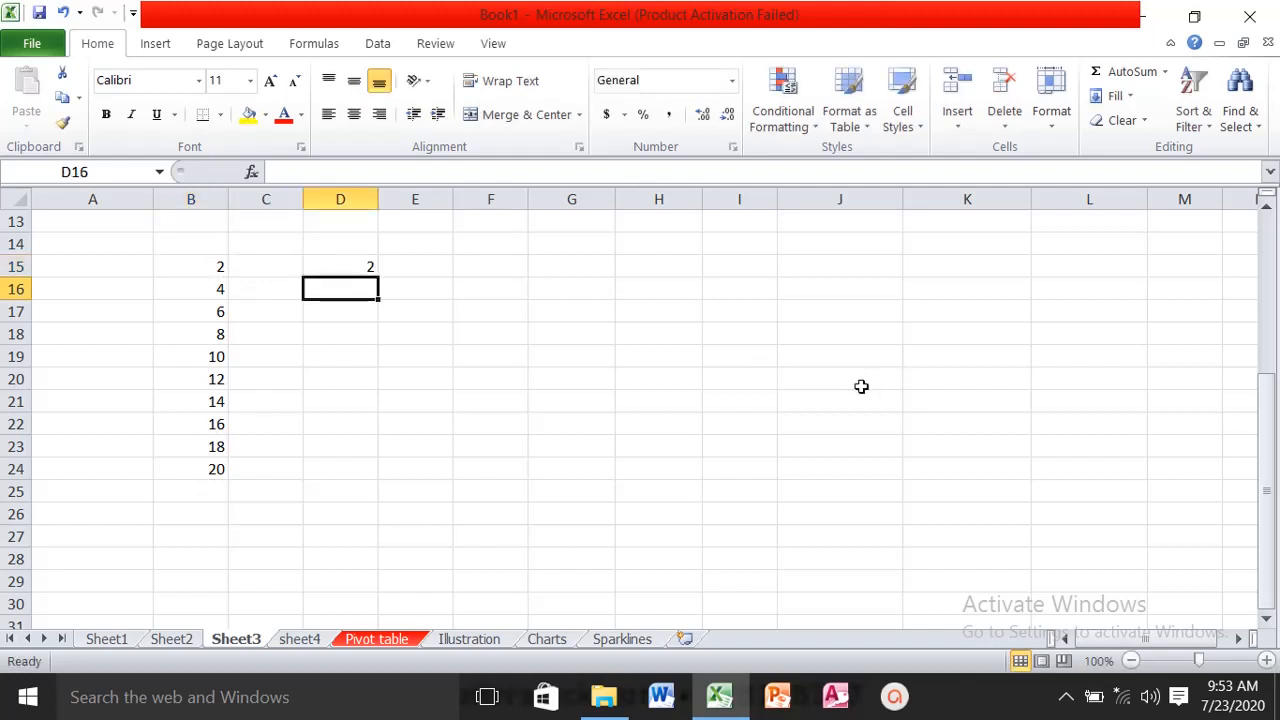
- Fill a growth series down column D from D15 to 8192 in D27, using a step value of 2
{"action": "left_click", "coordinate": [351, 268]}
{"action": "left_click", "coordinate": [1131, 95]}
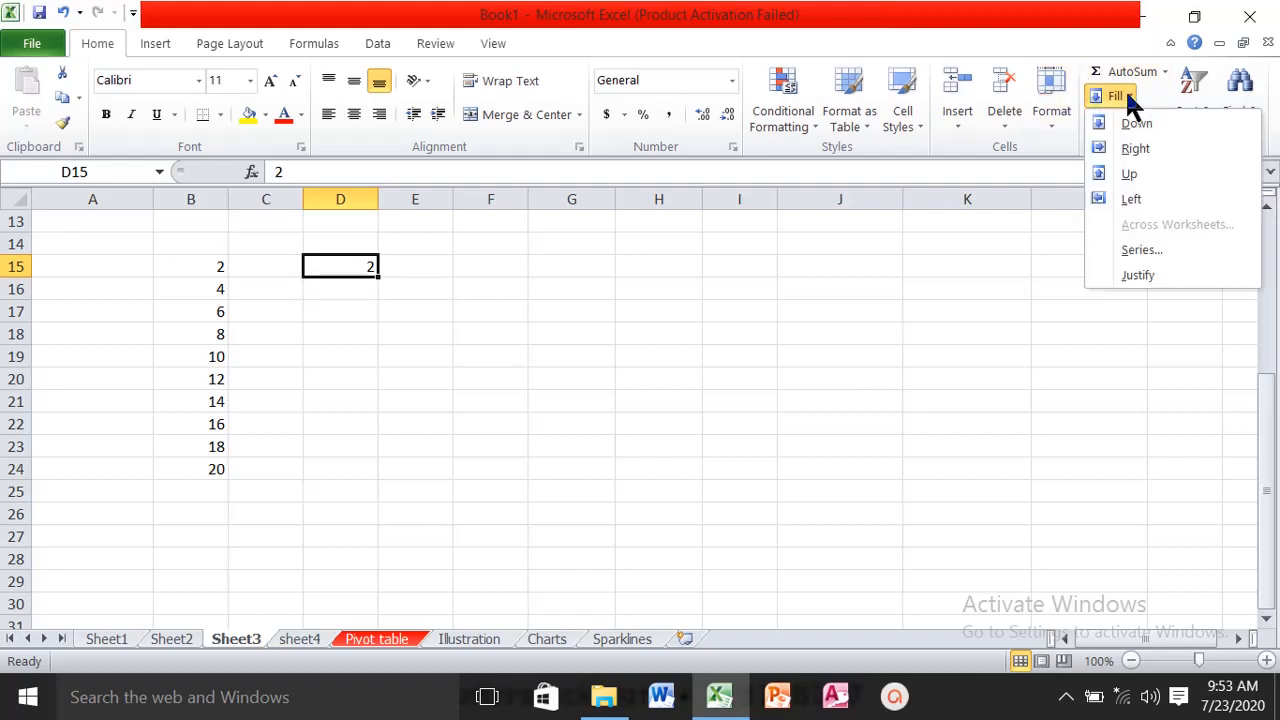
{"action": "left_click", "coordinate": [1182, 246]}
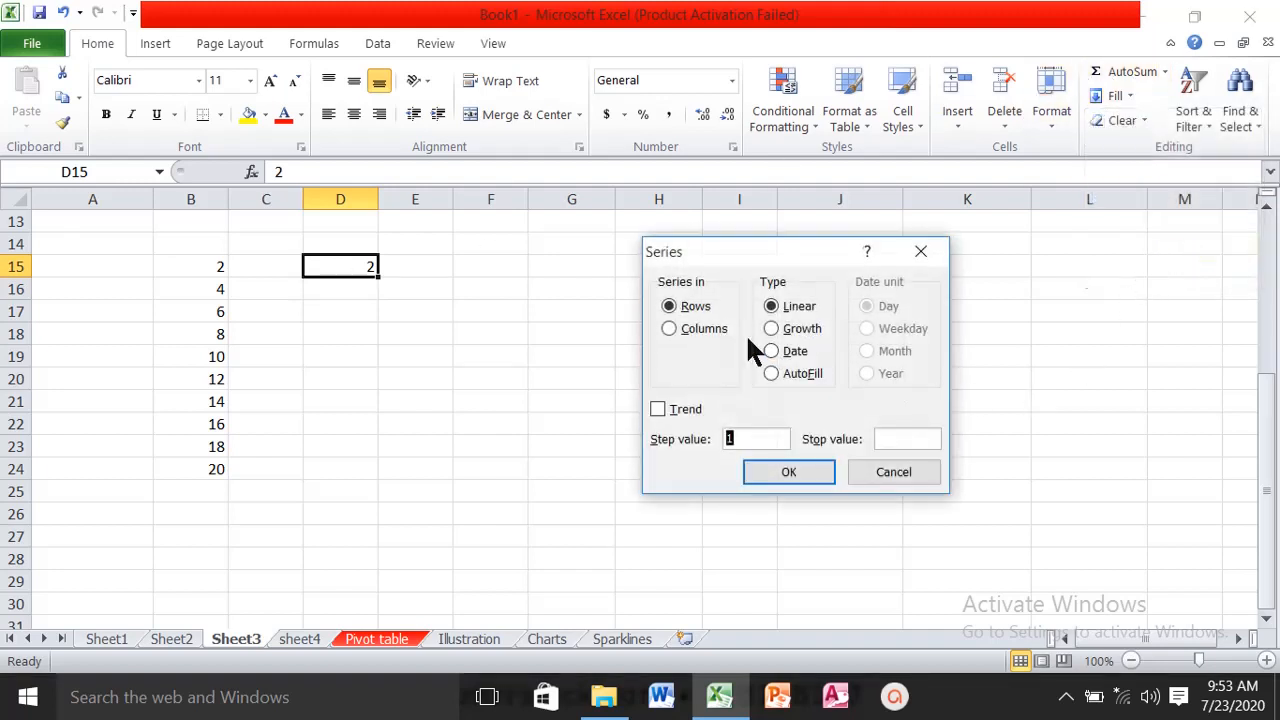
{"action": "left_click", "coordinate": [697, 330]}
{"action": "left_click", "coordinate": [795, 334]}
{"action": "left_click", "coordinate": [746, 435]}
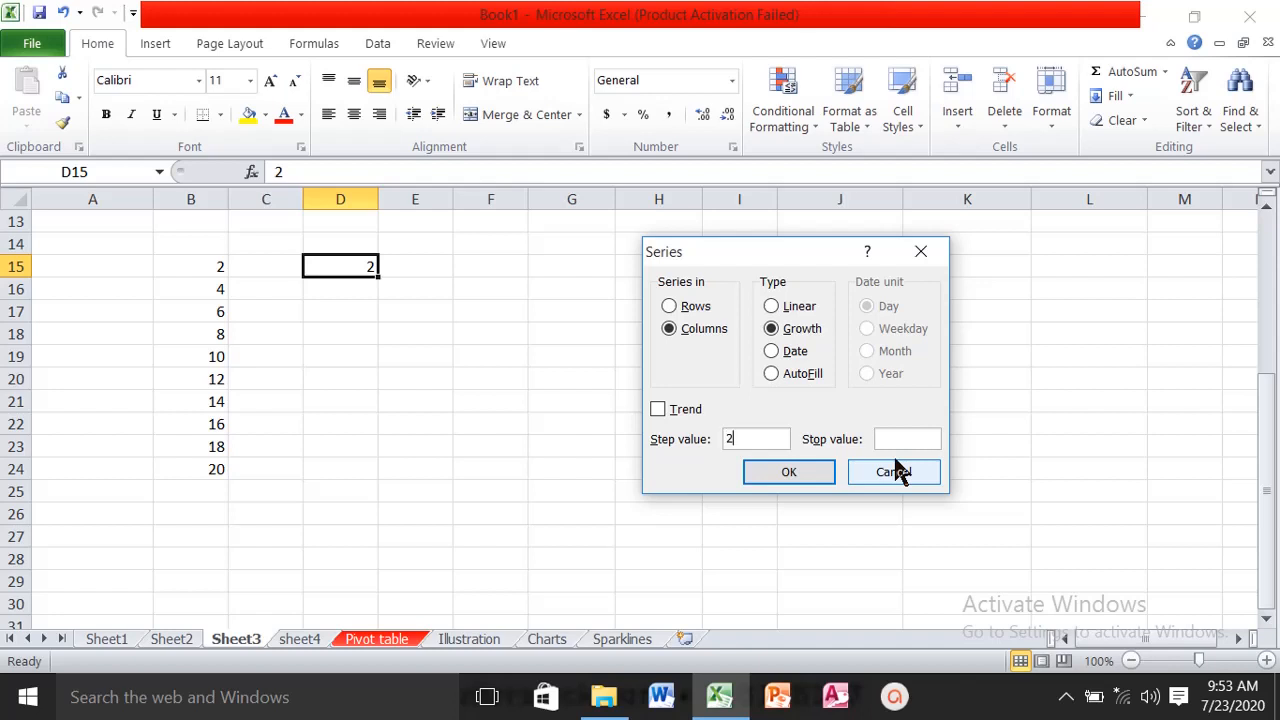
{"action": "left_click", "coordinate": [917, 441]}
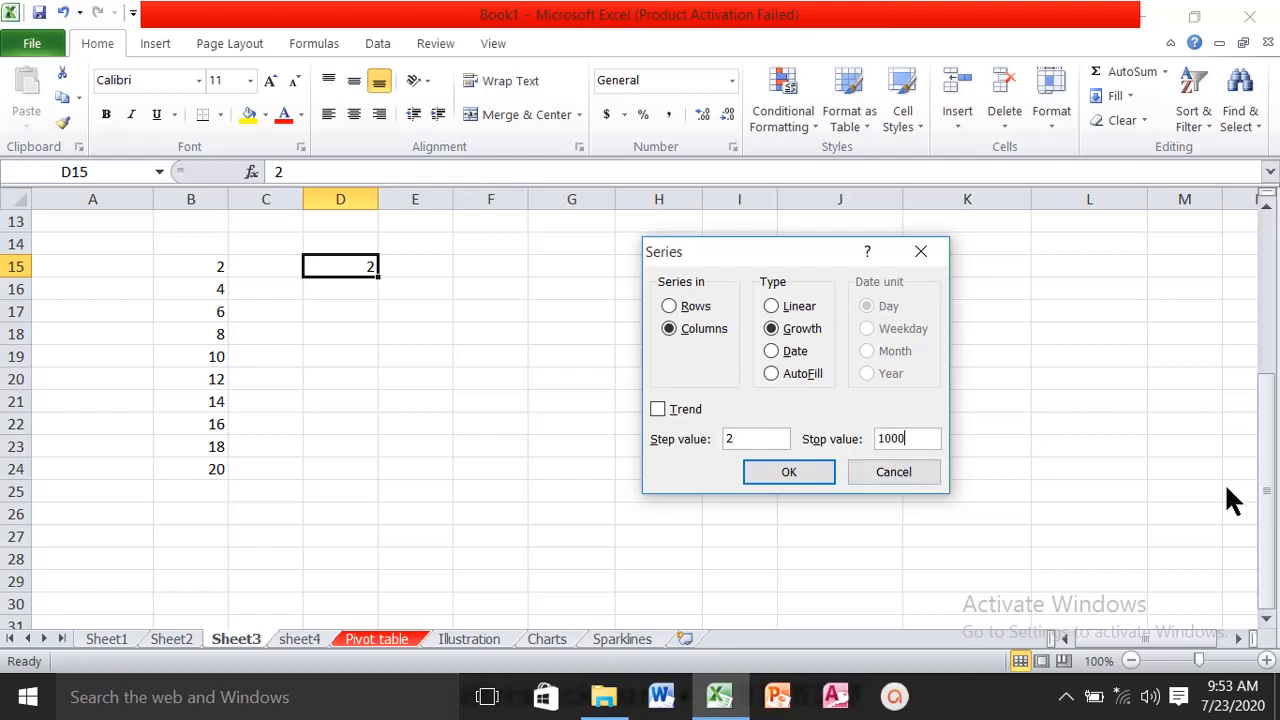
{"action": "left_click", "coordinate": [769, 474]}
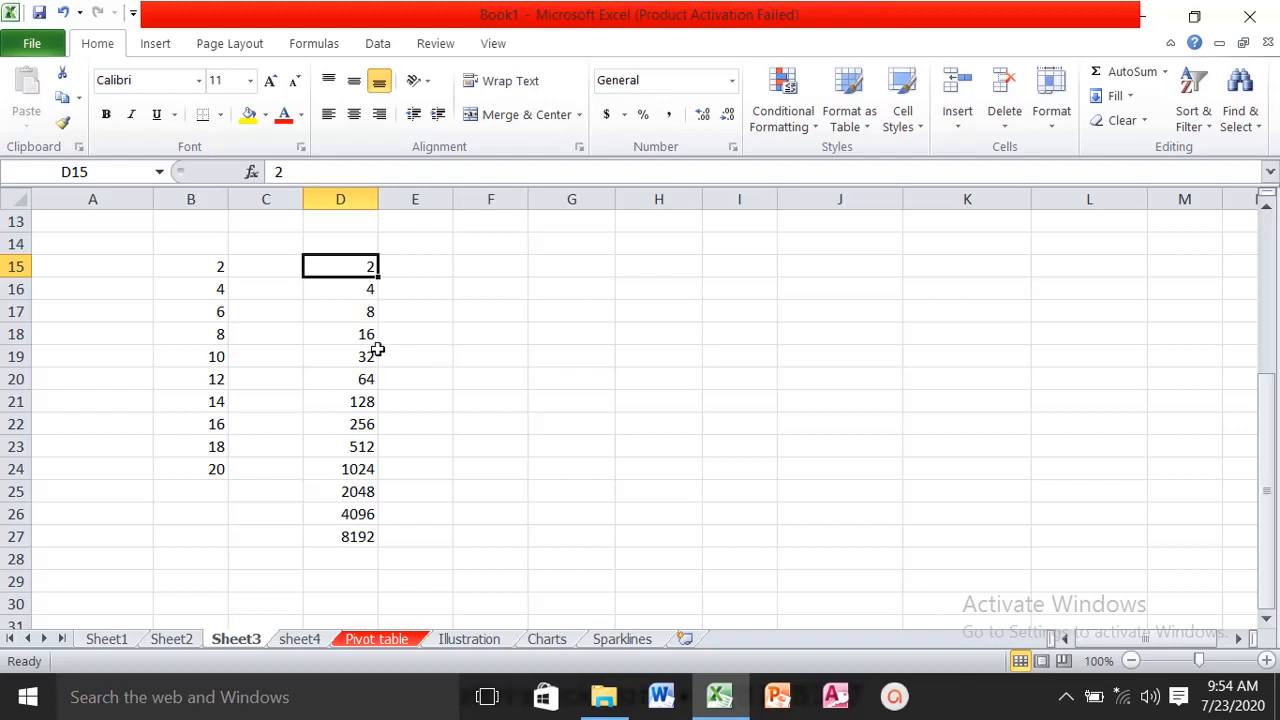
- Enter 3 and 6 in F15:F16 and extend the pattern down to F27 with AutoFill
{"action": "left_click", "coordinate": [494, 262]}
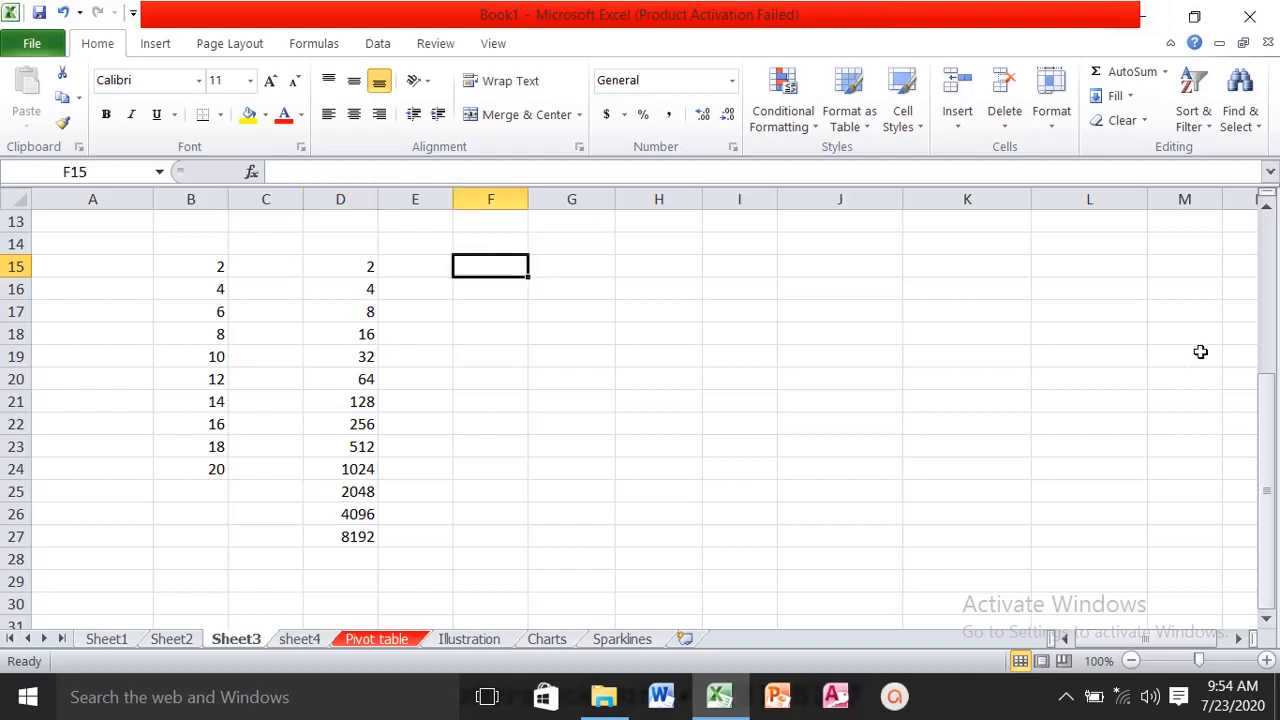
{"action": "type", "text": "3"}
{"action": "key", "text": "Return"}
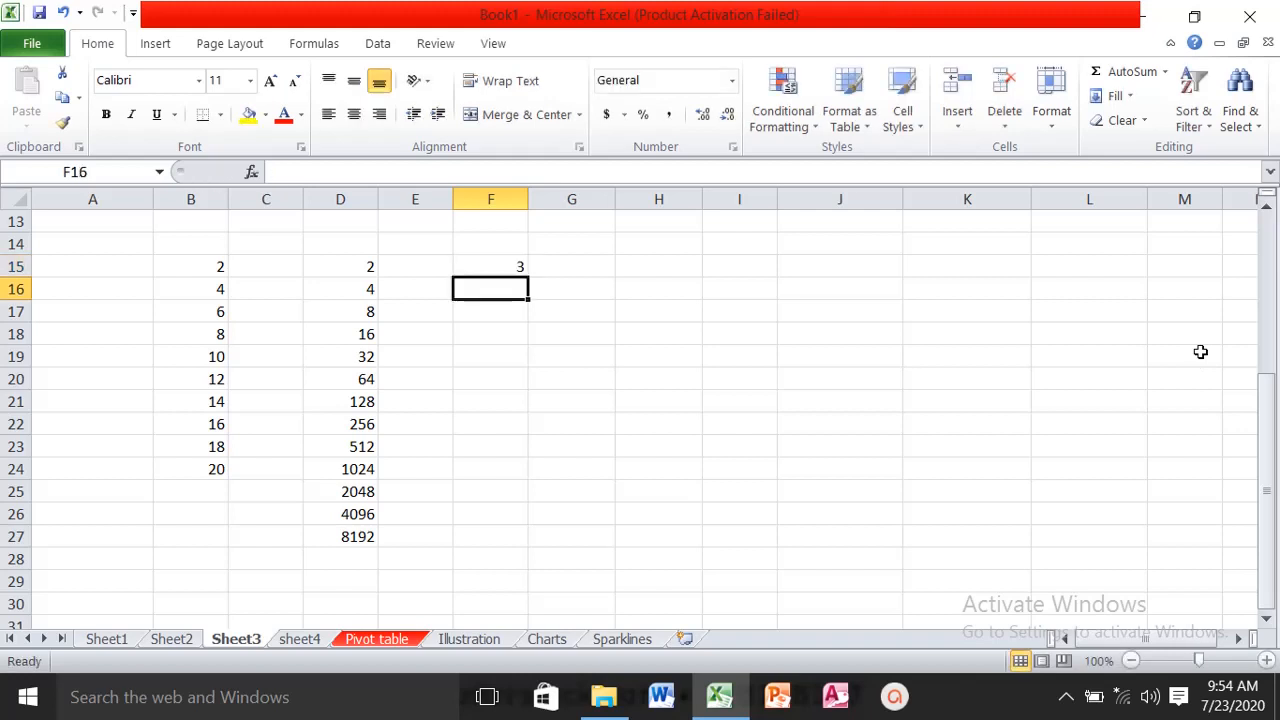
{"action": "type", "text": "6"}
{"action": "key", "text": "Return"}
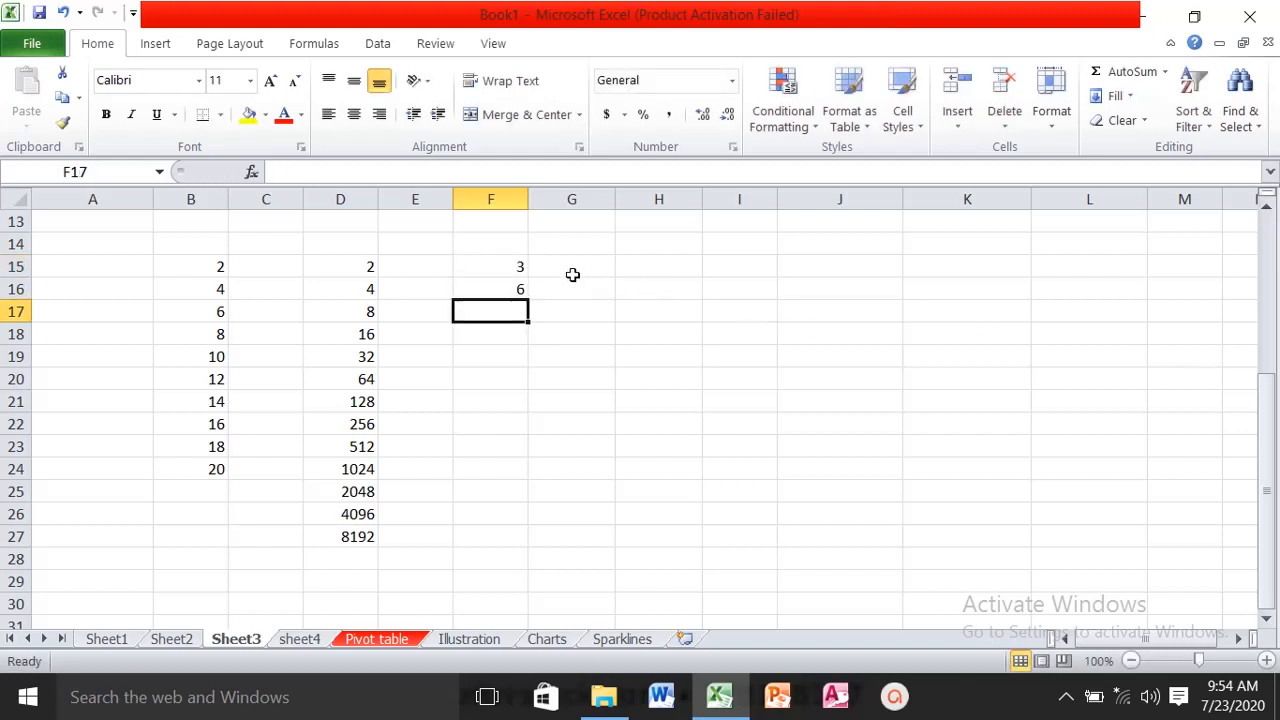
{"action": "left_click_drag", "start_coordinate": [518, 266], "coordinate": [534, 530]}
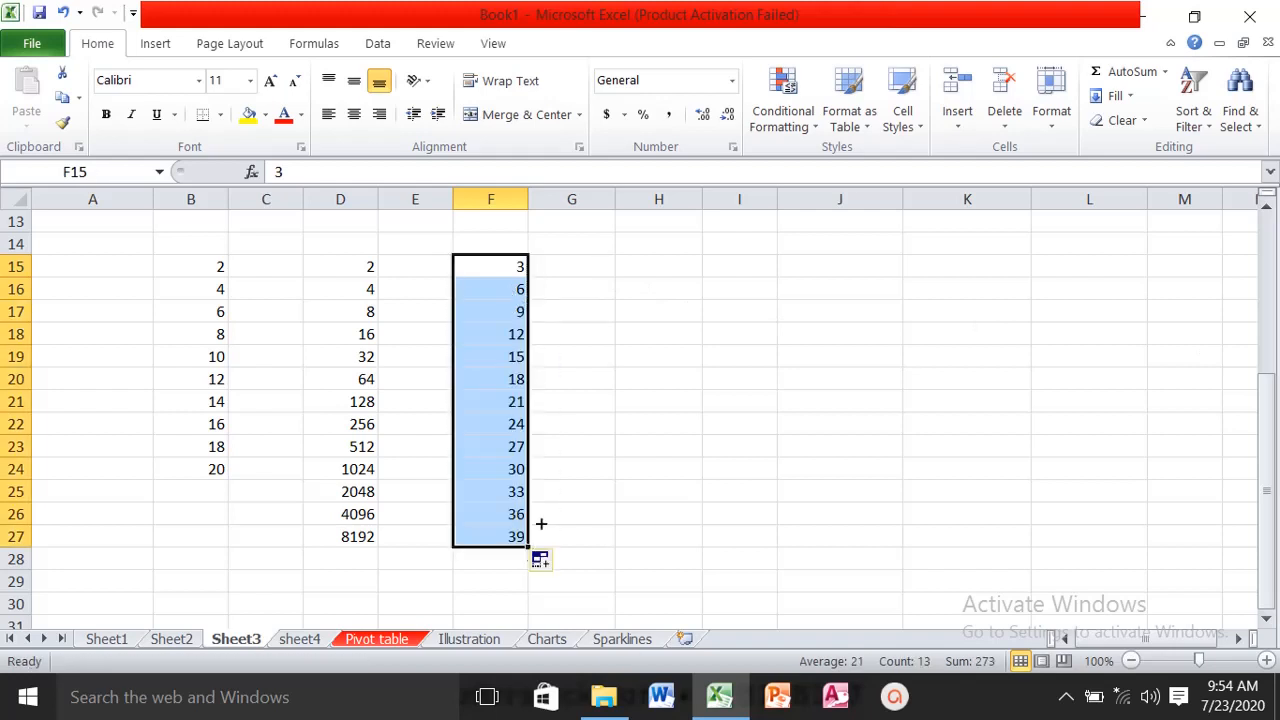
- Enter 1 and 2 in G15:G16 and extend the numbering down to G27 with AutoFill
{"action": "left_click", "coordinate": [580, 263]}
{"action": "type", "text": "1"}
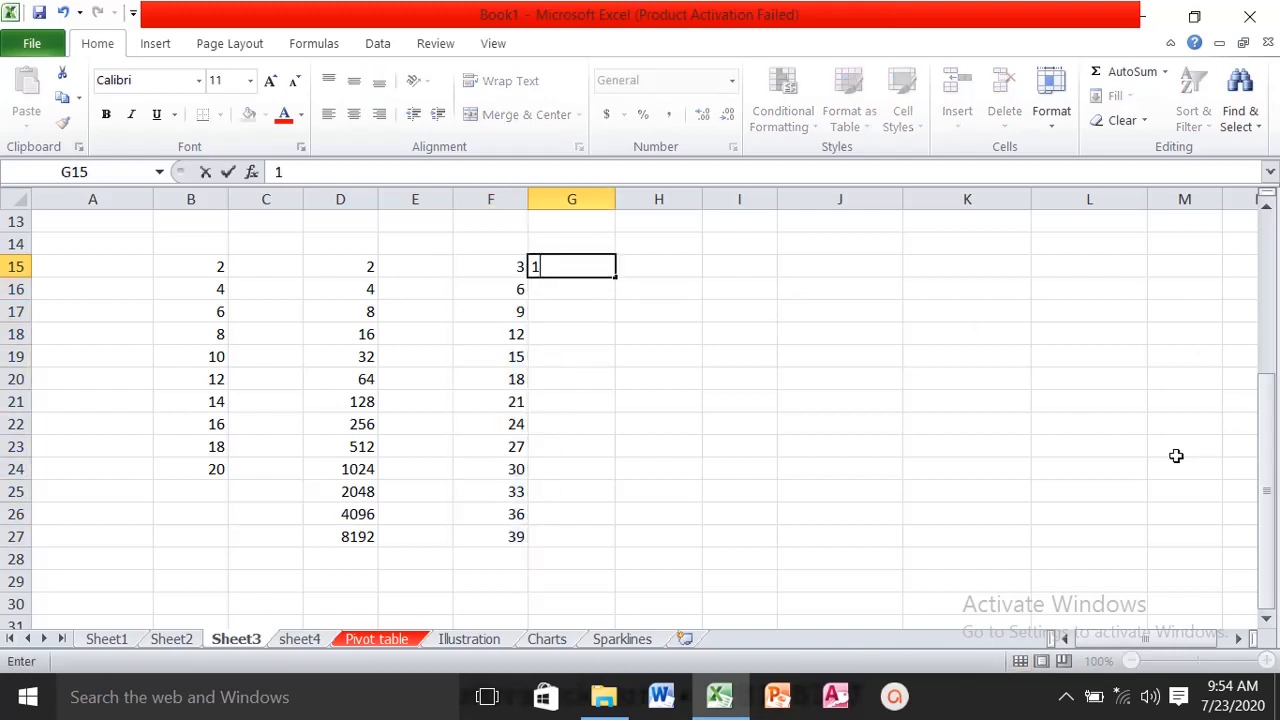
{"action": "key", "text": "Return"}
{"action": "type", "text": "2"}
{"action": "key", "text": "Return"}
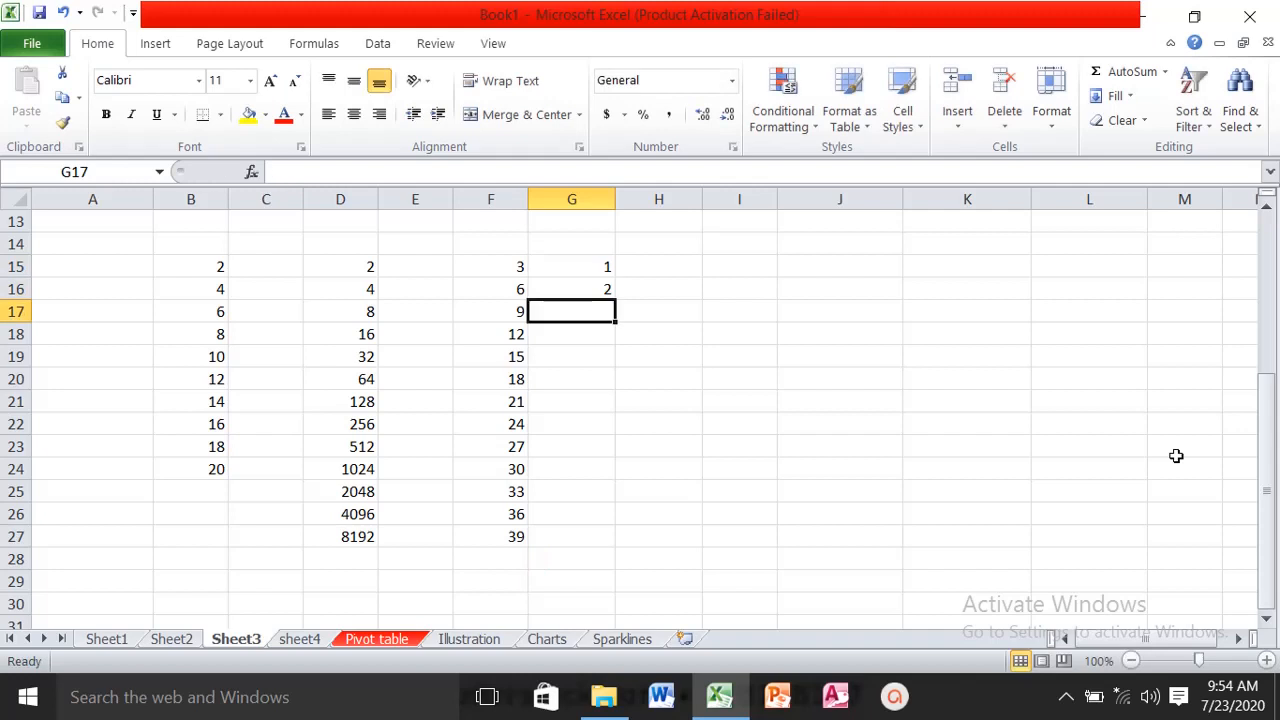
{"action": "left_click_drag", "start_coordinate": [604, 263], "coordinate": [626, 548]}
- Enter jan and feb in H15:H16 and extend the month names down to dec in H26 with AutoFill
{"action": "left_click", "coordinate": [698, 279]}
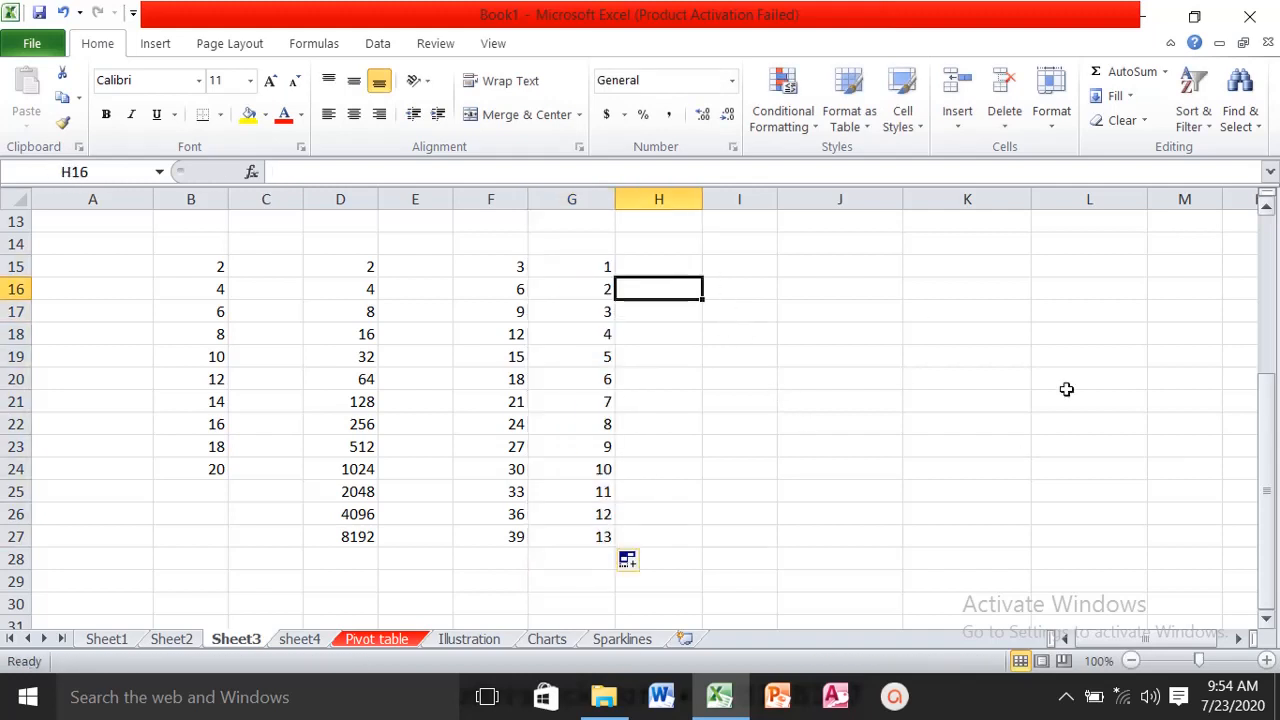
{"action": "left_click", "coordinate": [686, 263]}
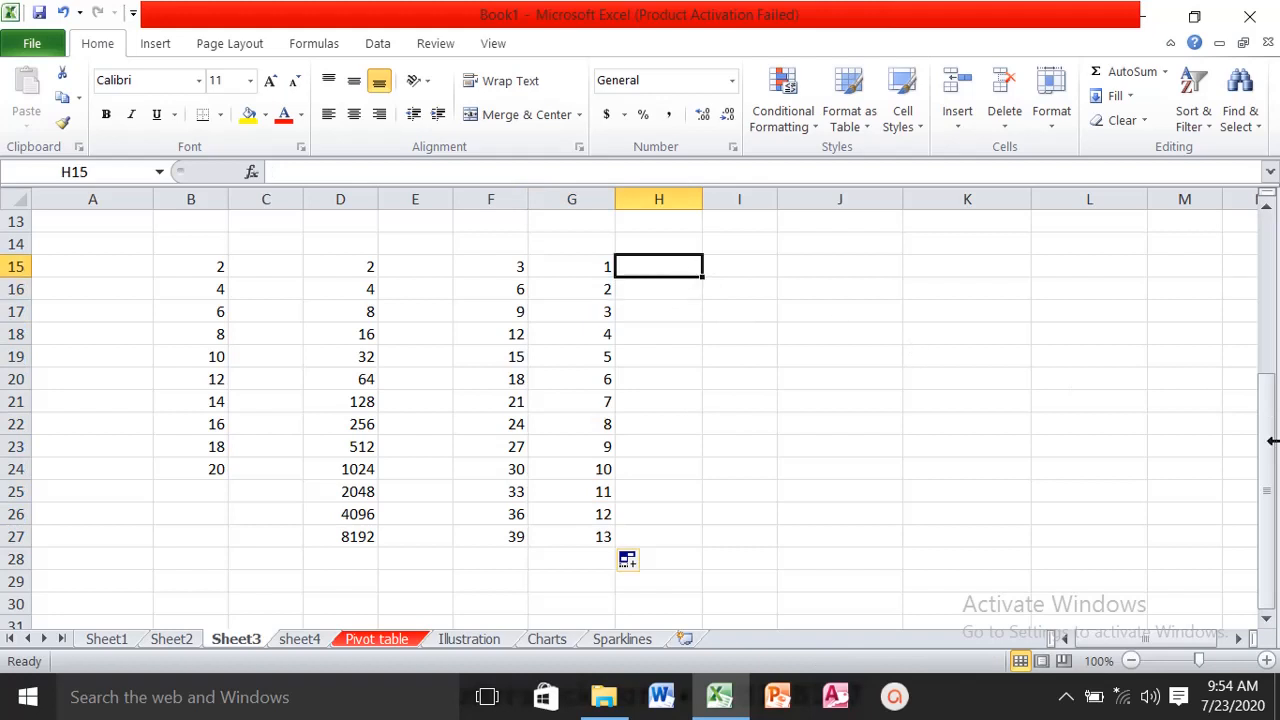
{"action": "type", "text": "jan"}
{"action": "key", "text": "Return"}
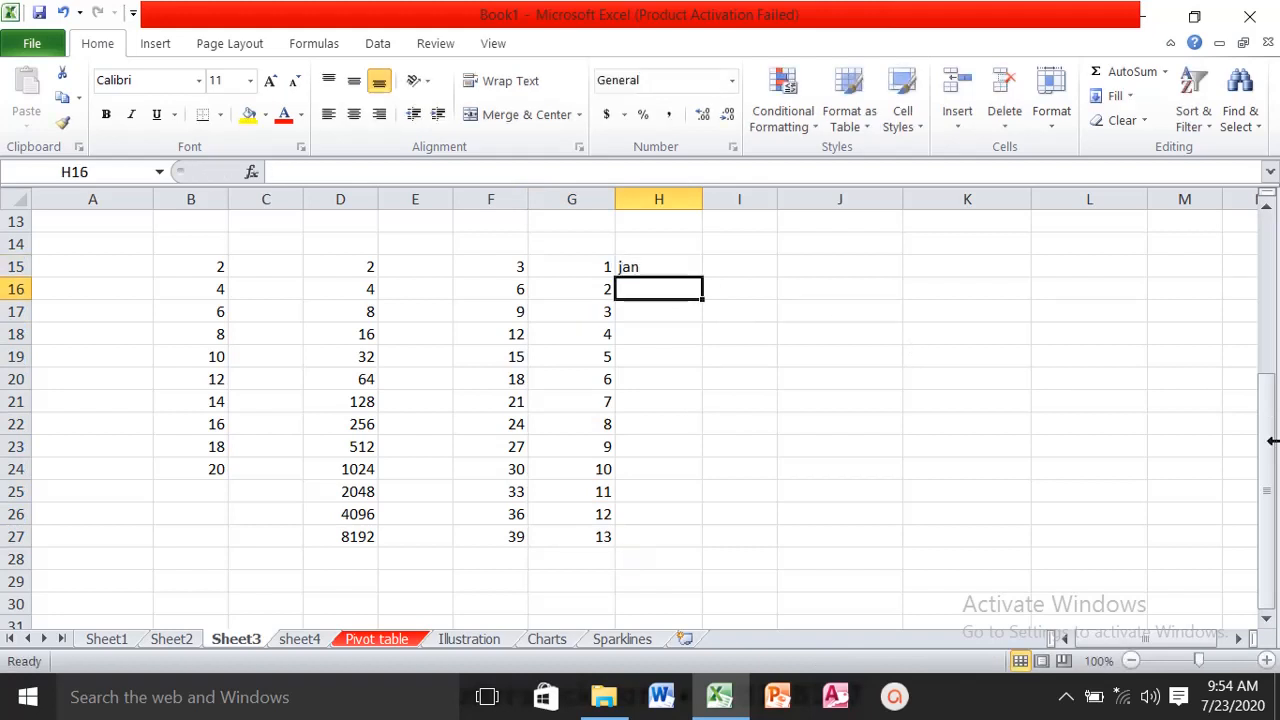
{"action": "type", "text": "feb"}
{"action": "key", "text": "Return"}
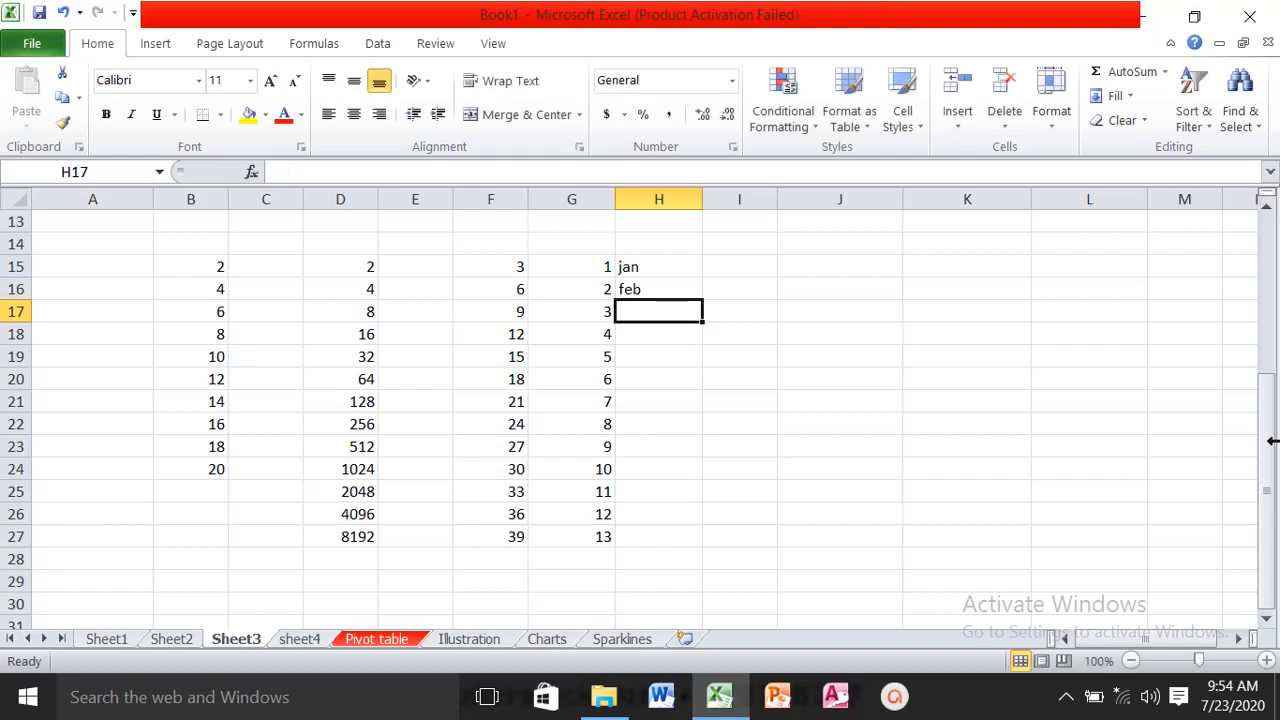
{"action": "left_click_drag", "start_coordinate": [690, 262], "coordinate": [706, 520]}
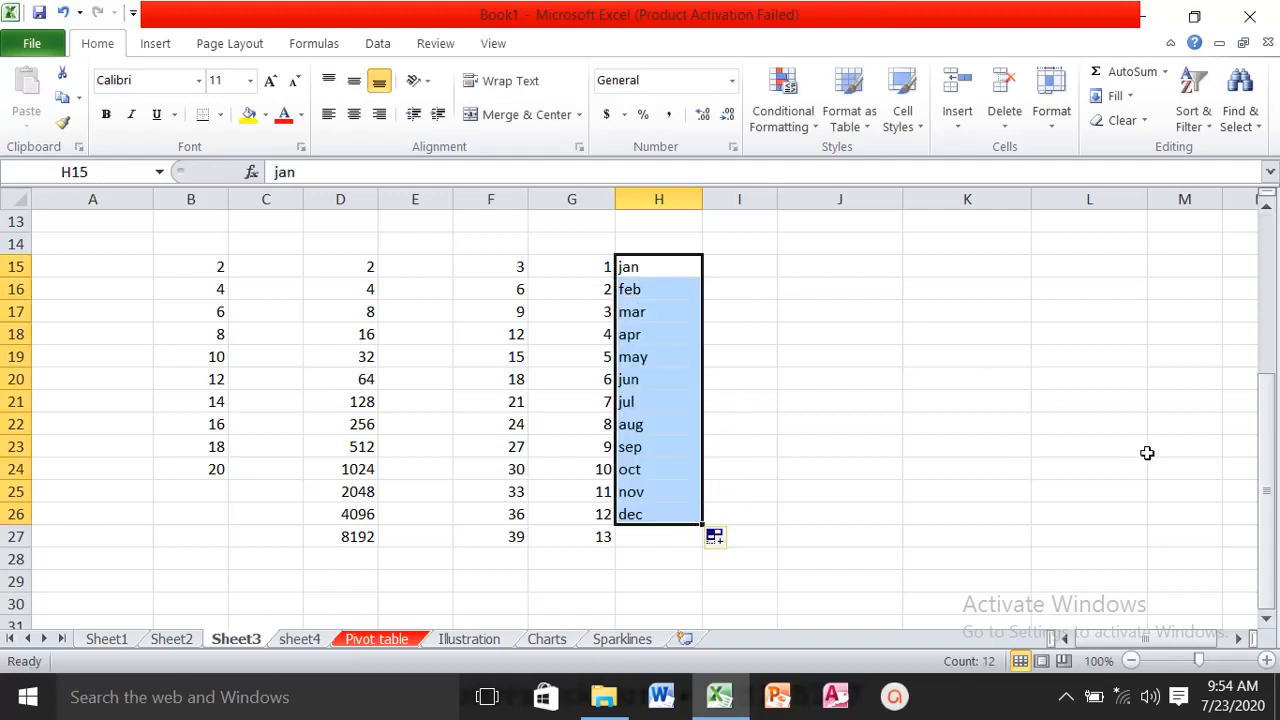
- Enter the long filler text "ksdj jdh sdkjfhsdjf kjsdfhjdsf kjsdfhsdj f kjsdhsd f sdhfjsdf" in cell A32
{"action": "left_click", "coordinate": [1132, 95]}
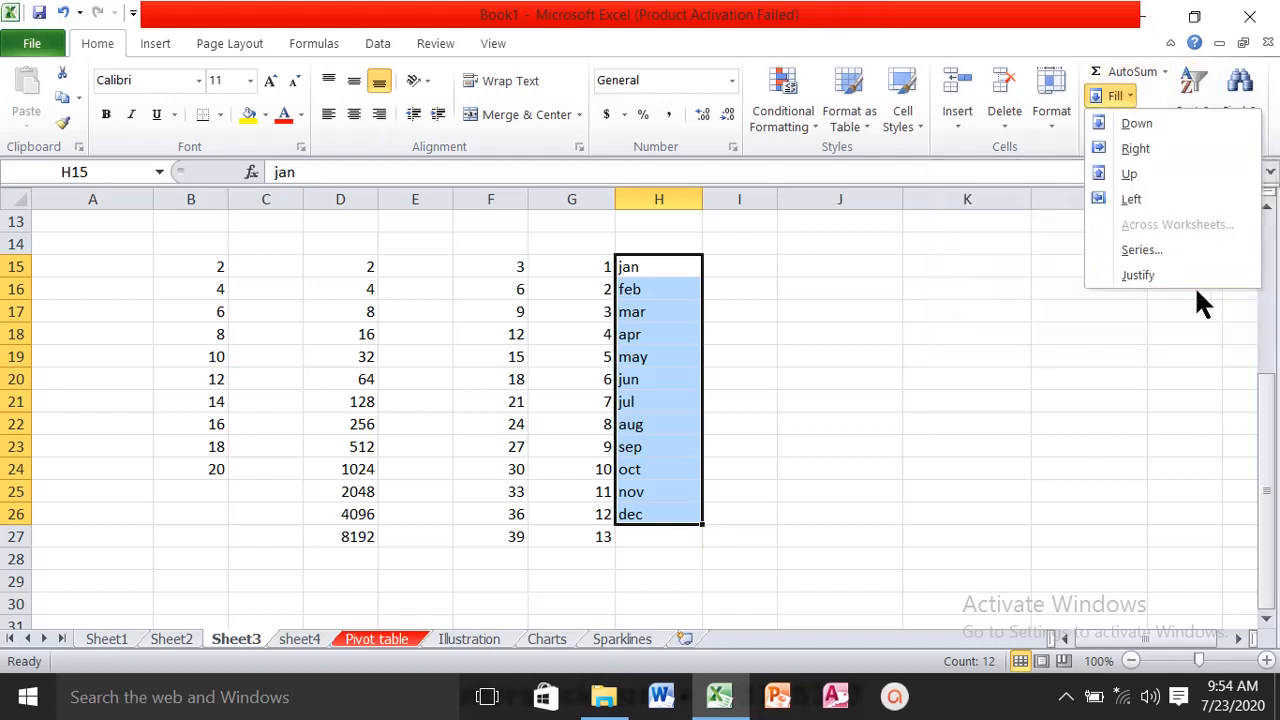
{"action": "left_click", "coordinate": [878, 394]}
{"action": "left_click", "coordinate": [876, 394]}
{"action": "scroll", "coordinate": [874, 389], "scroll_direction": "down", "scroll_amount": 5}
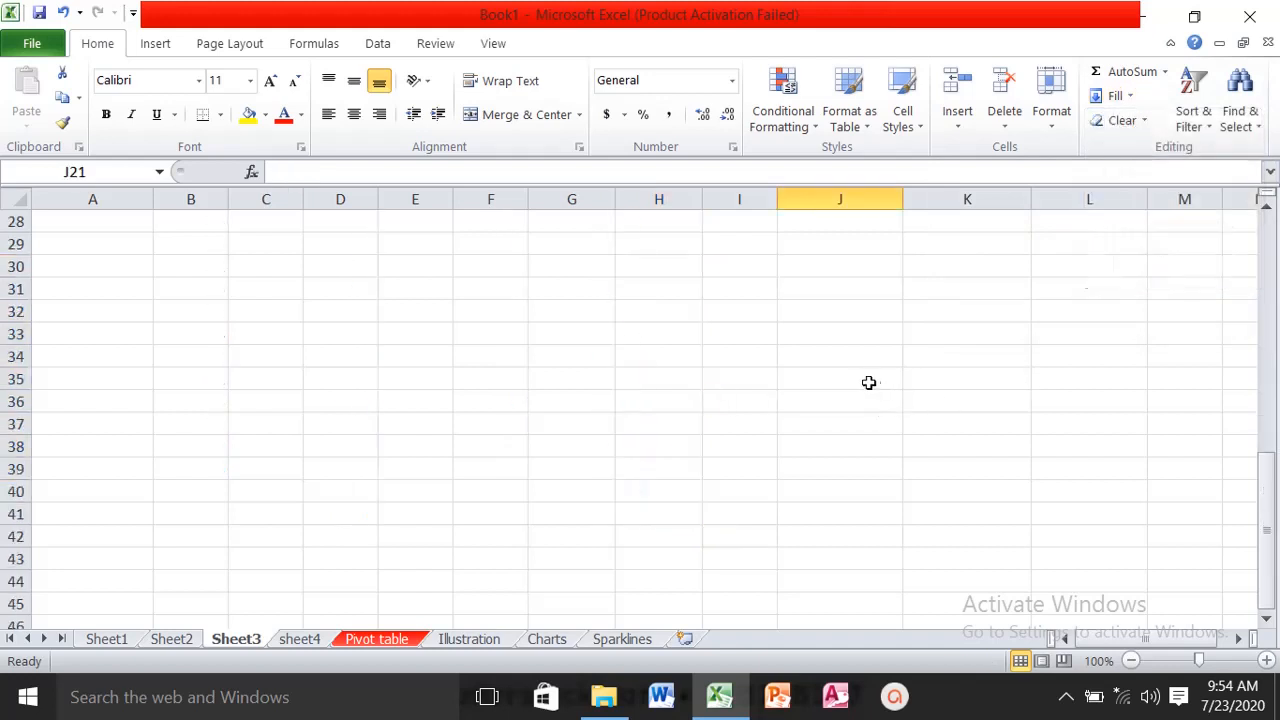
{"action": "left_click", "coordinate": [99, 306]}
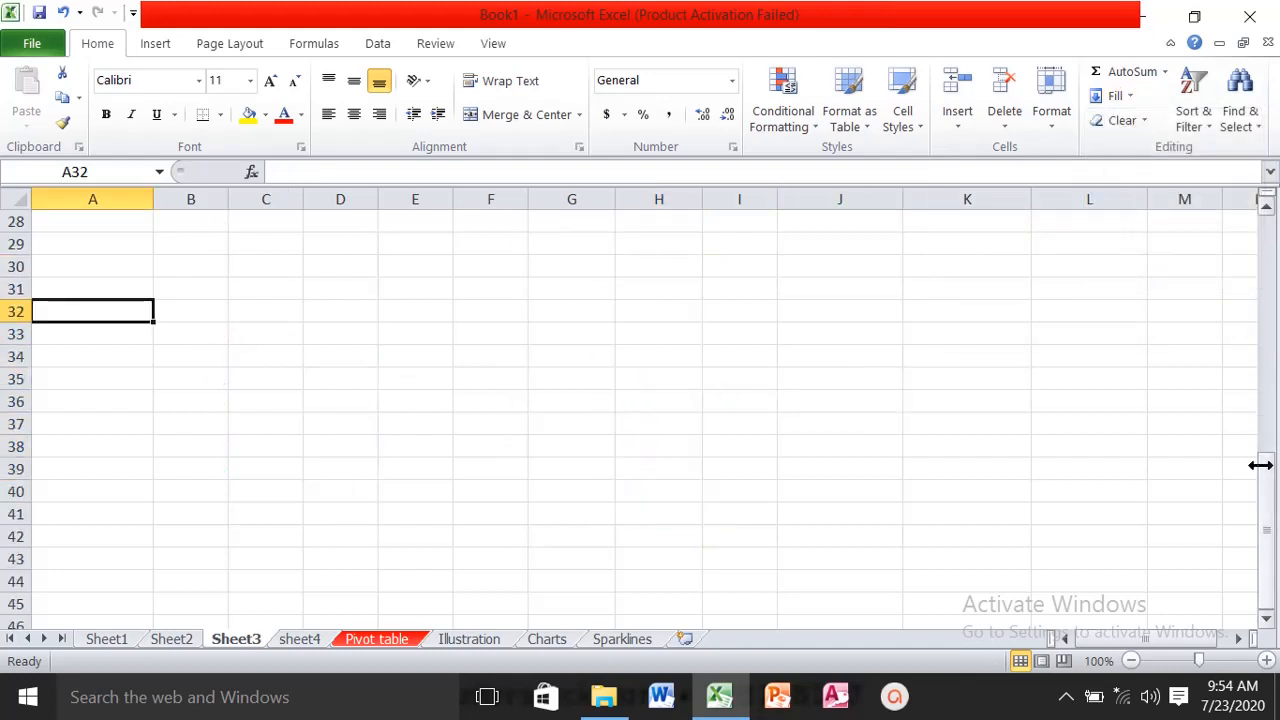
{"action": "type", "text": "ksdj"}
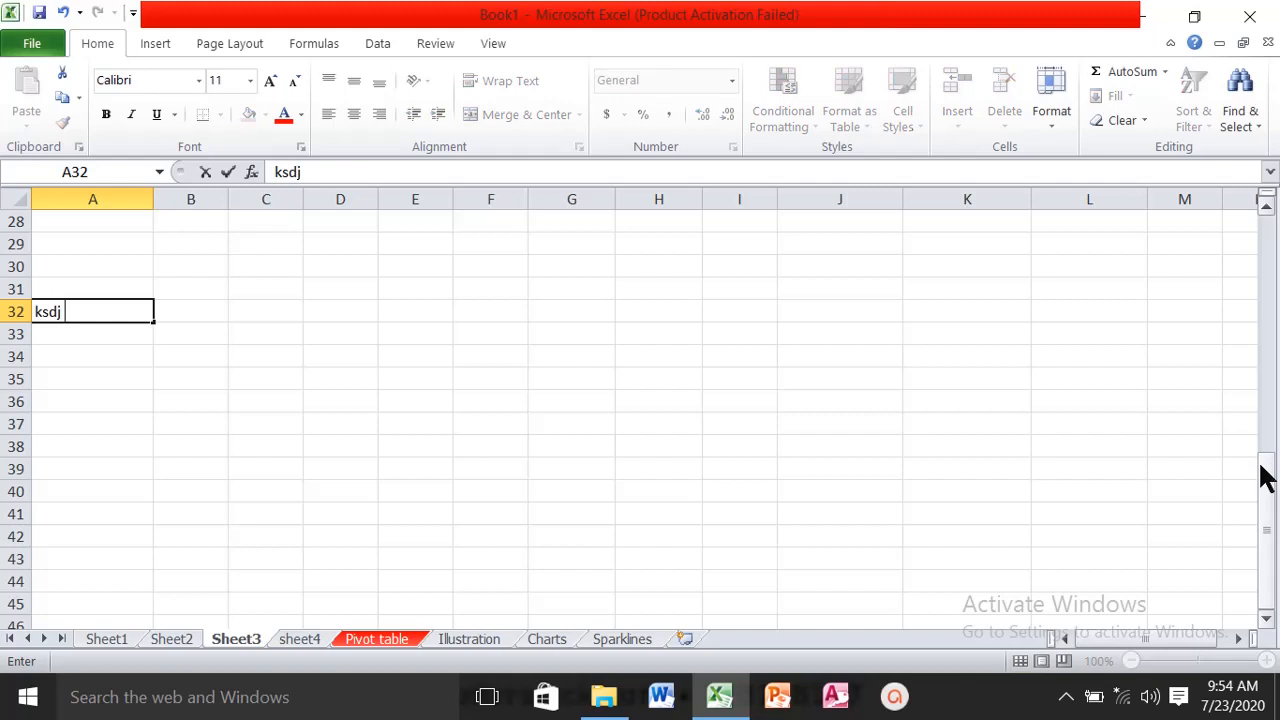
{"action": "type", "text": " jdh sdkjf"}
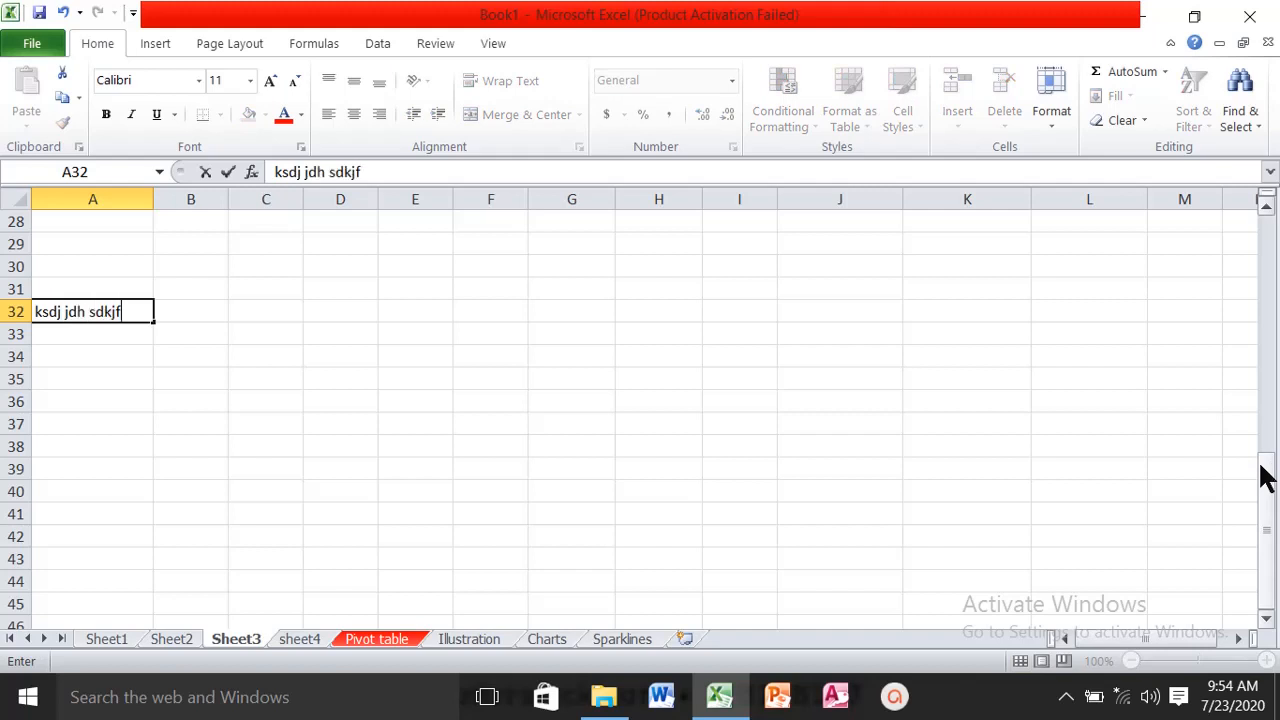
{"action": "type", "text": "hsdjf kjsdfhjdsf  kjsdfhsdj f"}
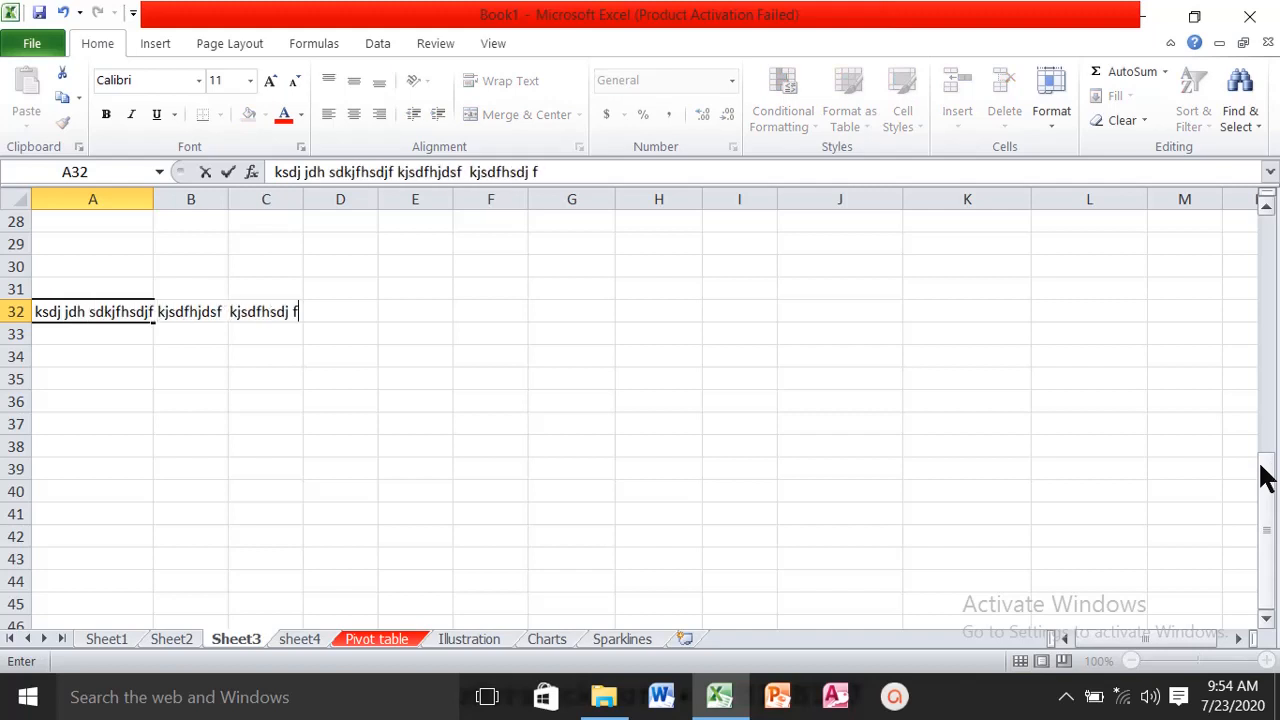
{"action": "type", "text": " kjsdhsd f sdhfjsd"}
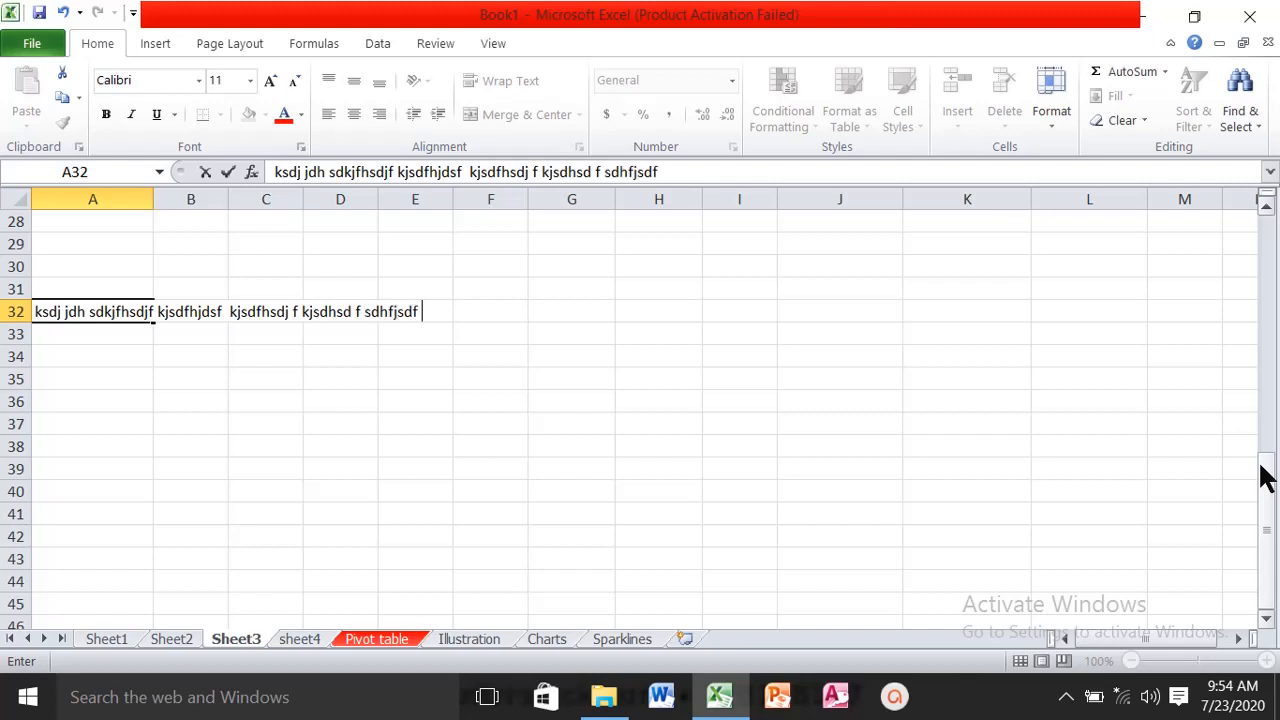
{"action": "type", "text": "f"}
{"action": "left_click", "coordinate": [206, 380]}
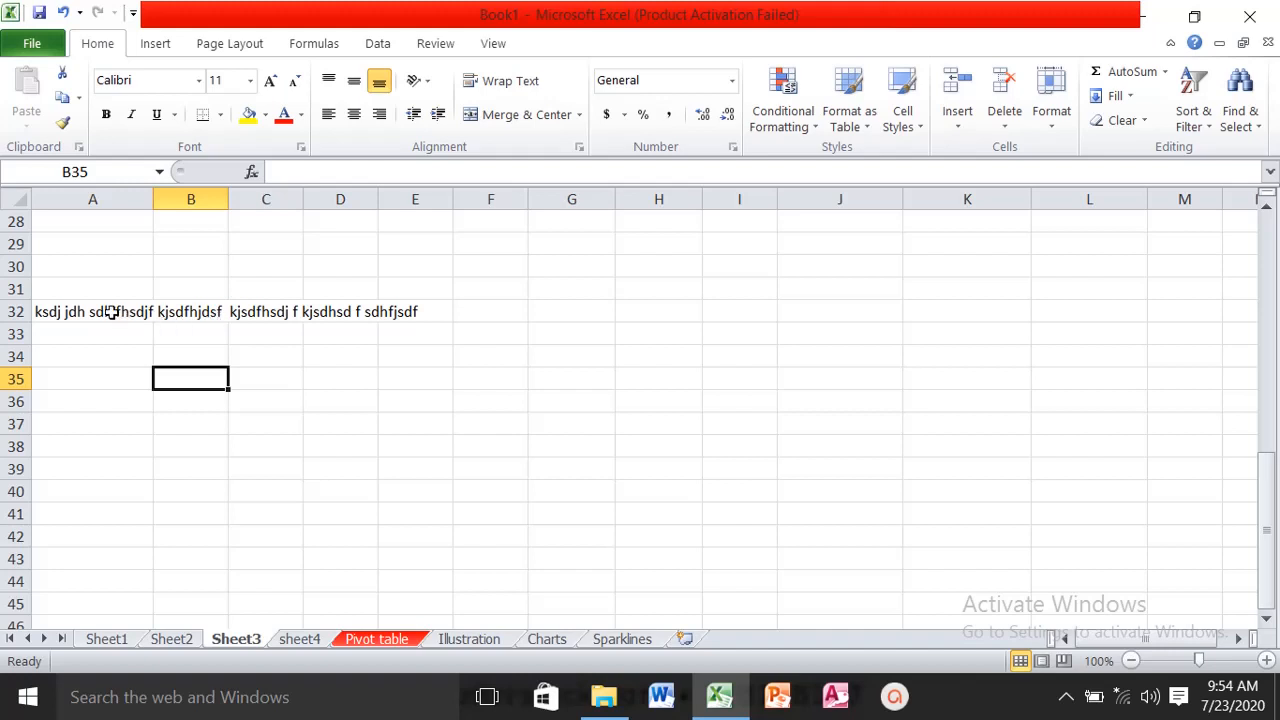
- Split the long filler text in A32 down column A by applying Fill Justify to A32:A39
{"action": "left_click_drag", "start_coordinate": [111, 312], "coordinate": [108, 438]}
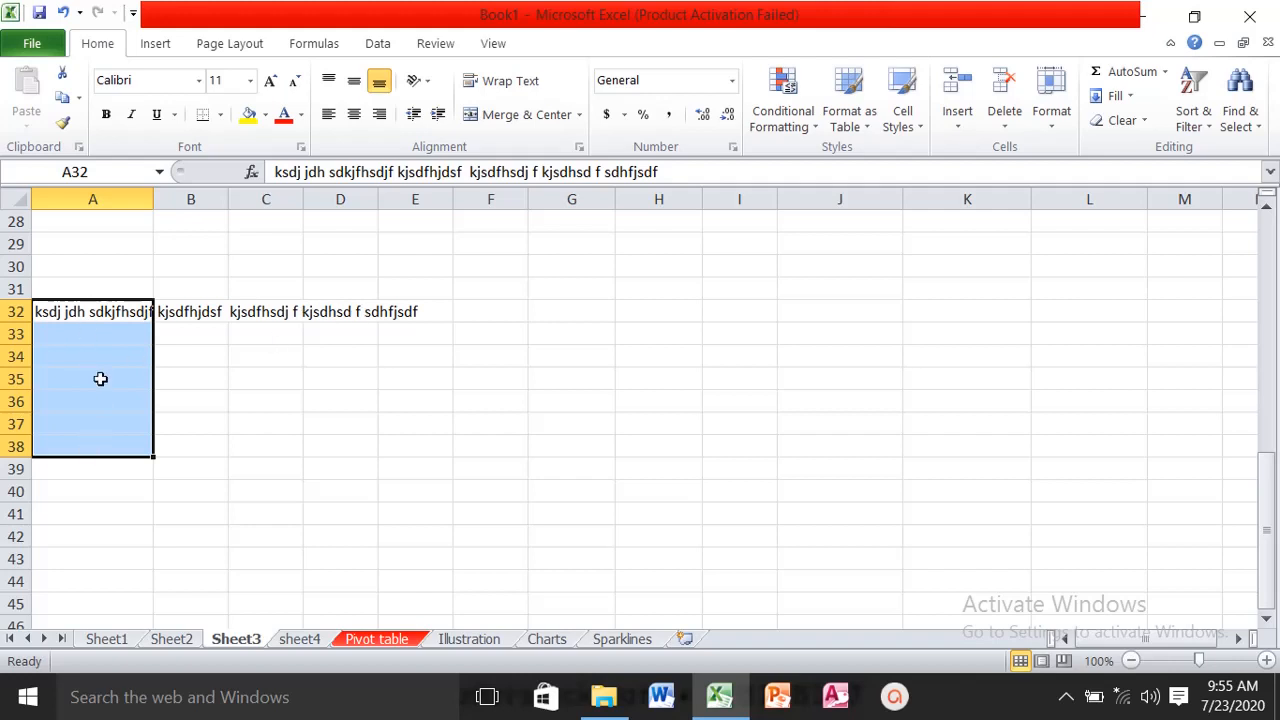
{"action": "left_click_drag", "start_coordinate": [98, 510], "coordinate": [112, 494]}
{"action": "left_click_drag", "start_coordinate": [69, 318], "coordinate": [76, 453]}
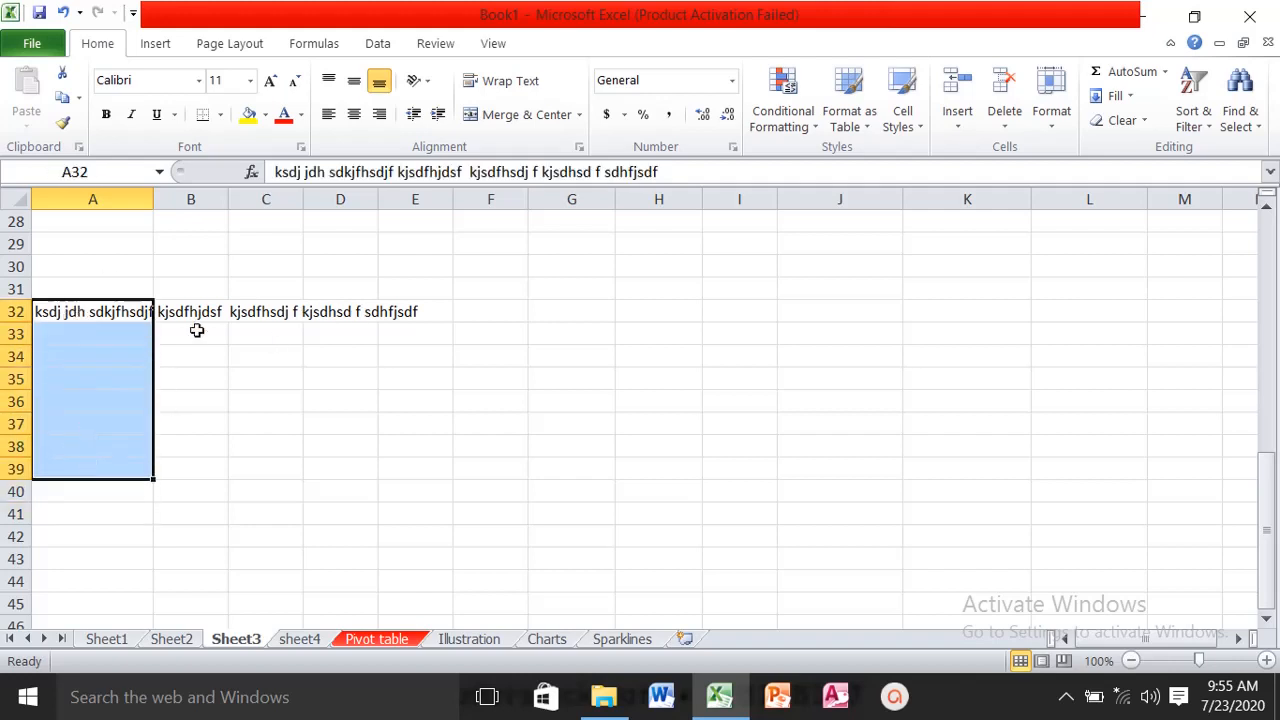
{"action": "left_click", "coordinate": [1125, 96]}
{"action": "left_click", "coordinate": [1150, 276]}
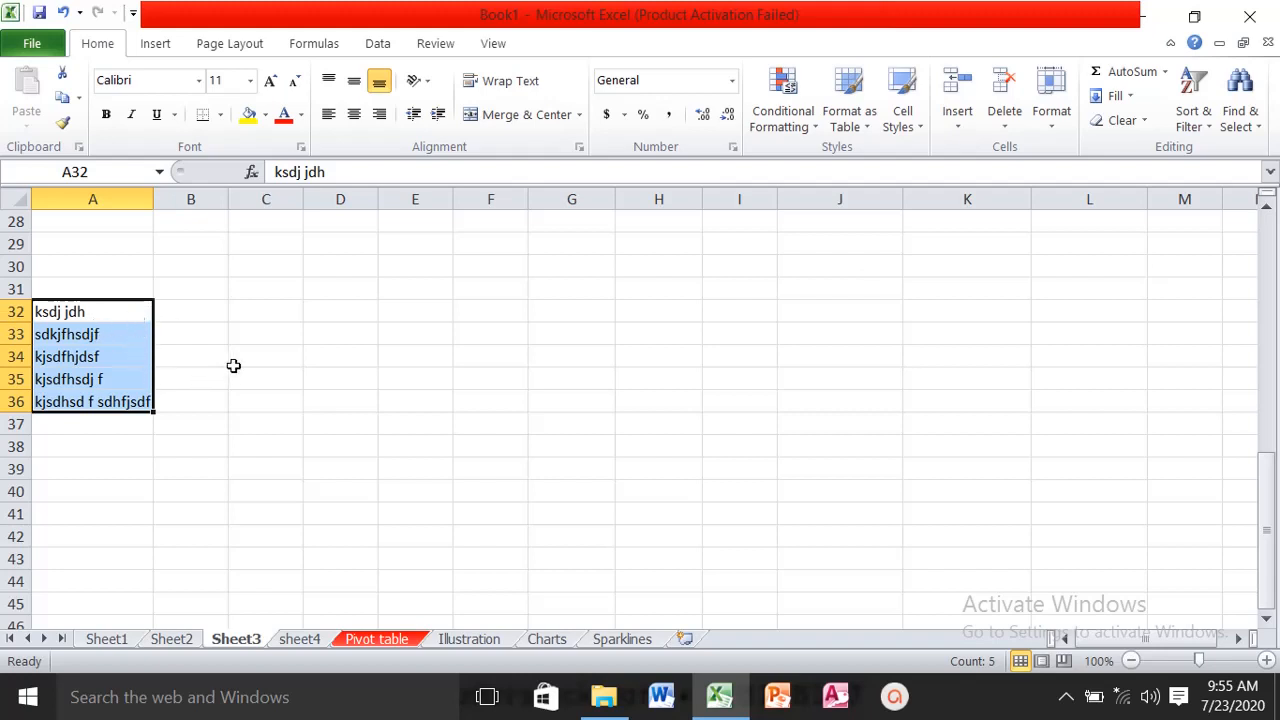
{"action": "left_click", "coordinate": [1165, 72]}
{"action": "left_click", "coordinate": [1165, 72]}
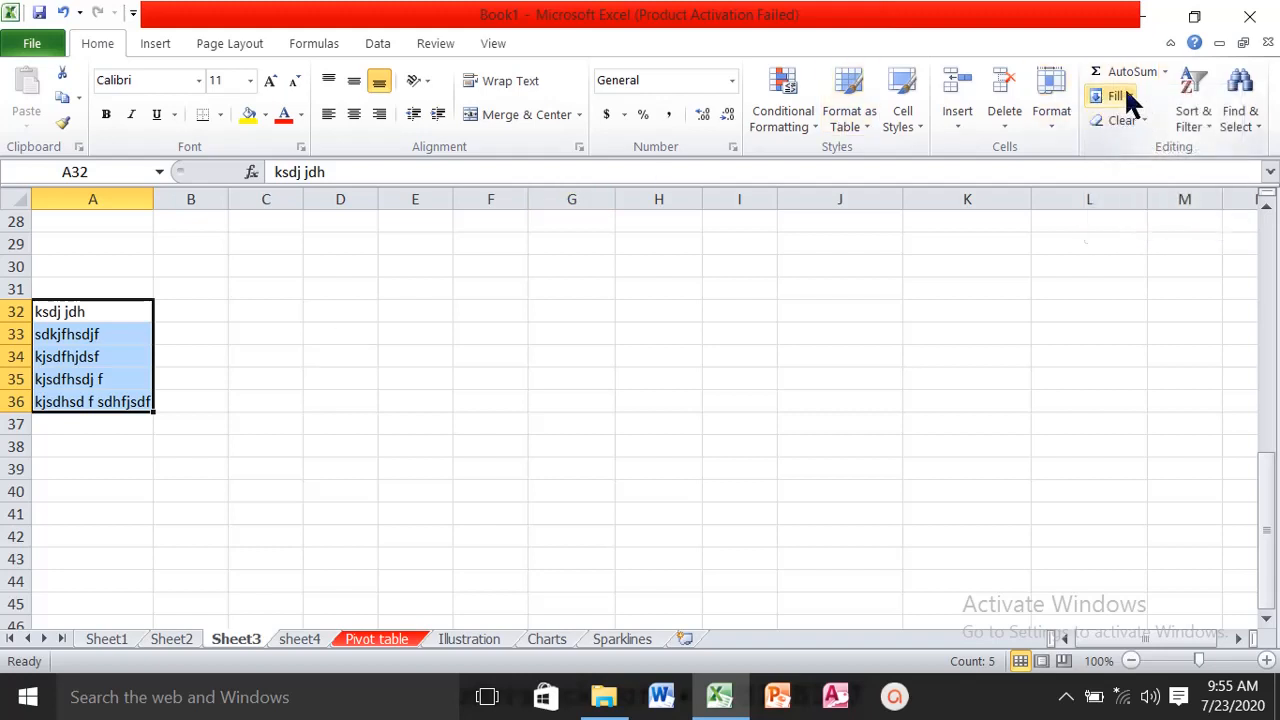
{"action": "left_click", "coordinate": [1125, 96]}
{"action": "left_click", "coordinate": [1127, 99]}
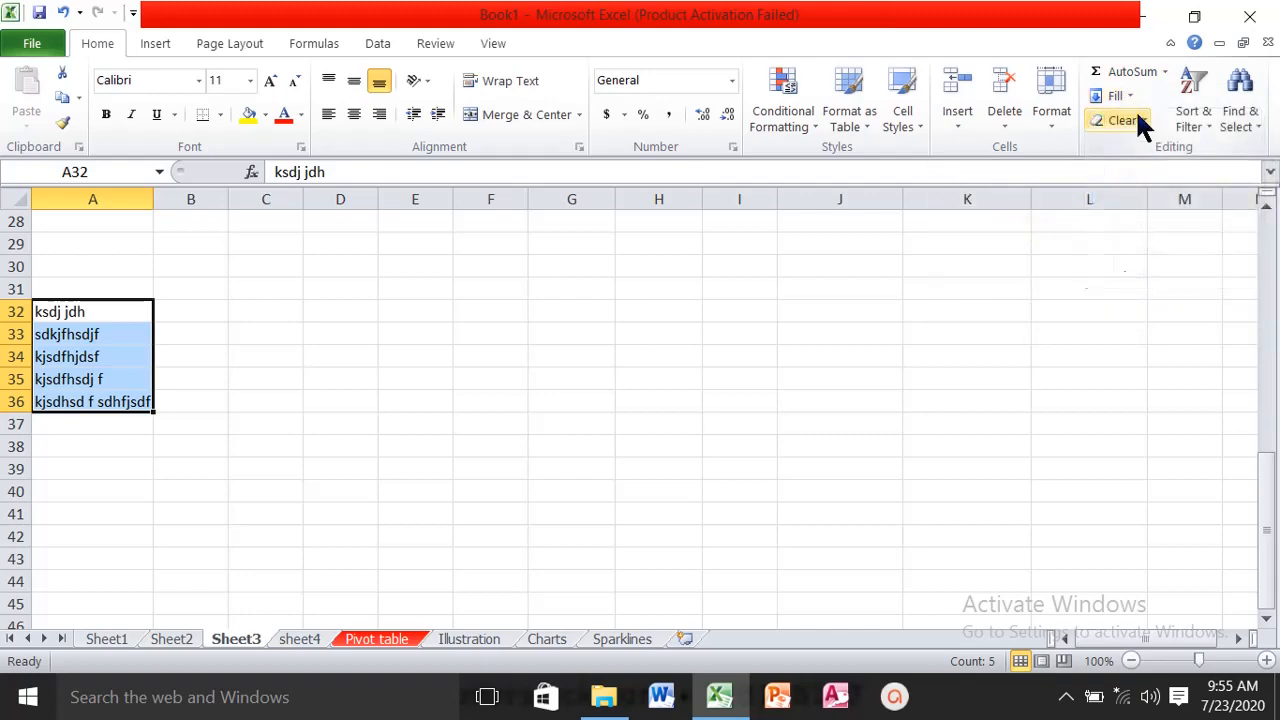
{"action": "left_click", "coordinate": [1140, 115]}
{"action": "left_click", "coordinate": [1140, 120]}
- Set the font colour of the student marks table A1:H8 to Red, Accent 2, Darker 25%
{"action": "scroll", "coordinate": [434, 412], "scroll_direction": "up", "scroll_amount": 9}
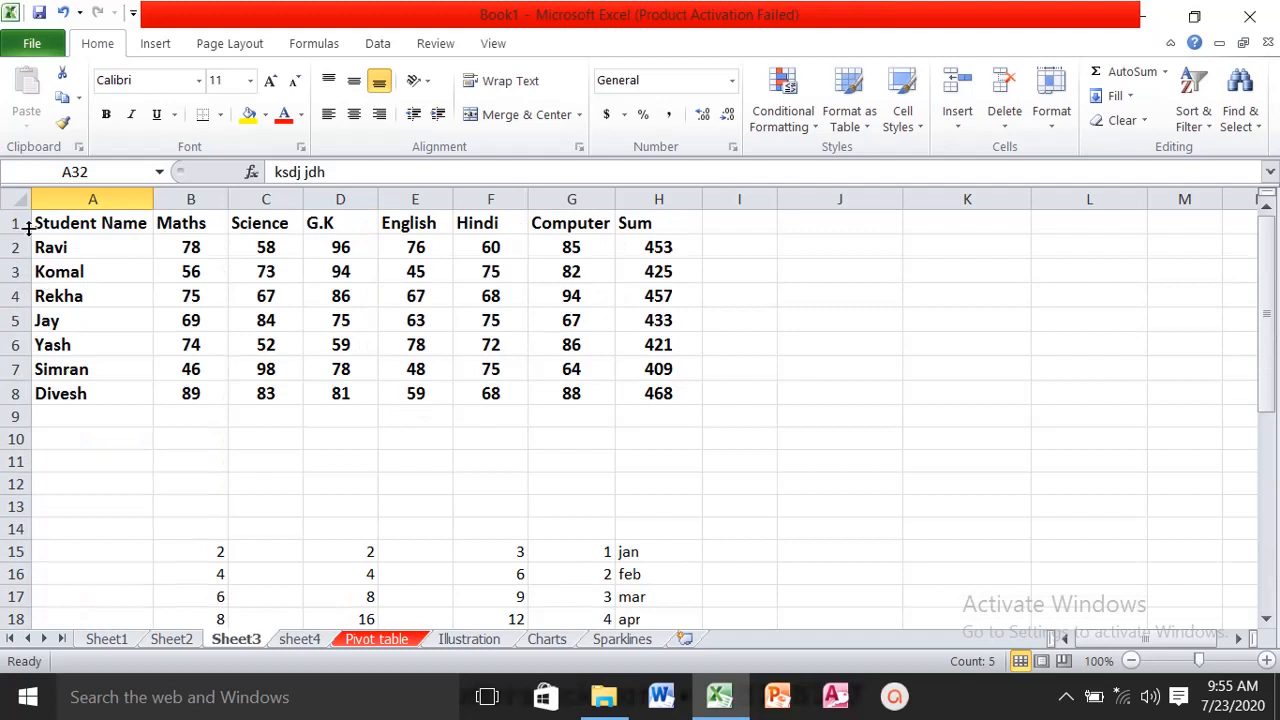
{"action": "left_click_drag", "start_coordinate": [53, 222], "coordinate": [623, 381]}
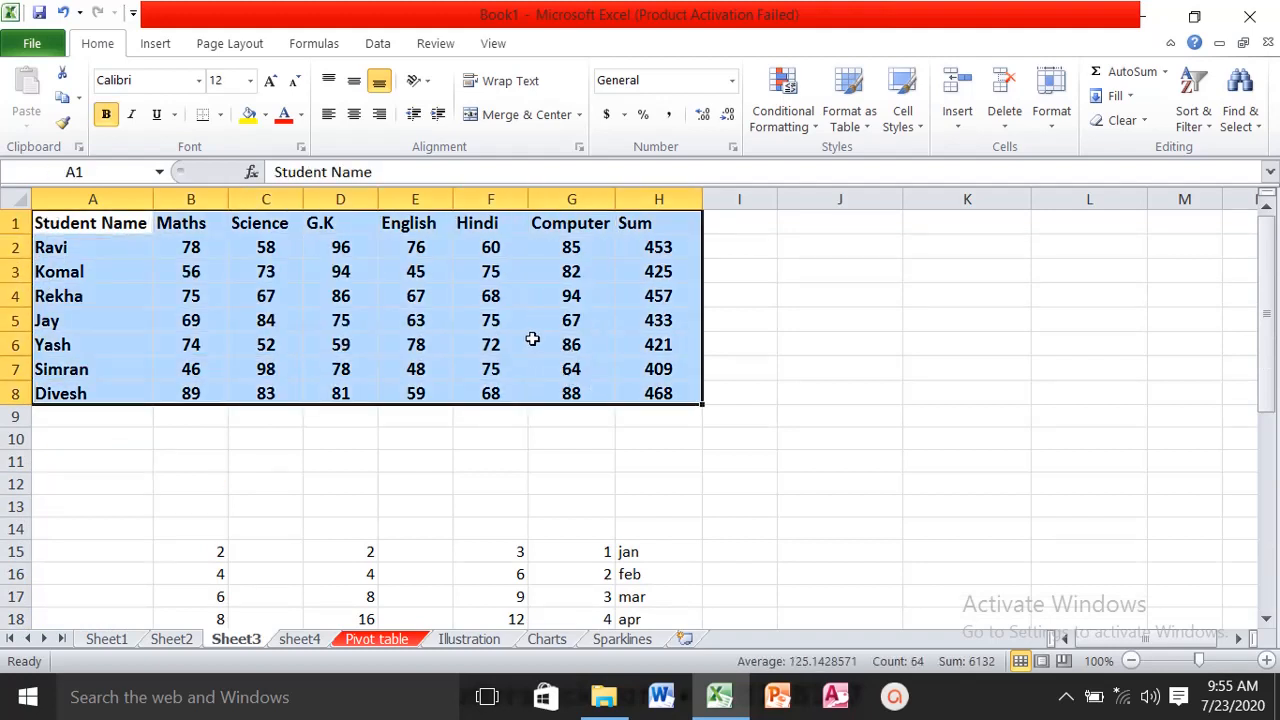
{"action": "left_click", "coordinate": [300, 114]}
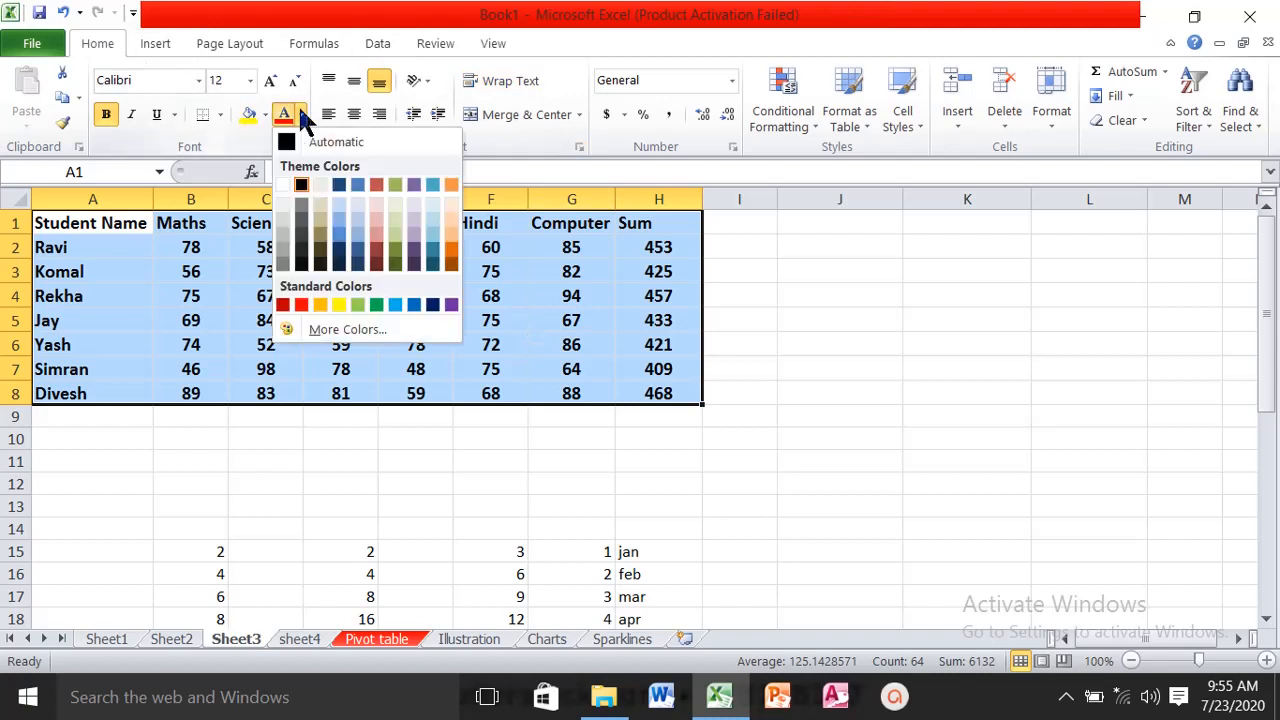
{"action": "left_click", "coordinate": [384, 252]}
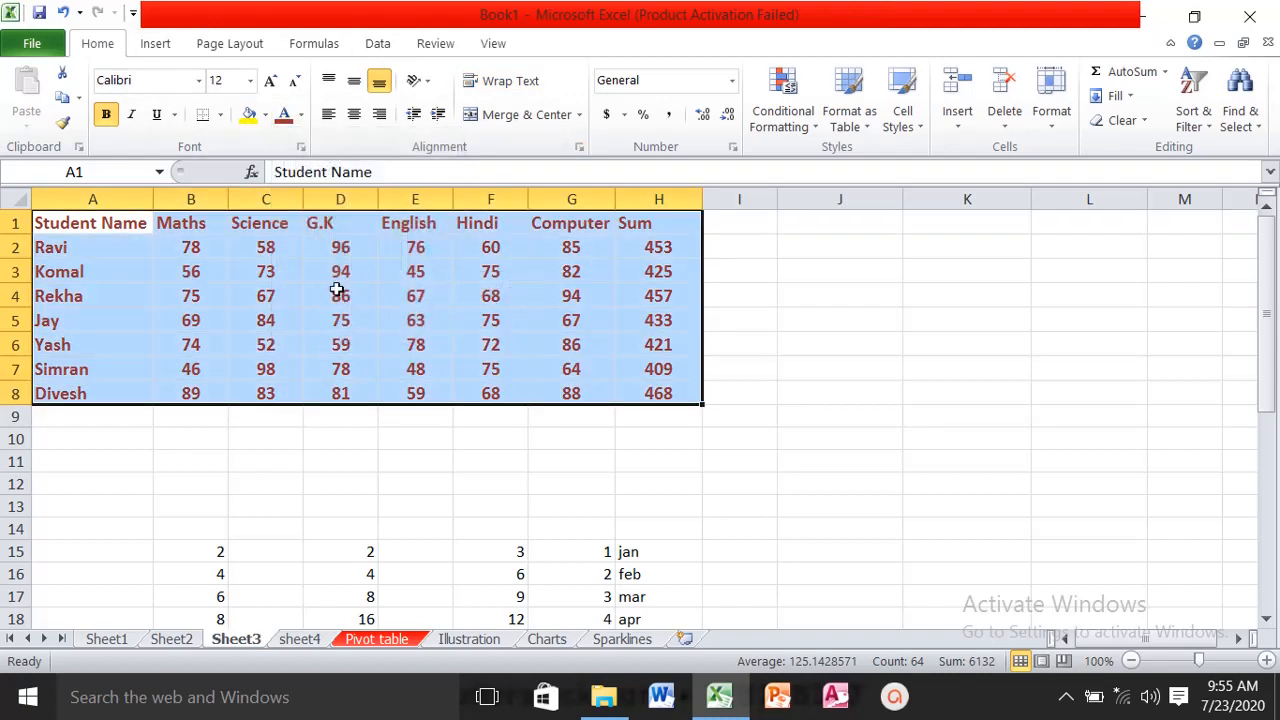
- Apply the Input cell style to the Science and G.K marks in C5:D7
{"action": "left_click_drag", "start_coordinate": [260, 318], "coordinate": [318, 364]}
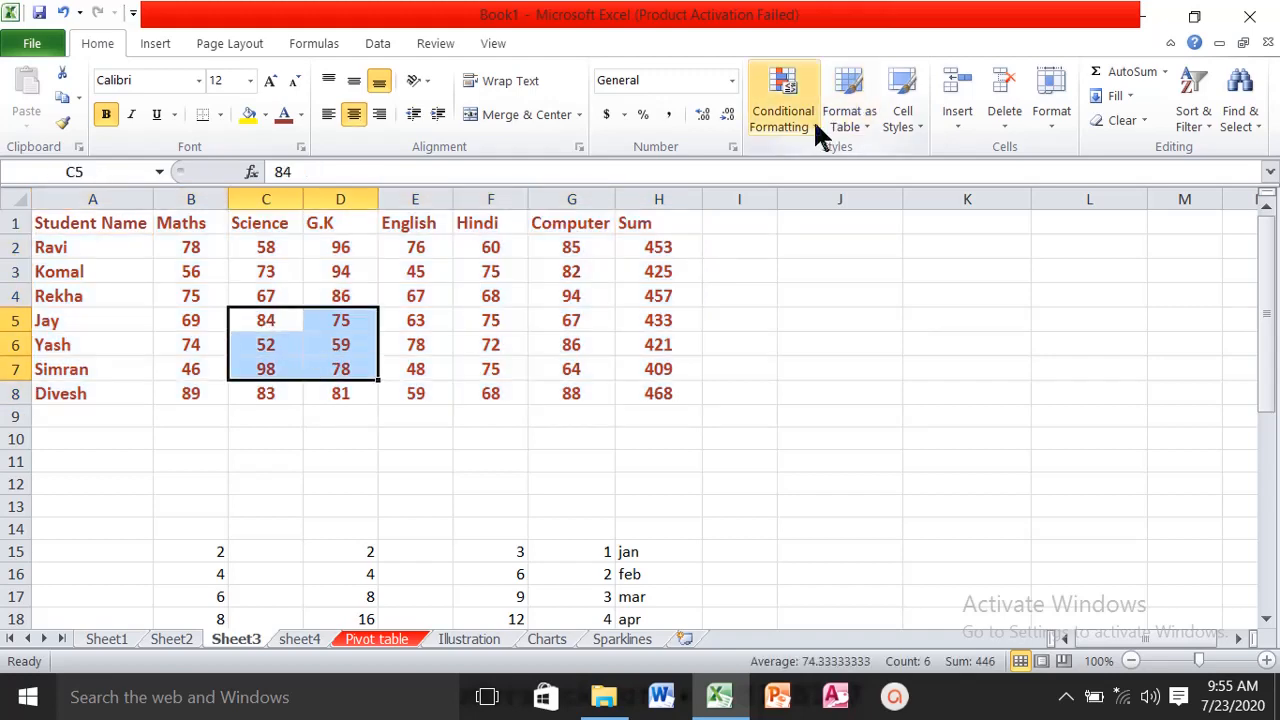
{"action": "left_click", "coordinate": [912, 120]}
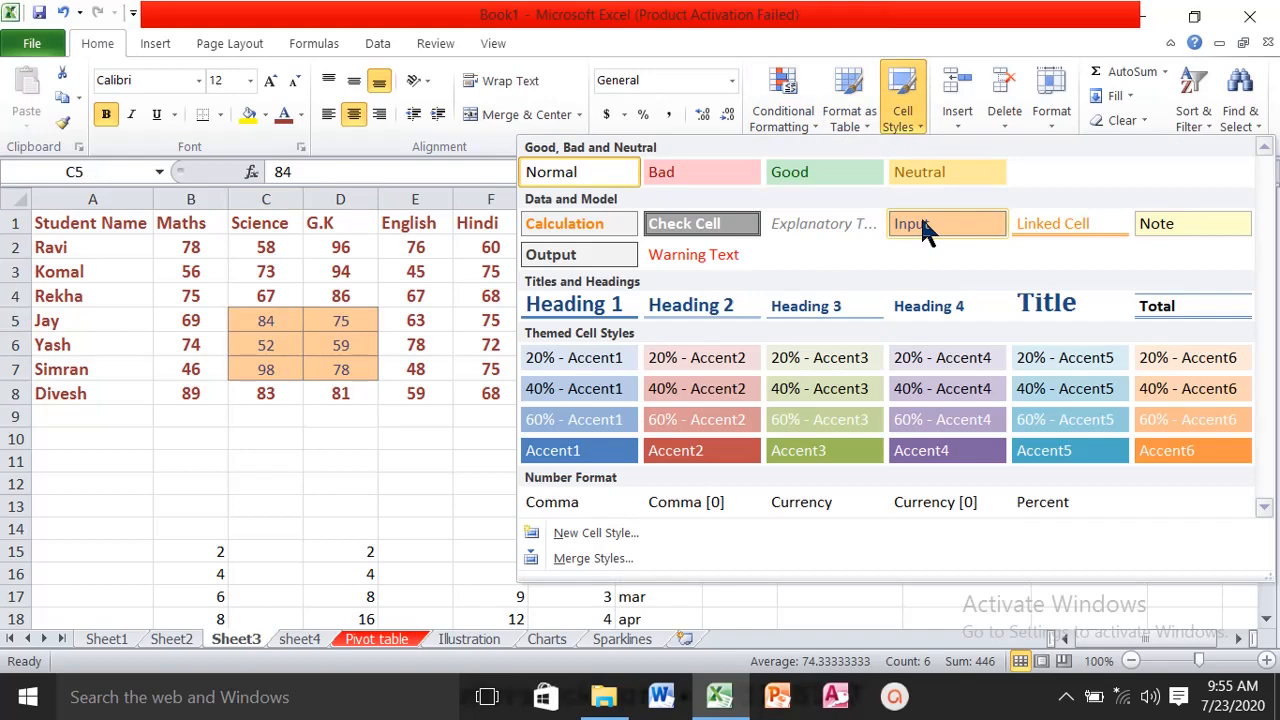
{"action": "left_click", "coordinate": [920, 220]}
{"action": "left_click", "coordinate": [487, 337]}
- Add a comment reading "dfg dfg dfg" to the Hindi mark in cell F4
{"action": "left_click", "coordinate": [471, 295]}
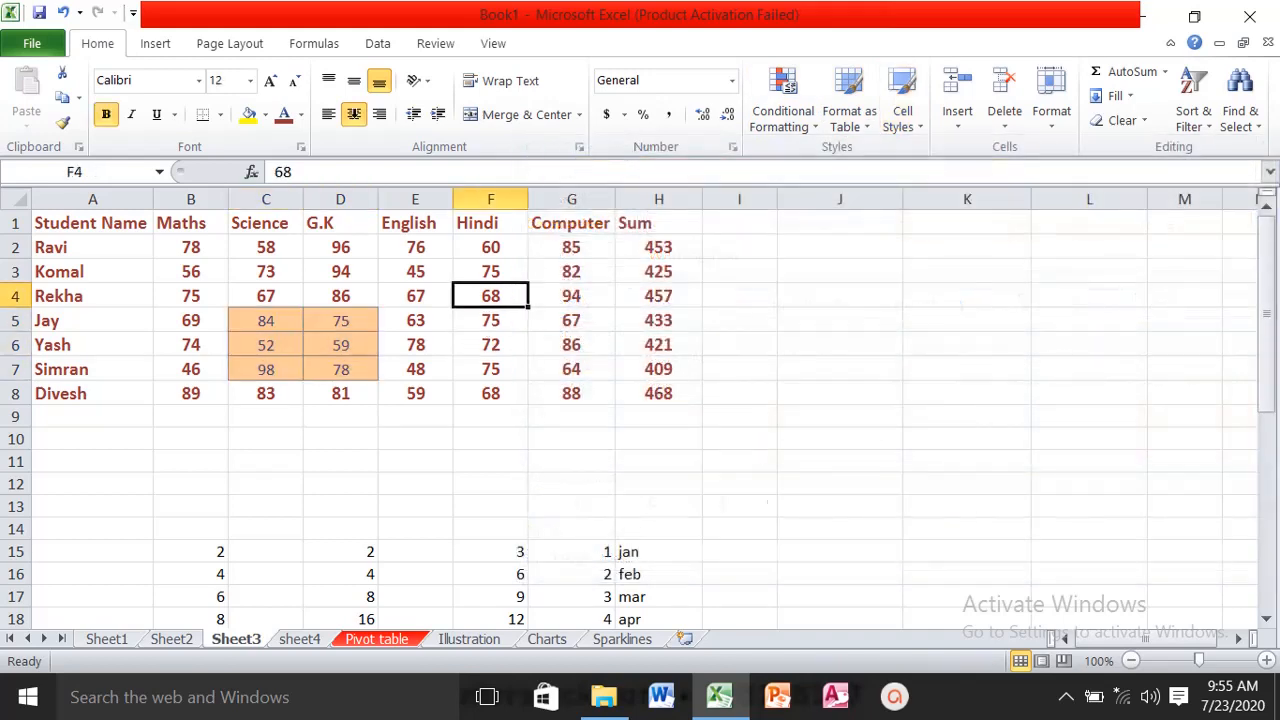
{"action": "left_click", "coordinate": [482, 45]}
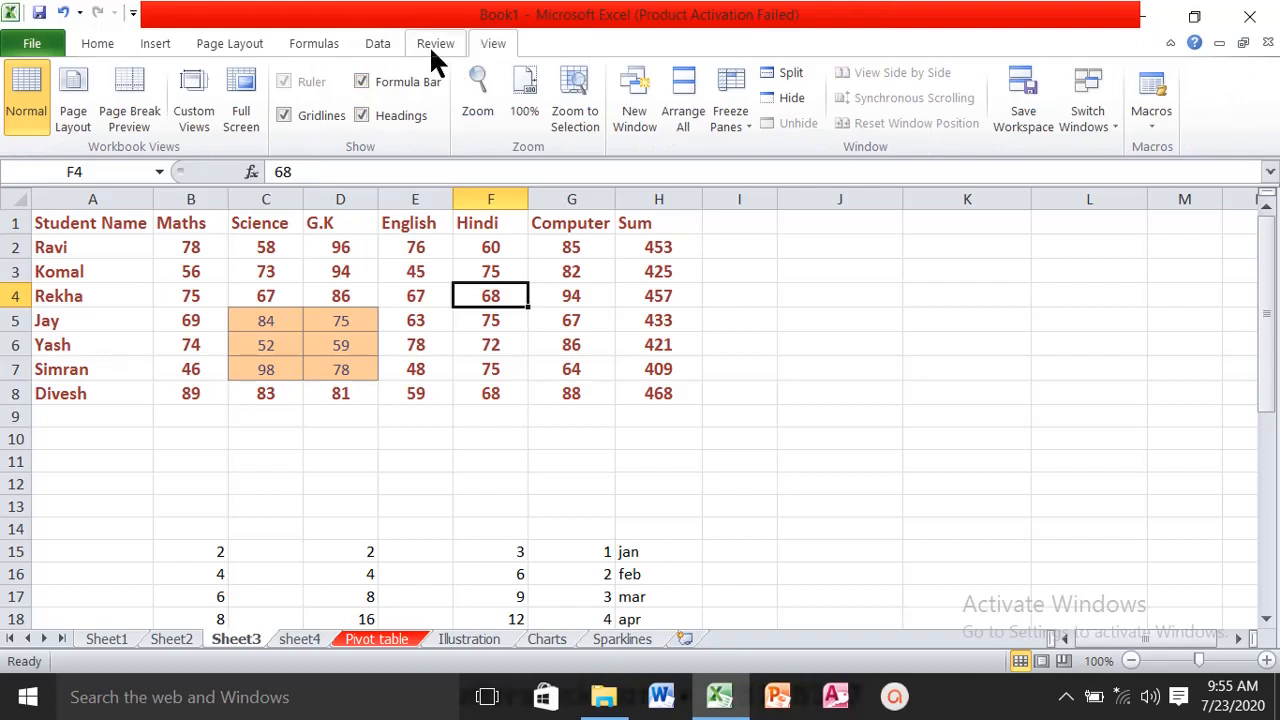
{"action": "left_click", "coordinate": [433, 45]}
{"action": "left_click", "coordinate": [270, 118]}
{"action": "type", "text": "df"}
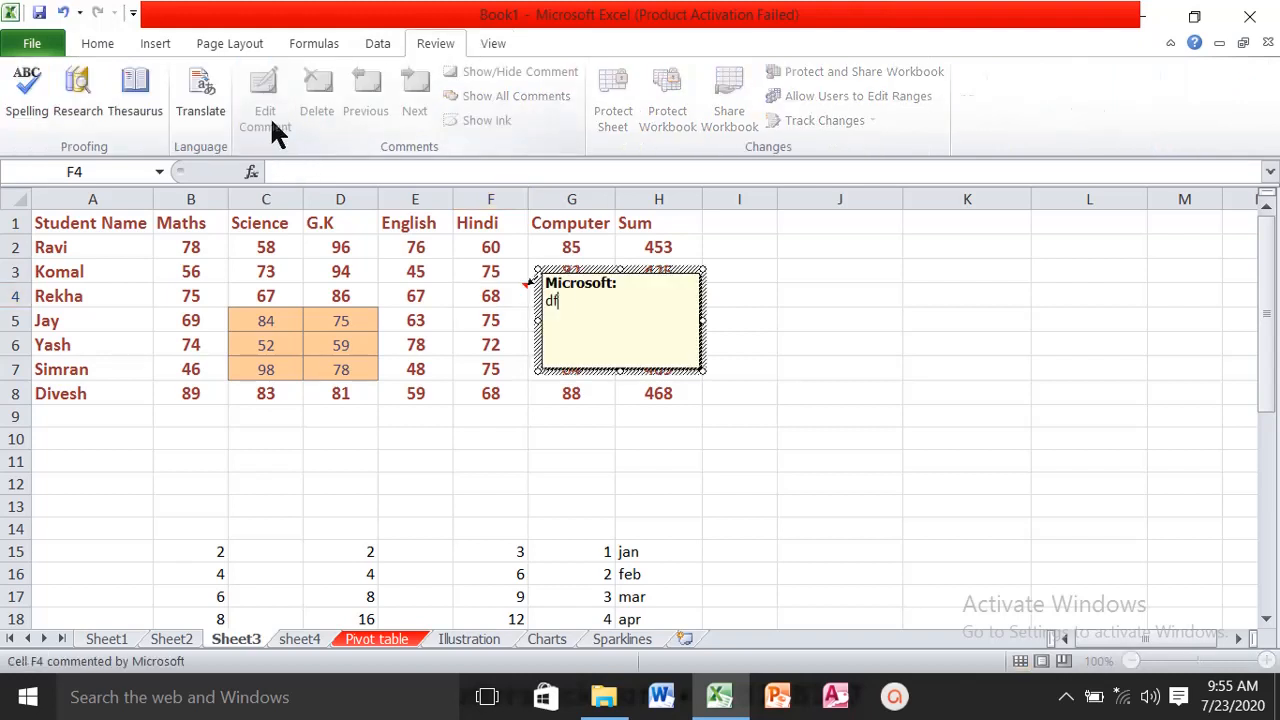
{"action": "type", "text": "g dfg dfg"}
{"action": "left_click", "coordinate": [493, 438]}
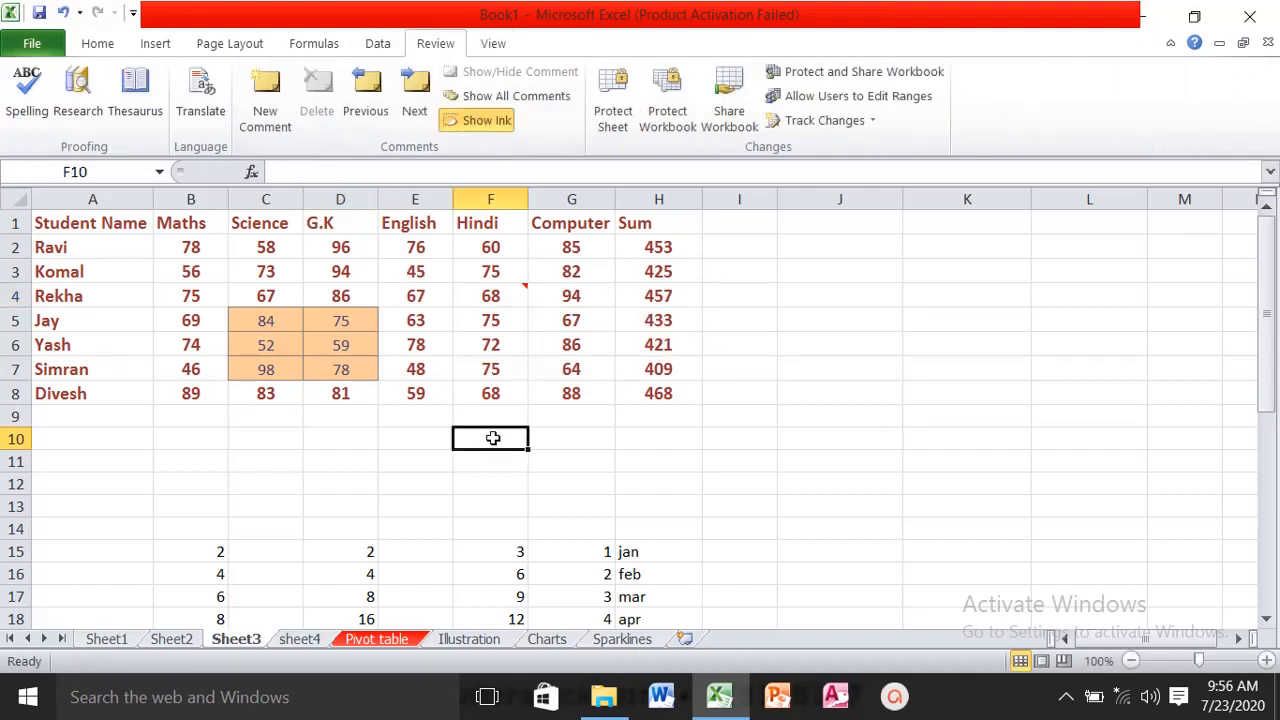
- Apply Clear All to the student marks table A1:H8 and undo it
{"action": "left_click_drag", "start_coordinate": [100, 220], "coordinate": [629, 385]}
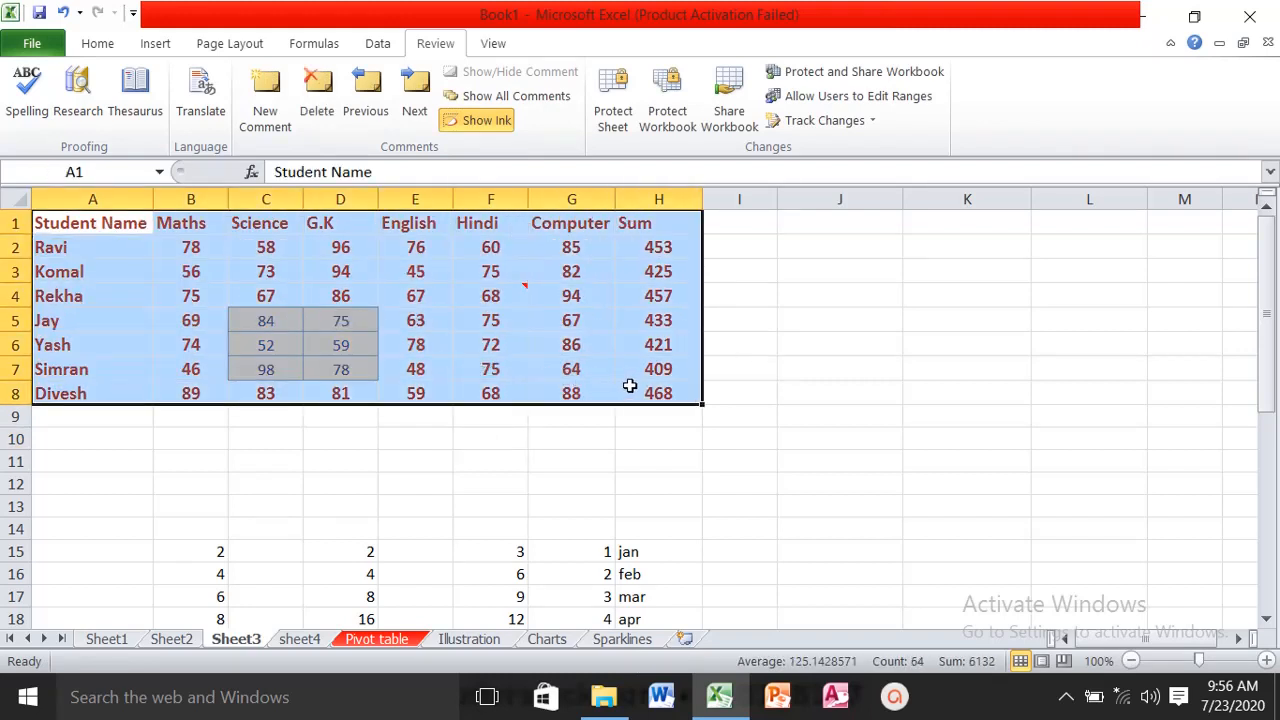
{"action": "left_click", "coordinate": [108, 44]}
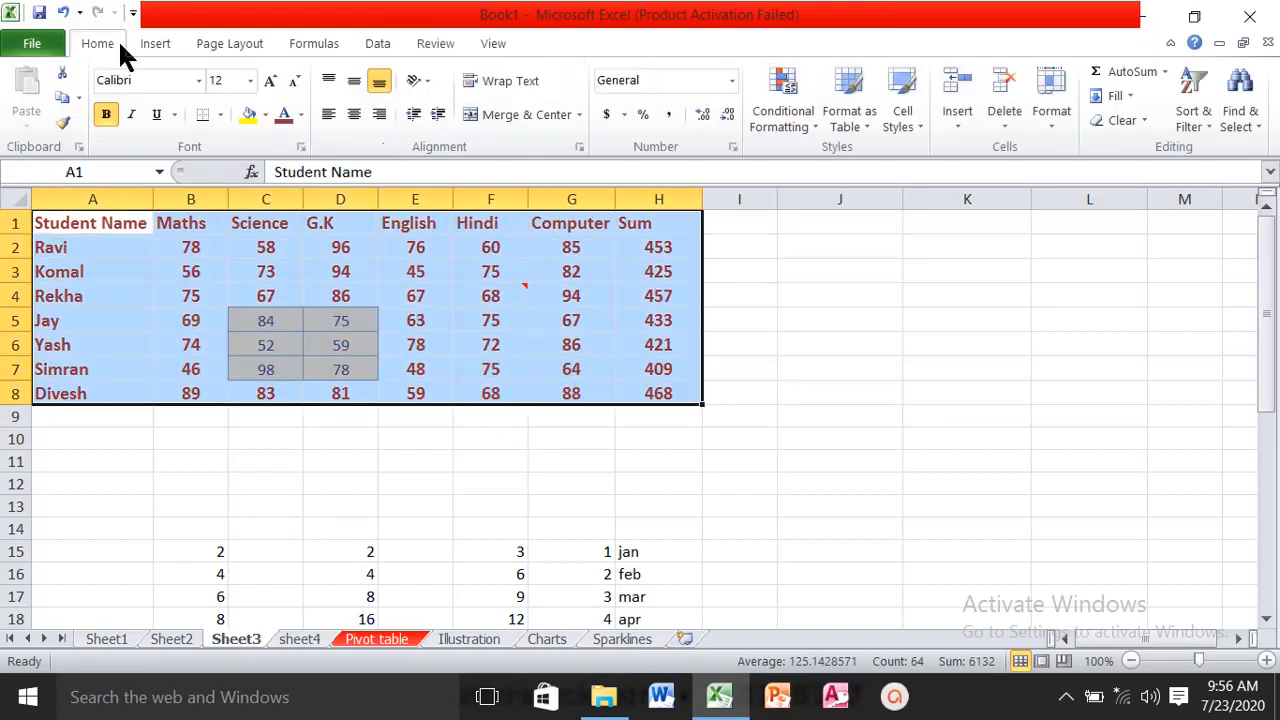
{"action": "left_click", "coordinate": [1146, 121]}
{"action": "left_click", "coordinate": [1146, 147]}
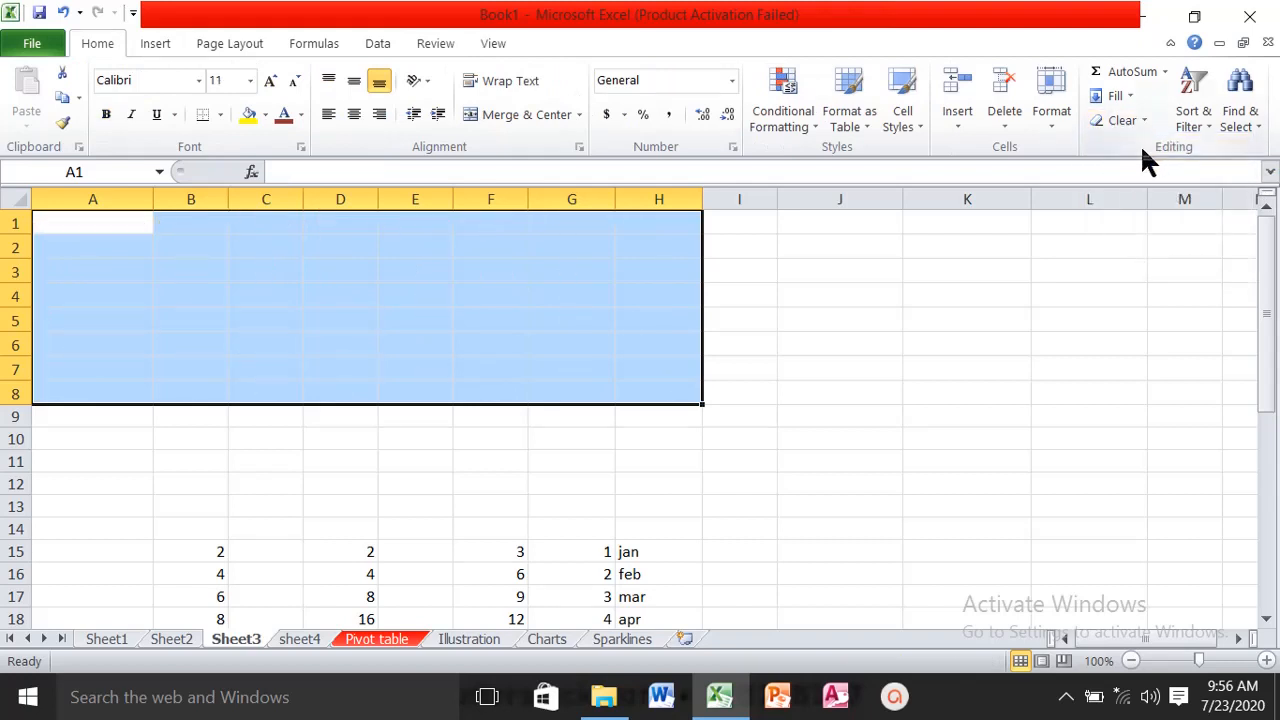
{"action": "key", "text": "ctrl+z"}
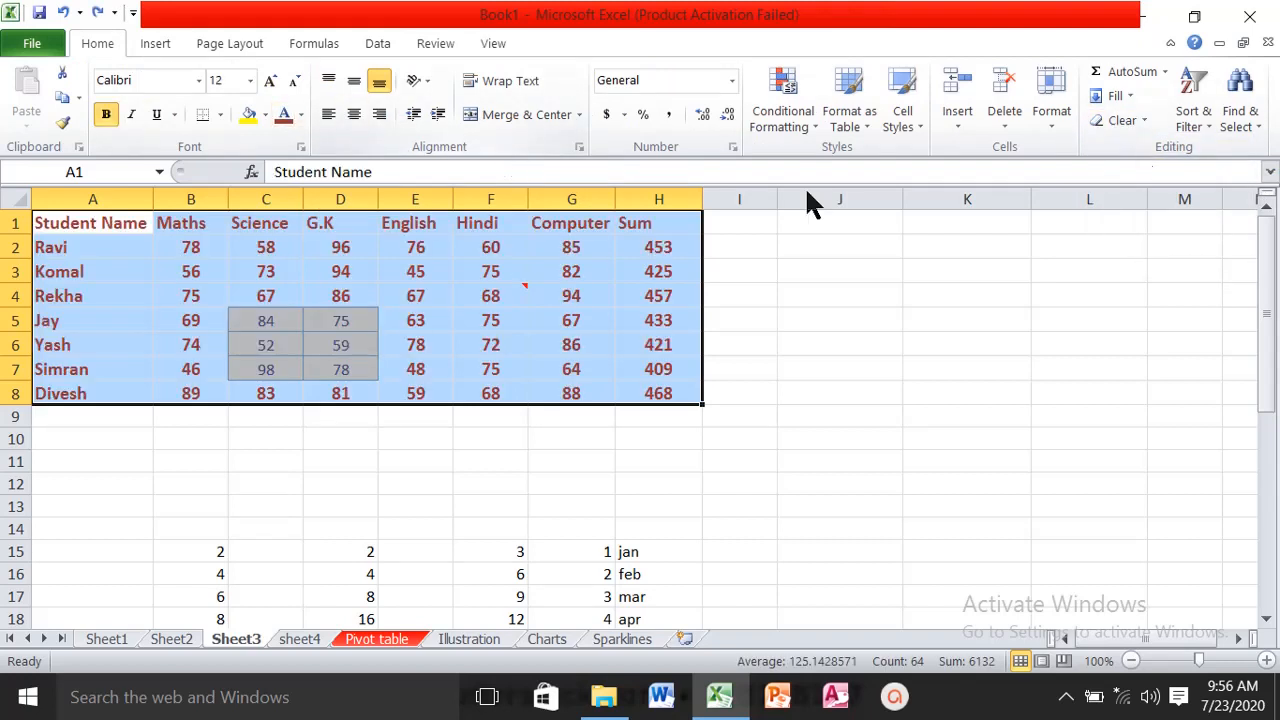
- Clear only the comments from the student marks table A1:H8
{"action": "left_click", "coordinate": [1146, 121]}
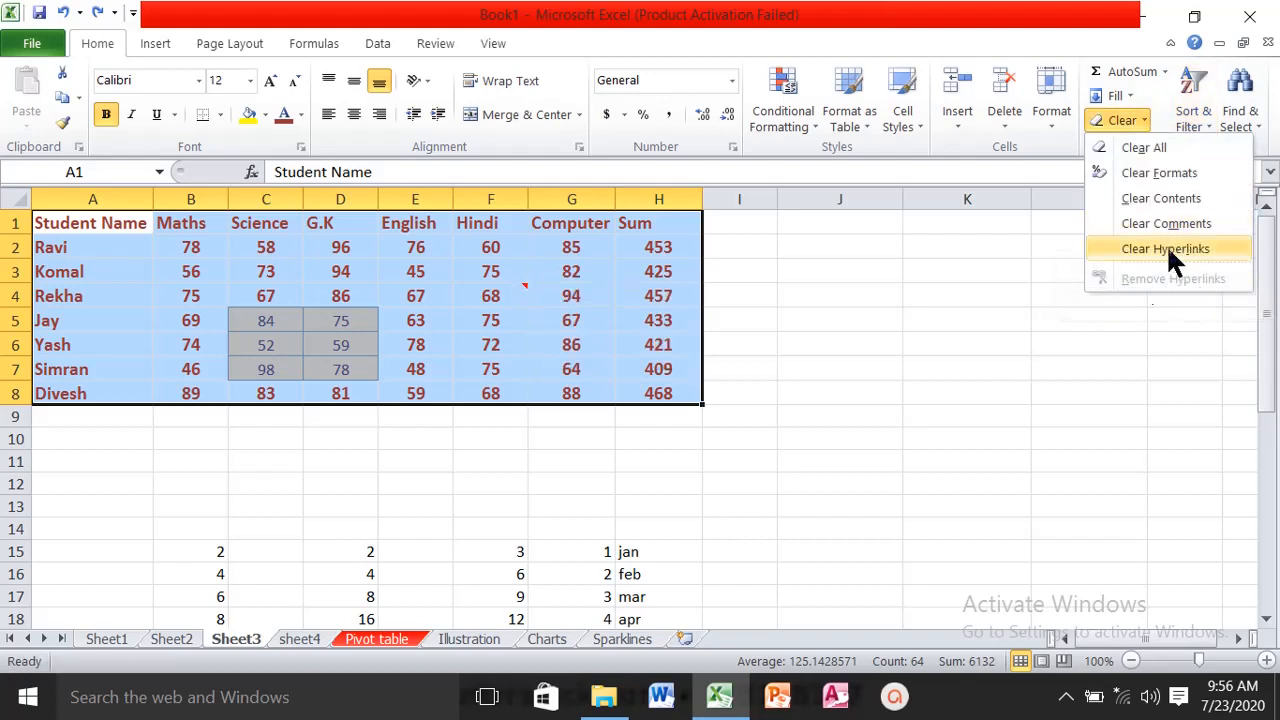
{"action": "left_click", "coordinate": [1149, 223]}
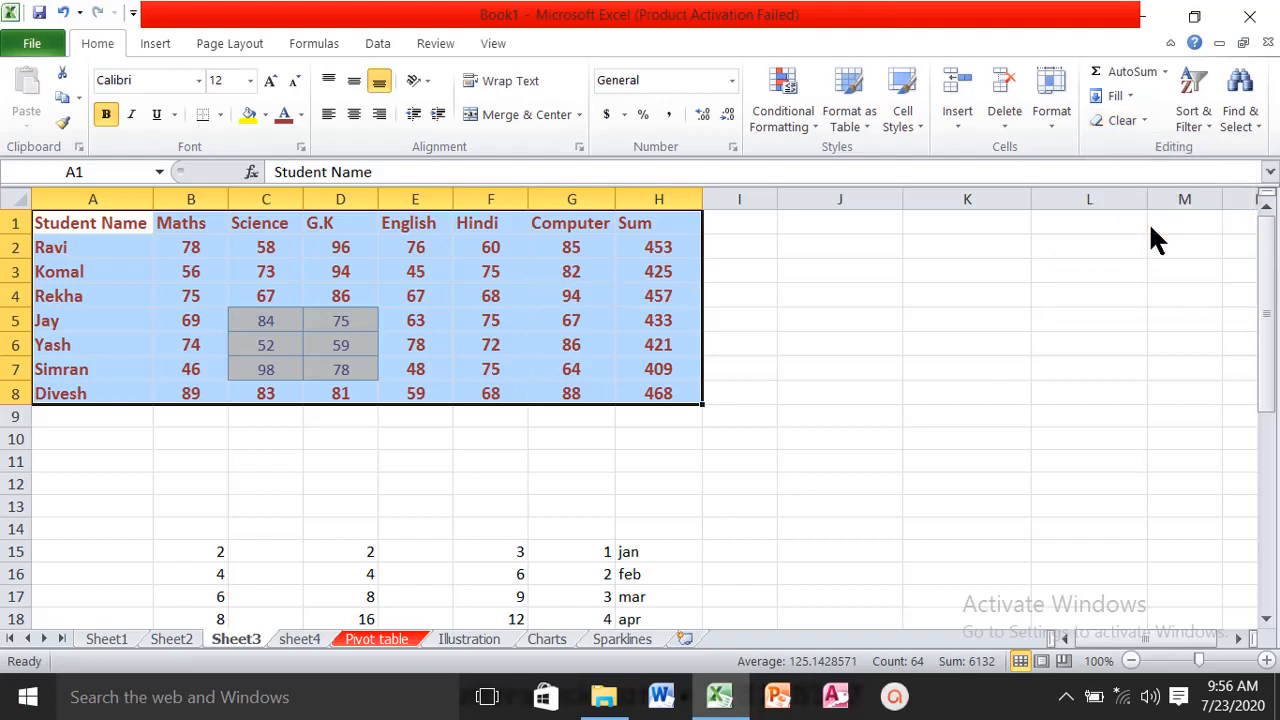
- Try Clear Contents on A1:H8 with the test text "dffbgdf" in G5, and undo both changes
{"action": "left_click", "coordinate": [1141, 122]}
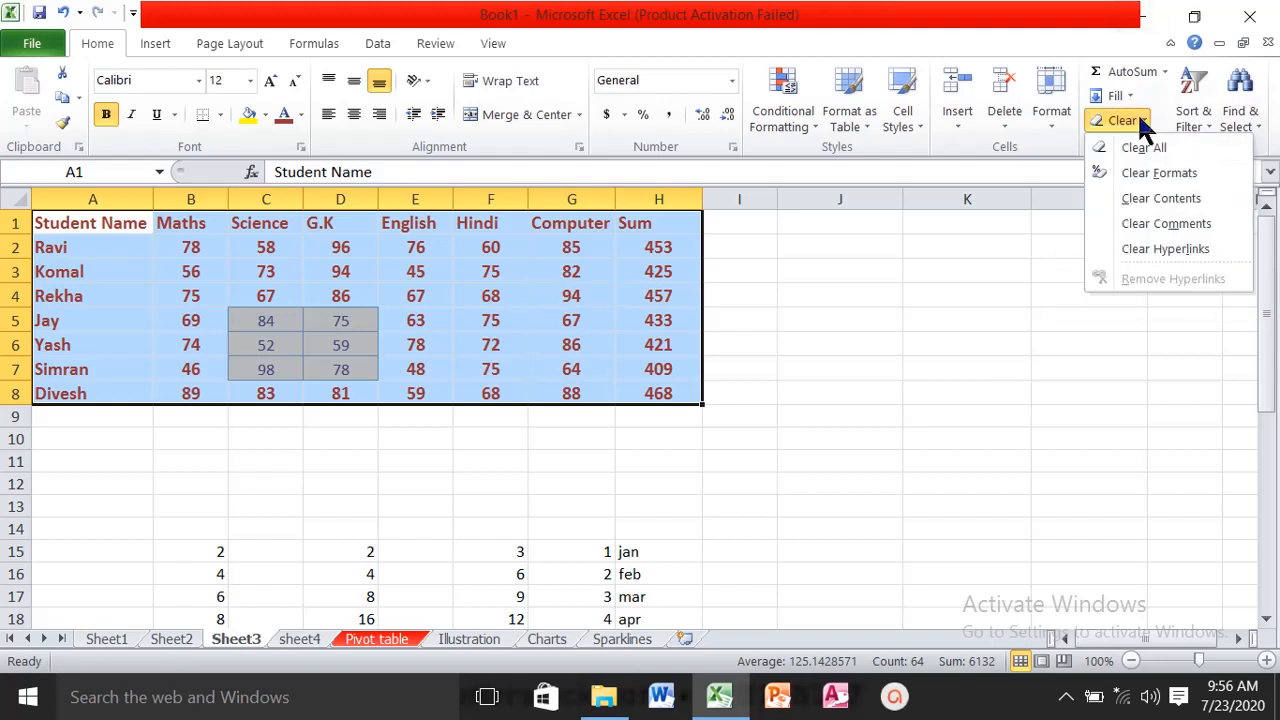
{"action": "left_click", "coordinate": [1236, 208]}
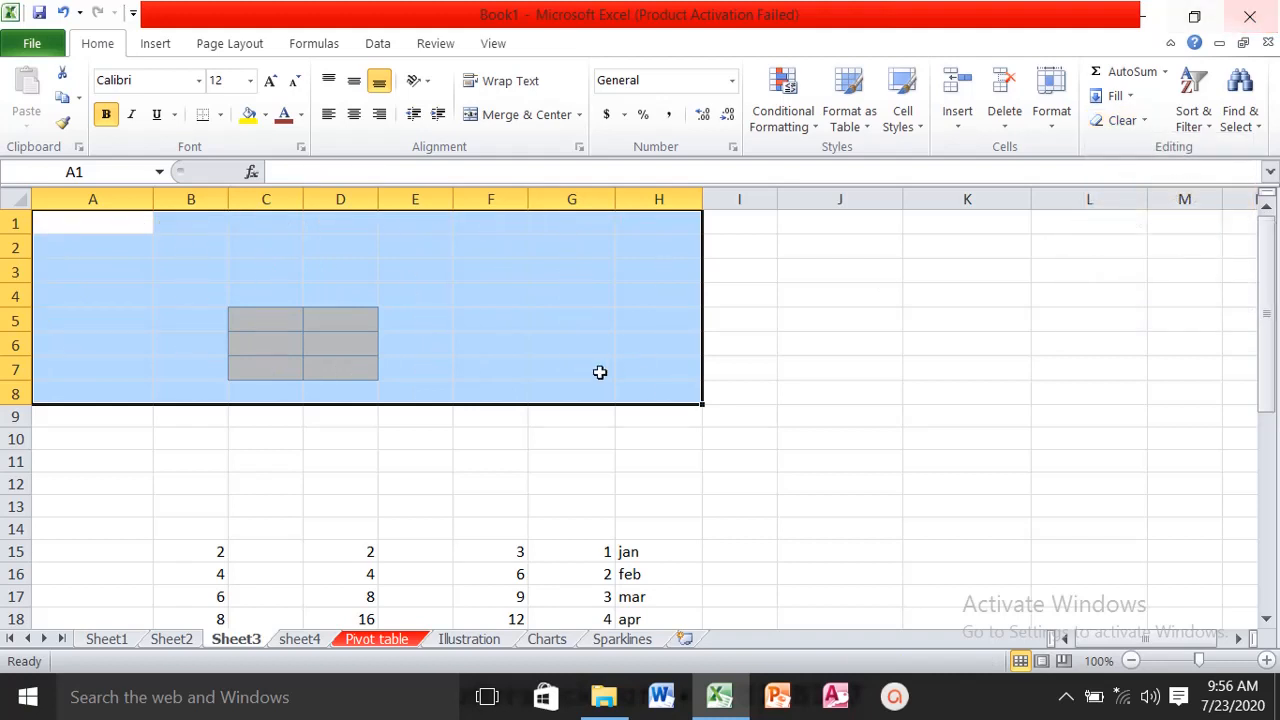
{"action": "left_click", "coordinate": [544, 311]}
{"action": "type", "text": "dffbgdf"}
{"action": "left_click", "coordinate": [493, 290]}
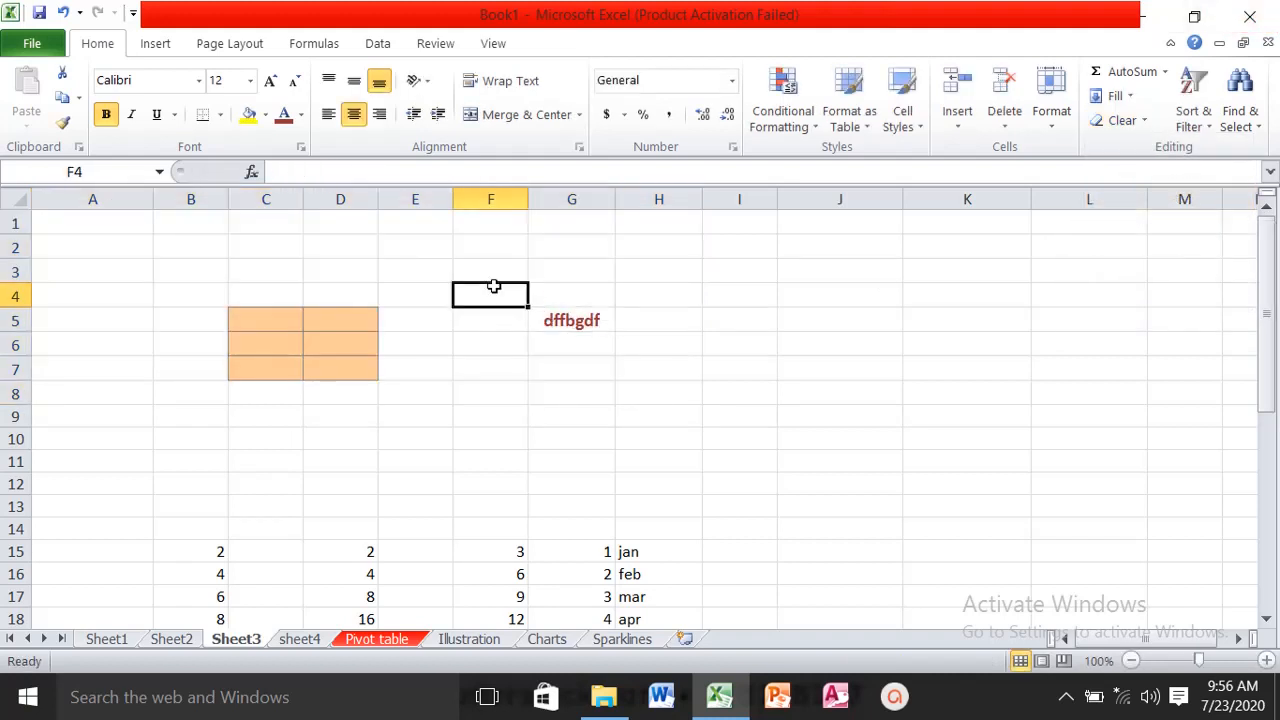
{"action": "key", "text": "ctrl+z"}
{"action": "key", "text": "ctrl+z"}
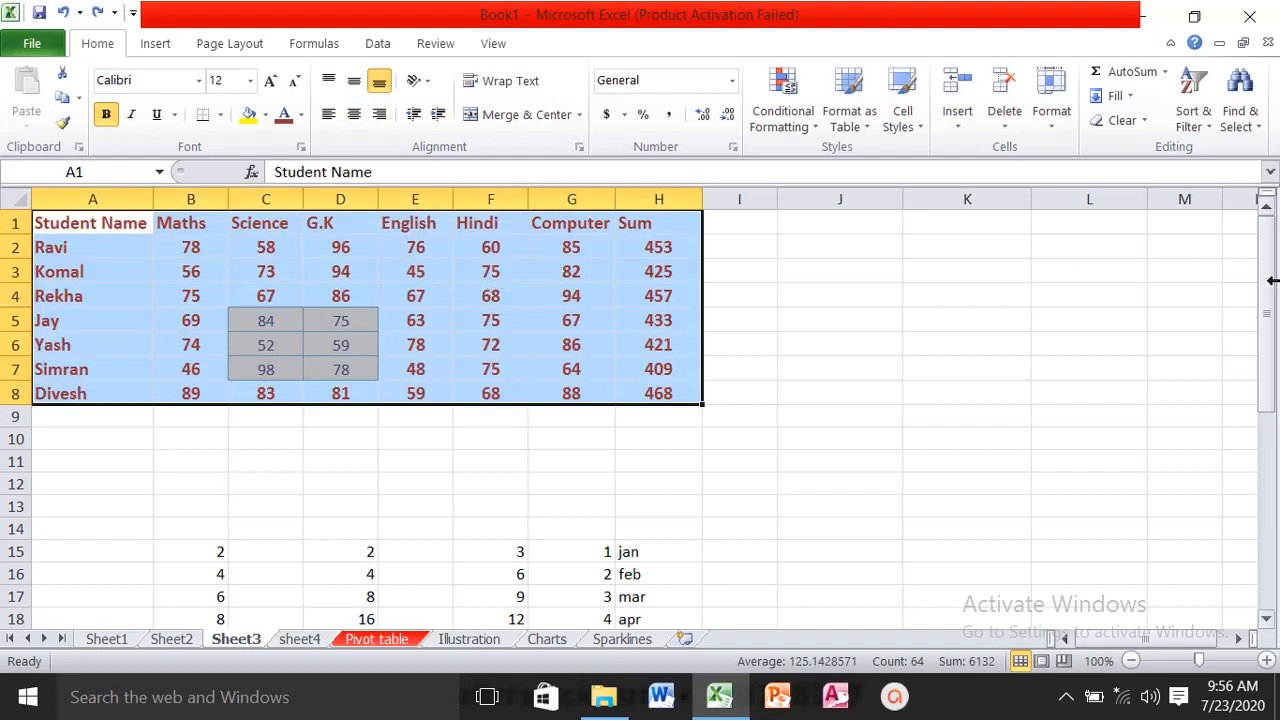
- Clear only the formats from the student marks table A1:H8, keeping its data
{"action": "left_click", "coordinate": [1146, 119]}
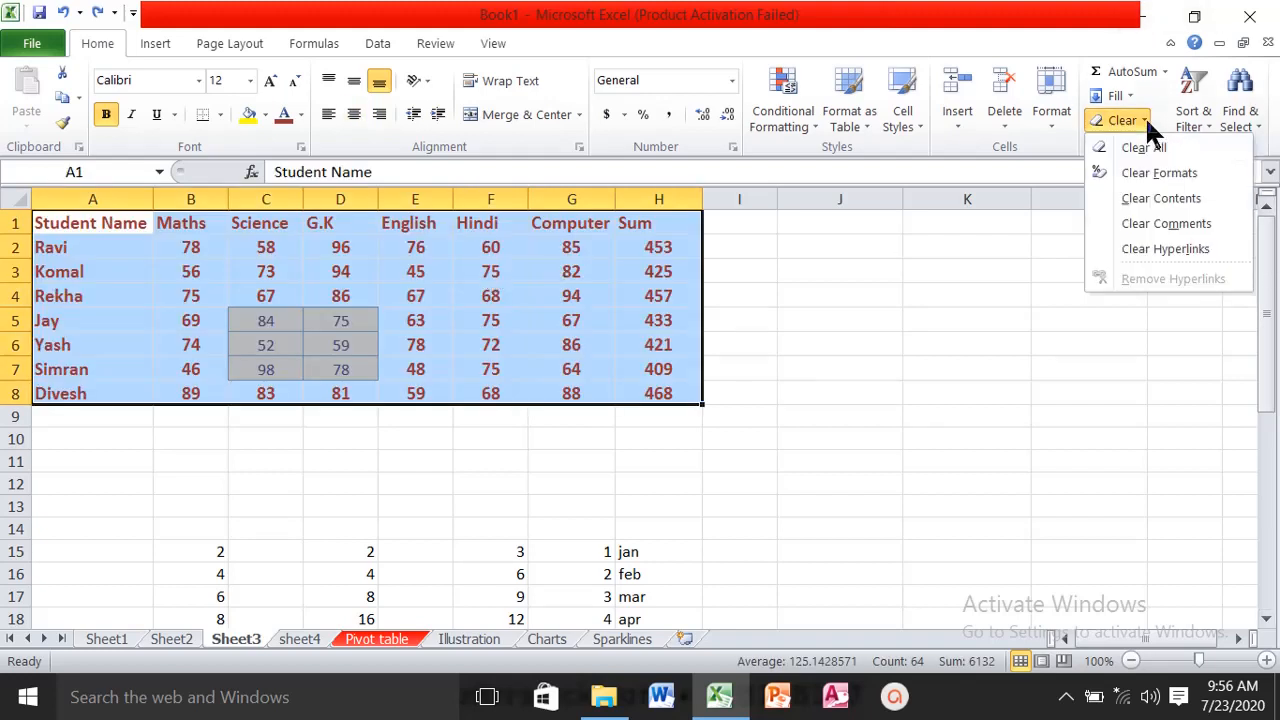
{"action": "left_click", "coordinate": [1176, 174]}
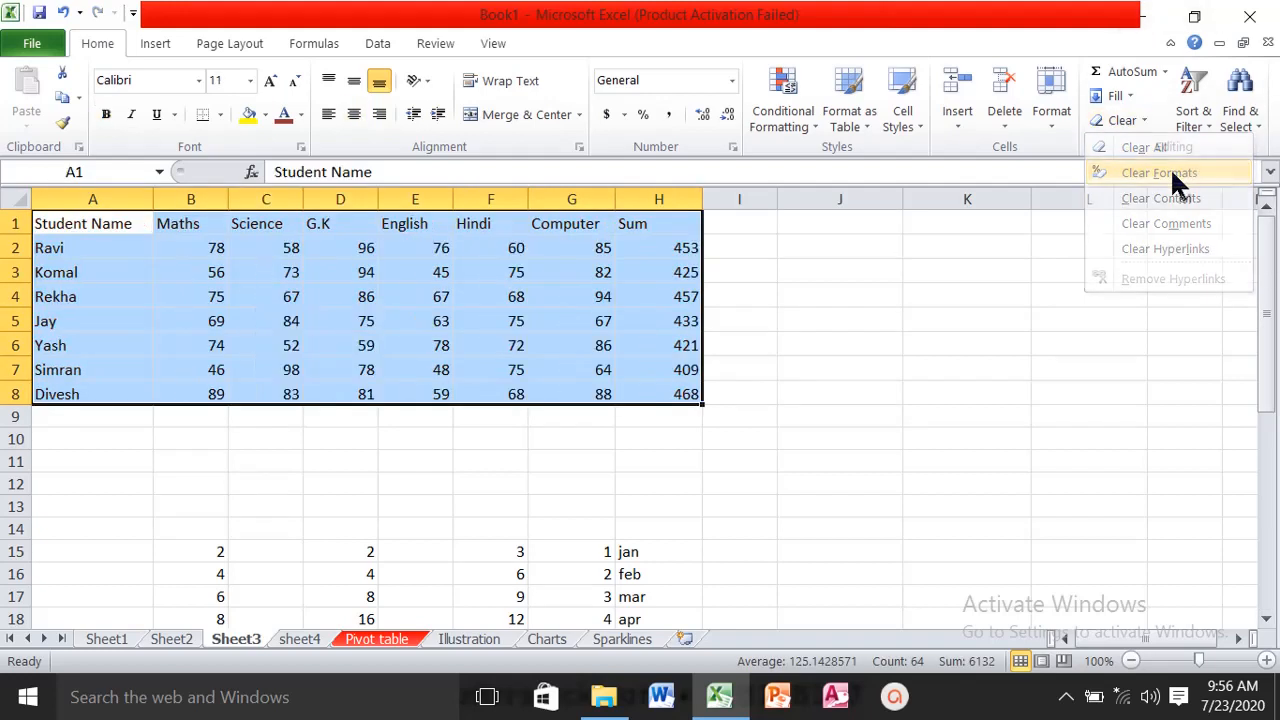
{"action": "left_click", "coordinate": [1145, 121]}
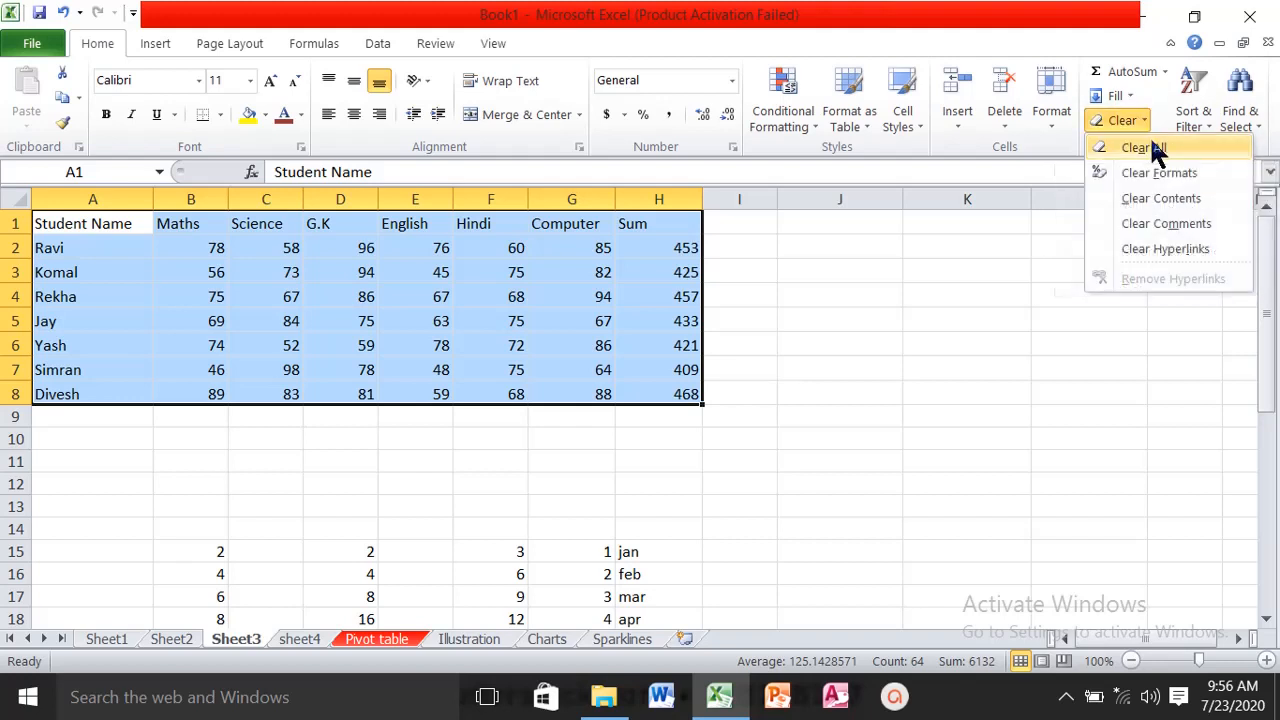
{"action": "left_click", "coordinate": [934, 317]}
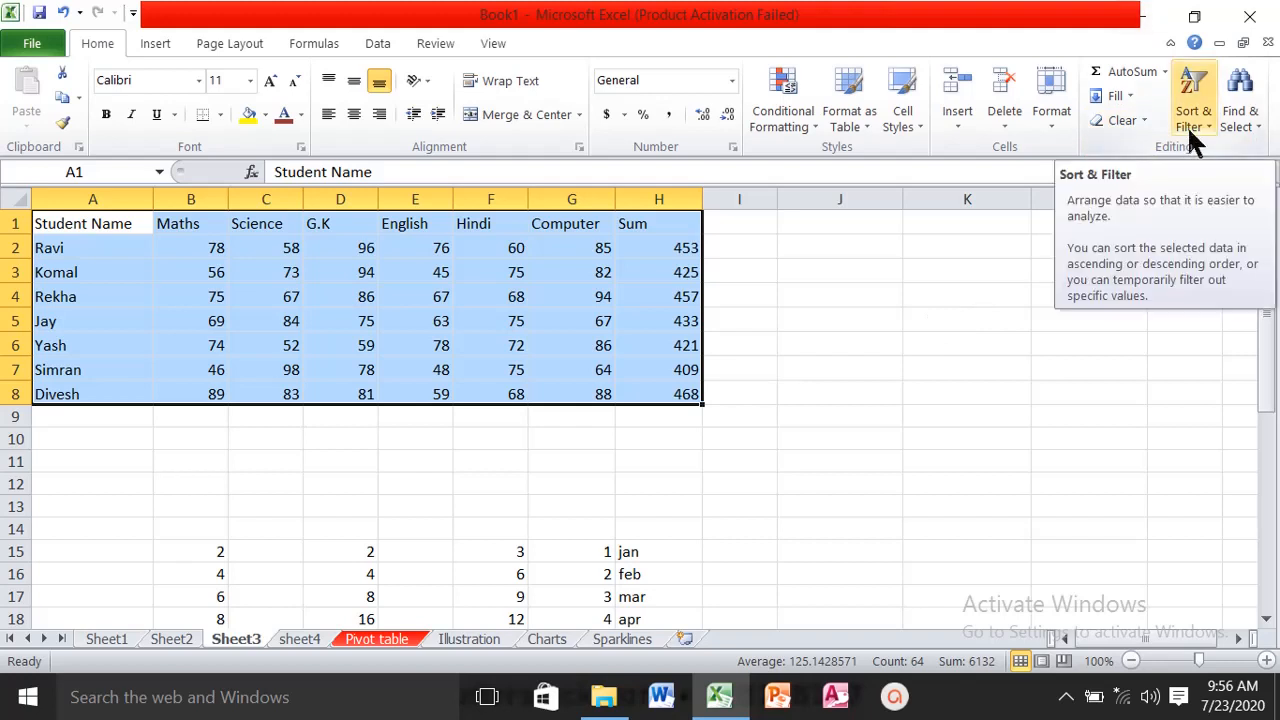
- Sort the student marks table A1:H8 on sheet4 from A to Z and re-sort it from Z to A
{"action": "left_click", "coordinate": [290, 640]}
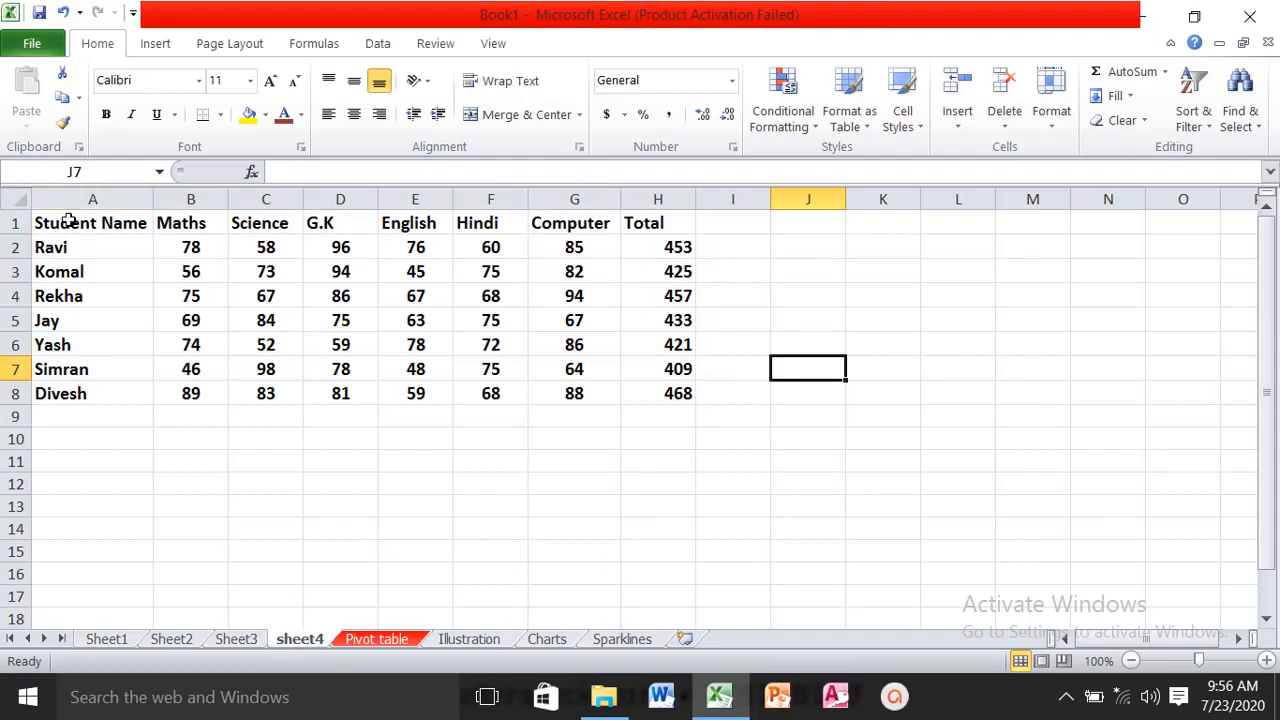
{"action": "left_click_drag", "start_coordinate": [68, 220], "coordinate": [676, 407]}
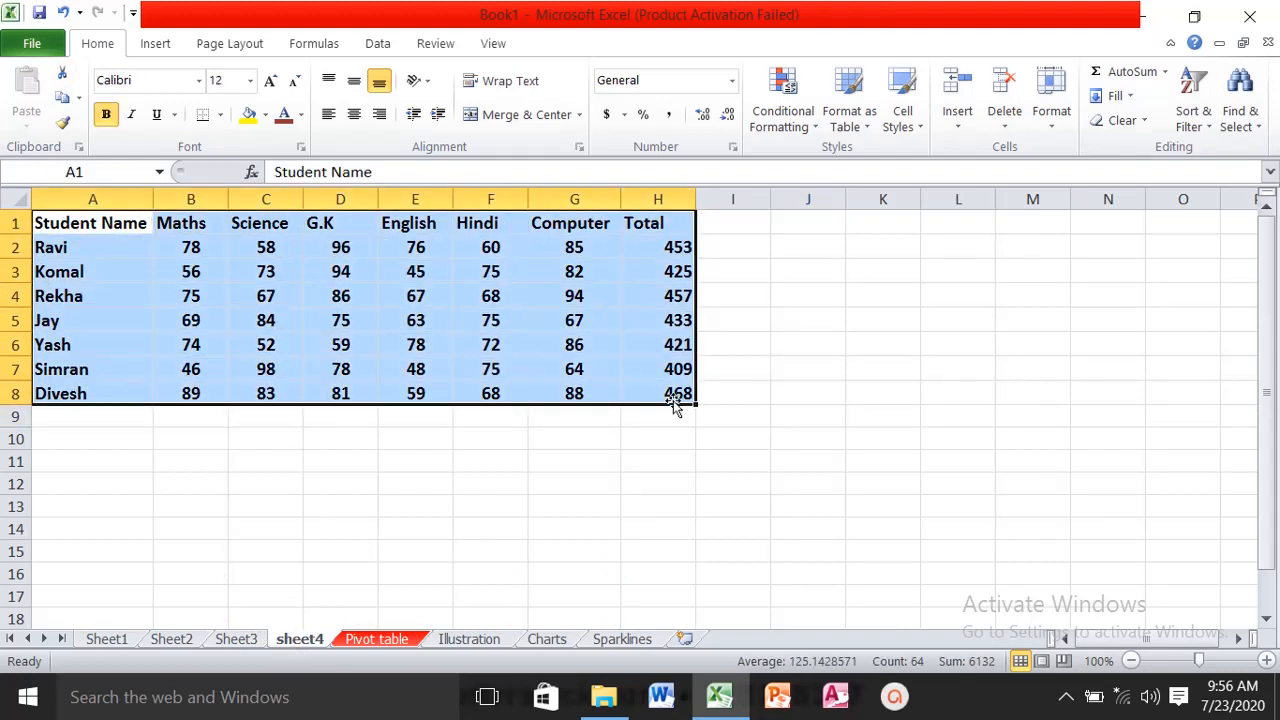
{"action": "left_click", "coordinate": [1212, 120]}
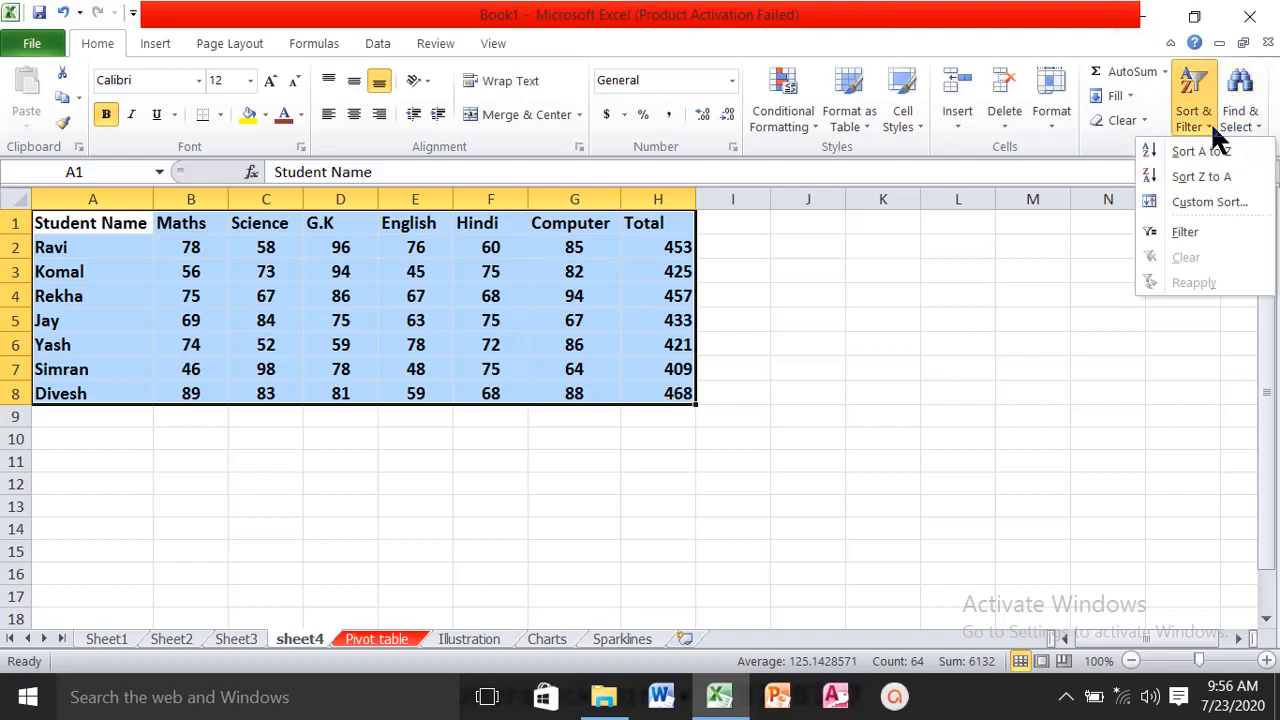
{"action": "left_click", "coordinate": [1200, 155]}
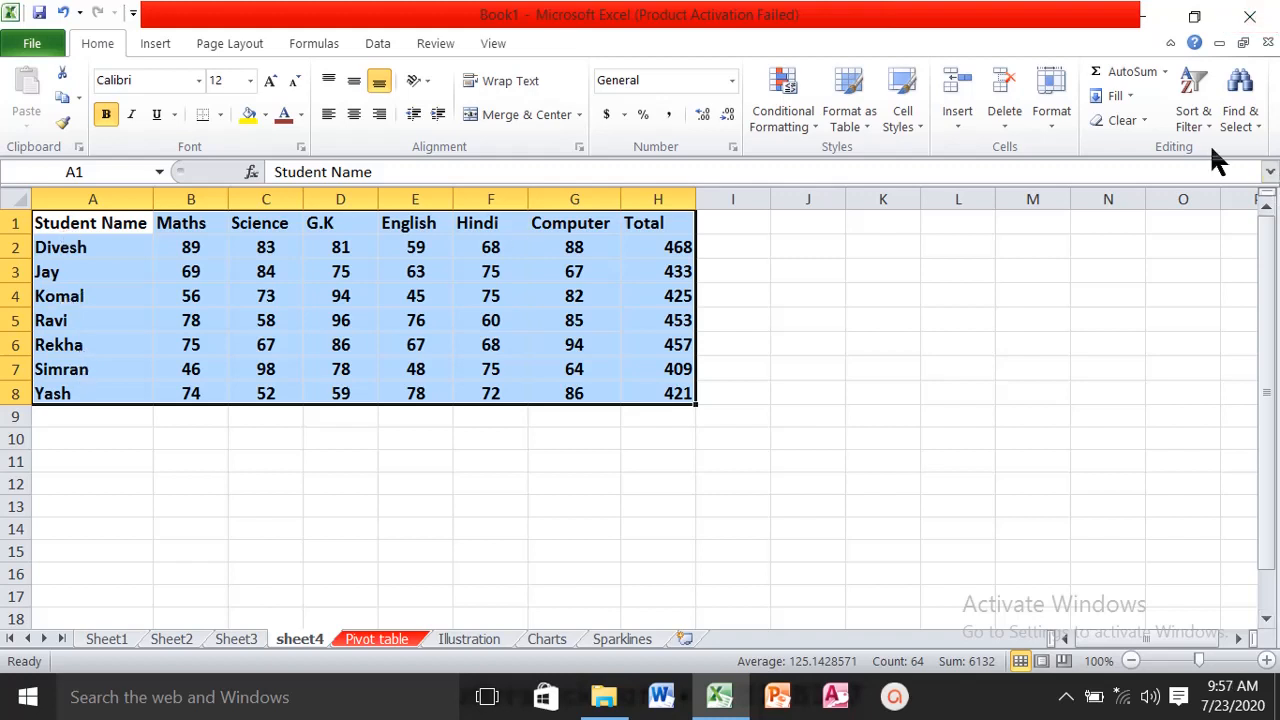
{"action": "left_click", "coordinate": [1205, 118]}
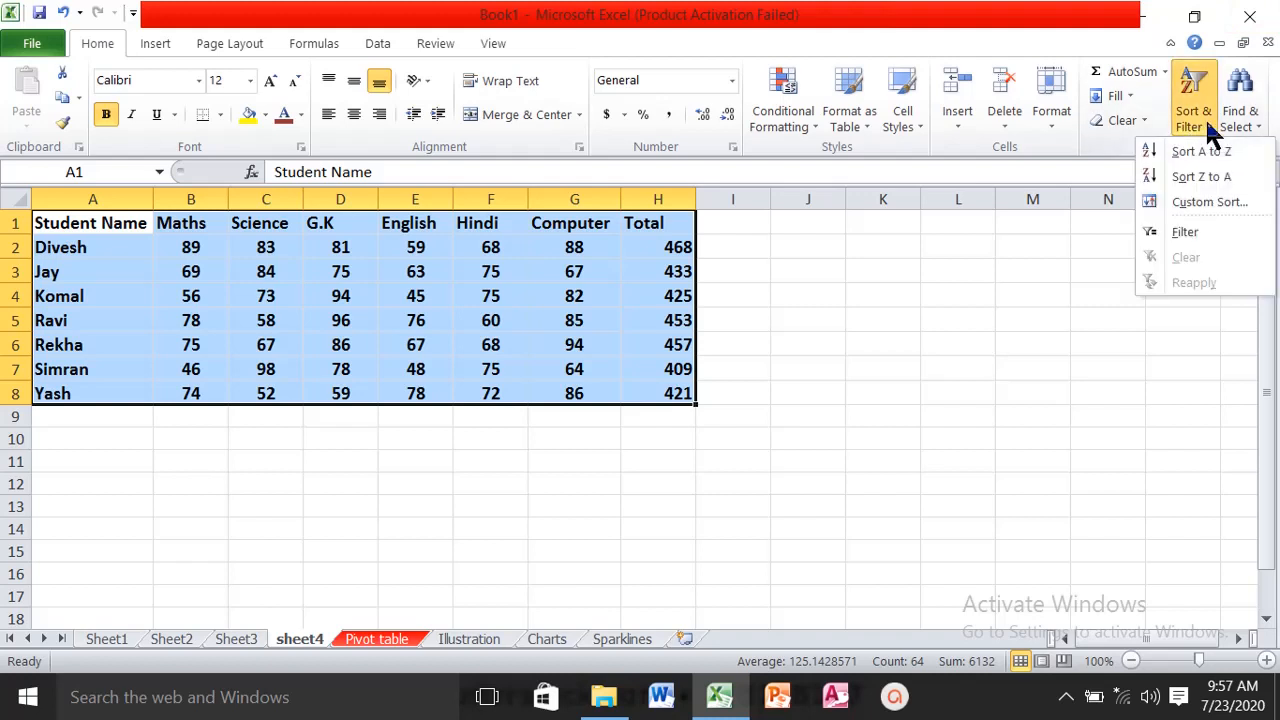
{"action": "left_click", "coordinate": [1190, 180]}
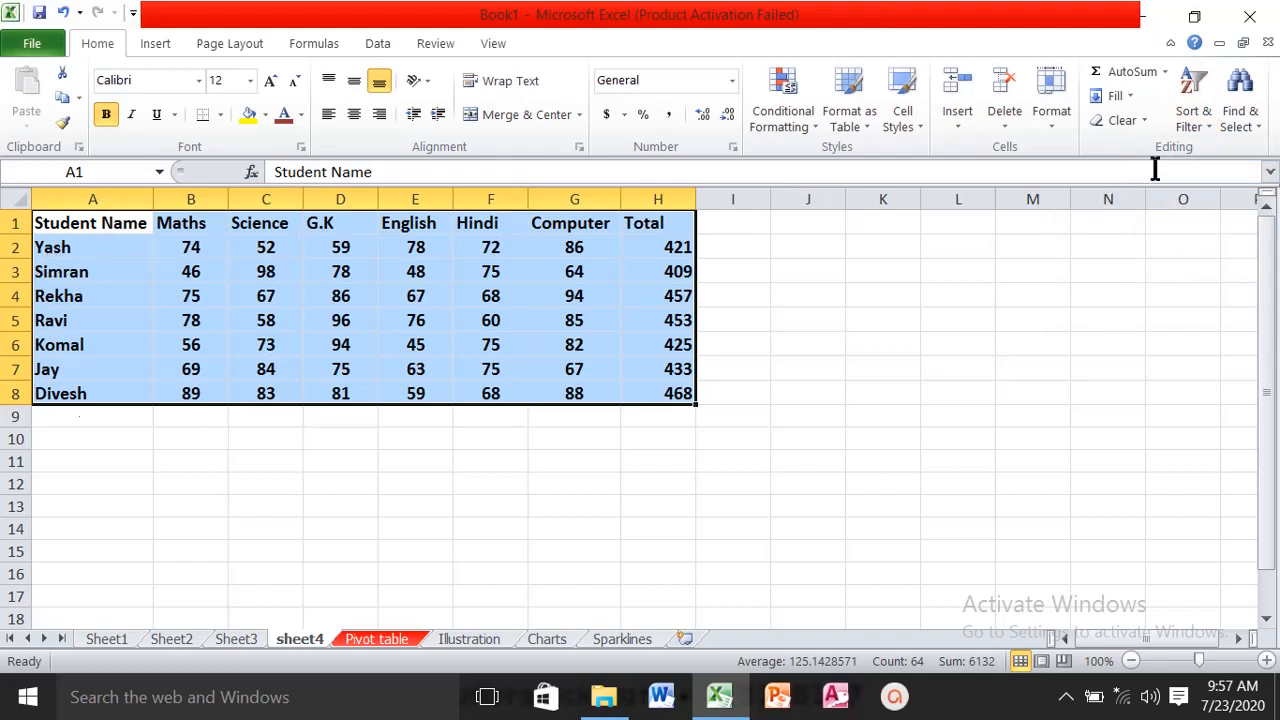
- Custom sort the student marks table A1:H8 by the Total column on values, from smallest to largest
{"action": "left_click", "coordinate": [1204, 118]}
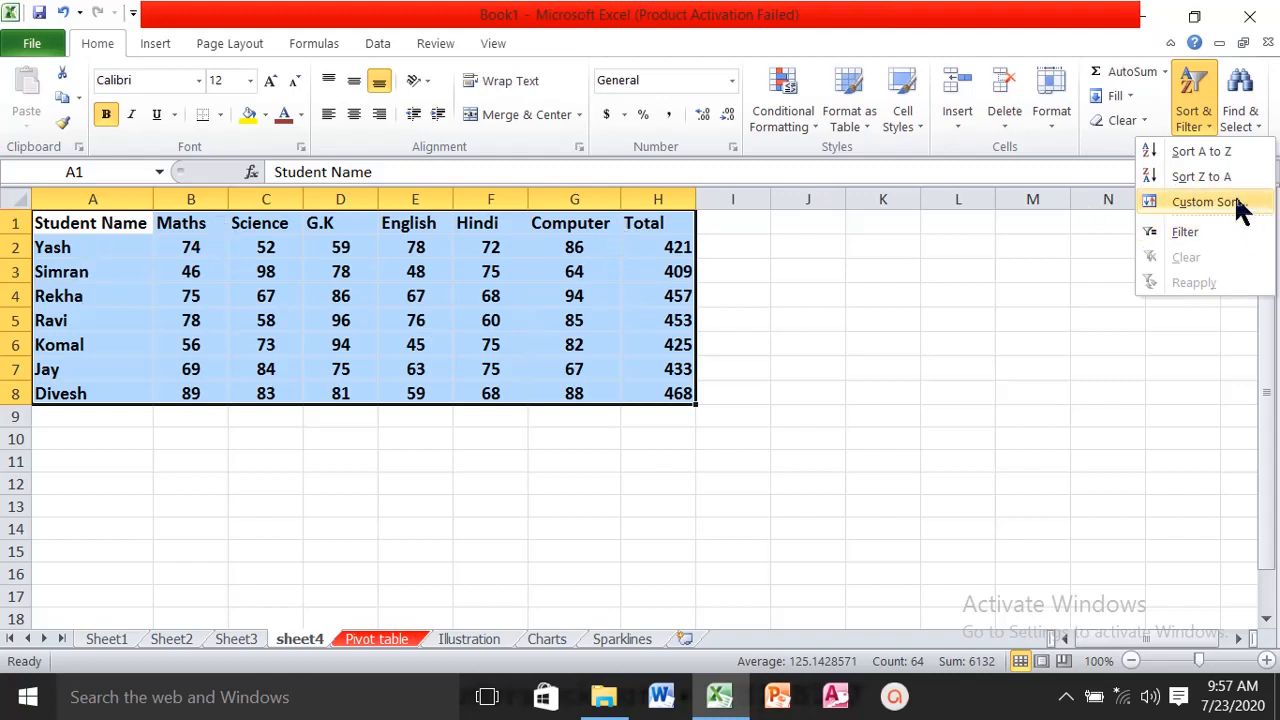
{"action": "left_click", "coordinate": [1205, 202]}
{"action": "left_click_drag", "start_coordinate": [786, 234], "coordinate": [837, 264]}
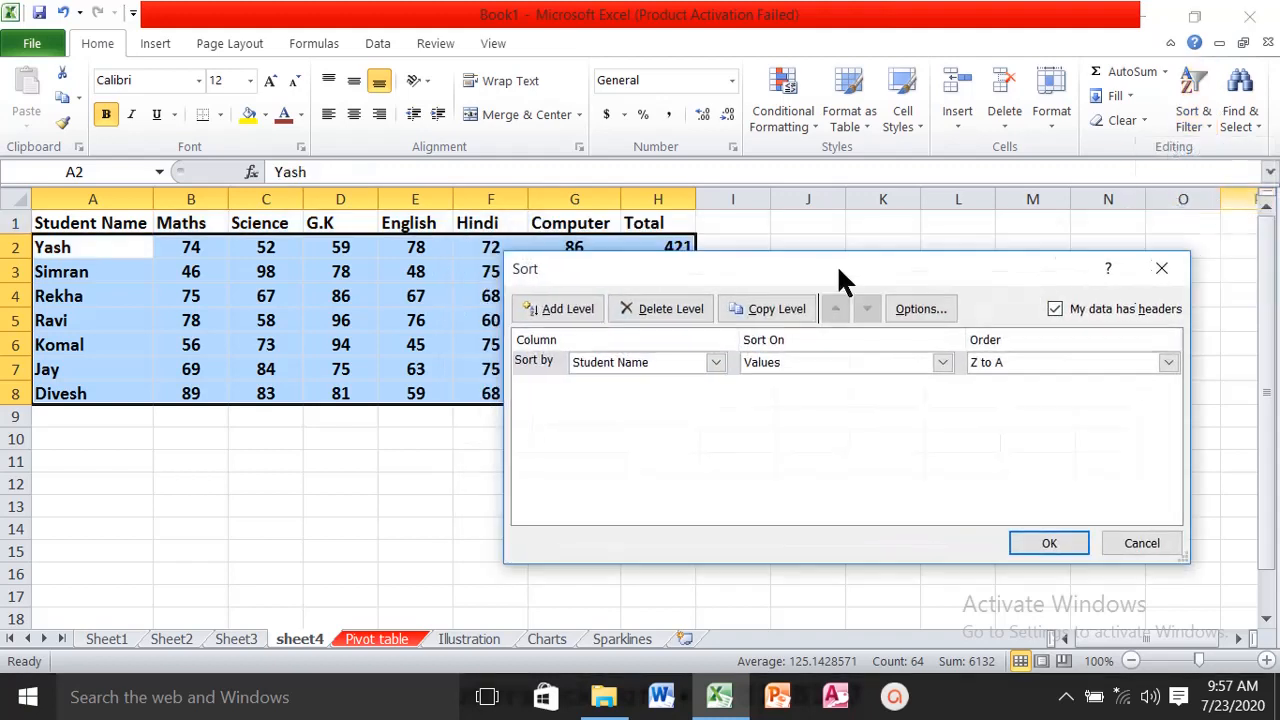
{"action": "left_click", "coordinate": [716, 363]}
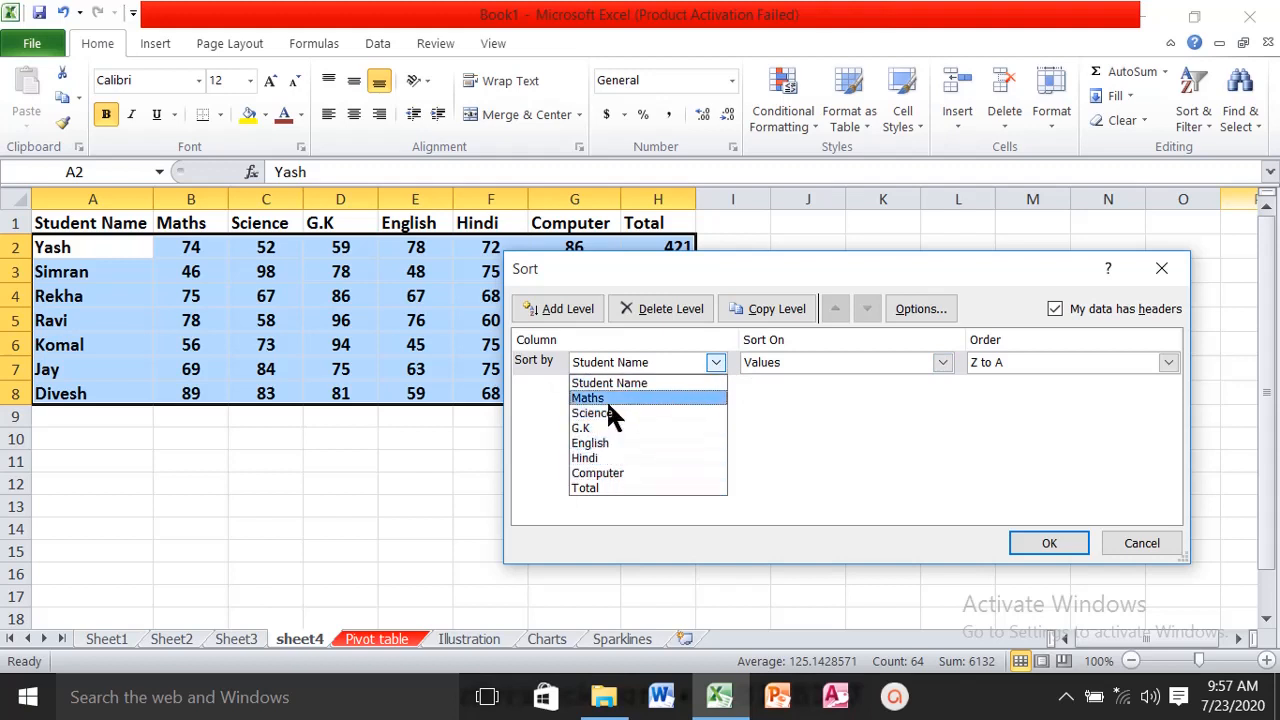
{"action": "left_click", "coordinate": [603, 488]}
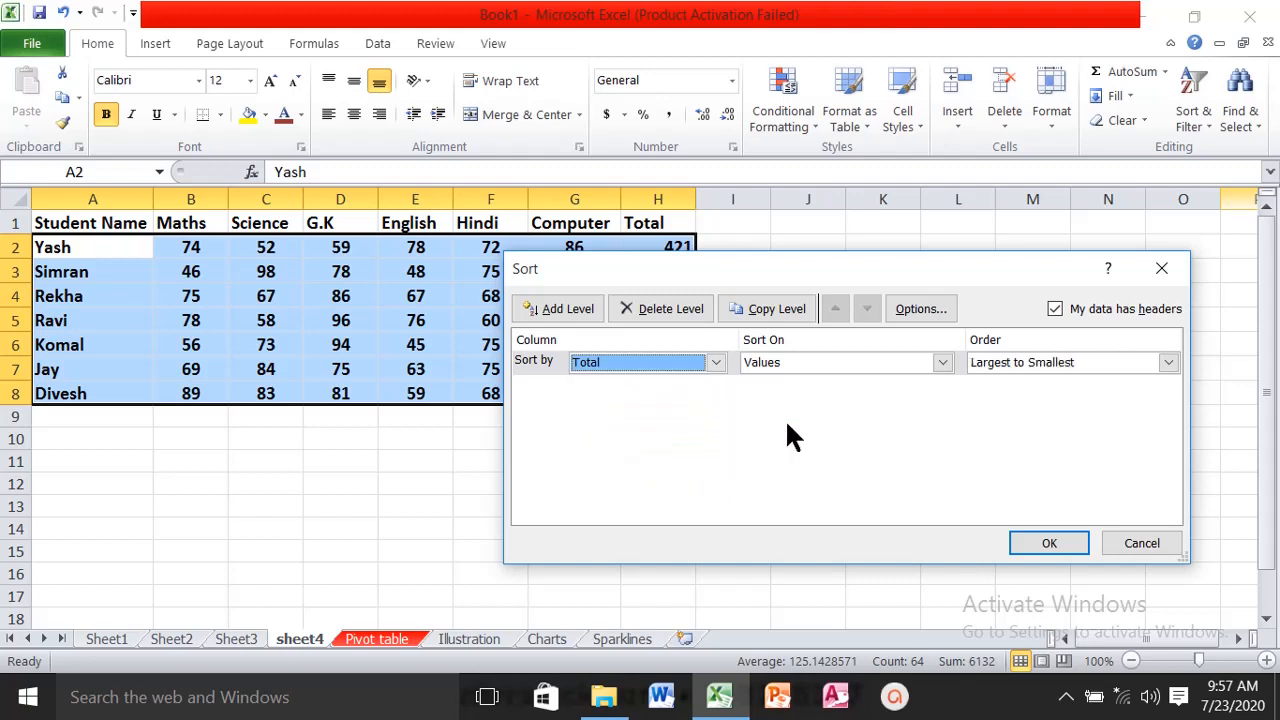
{"action": "left_click", "coordinate": [1167, 363]}
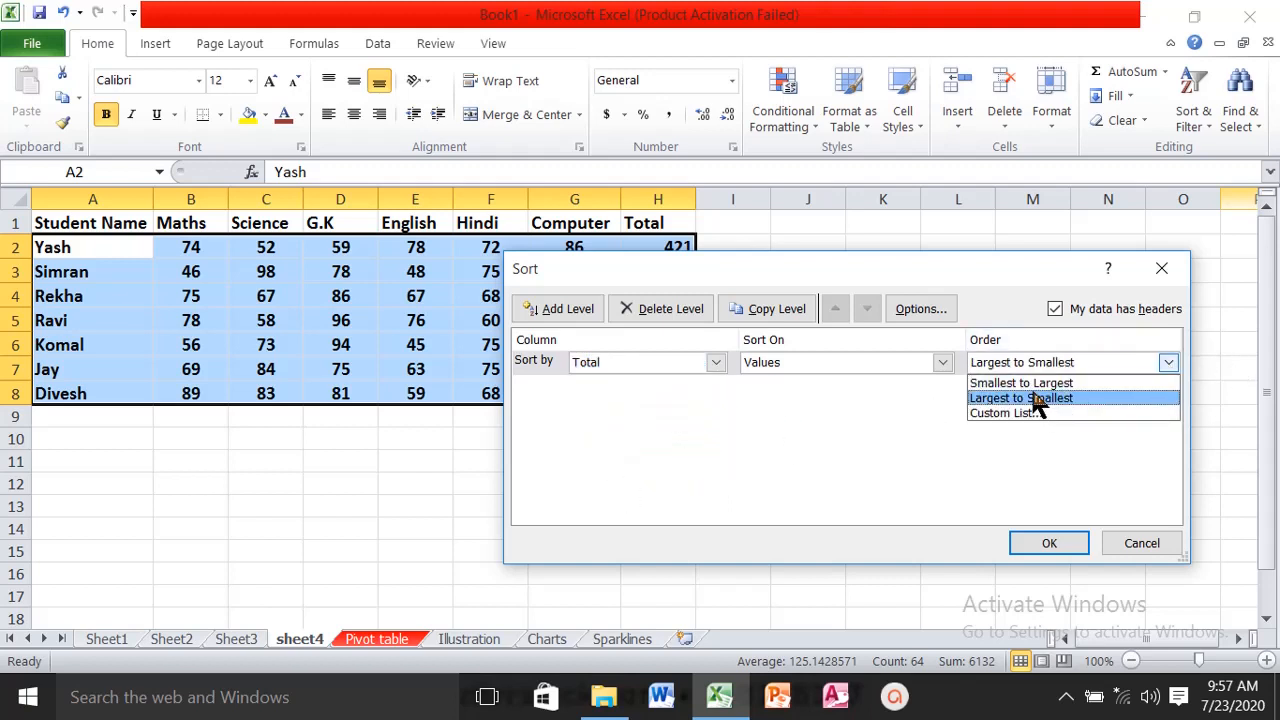
{"action": "key", "text": "Up"}
{"action": "left_click", "coordinate": [1028, 384]}
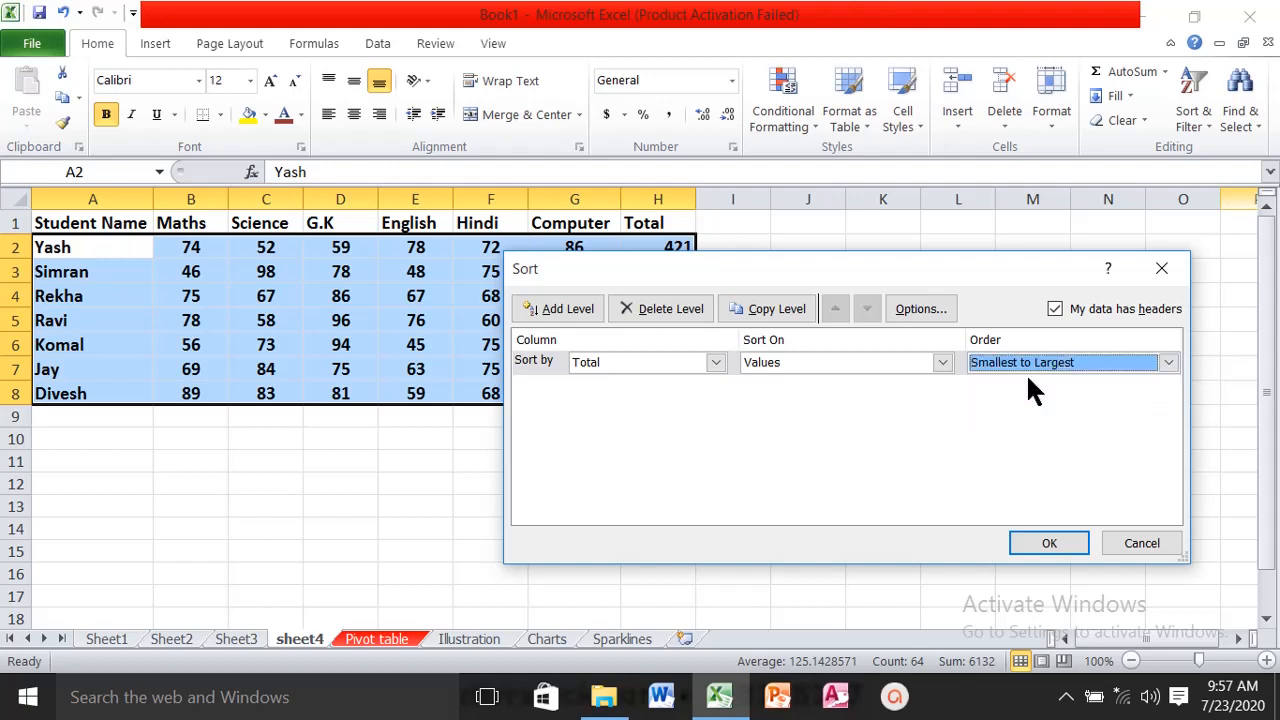
{"action": "left_click", "coordinate": [1049, 543]}
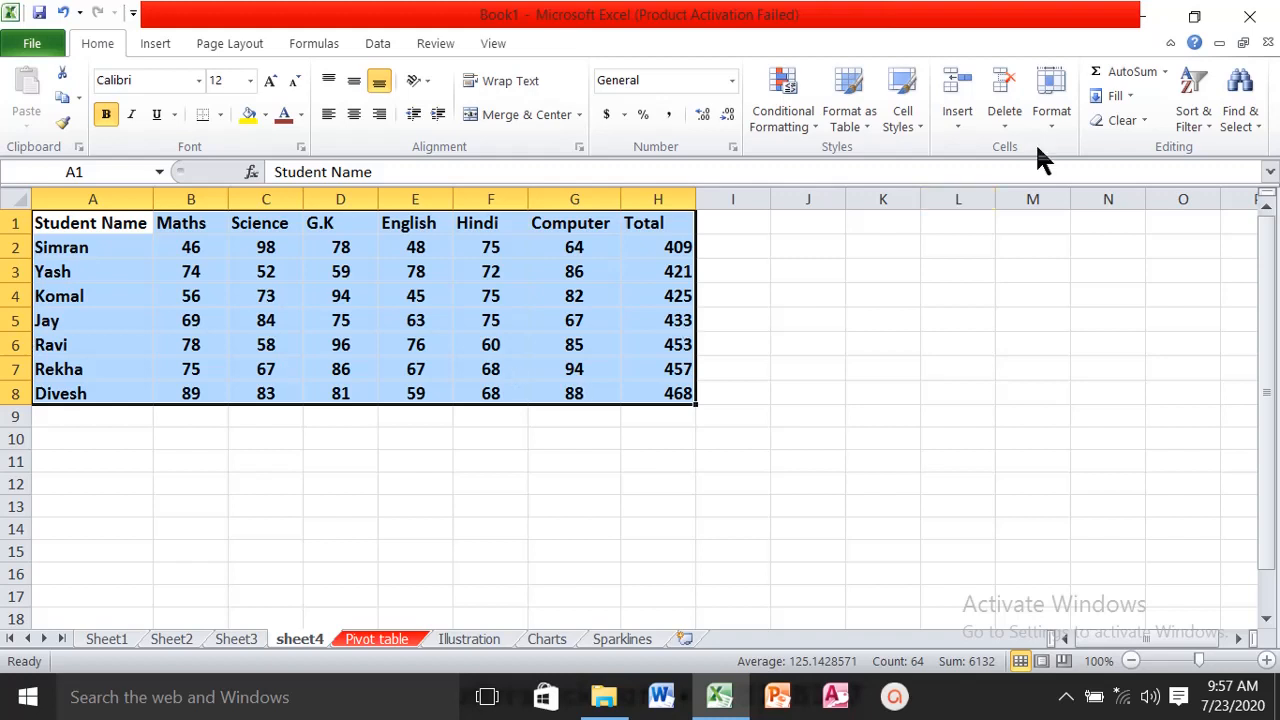
- Add filters to the header row of the student marks table and open the Student Name column's filter options
{"action": "left_click", "coordinate": [1204, 128]}
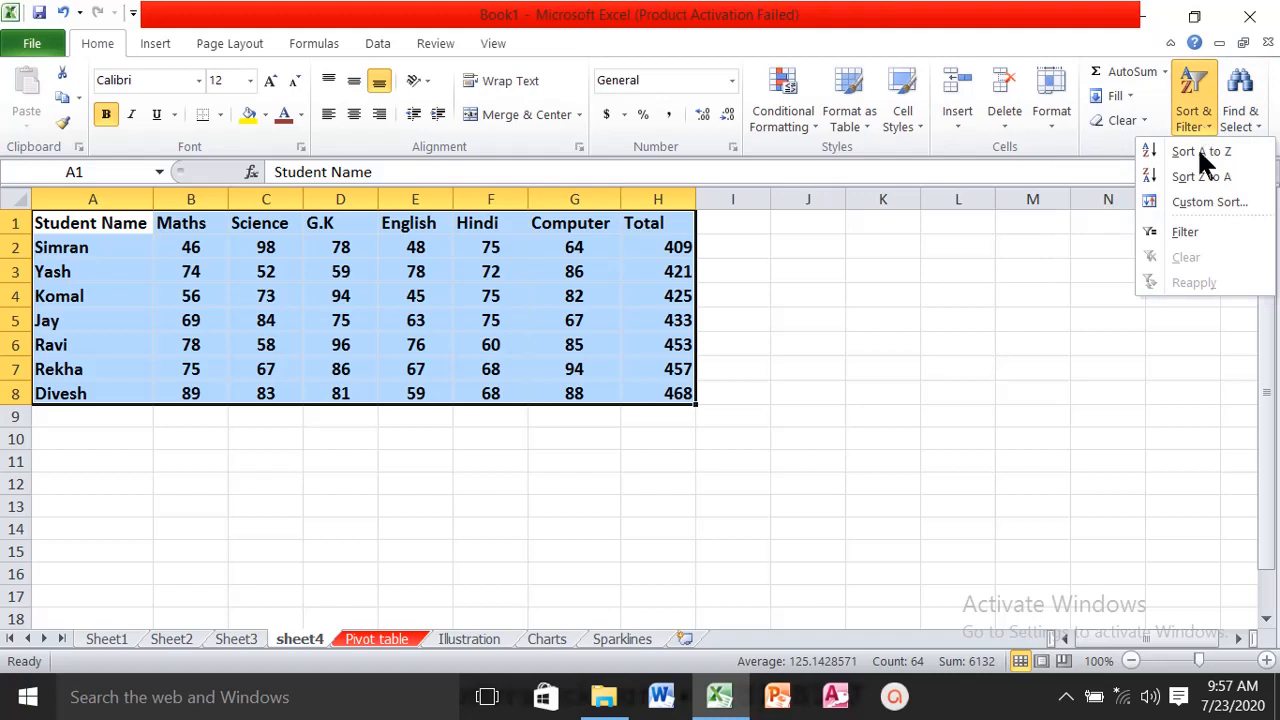
{"action": "left_click", "coordinate": [1186, 238]}
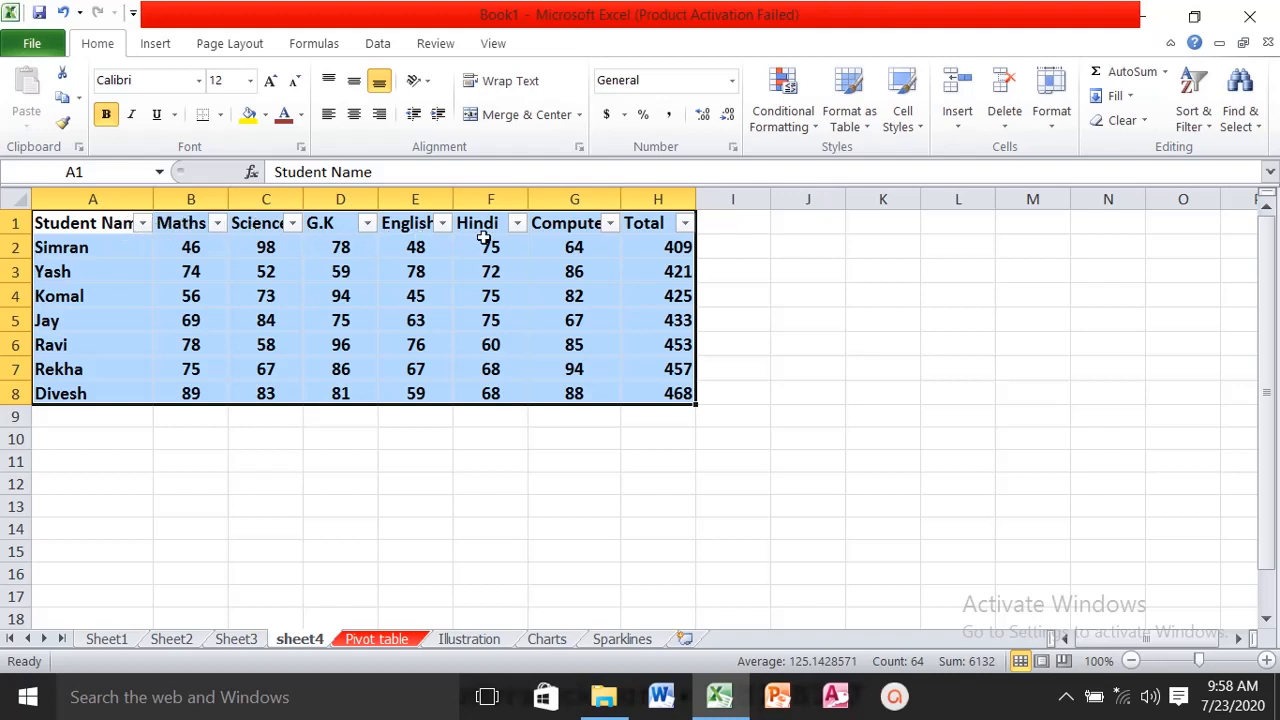
{"action": "left_click", "coordinate": [460, 276]}
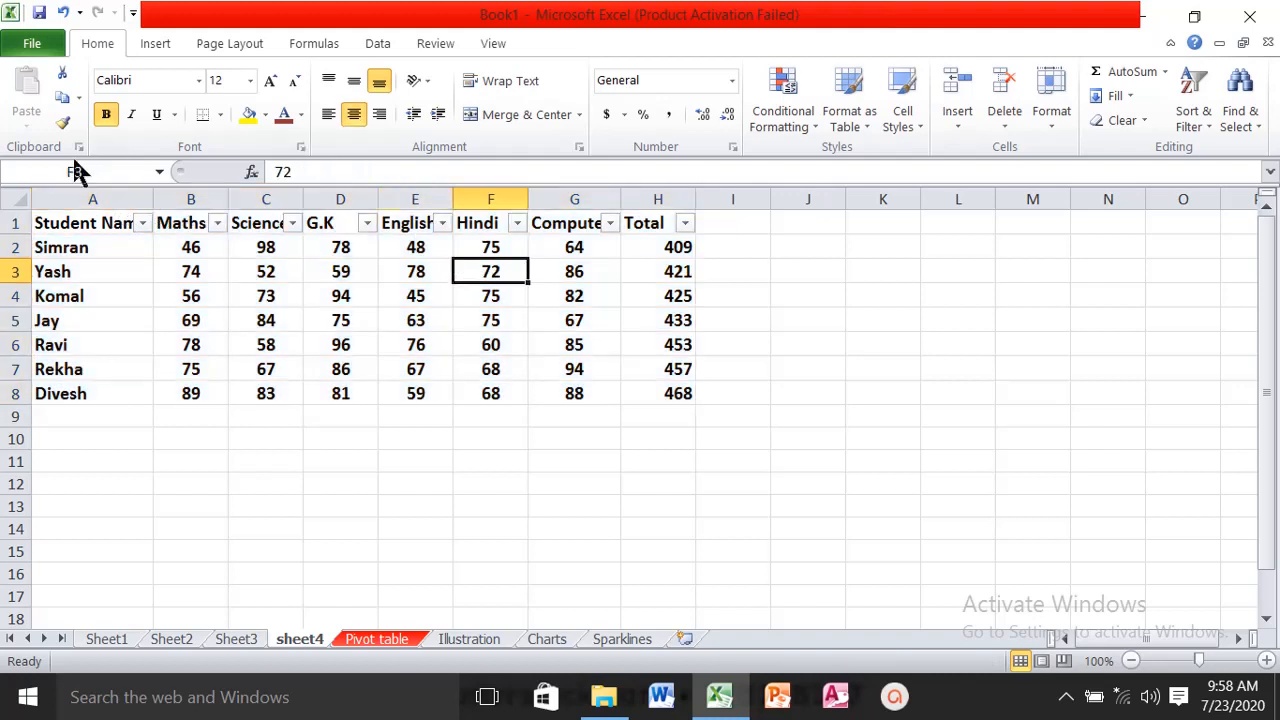
{"action": "left_click", "coordinate": [141, 223]}
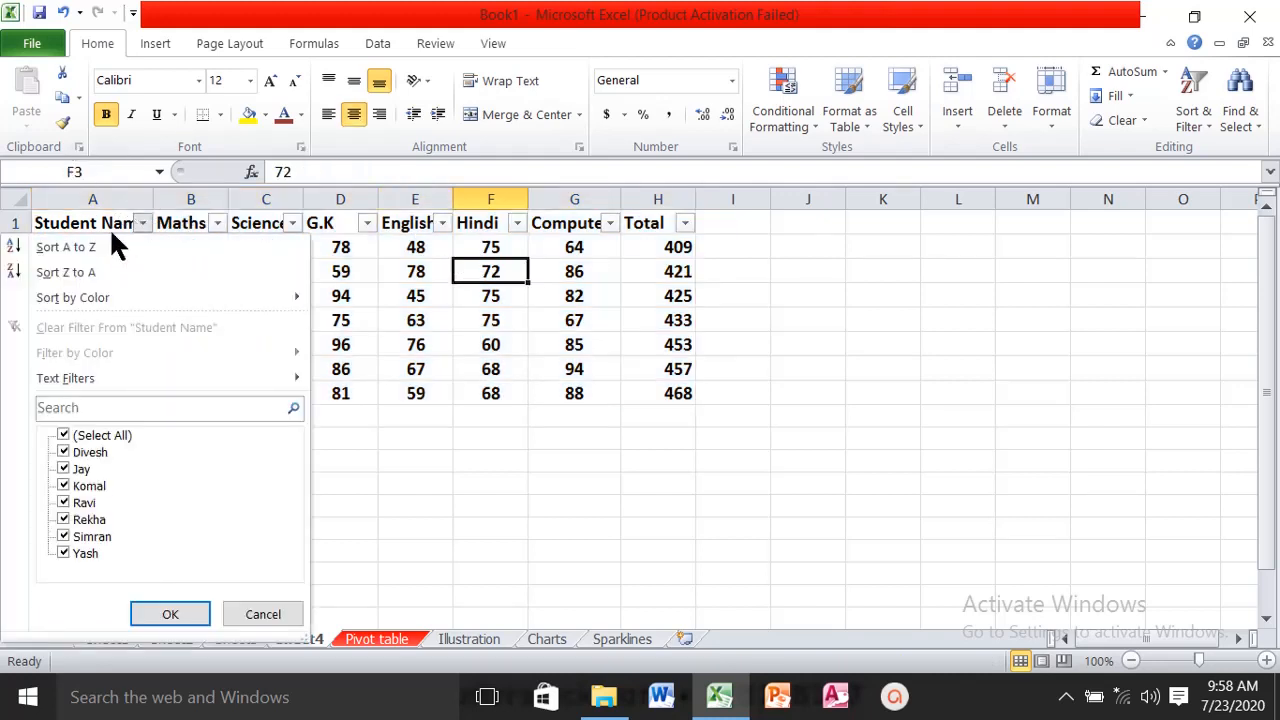
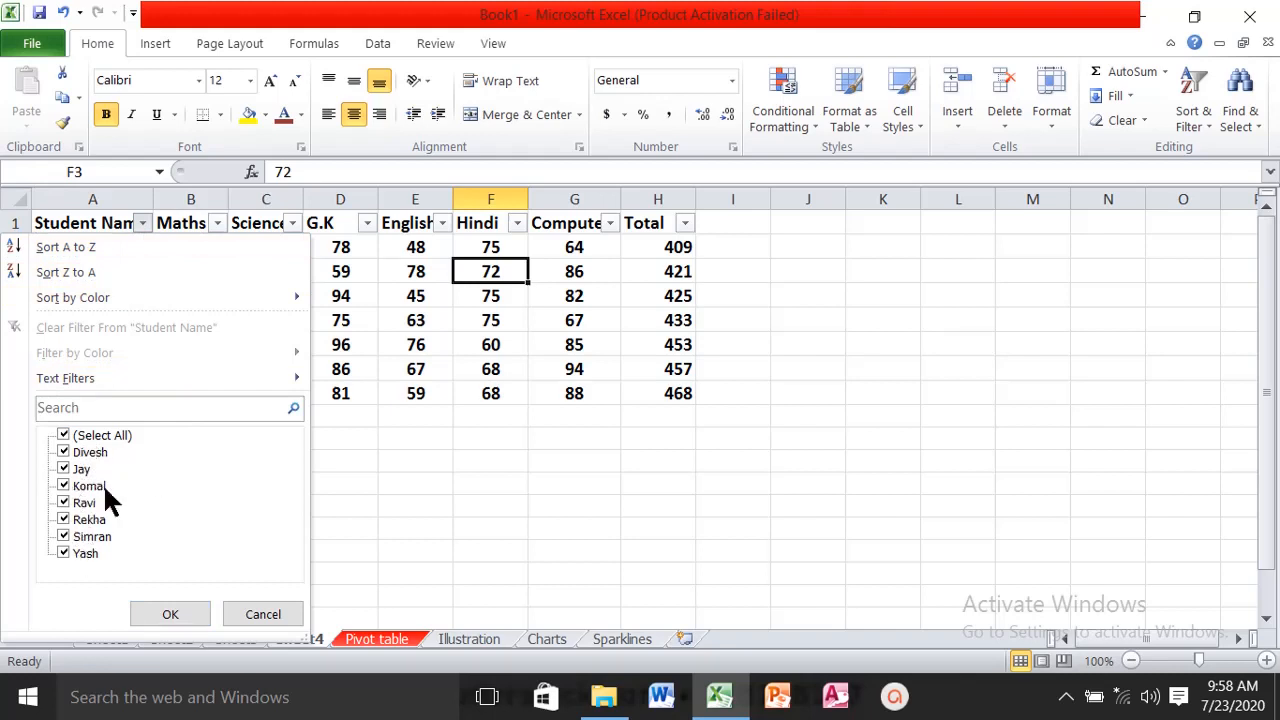
- Filter the Student Name column to only the second, third and fourth names in its value list
{"action": "left_click", "coordinate": [68, 437]}
{"action": "left_click", "coordinate": [65, 437]}
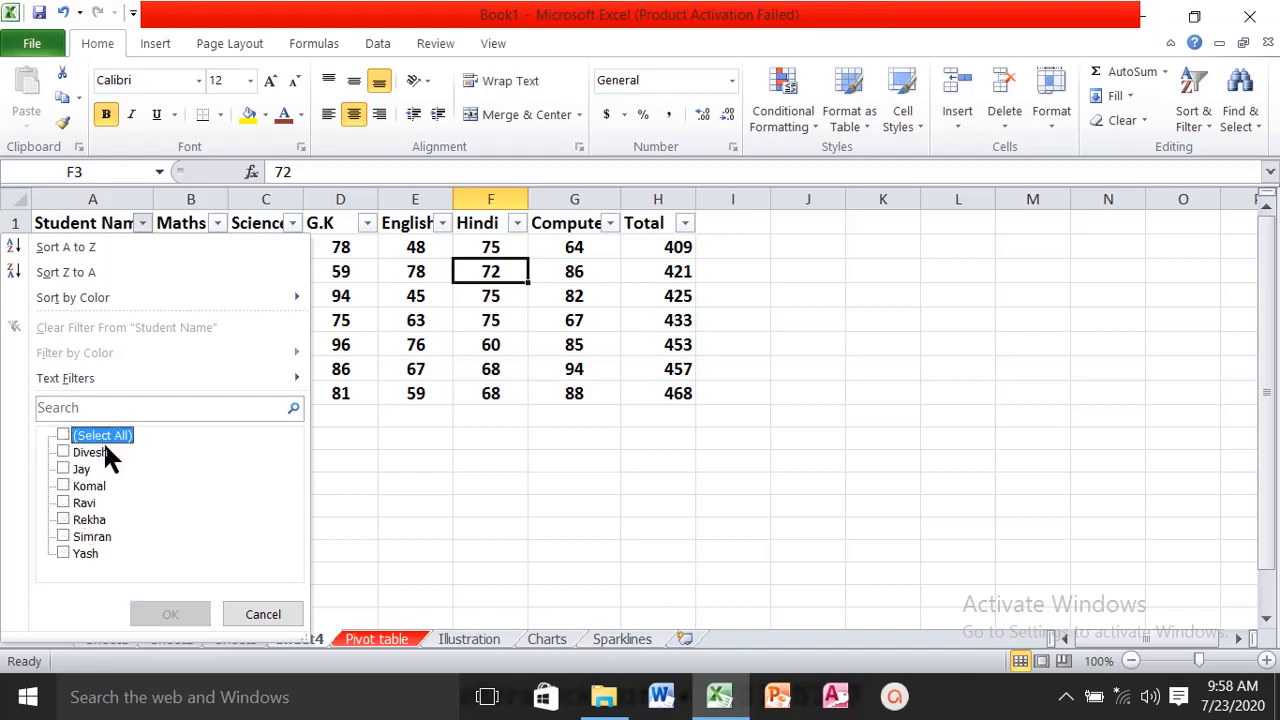
{"action": "left_click", "coordinate": [64, 469]}
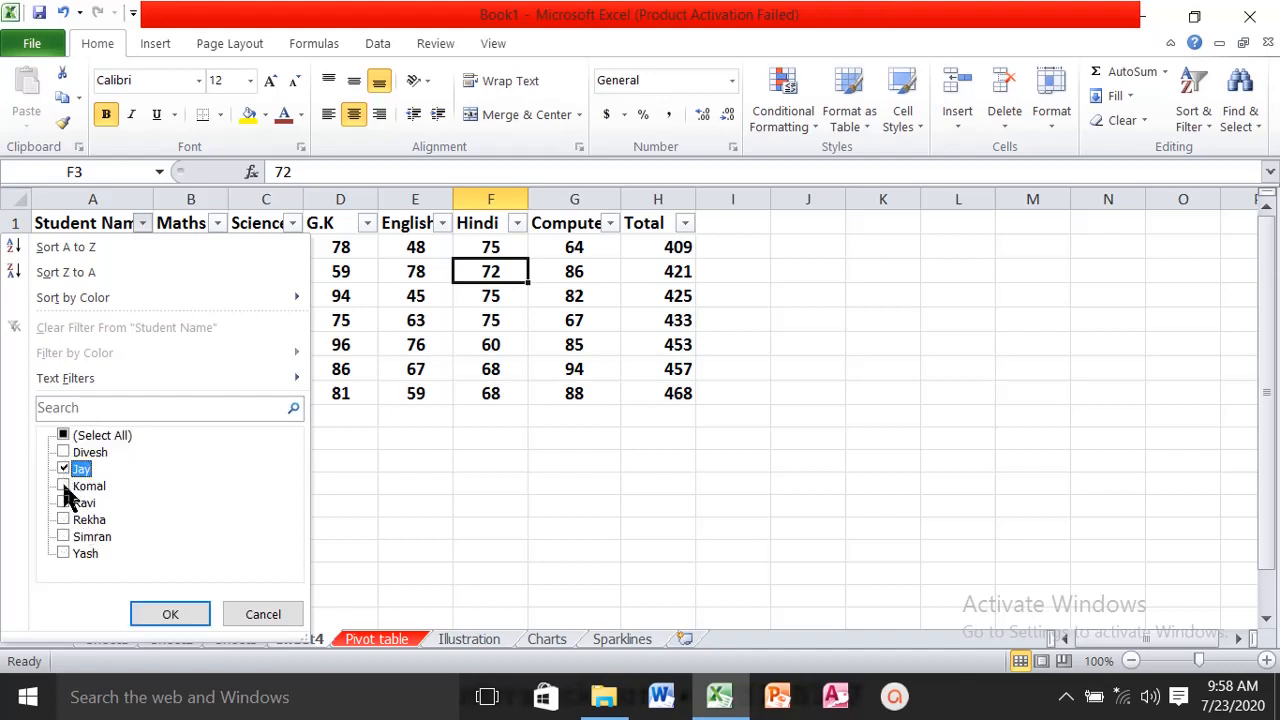
{"action": "left_click", "coordinate": [64, 486]}
{"action": "left_click", "coordinate": [64, 503]}
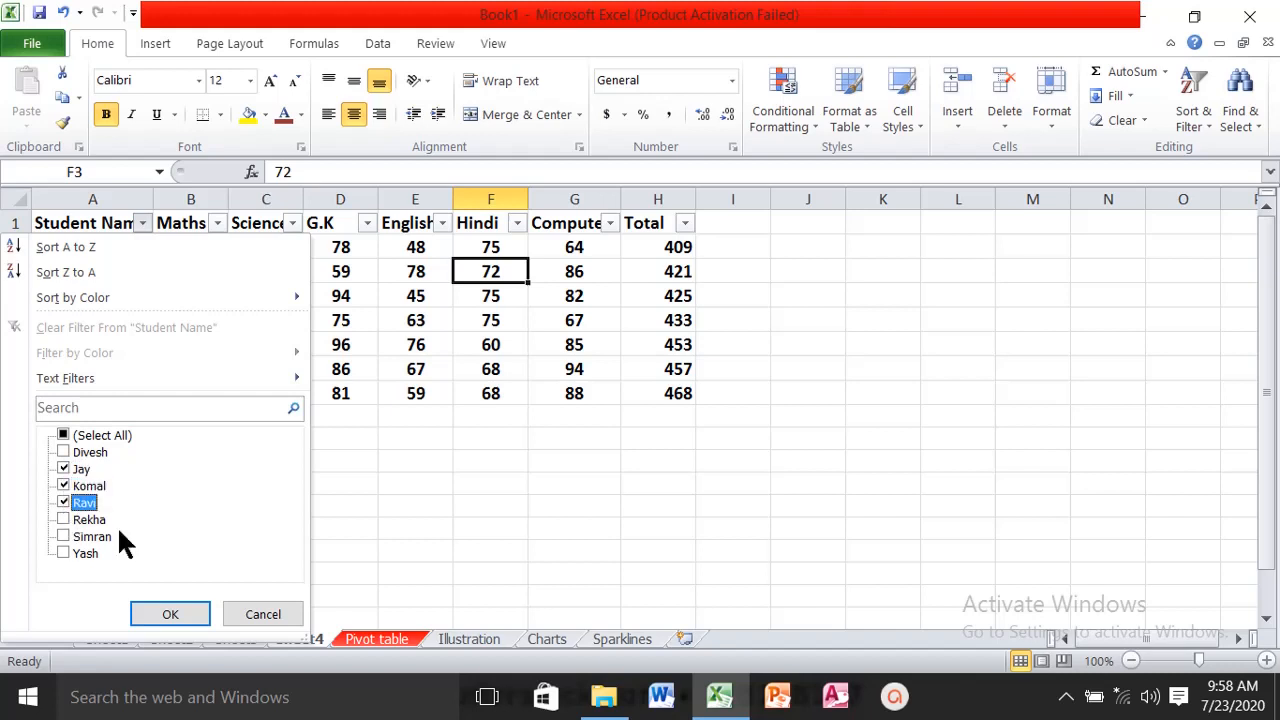
{"action": "left_click", "coordinate": [170, 614]}
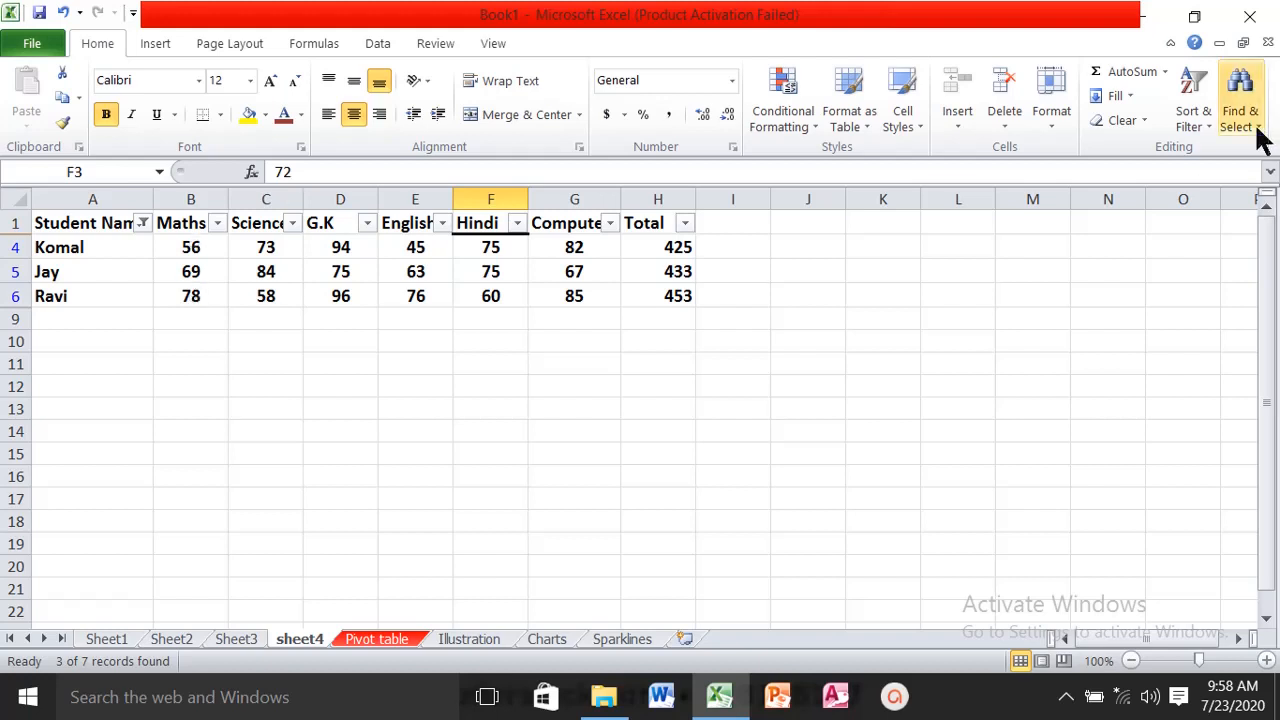
- Reapply the current filter to the student marks table and check the G.K column's filter options
{"action": "left_click", "coordinate": [1205, 118]}
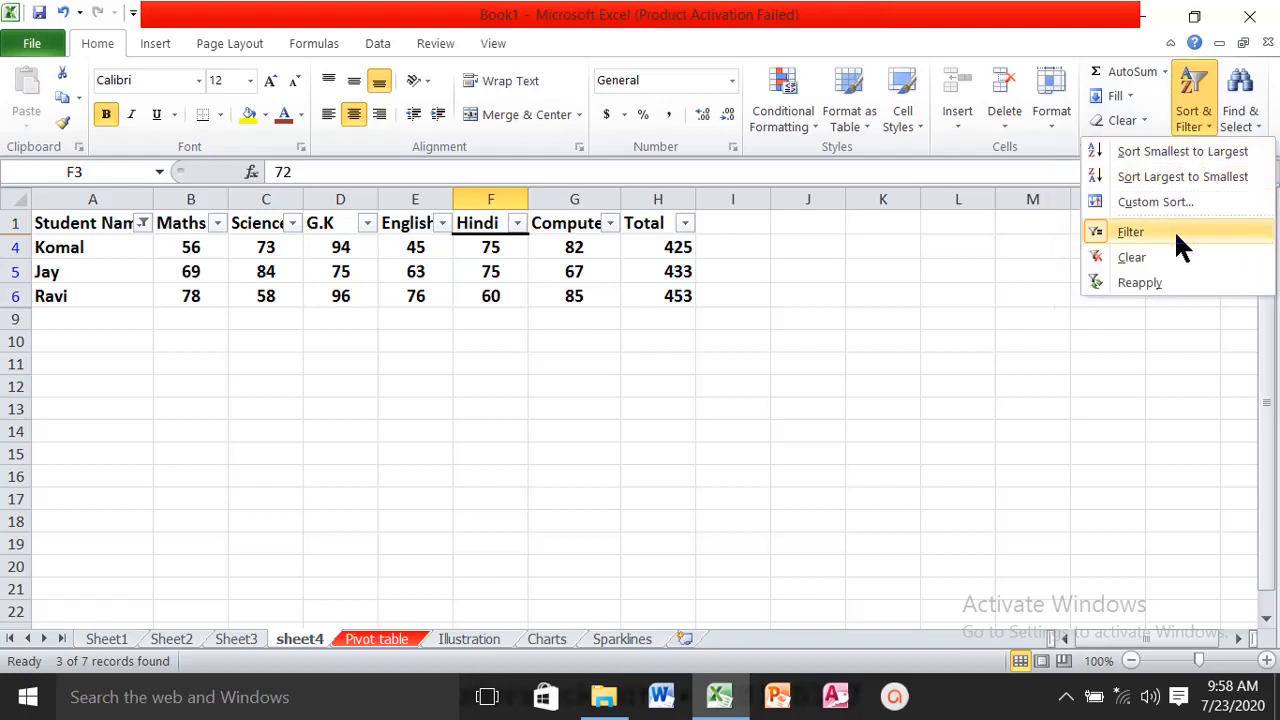
{"action": "left_click", "coordinate": [1137, 281]}
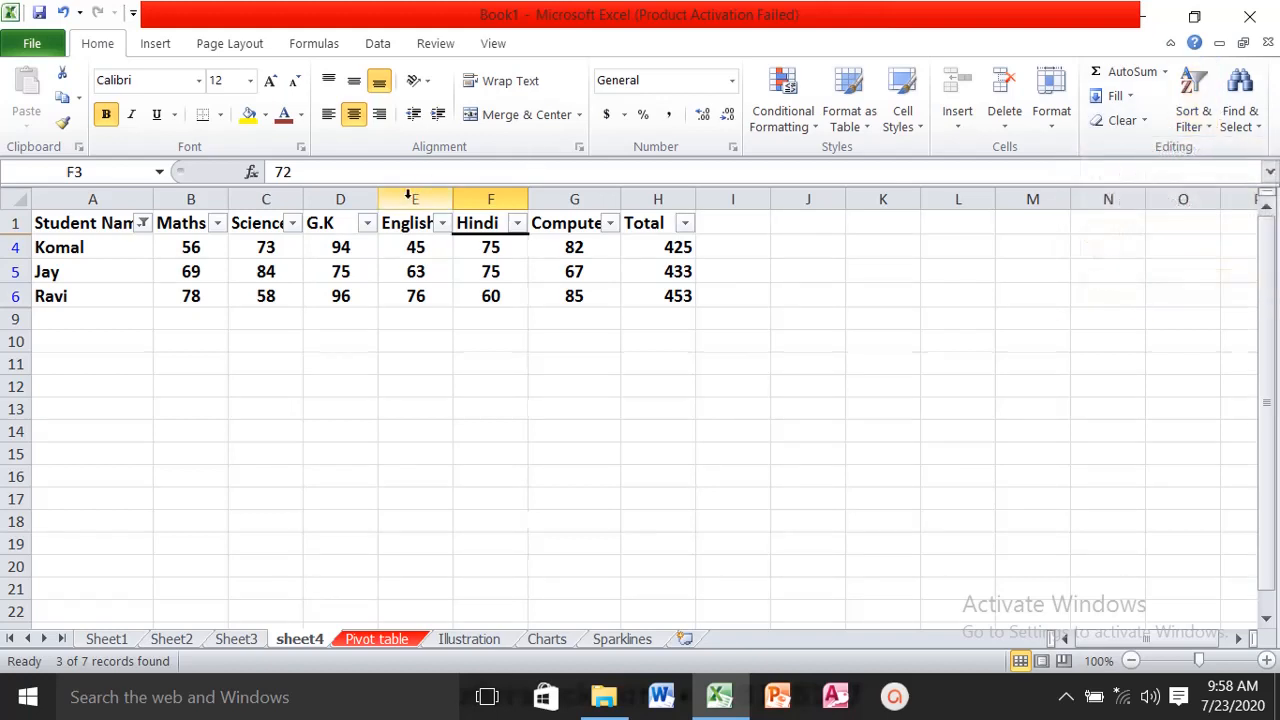
{"action": "left_click", "coordinate": [367, 223]}
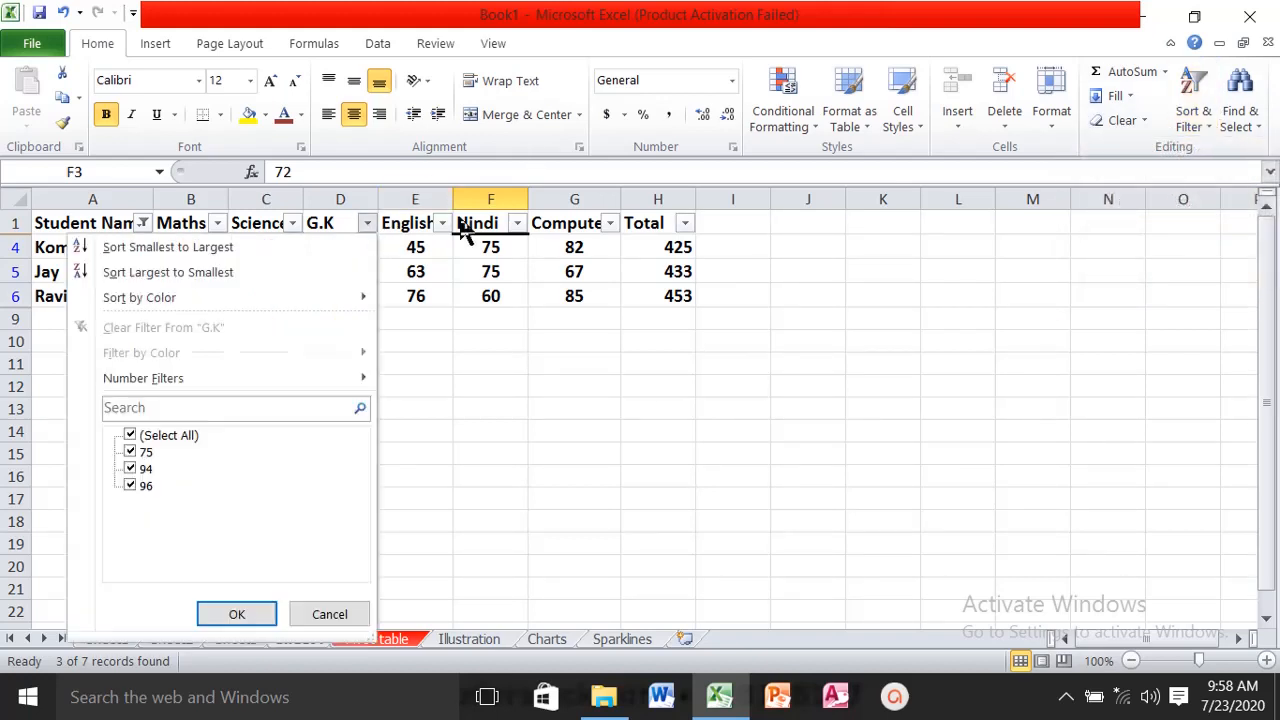
{"action": "left_click", "coordinate": [1200, 130]}
{"action": "left_click", "coordinate": [1131, 280]}
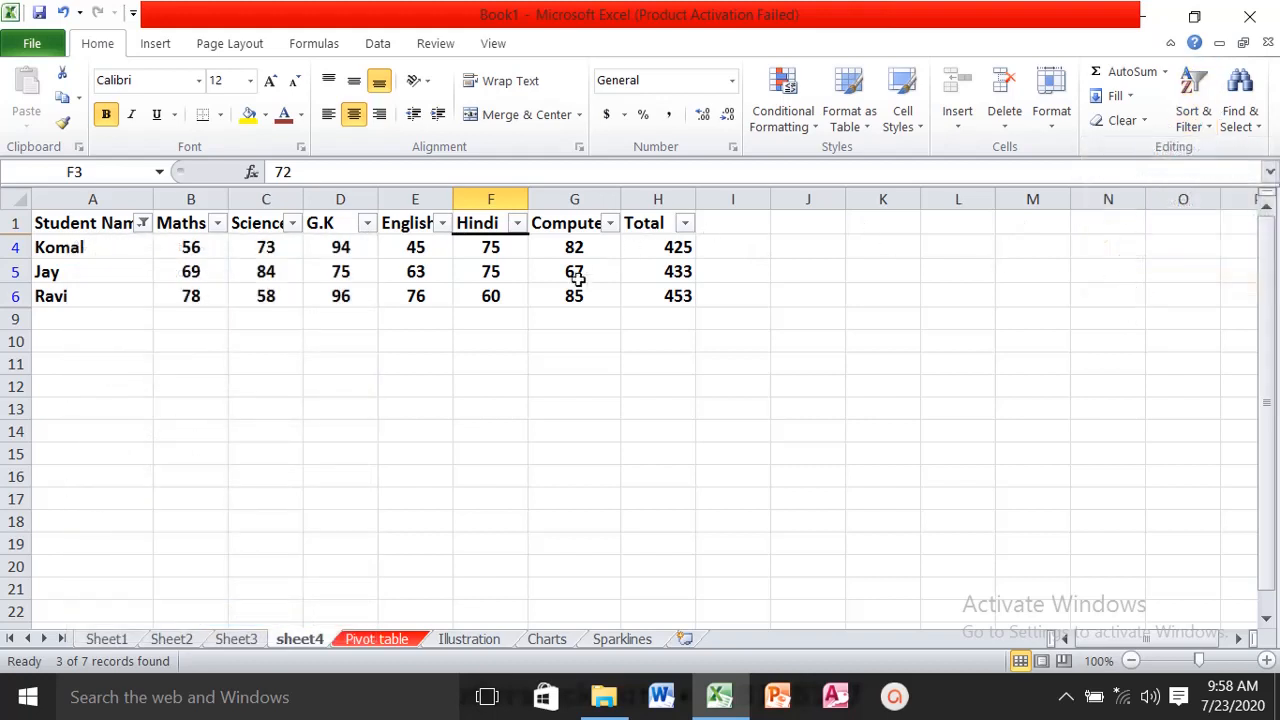
- Filter the Science column to show only the marks 73 and 84
{"action": "left_click", "coordinate": [292, 224]}
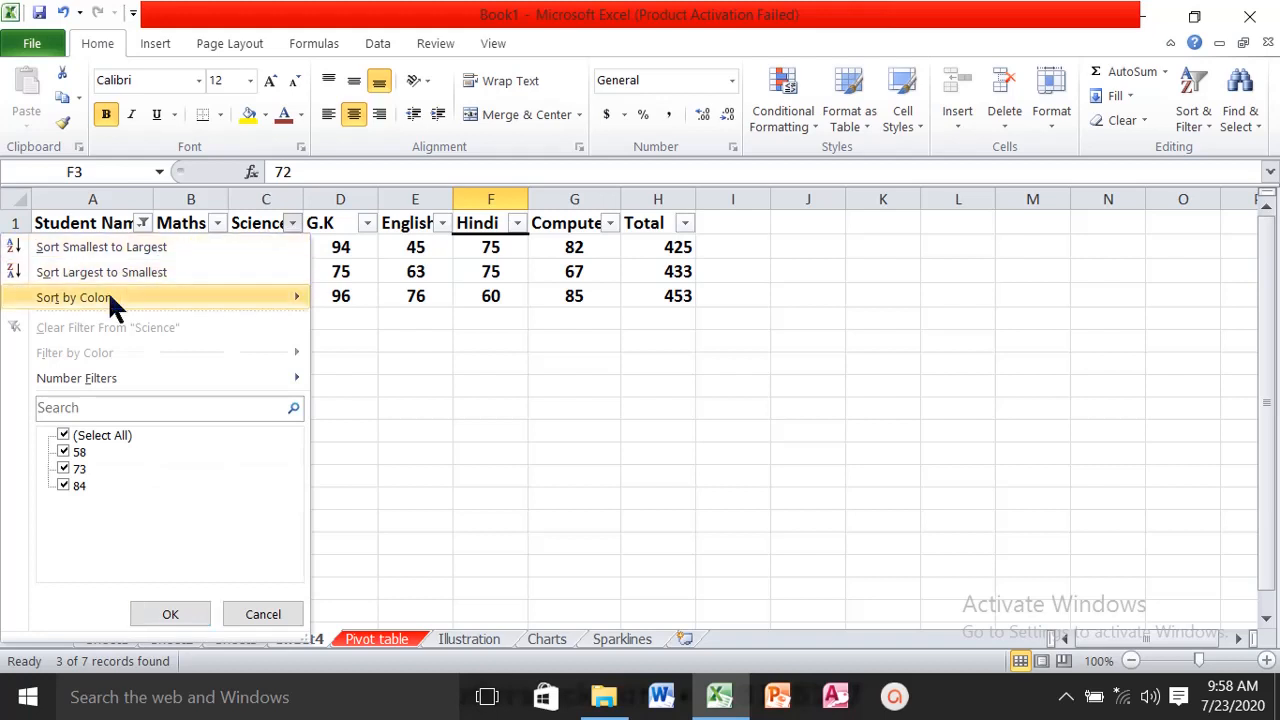
{"action": "left_click", "coordinate": [64, 436]}
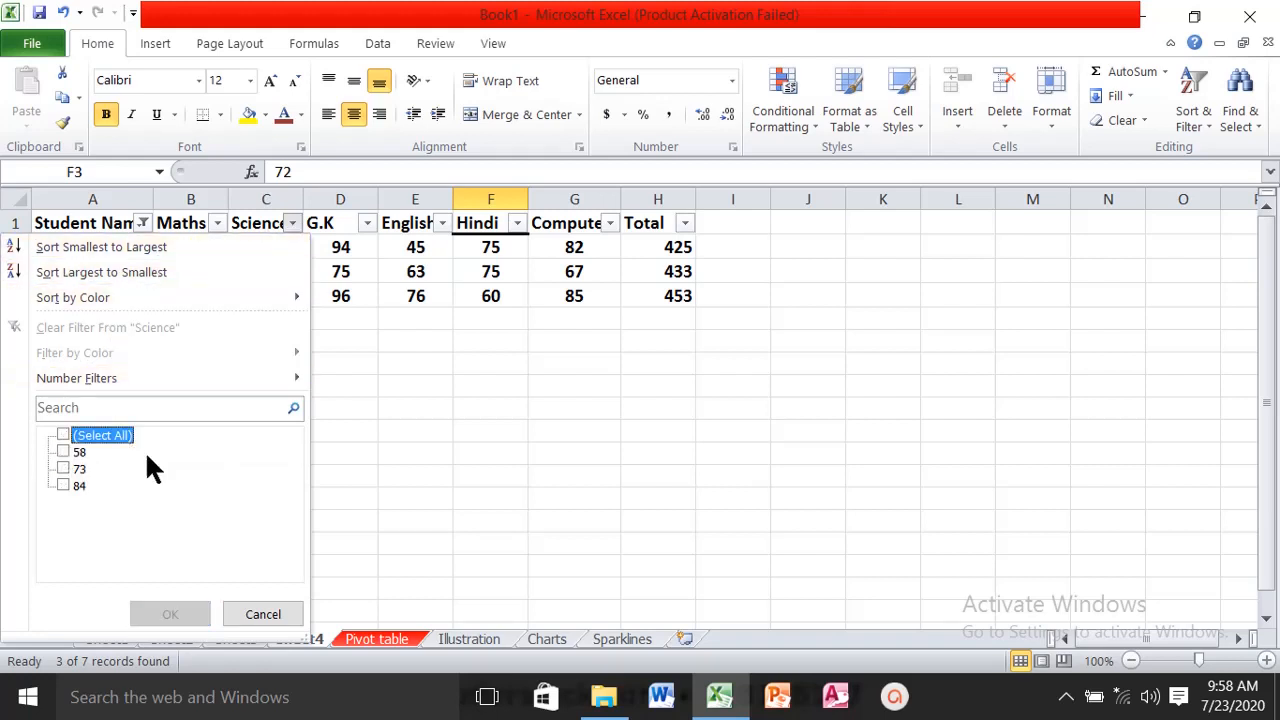
{"action": "left_click", "coordinate": [62, 469]}
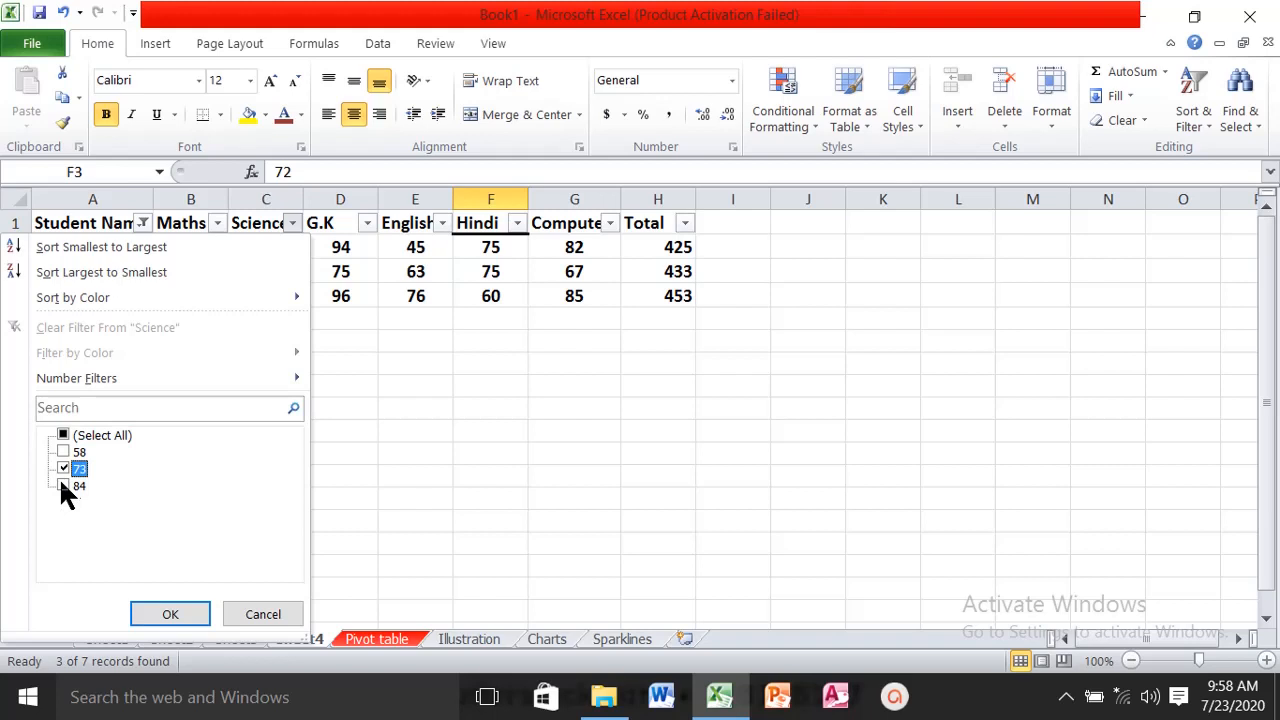
{"action": "left_click", "coordinate": [173, 614]}
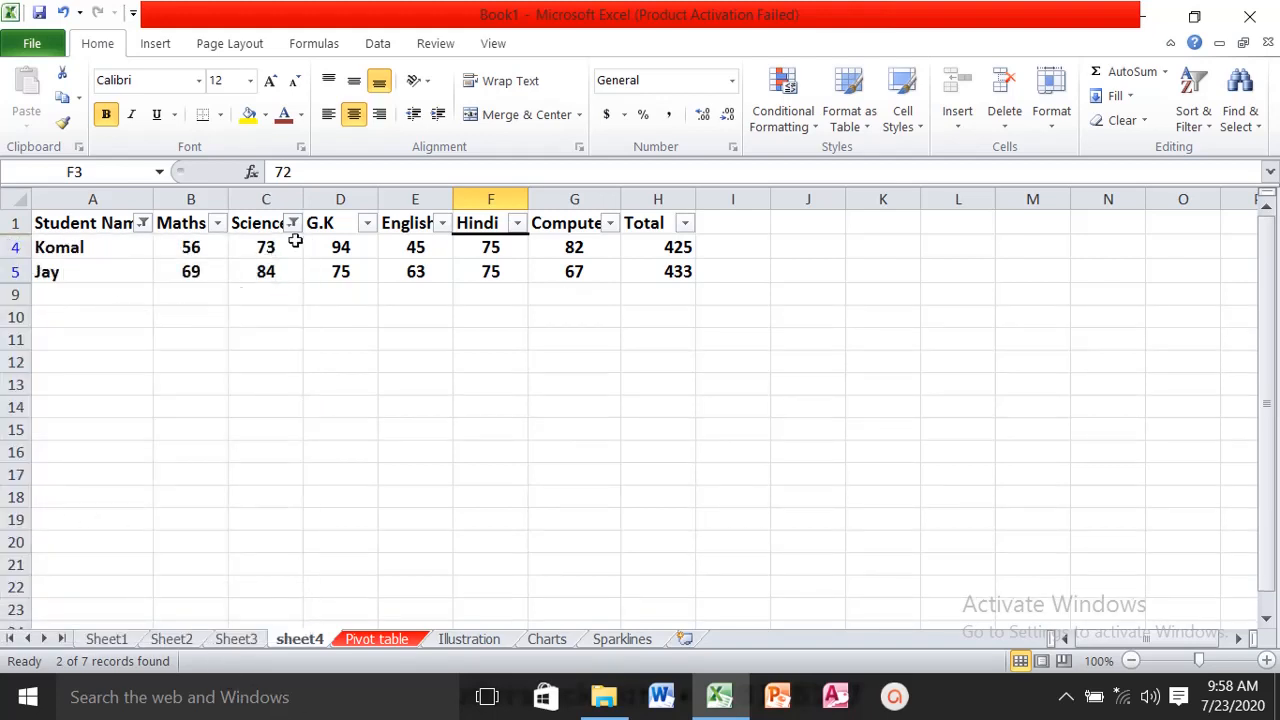
- Clear all applied filters from the student marks table and turn off filtering on its header row
{"action": "left_click", "coordinate": [1207, 120]}
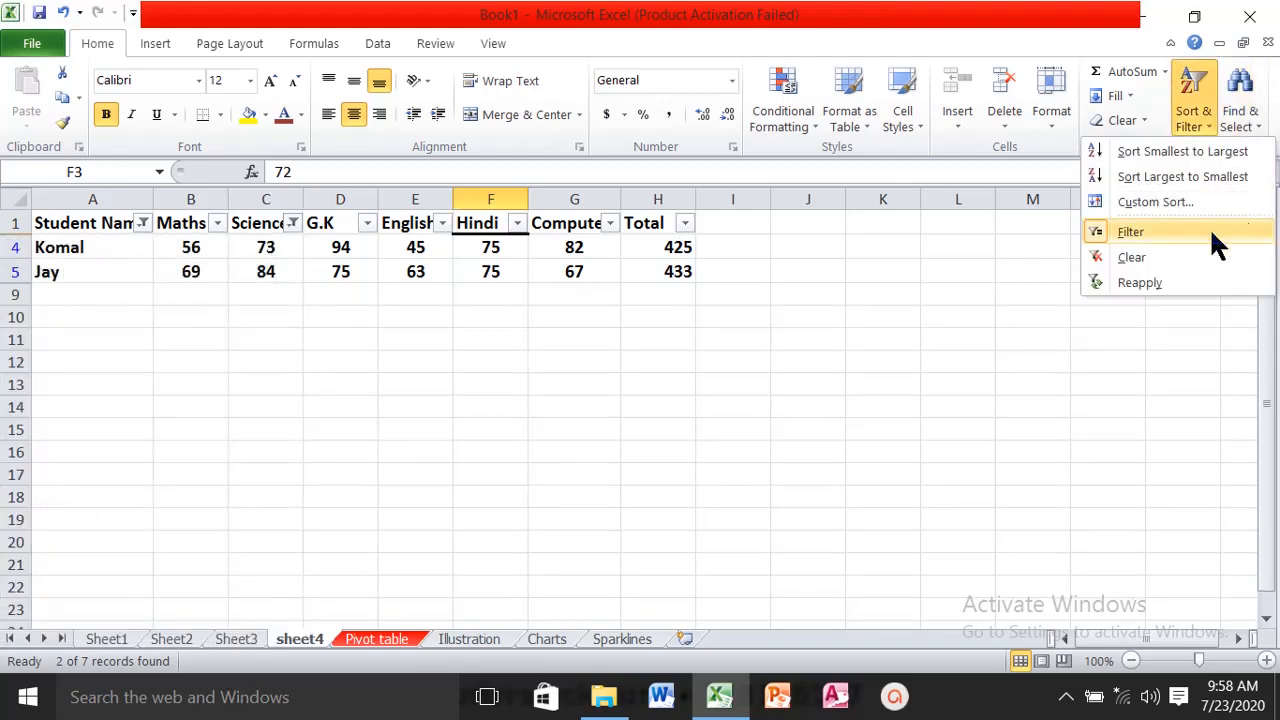
{"action": "left_click", "coordinate": [1133, 258]}
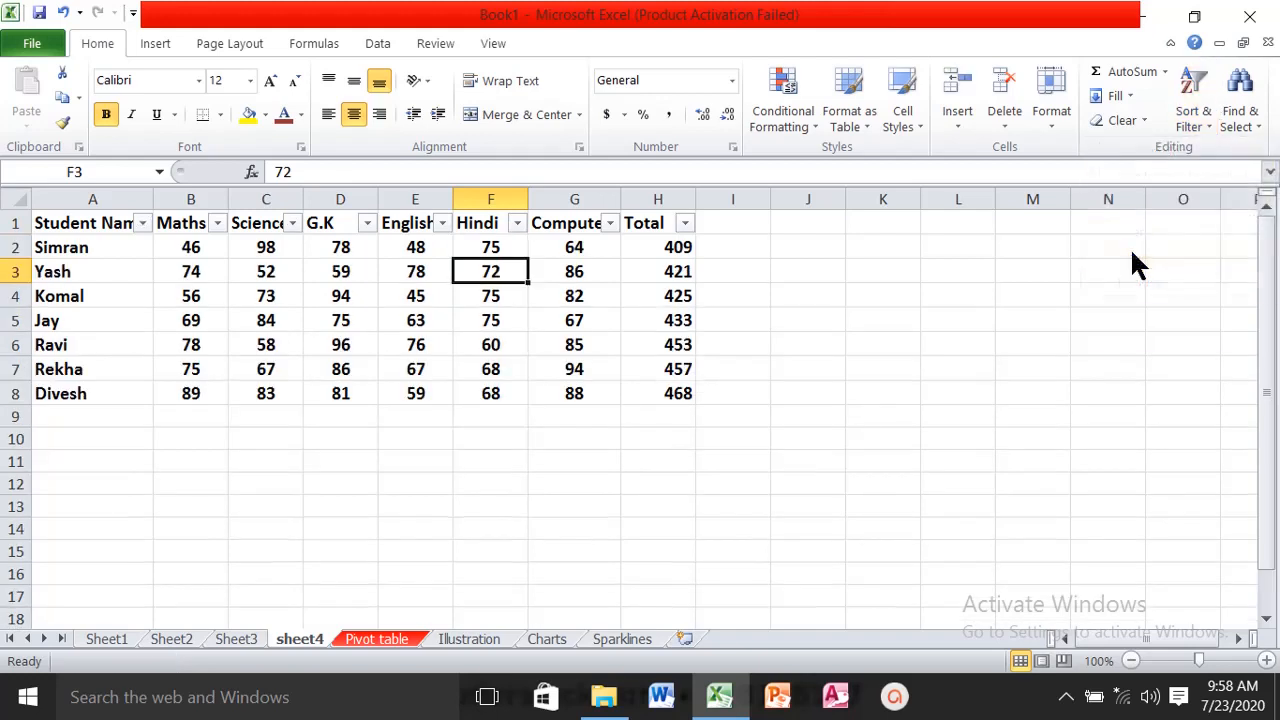
{"action": "left_click", "coordinate": [1197, 118]}
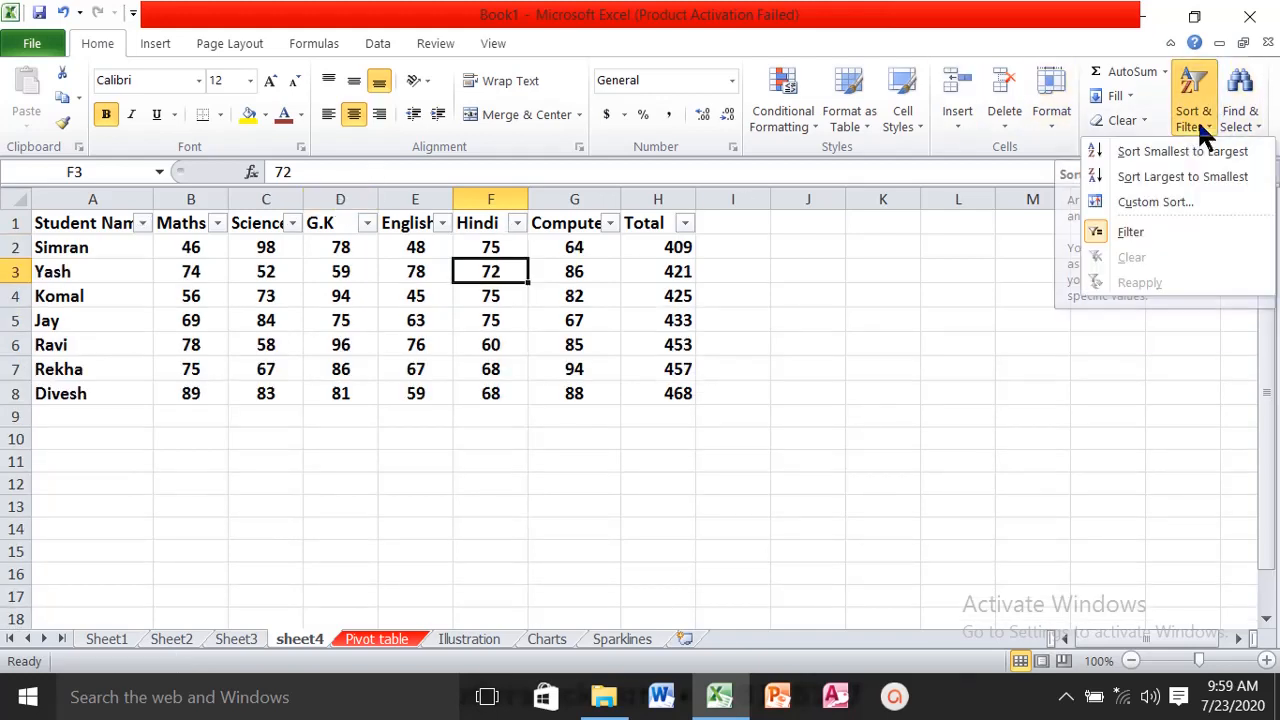
{"action": "left_click", "coordinate": [1103, 235]}
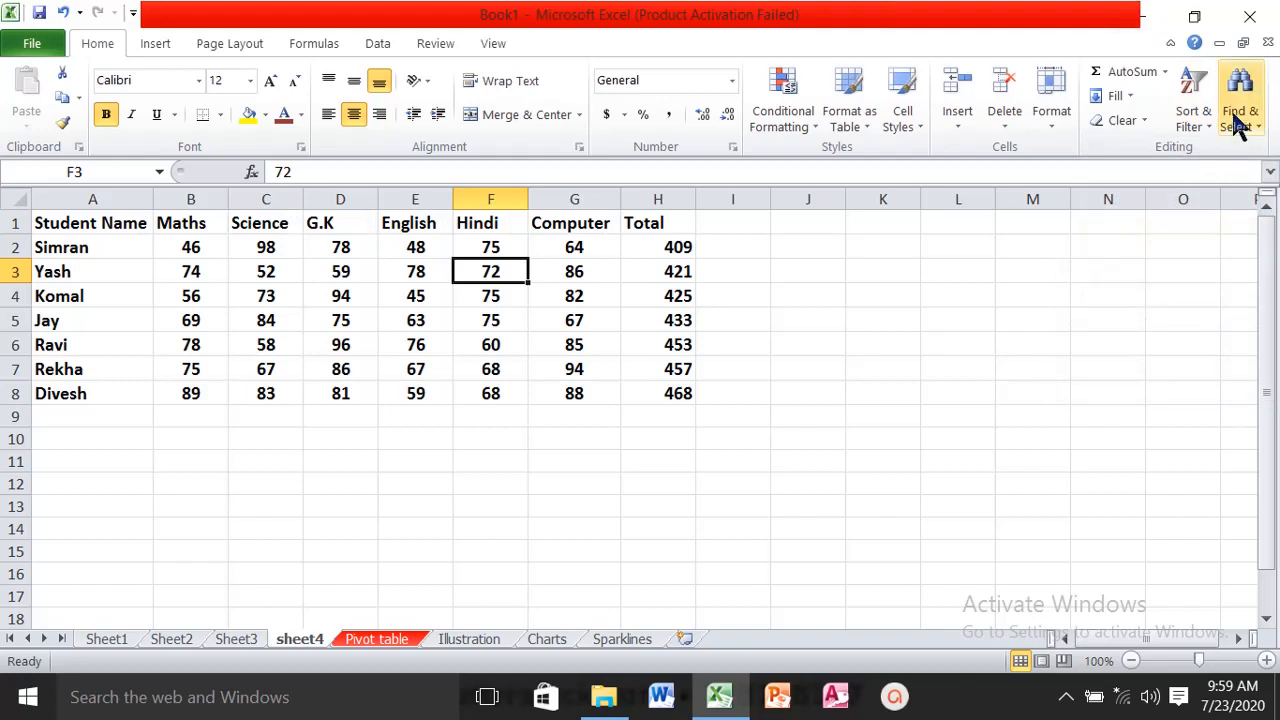
- Search sheet4 for the value 75, list all matches, and enlarge the results list to read every match
{"action": "left_click", "coordinate": [1260, 135]}
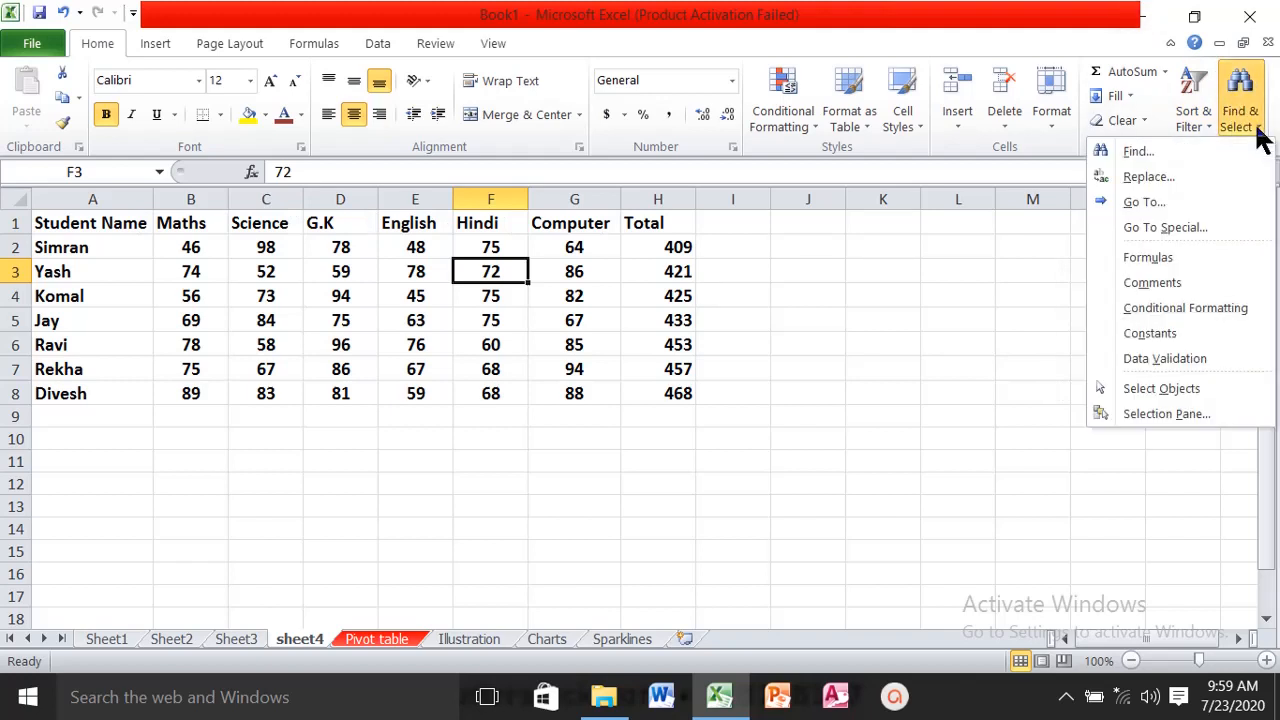
{"action": "left_click", "coordinate": [1157, 148]}
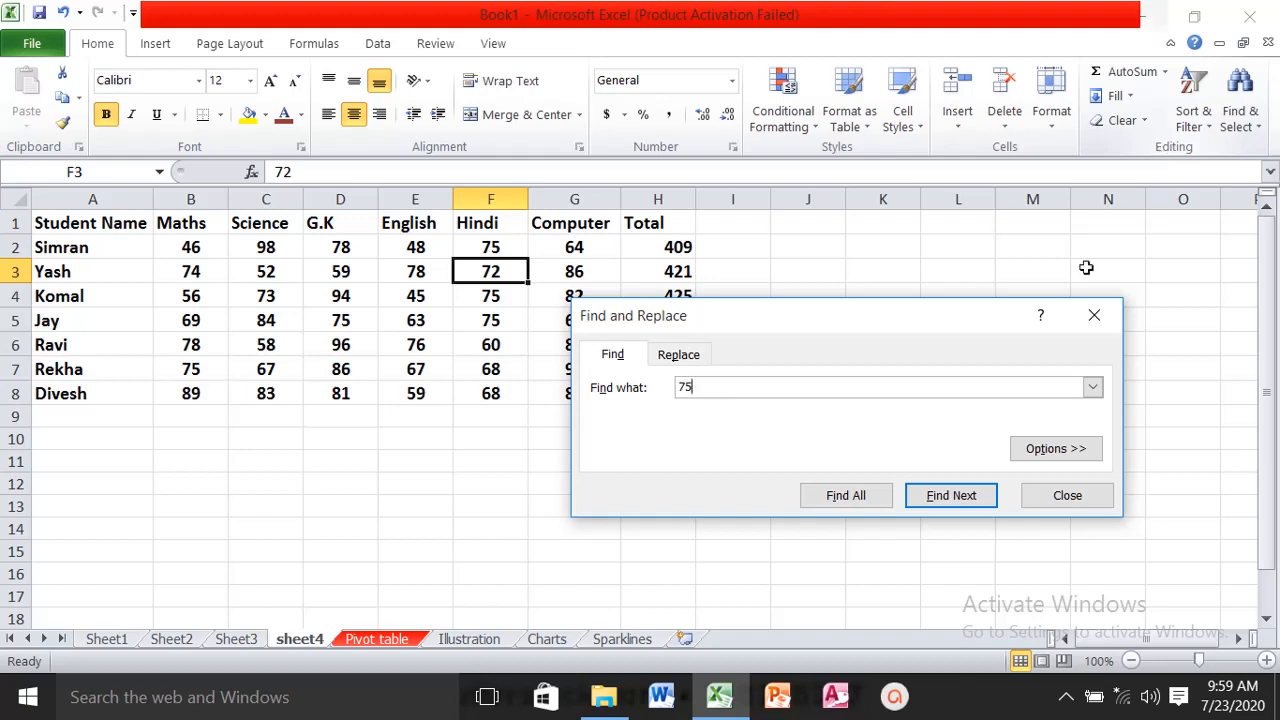
{"action": "left_click", "coordinate": [926, 500]}
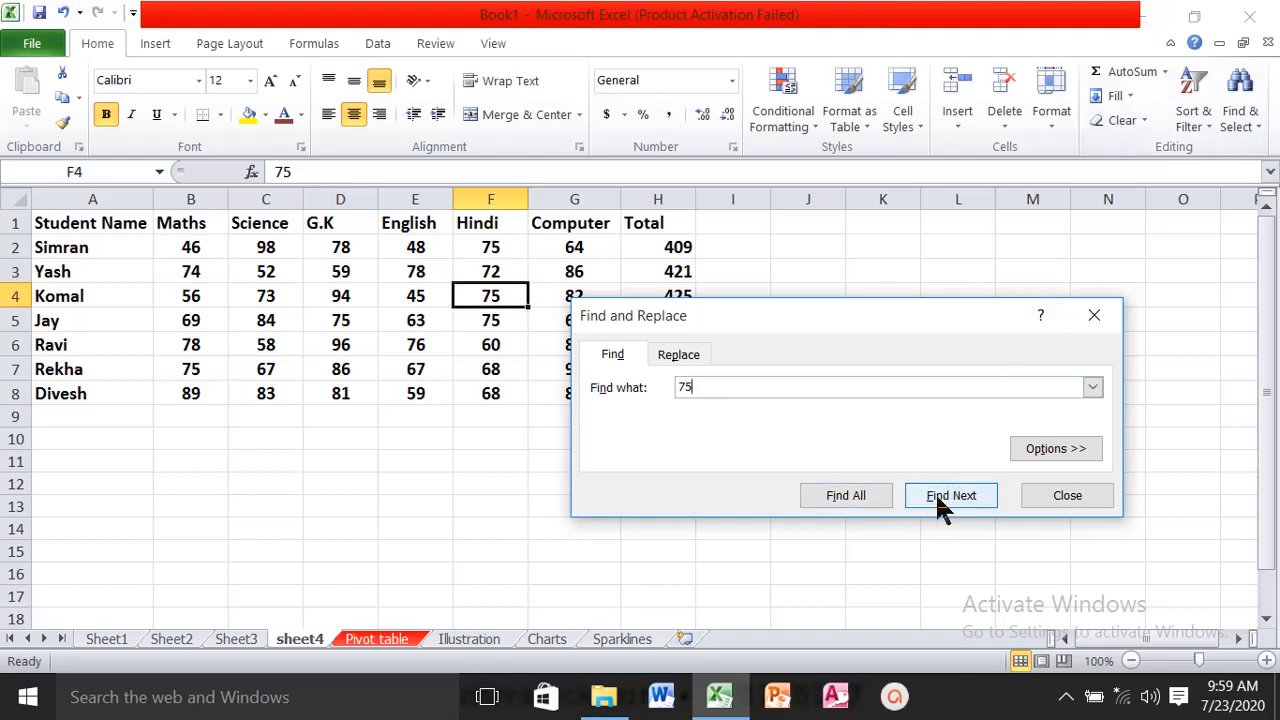
{"action": "left_click", "coordinate": [926, 500]}
{"action": "left_click", "coordinate": [846, 500]}
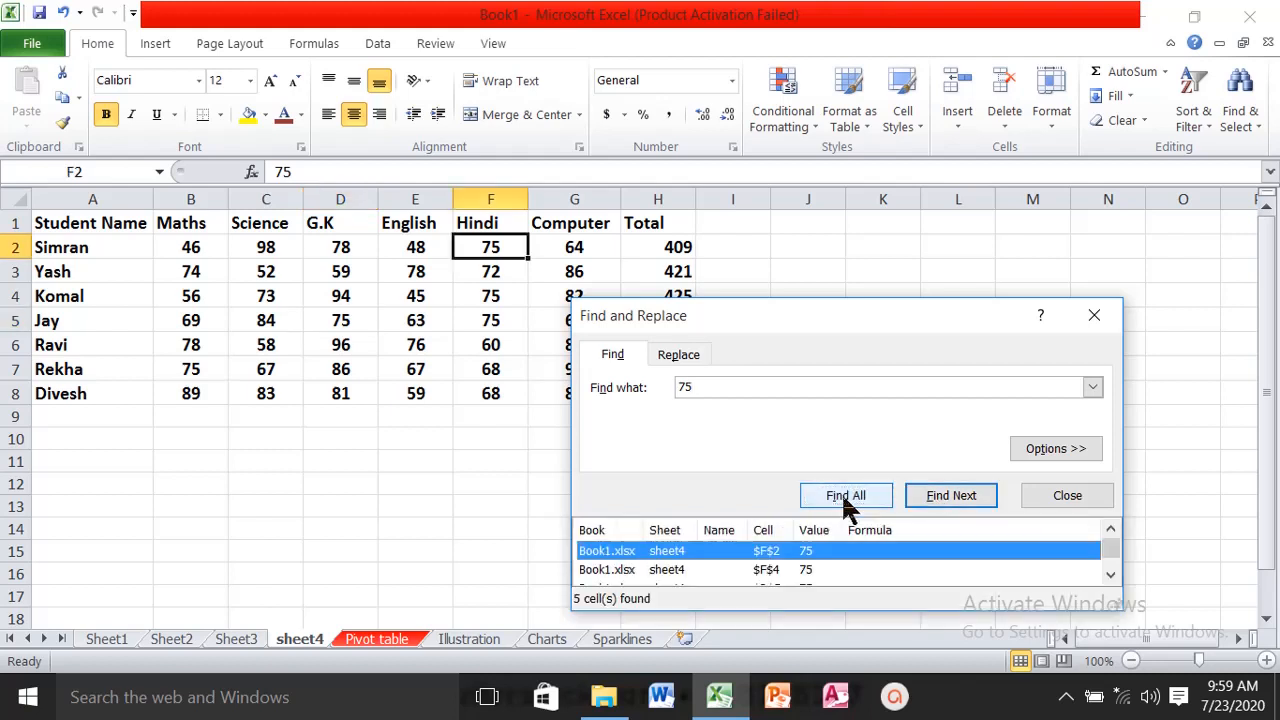
{"action": "left_click_drag", "start_coordinate": [820, 322], "coordinate": [880, 250]}
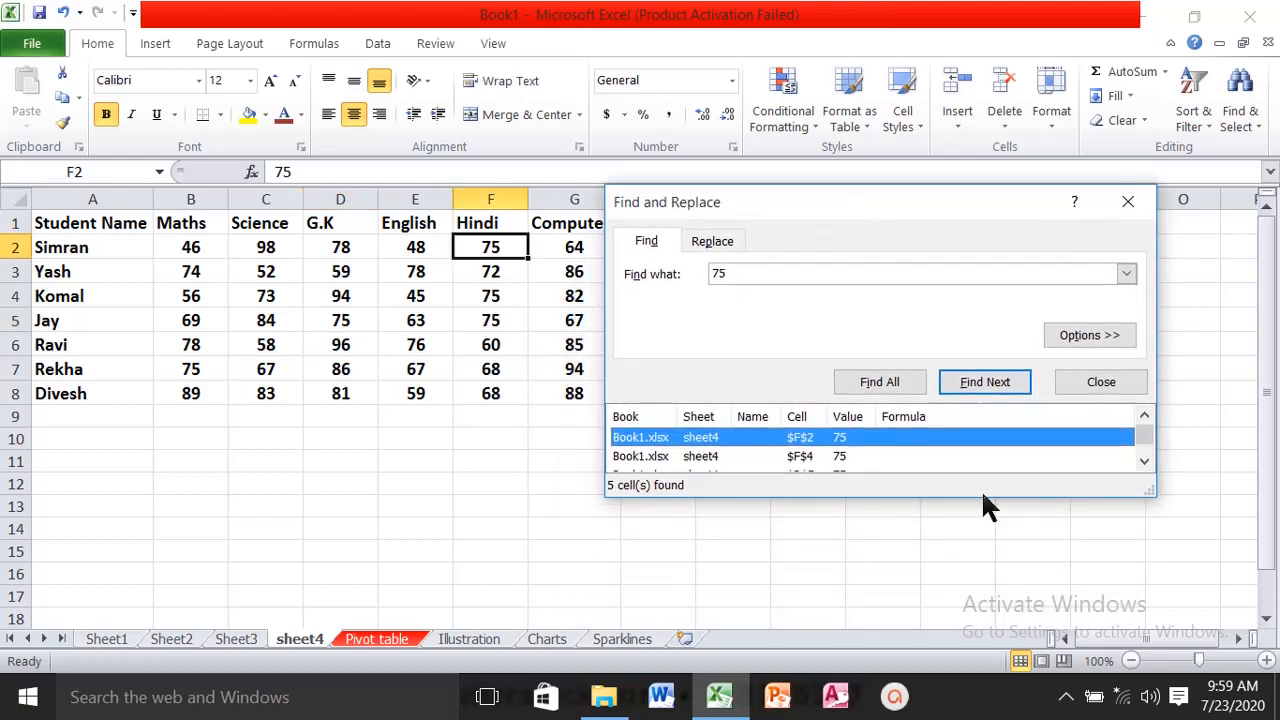
{"action": "left_click_drag", "start_coordinate": [1152, 492], "coordinate": [1170, 560]}
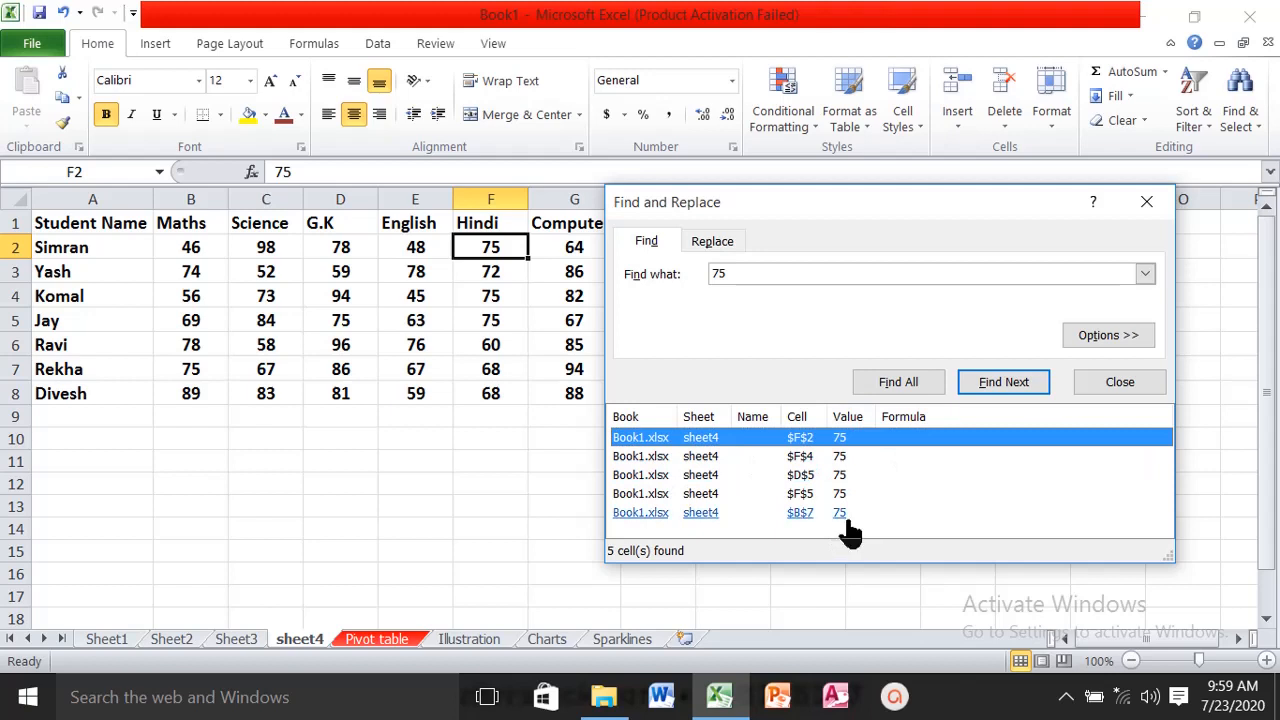
- Replace the value 75 with 80 in cell F2 and in all remaining matches, and close Find and Replace
{"action": "left_click", "coordinate": [695, 242]}
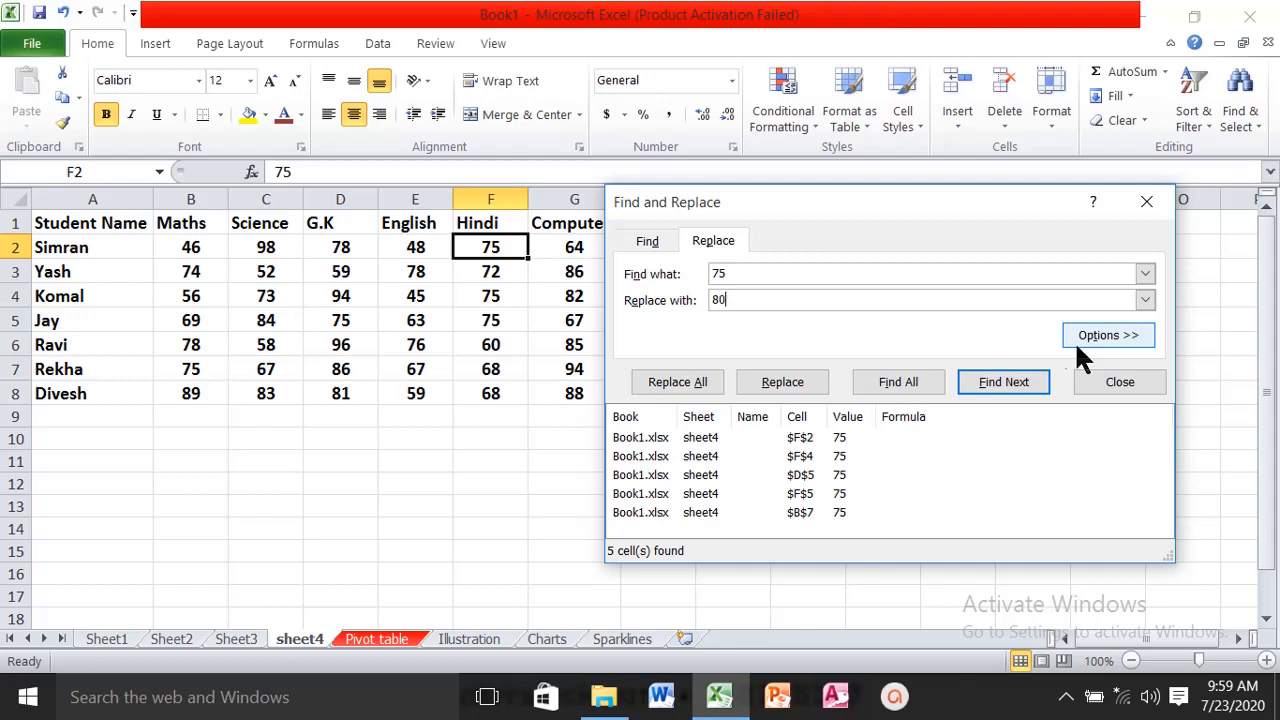
{"action": "left_click", "coordinate": [780, 384]}
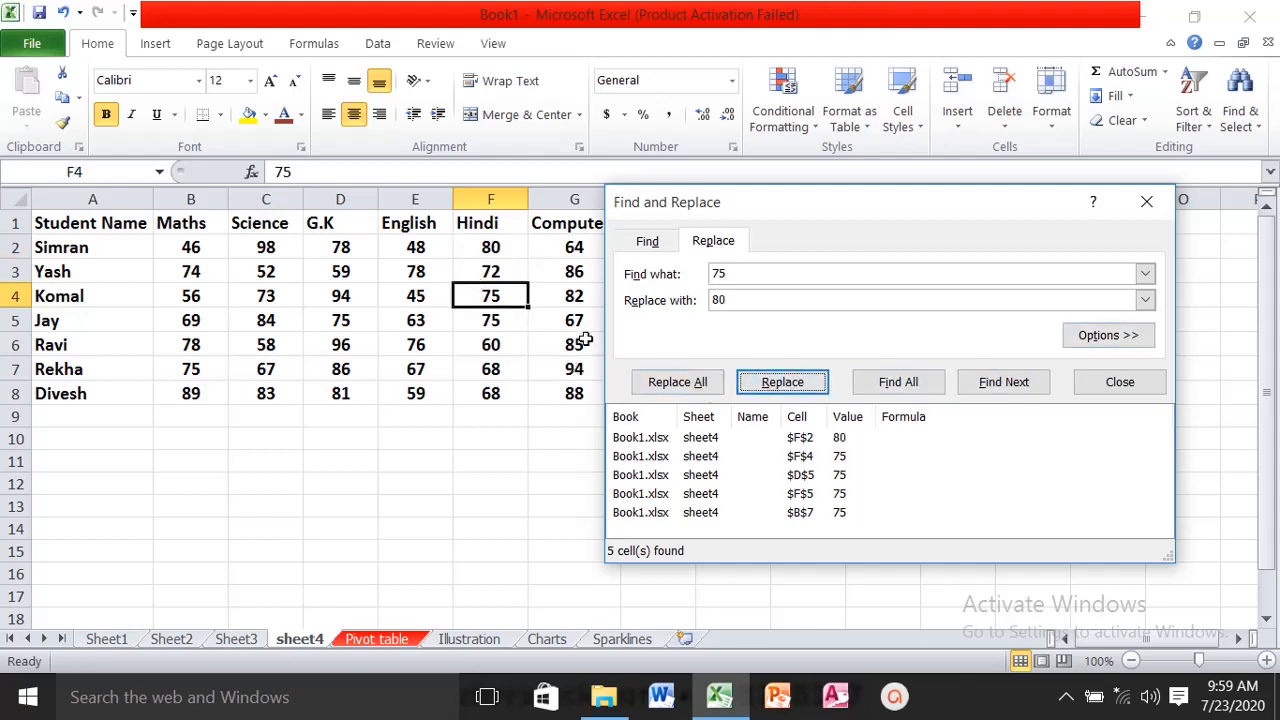
{"action": "left_click", "coordinate": [678, 384]}
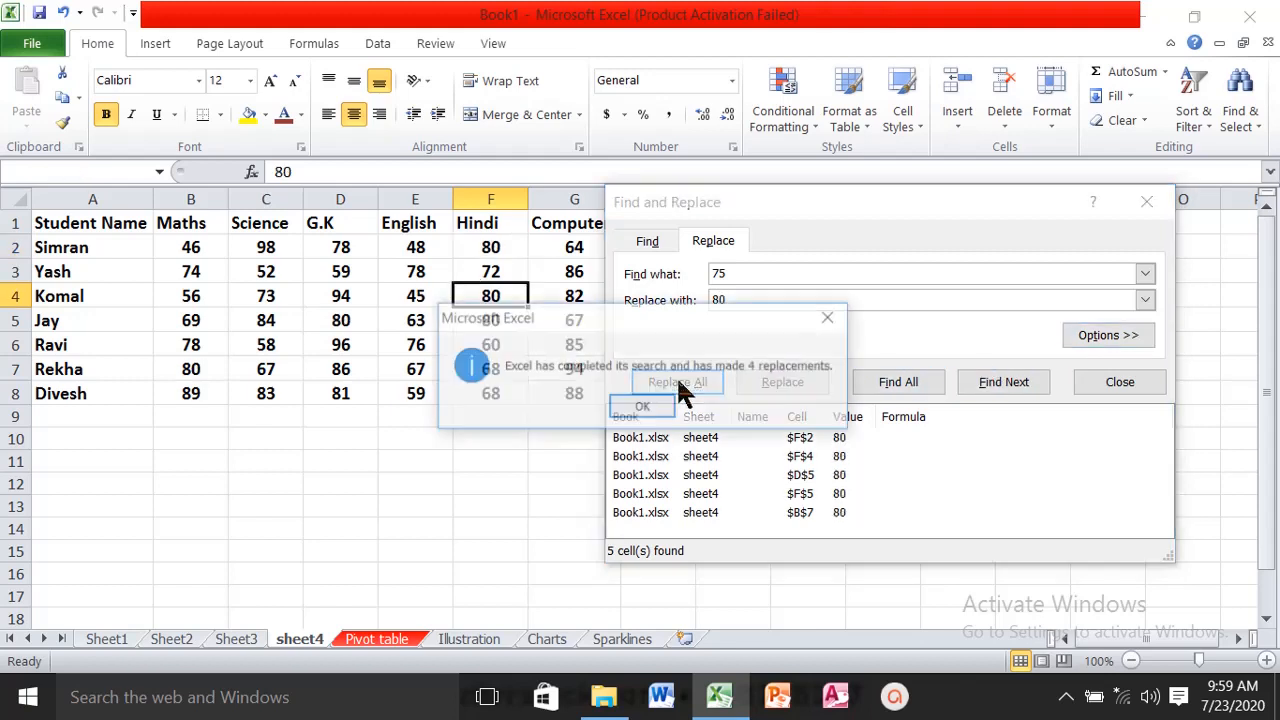
{"action": "left_click", "coordinate": [636, 410]}
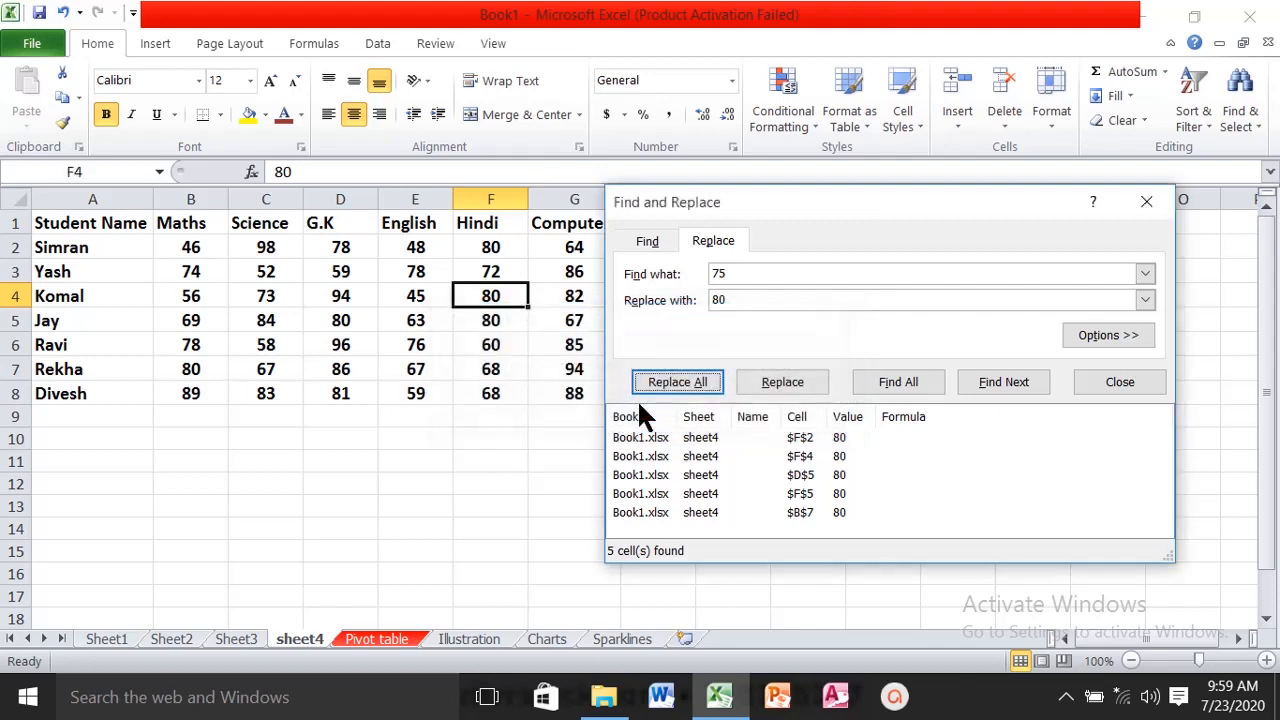
{"action": "left_click", "coordinate": [1148, 202]}
- Go to cell A100 by its reference and return to cell A1
{"action": "left_click", "coordinate": [1244, 128]}
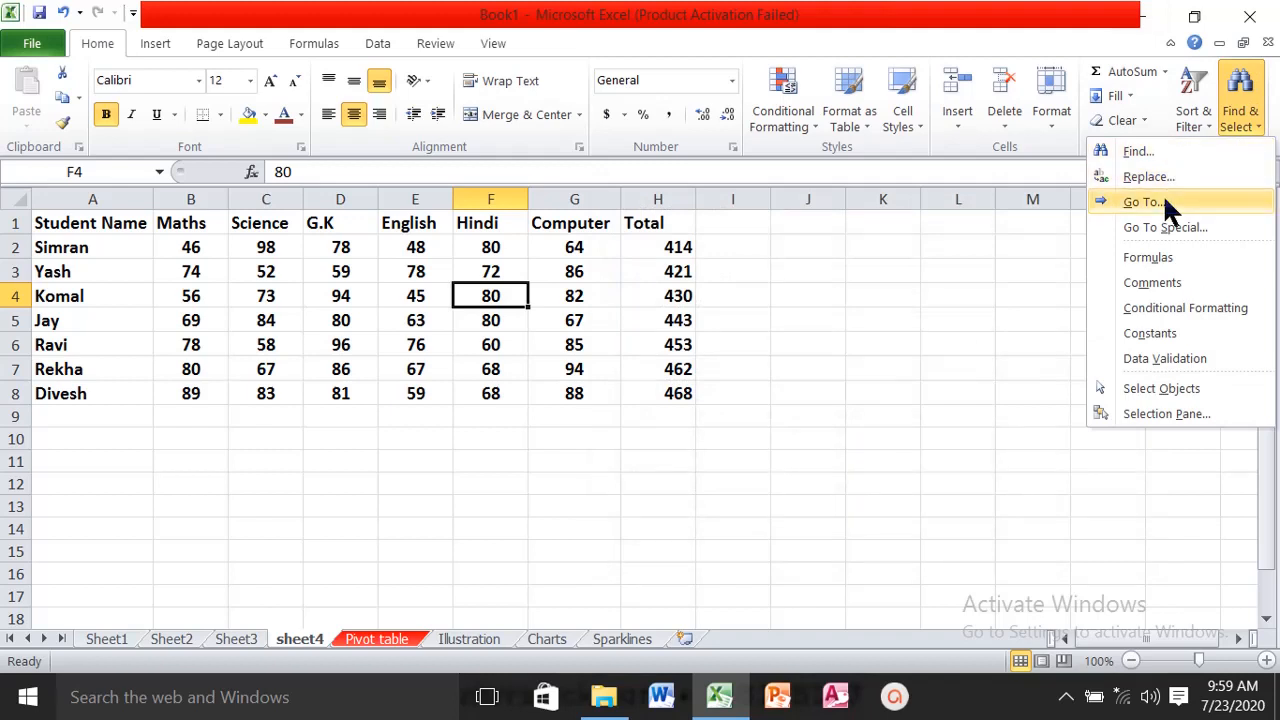
{"action": "left_click", "coordinate": [1163, 198]}
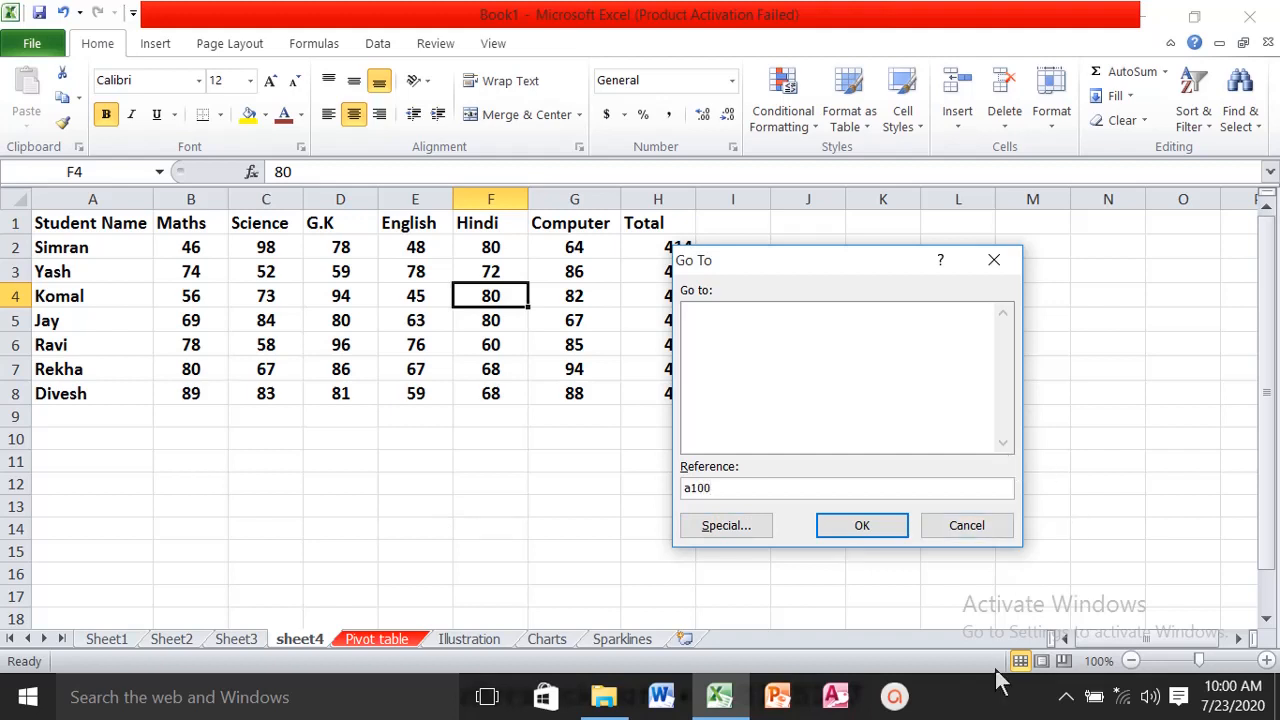
{"action": "left_click", "coordinate": [855, 530]}
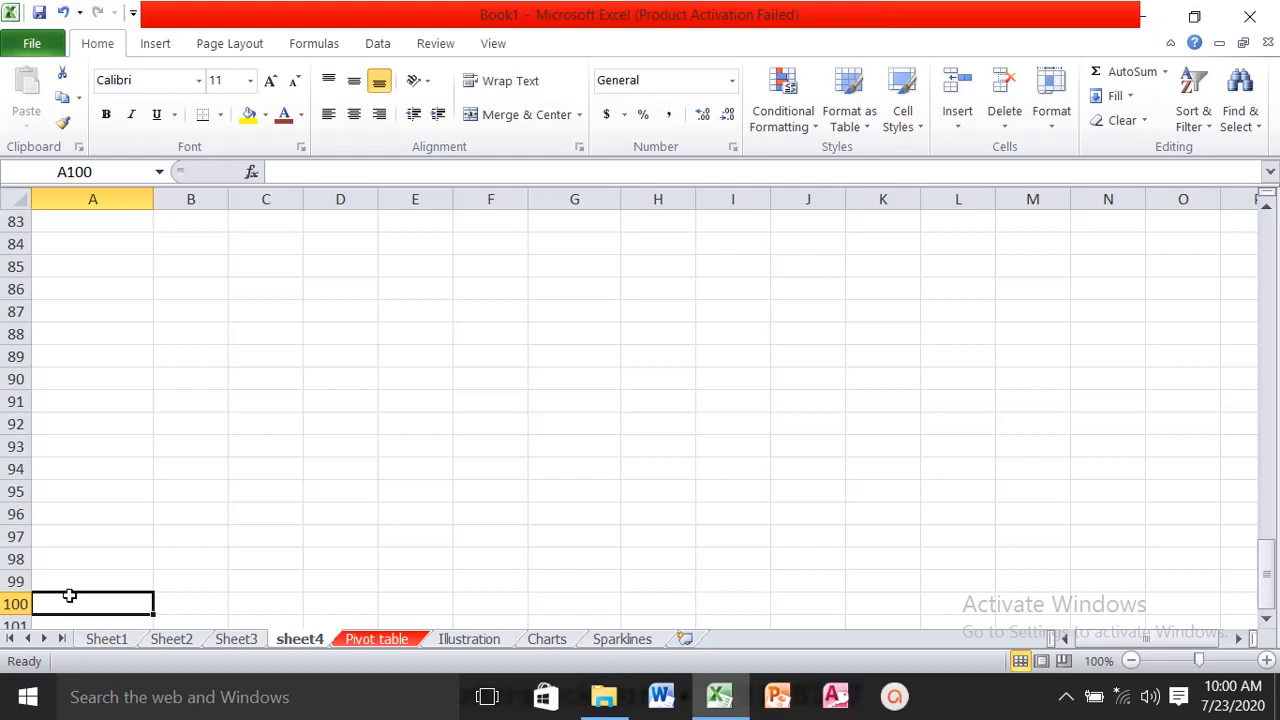
{"action": "key", "text": "ctrl+Home"}
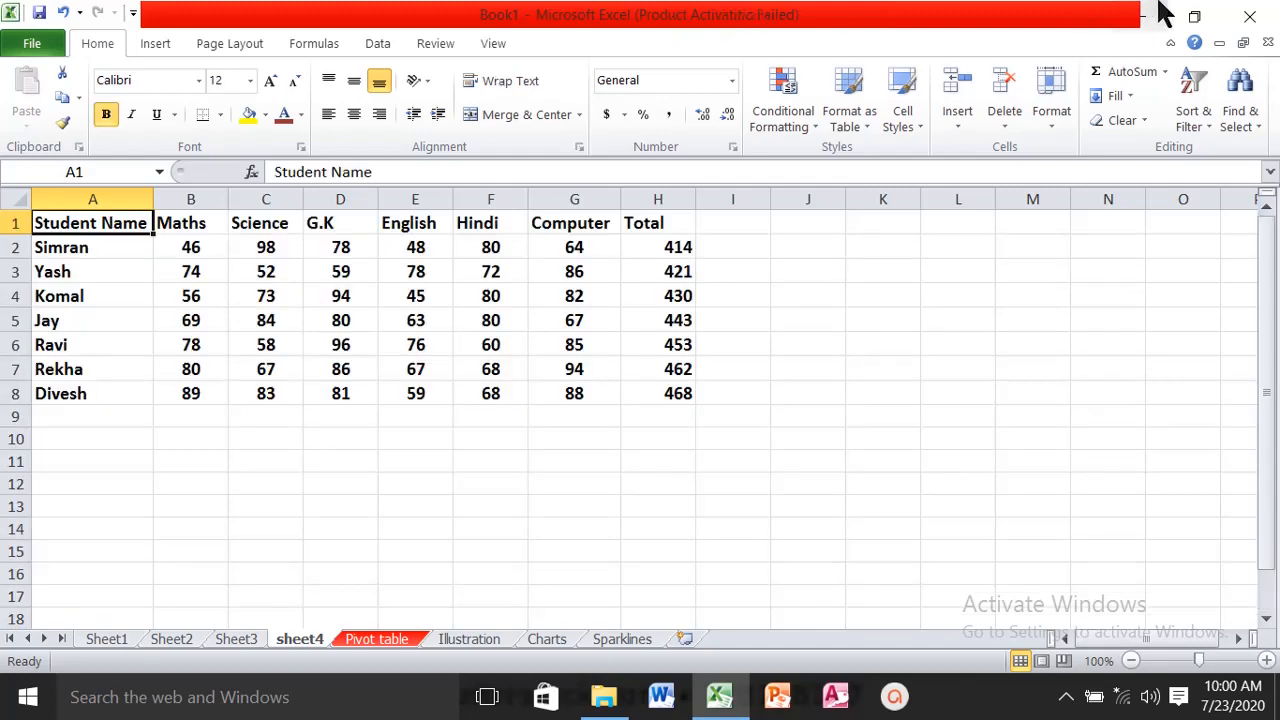
{"action": "left_click", "coordinate": [1256, 128]}
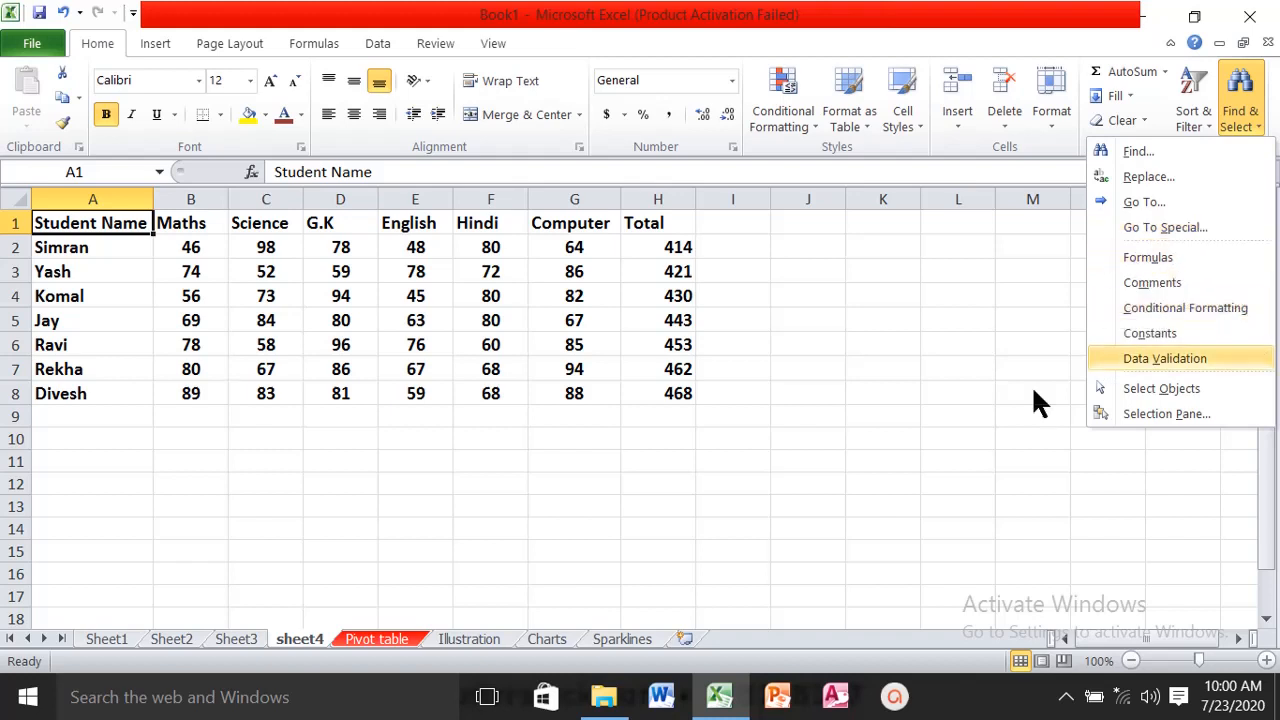
{"action": "left_click", "coordinate": [780, 455]}
- Apply the Neutral cell style to the marks in B4:D7
{"action": "left_click_drag", "start_coordinate": [223, 300], "coordinate": [370, 362]}
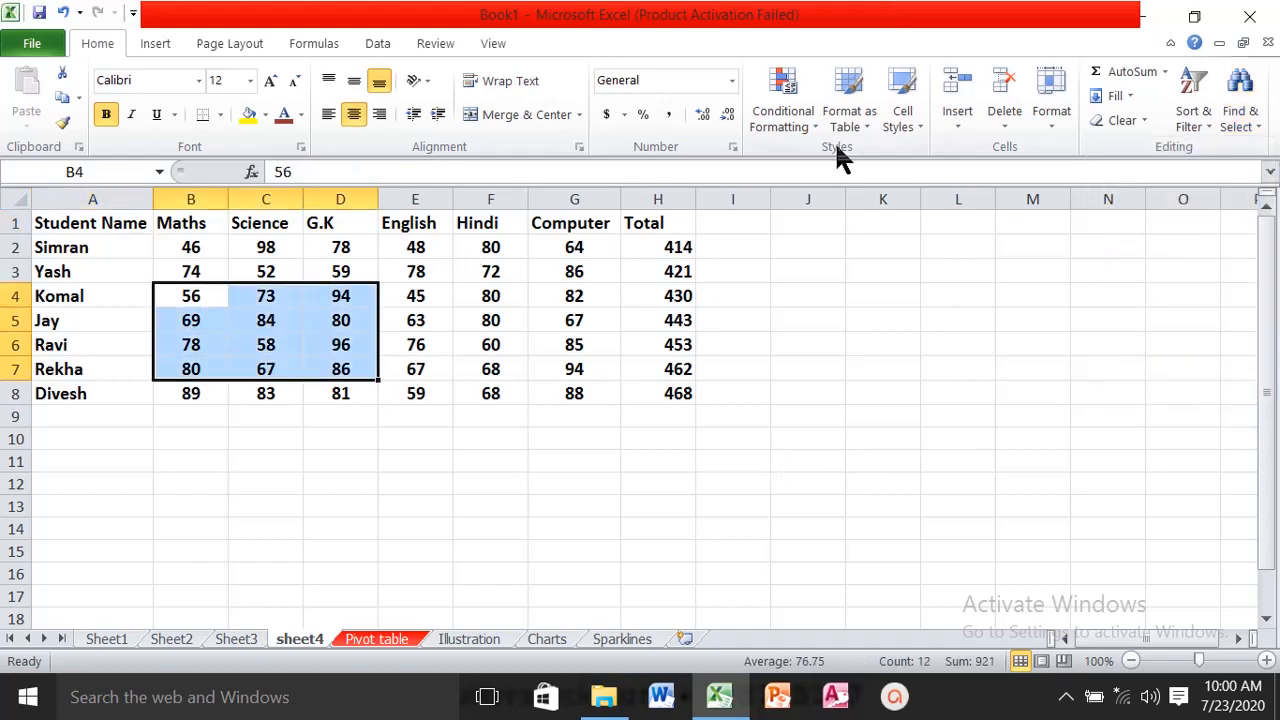
{"action": "left_click", "coordinate": [813, 119]}
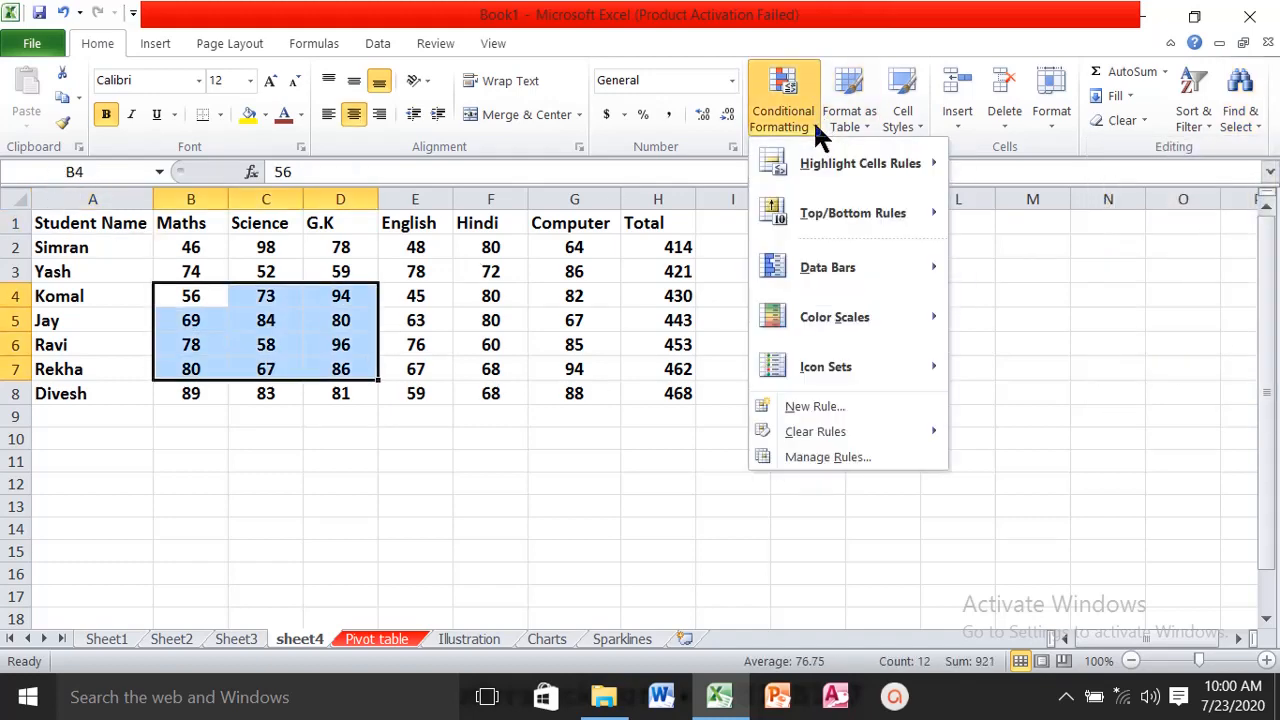
{"action": "left_click", "coordinate": [918, 115]}
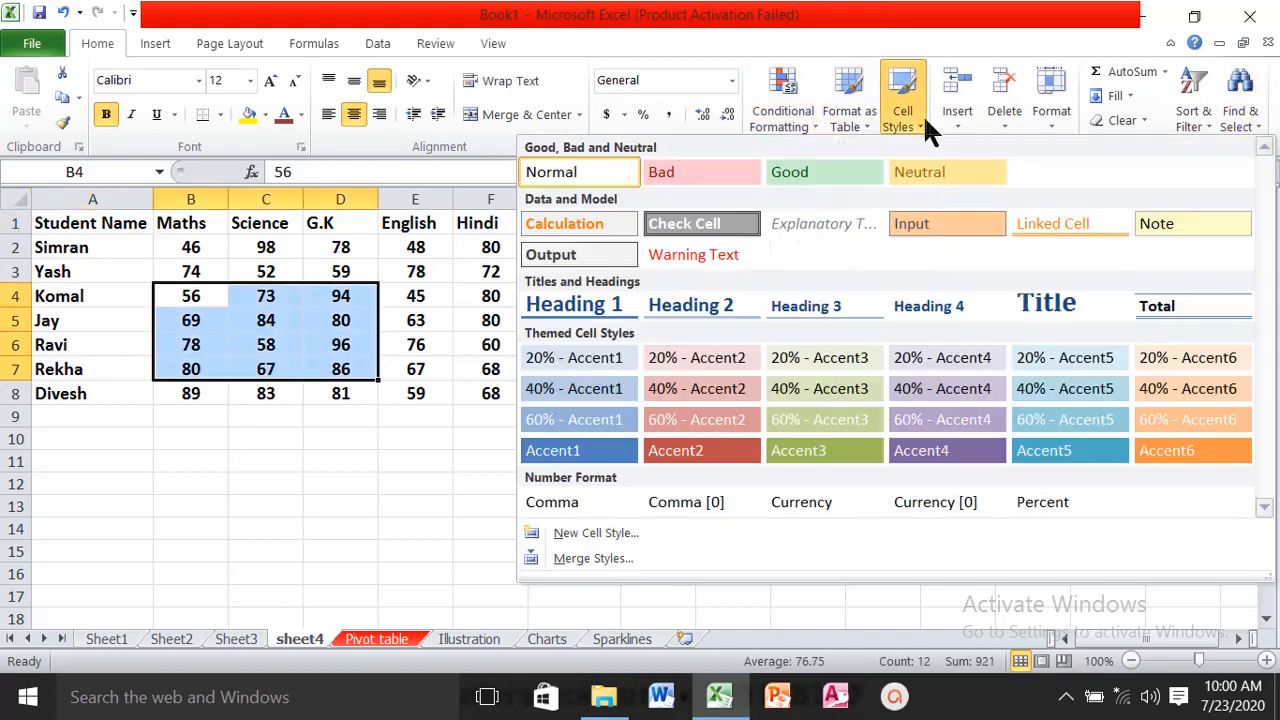
{"action": "left_click", "coordinate": [922, 171]}
{"action": "left_click", "coordinate": [572, 369]}
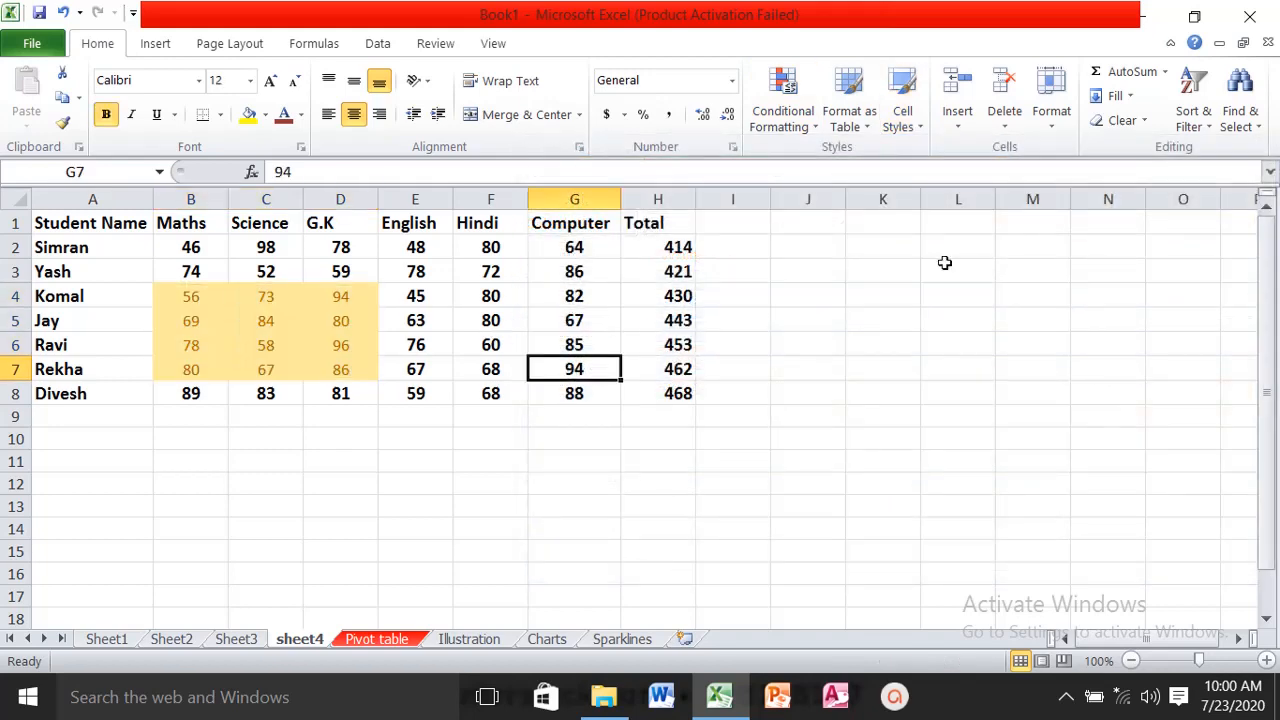
- Add a comment to cell G7 with the text "sdgfgdsfgdsfj"
{"action": "left_click", "coordinate": [430, 44]}
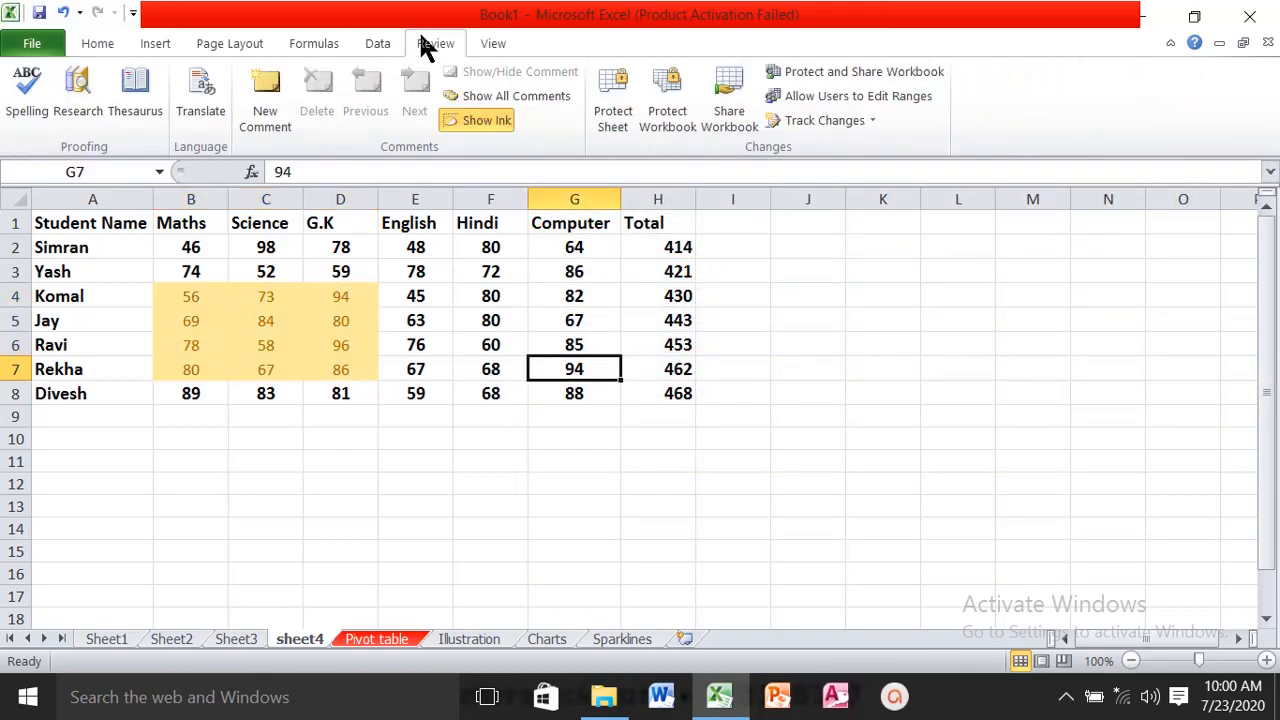
{"action": "left_click", "coordinate": [282, 99]}
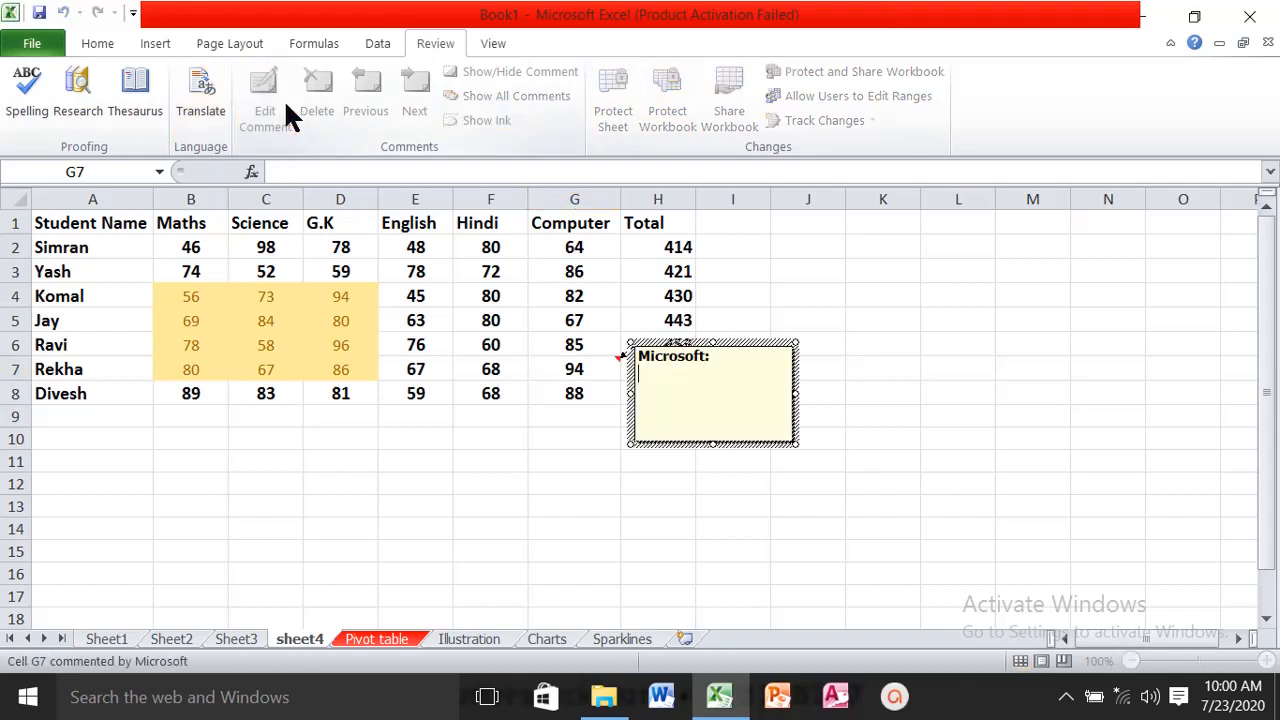
{"action": "type", "text": "sdgfgdsfgdsfj"}
{"action": "left_click", "coordinate": [490, 292]}
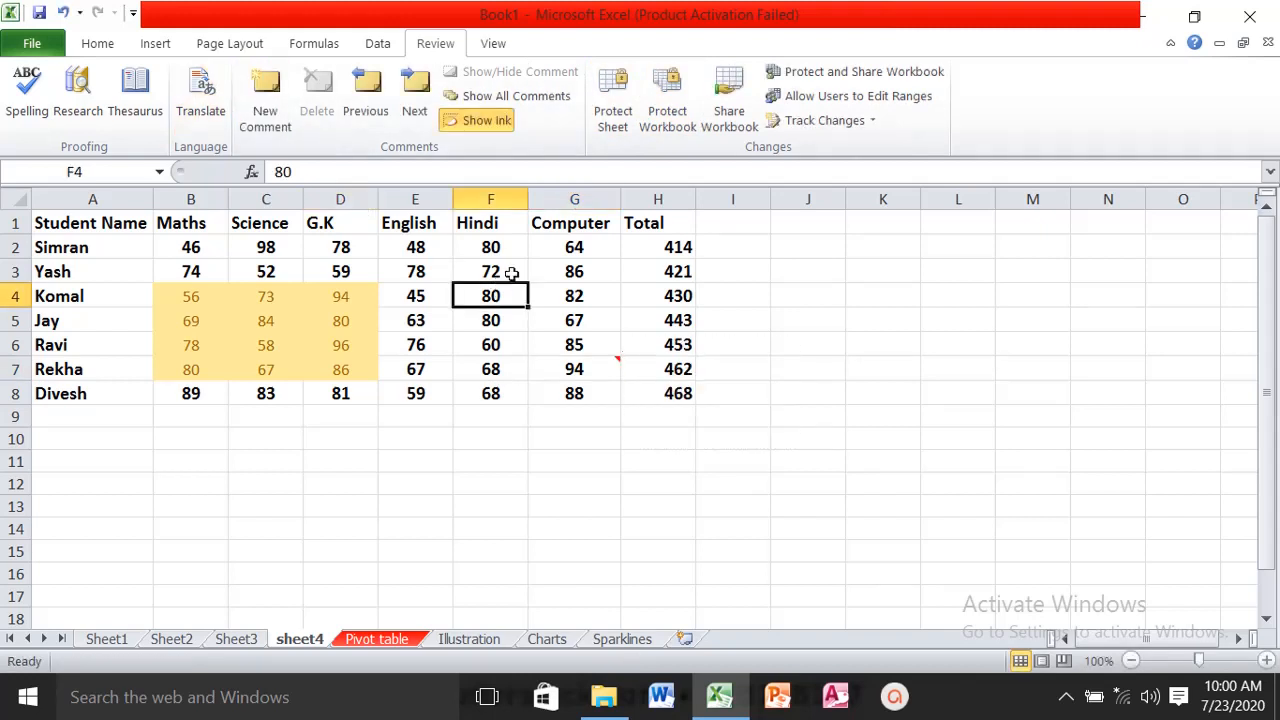
- Use Find & Select to select all formula cells on sheet4, and to select the cells that have comments
{"action": "left_click", "coordinate": [95, 45]}
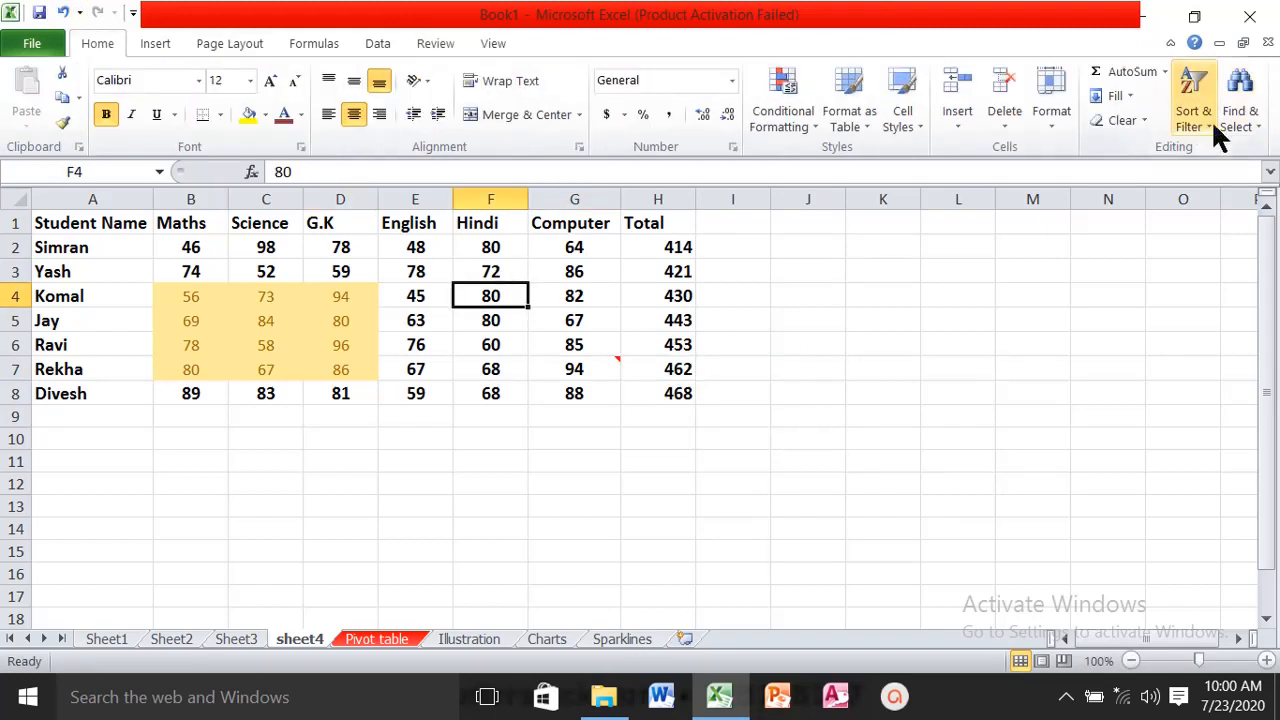
{"action": "left_click", "coordinate": [1255, 130]}
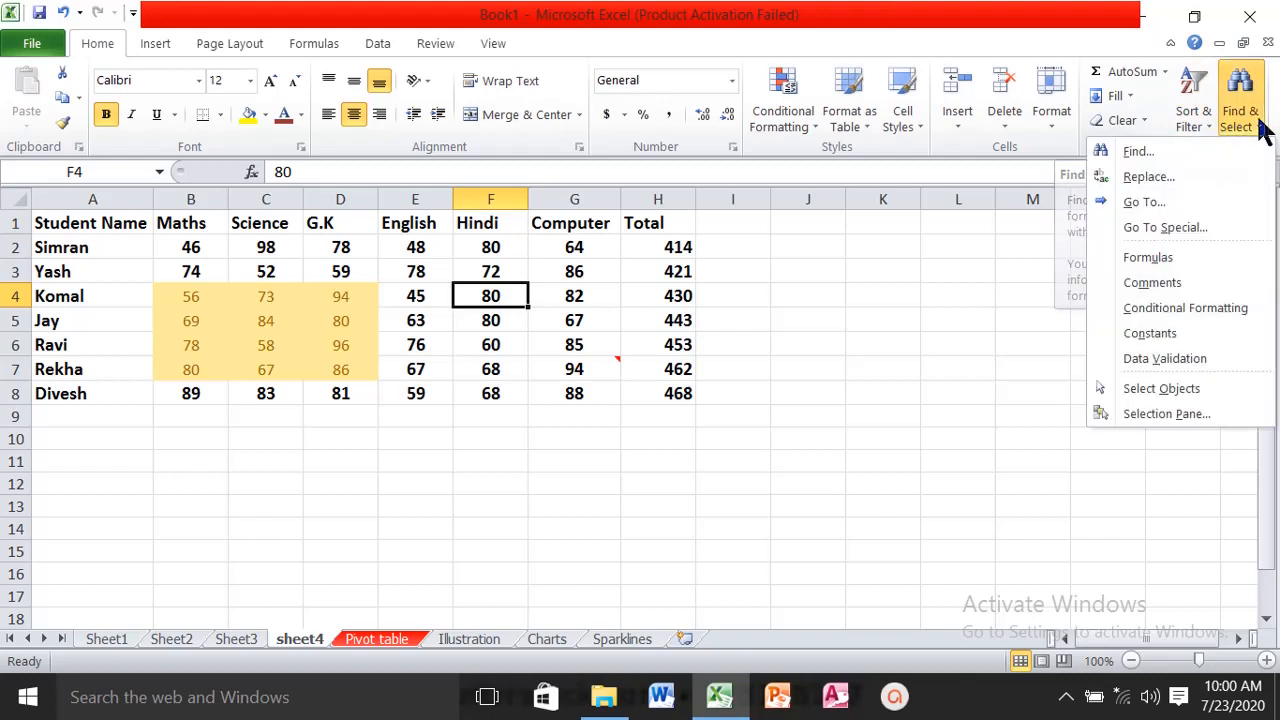
{"action": "left_click", "coordinate": [1206, 257]}
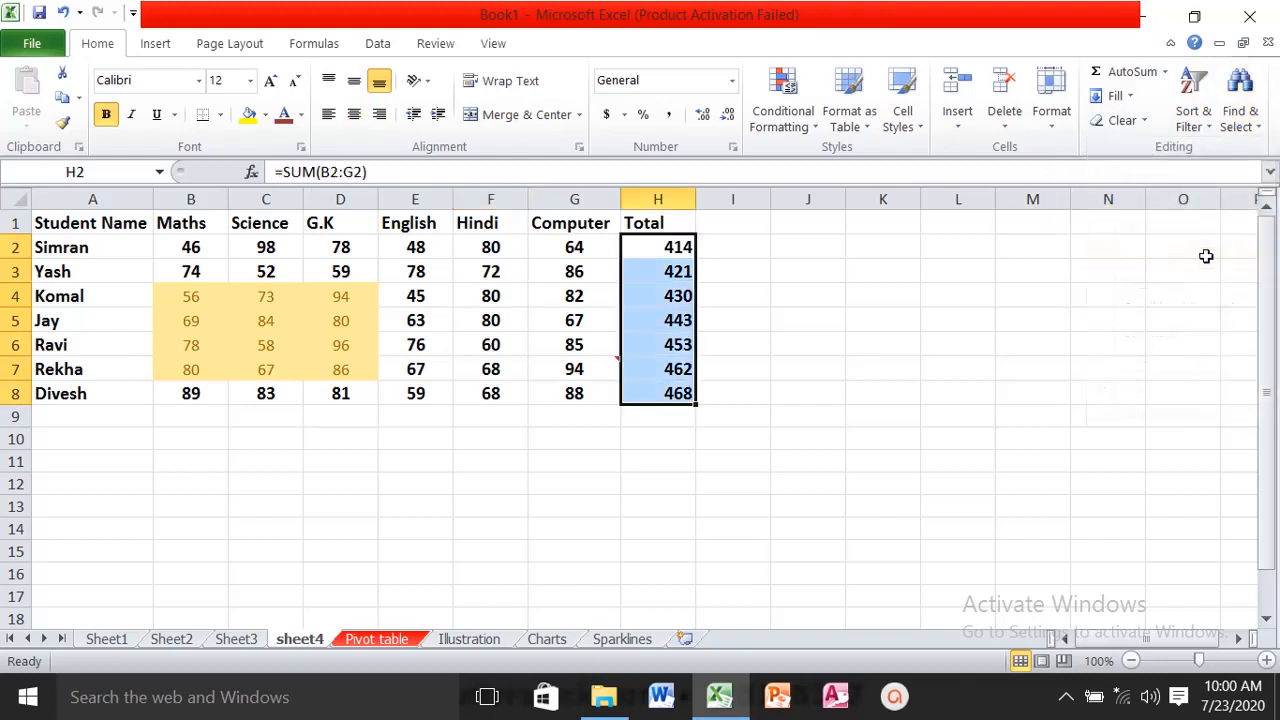
{"action": "left_click", "coordinate": [553, 293]}
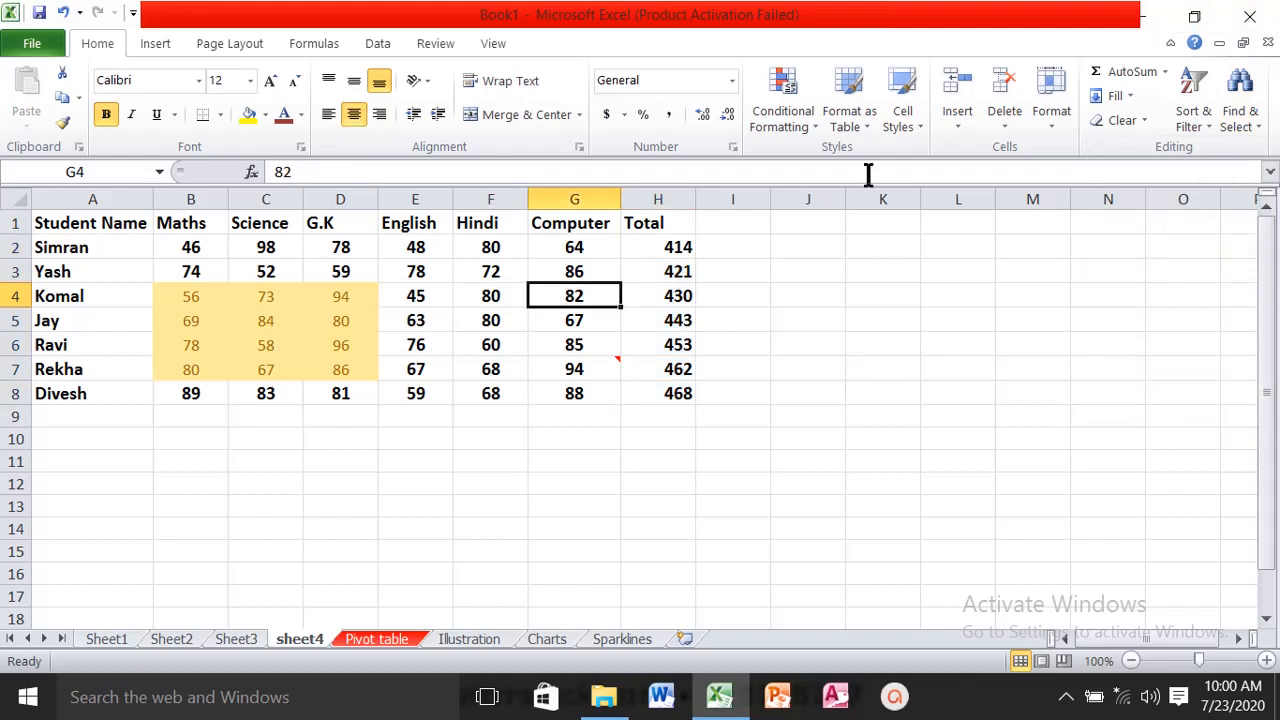
{"action": "left_click", "coordinate": [1247, 124]}
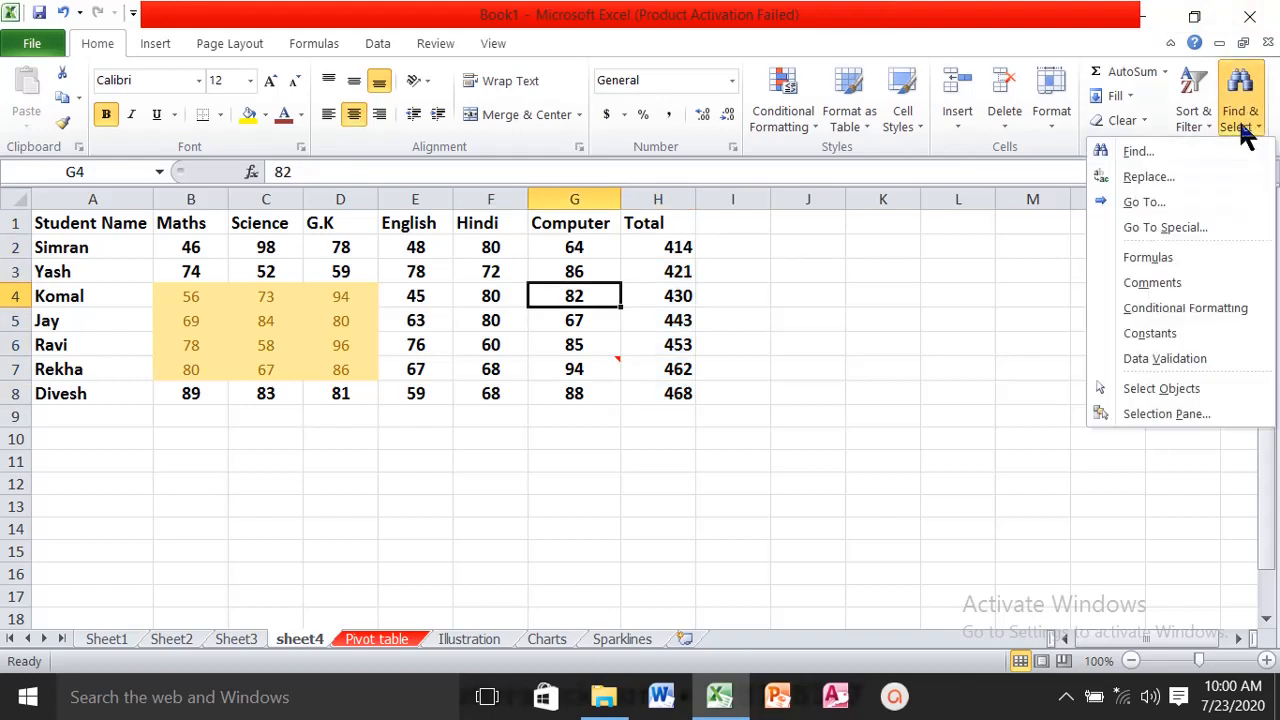
{"action": "left_click", "coordinate": [1167, 282]}
{"action": "left_click", "coordinate": [478, 318]}
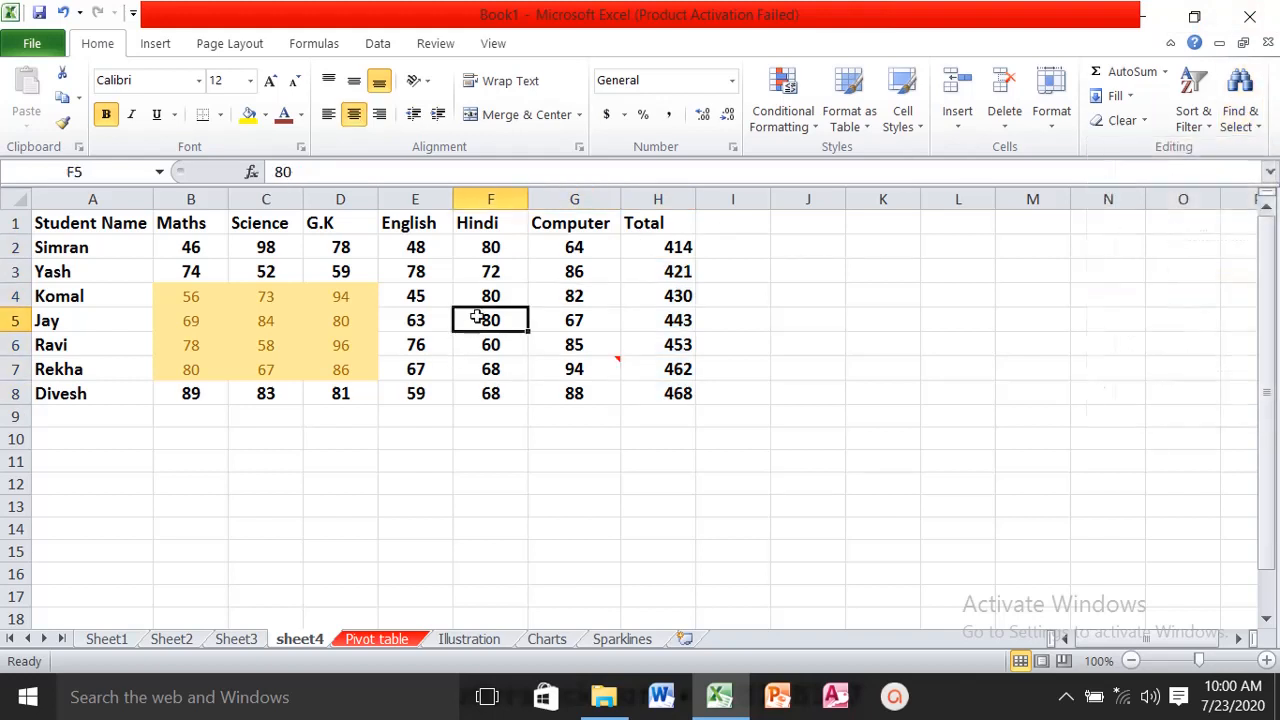
- Search sheet4 for cells with conditional formatting and dismiss the result message
{"action": "left_click", "coordinate": [1245, 122]}
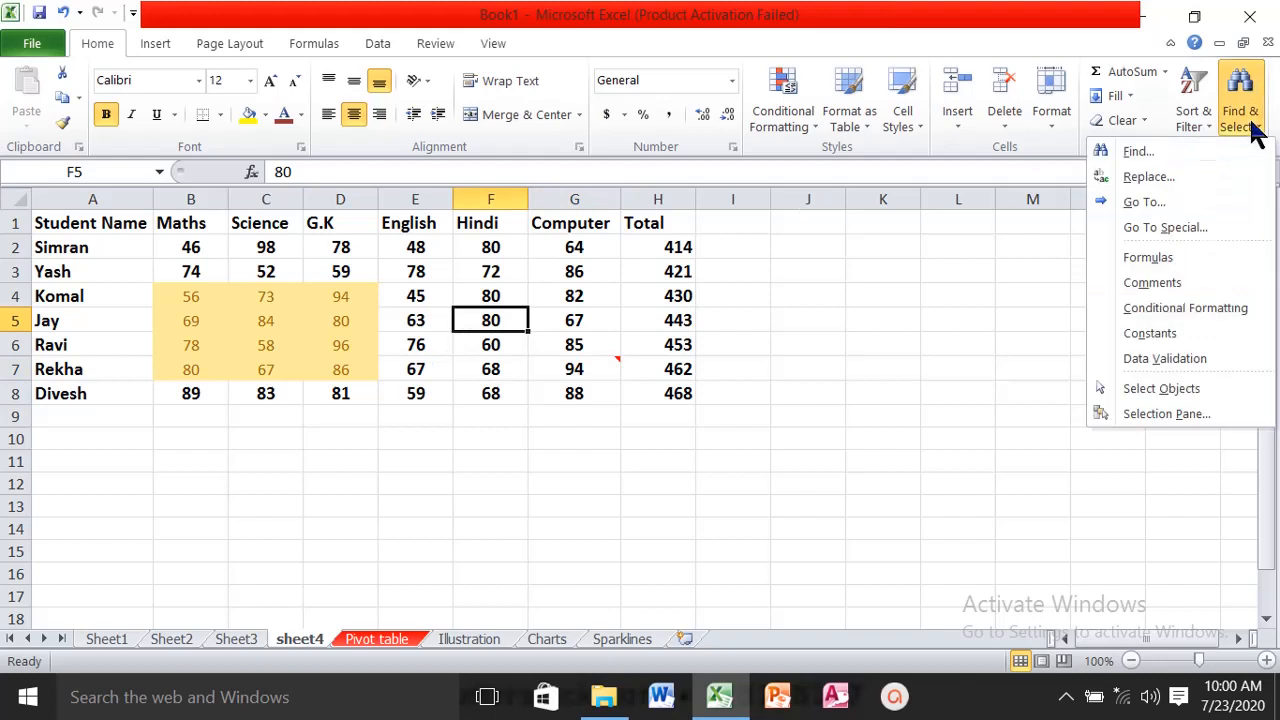
{"action": "left_click", "coordinate": [1190, 307]}
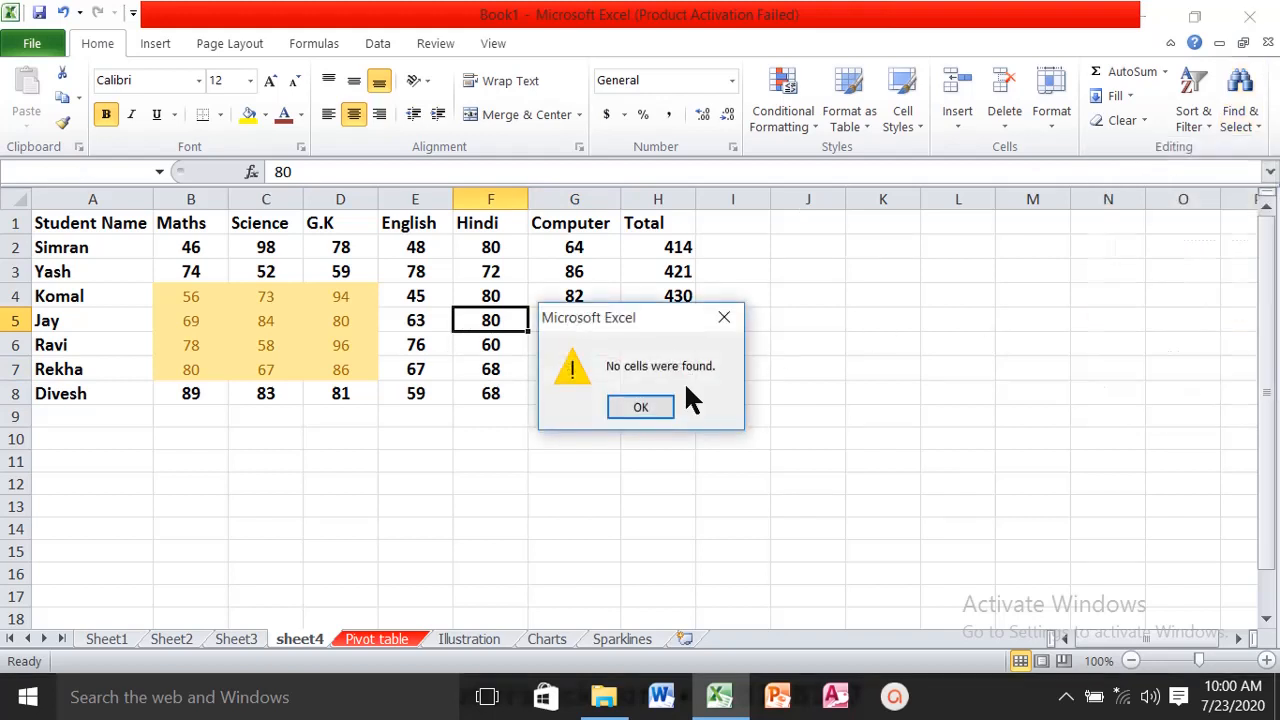
{"action": "left_click", "coordinate": [634, 412]}
{"action": "left_click", "coordinate": [337, 271]}
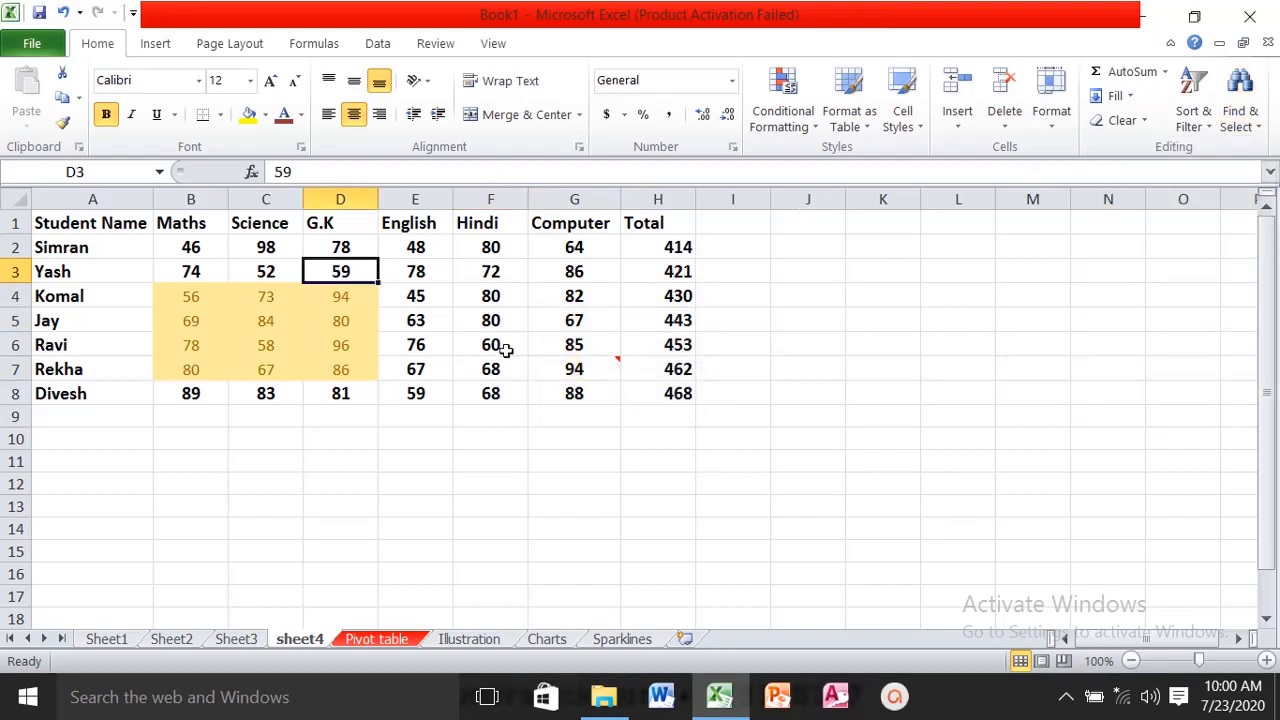
- Apply blue gradient-fill data bars to the marks in E5:F7 and select the conditionally formatted cells with Find & Select
{"action": "left_click_drag", "start_coordinate": [428, 328], "coordinate": [500, 360]}
{"action": "left_click", "coordinate": [818, 113]}
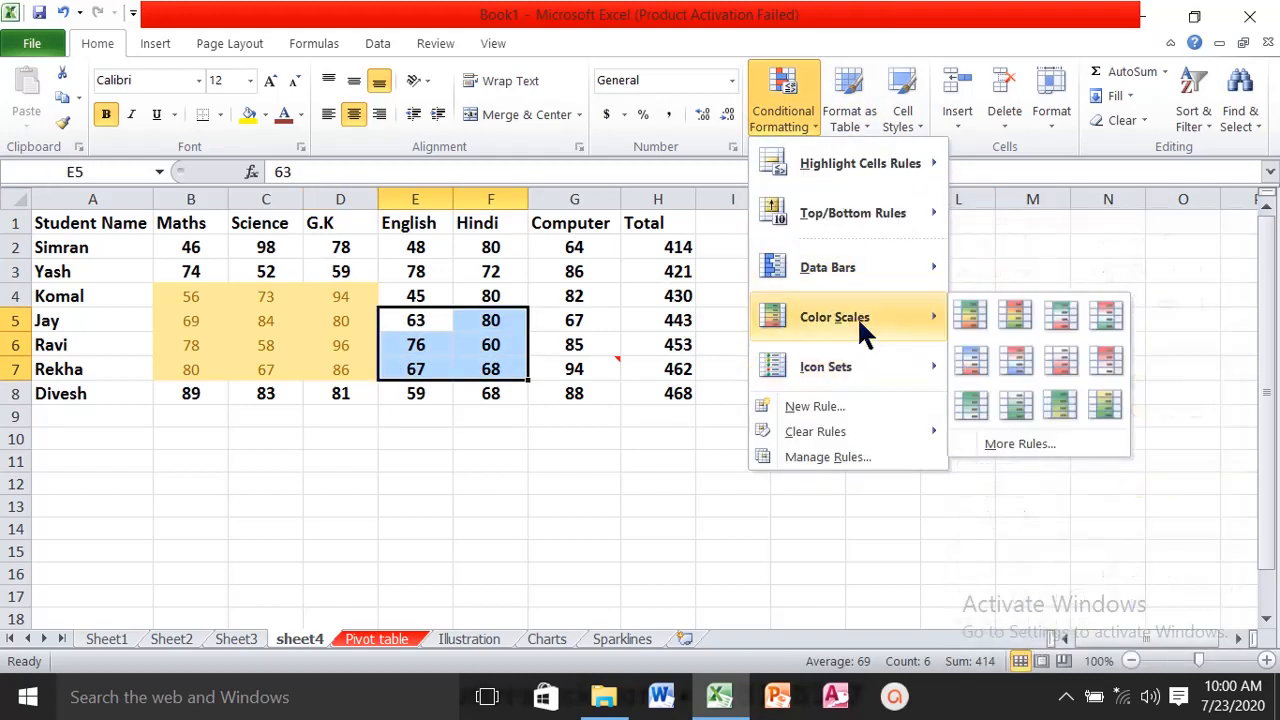
{"action": "mouse_move", "coordinate": [885, 264]}
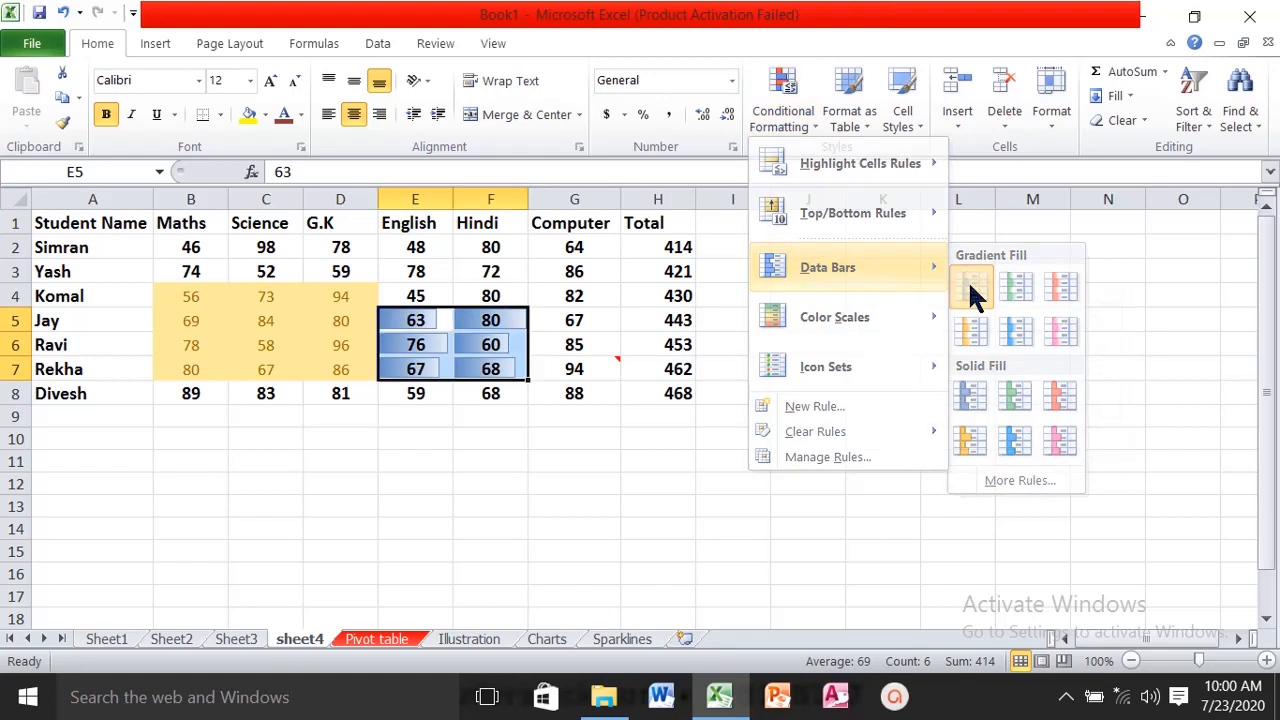
{"action": "left_click", "coordinate": [968, 280]}
{"action": "left_click", "coordinate": [486, 468]}
{"action": "left_click", "coordinate": [521, 275]}
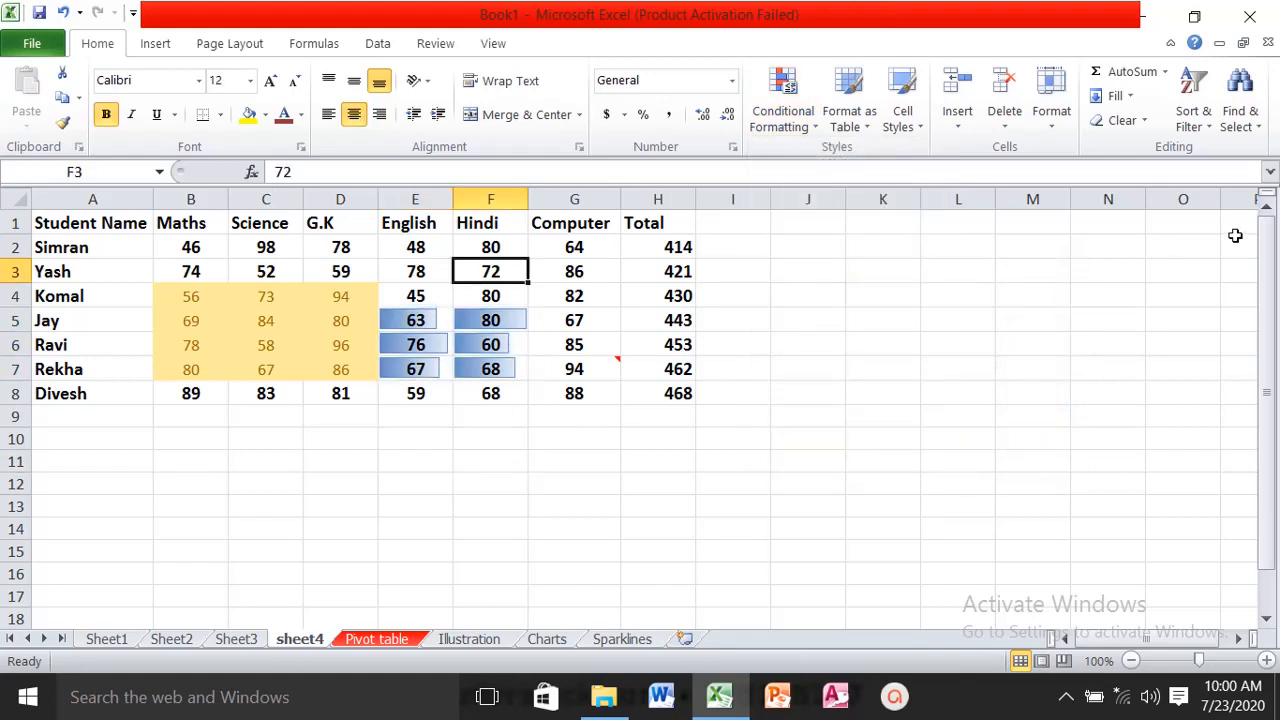
{"action": "left_click", "coordinate": [1238, 112]}
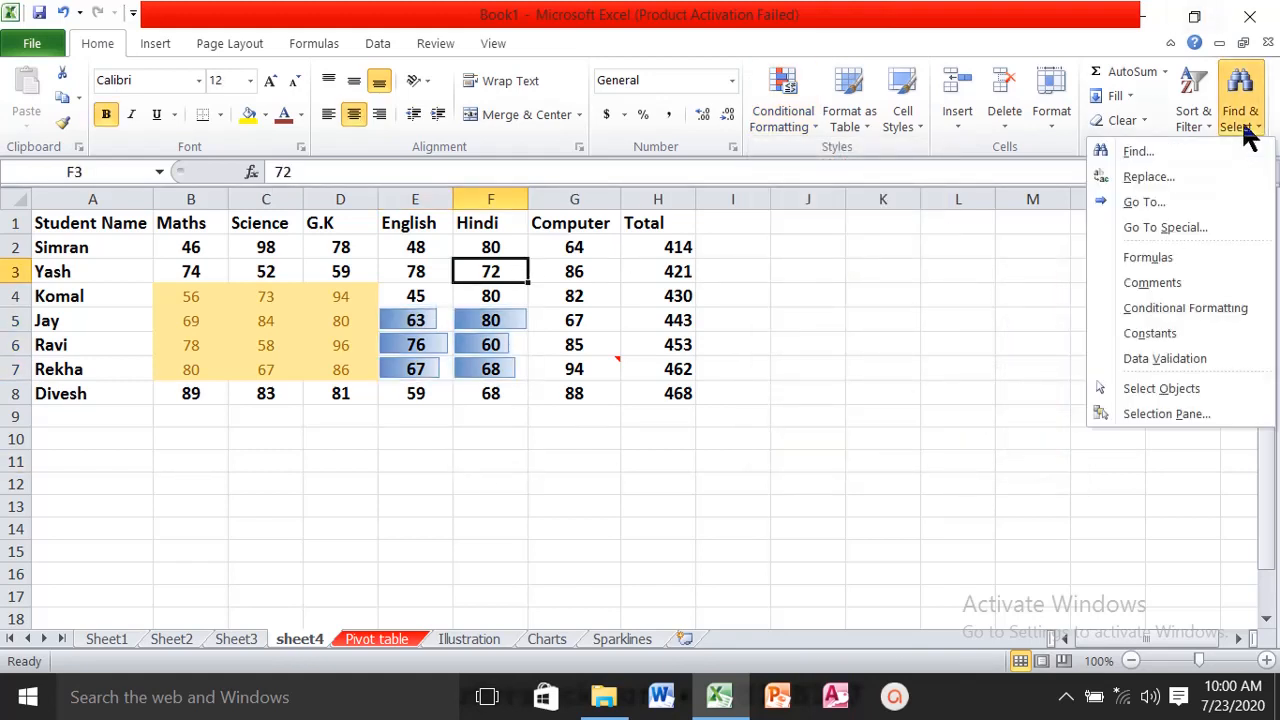
{"action": "left_click", "coordinate": [1185, 308]}
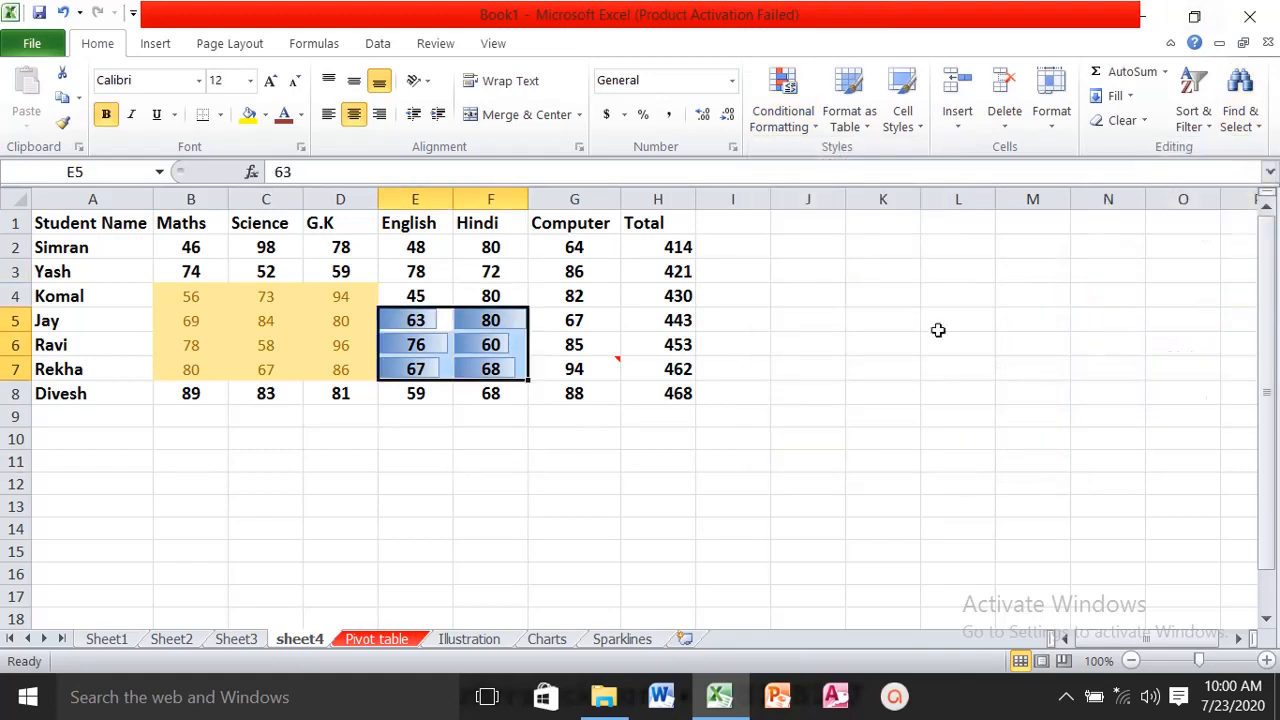
{"action": "left_click", "coordinate": [1252, 122]}
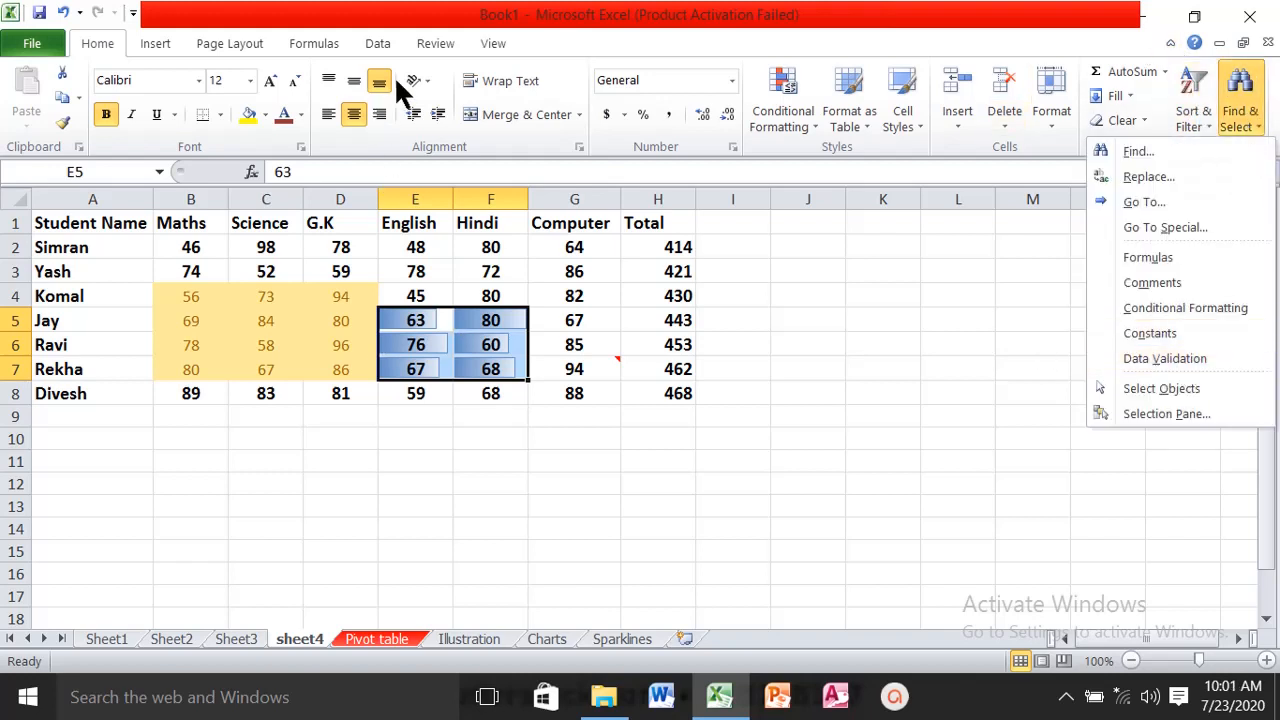
{"action": "left_click", "coordinate": [380, 44]}
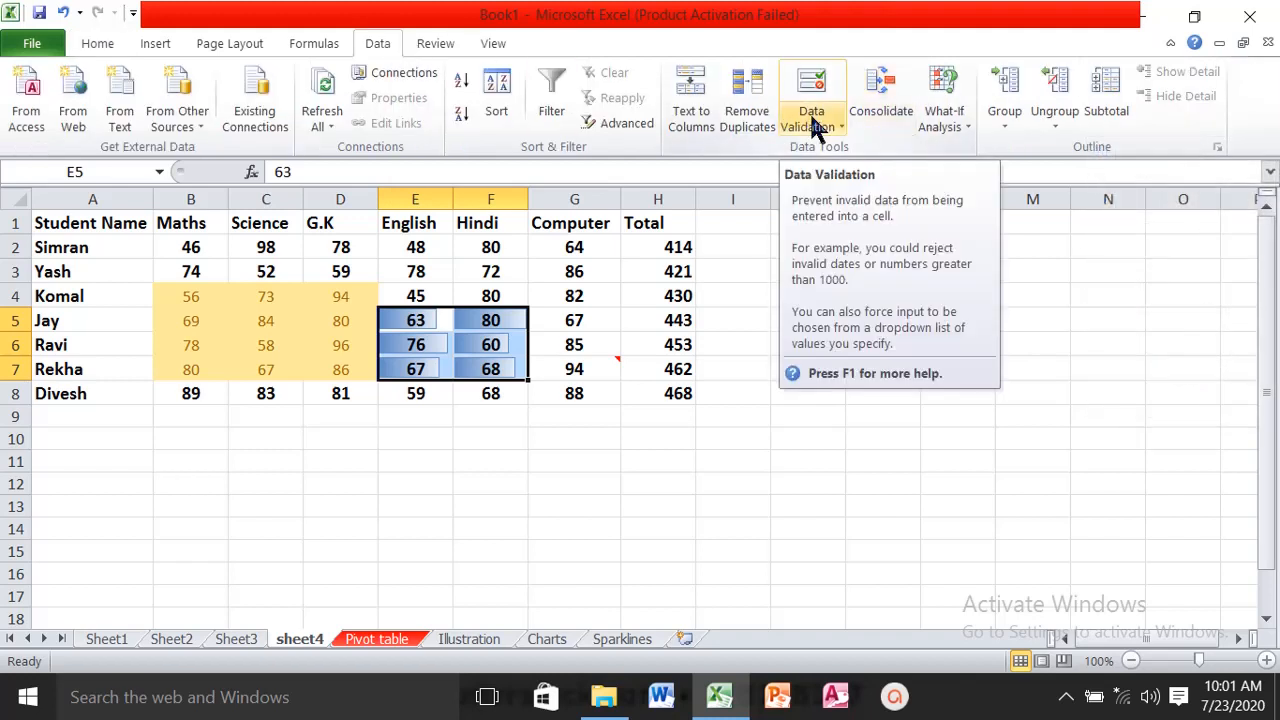
{"action": "left_click", "coordinate": [100, 44]}
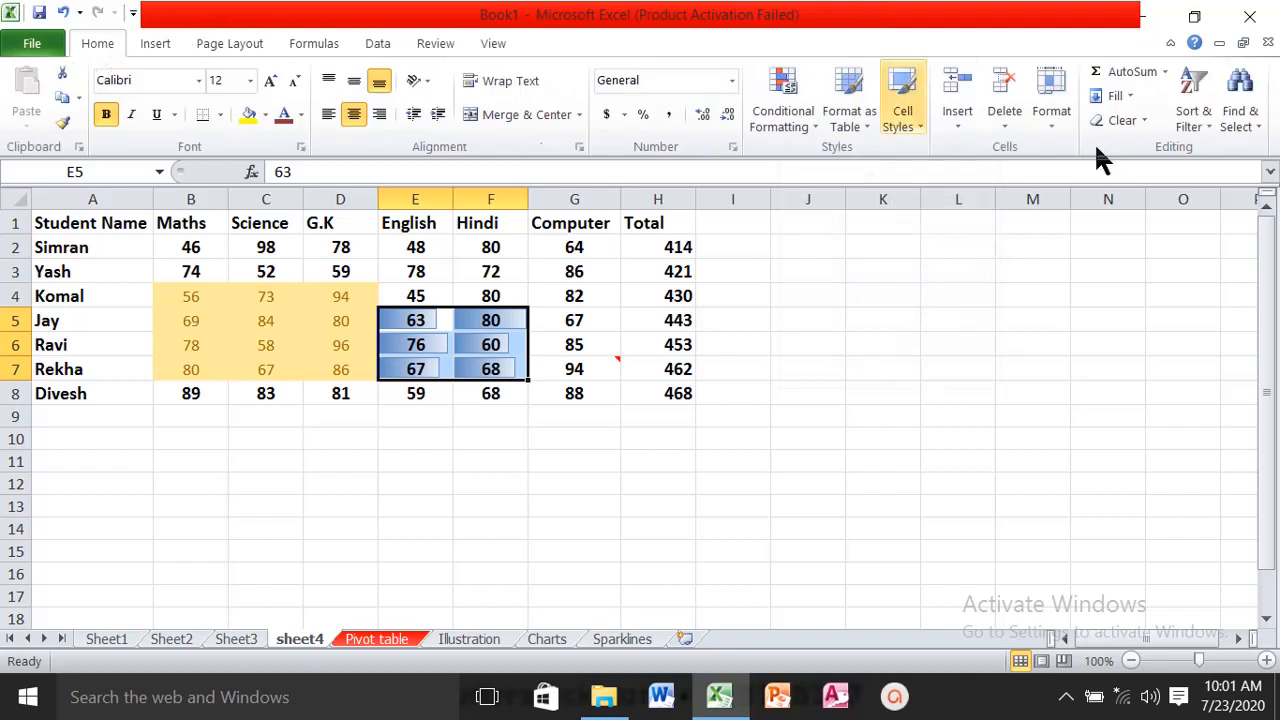
{"action": "left_click", "coordinate": [1255, 128]}
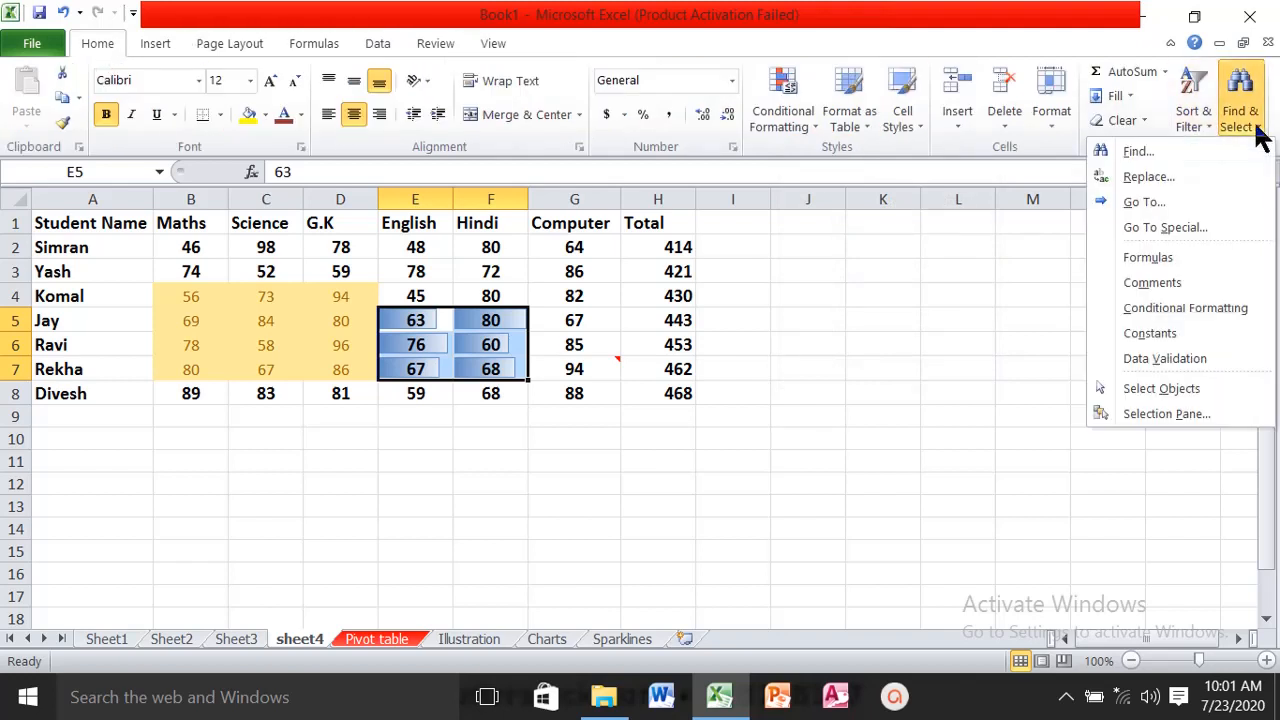
{"action": "left_click", "coordinate": [474, 478]}
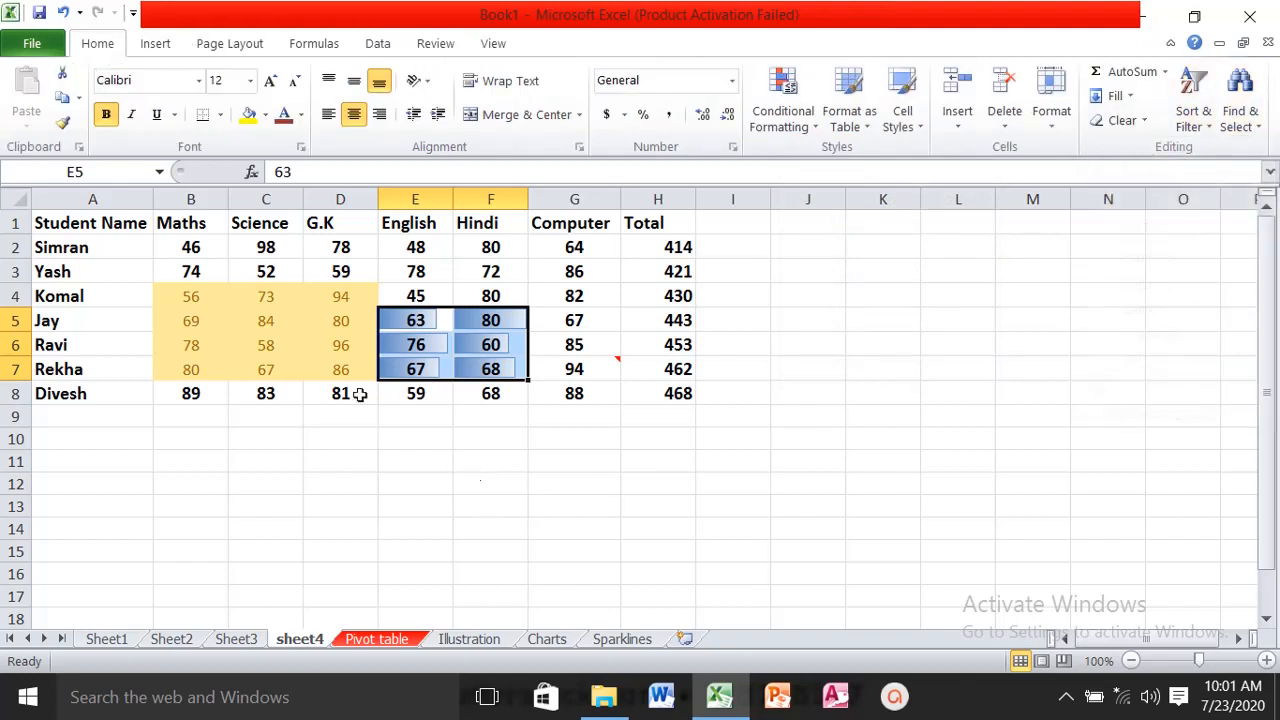
- Draw an oval shape below the marks table, spanning about columns C to E and rows 11 to 16
{"action": "left_click", "coordinate": [153, 41]}
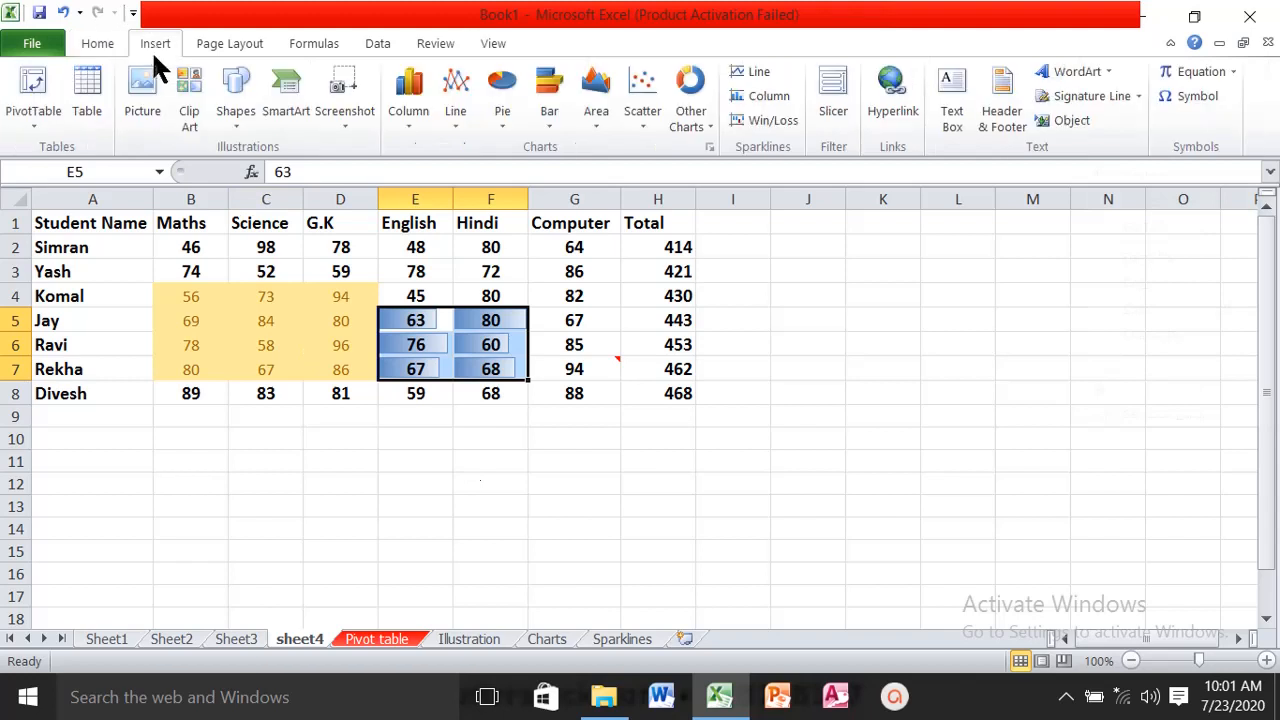
{"action": "left_click", "coordinate": [238, 122]}
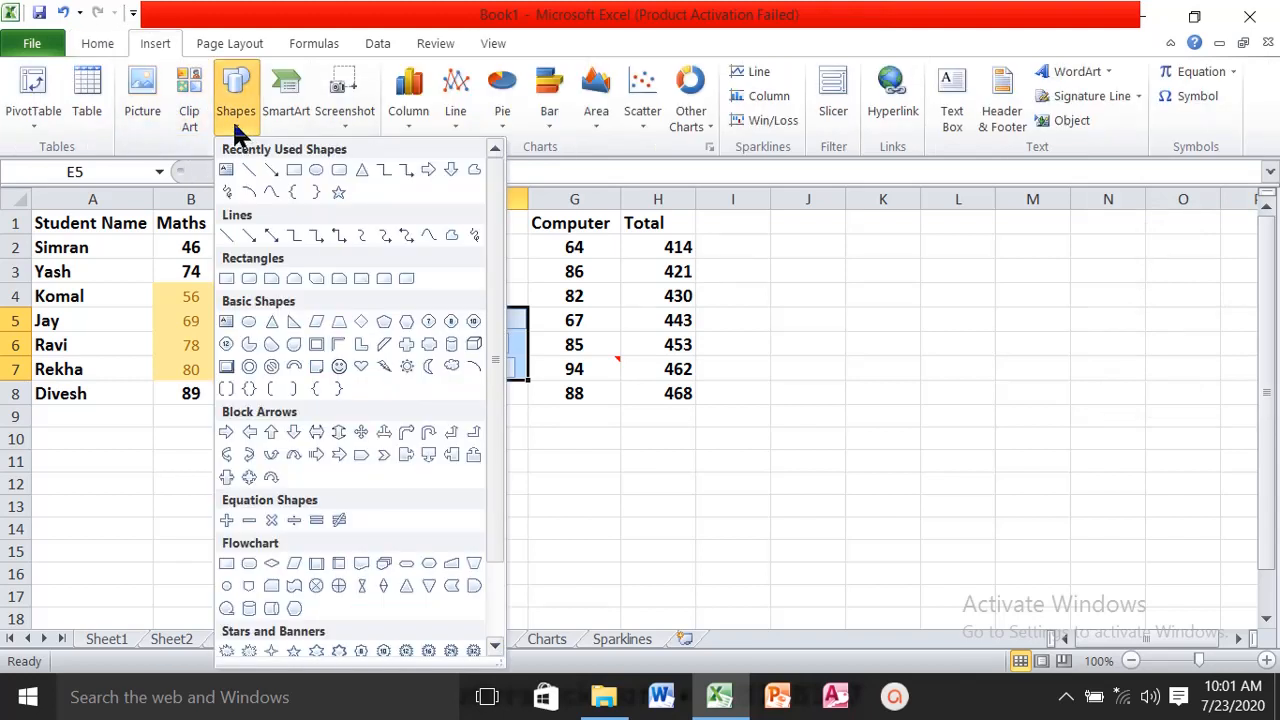
{"action": "left_click", "coordinate": [316, 170]}
{"action": "left_click_drag", "start_coordinate": [247, 446], "coordinate": [399, 582]}
{"action": "left_click", "coordinate": [576, 510]}
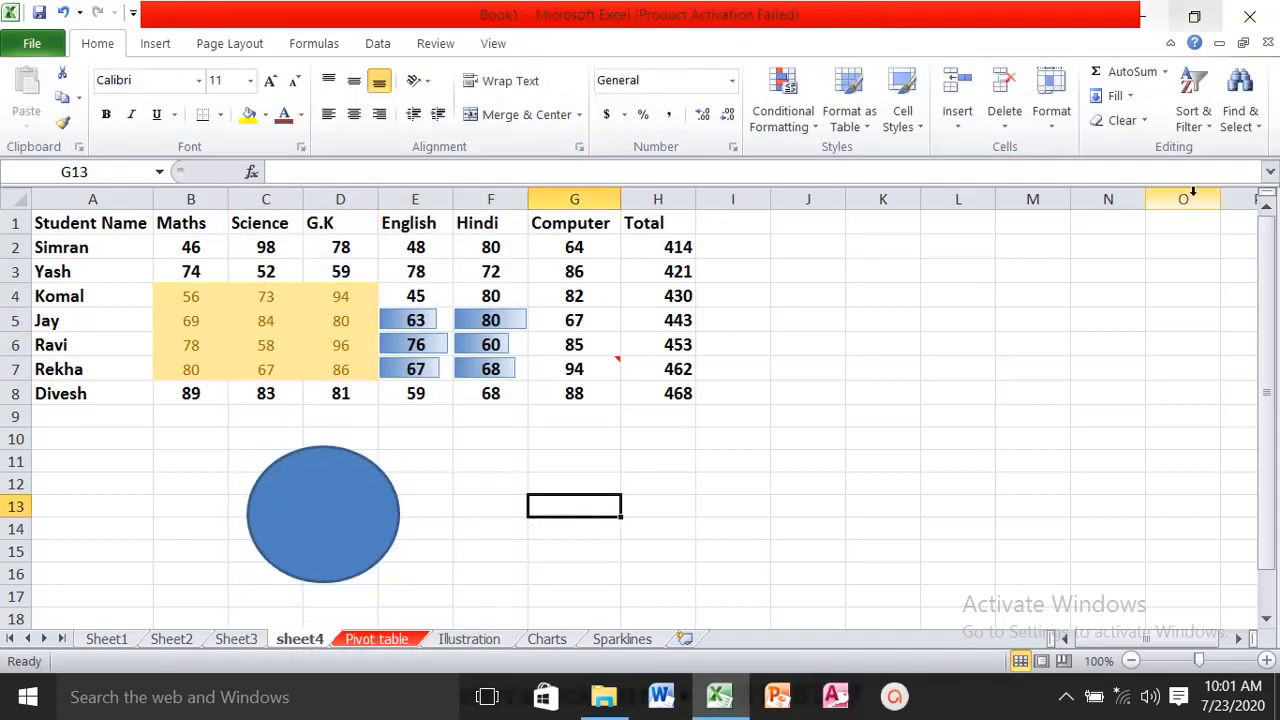
- Turn on Select Objects mode and select the blue oval below the marks table
{"action": "left_click", "coordinate": [1240, 120]}
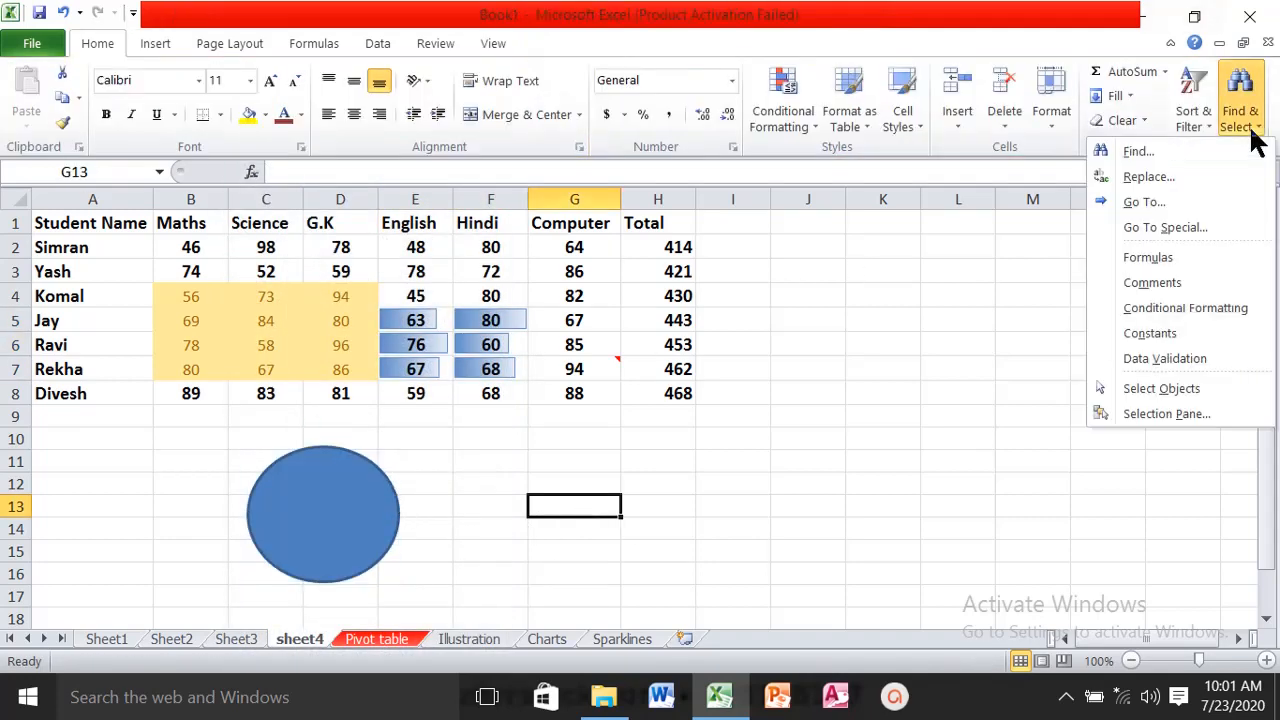
{"action": "left_click", "coordinate": [1184, 391]}
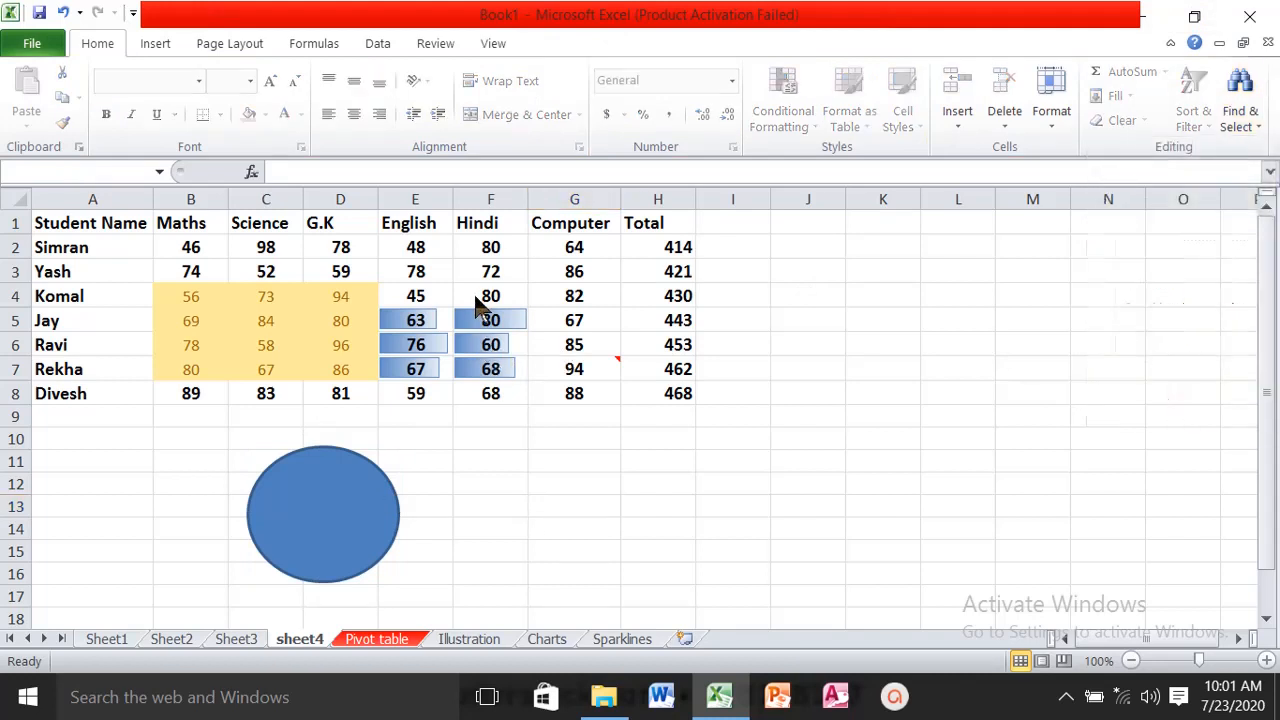
{"action": "left_click_drag", "start_coordinate": [585, 261], "coordinate": [692, 370]}
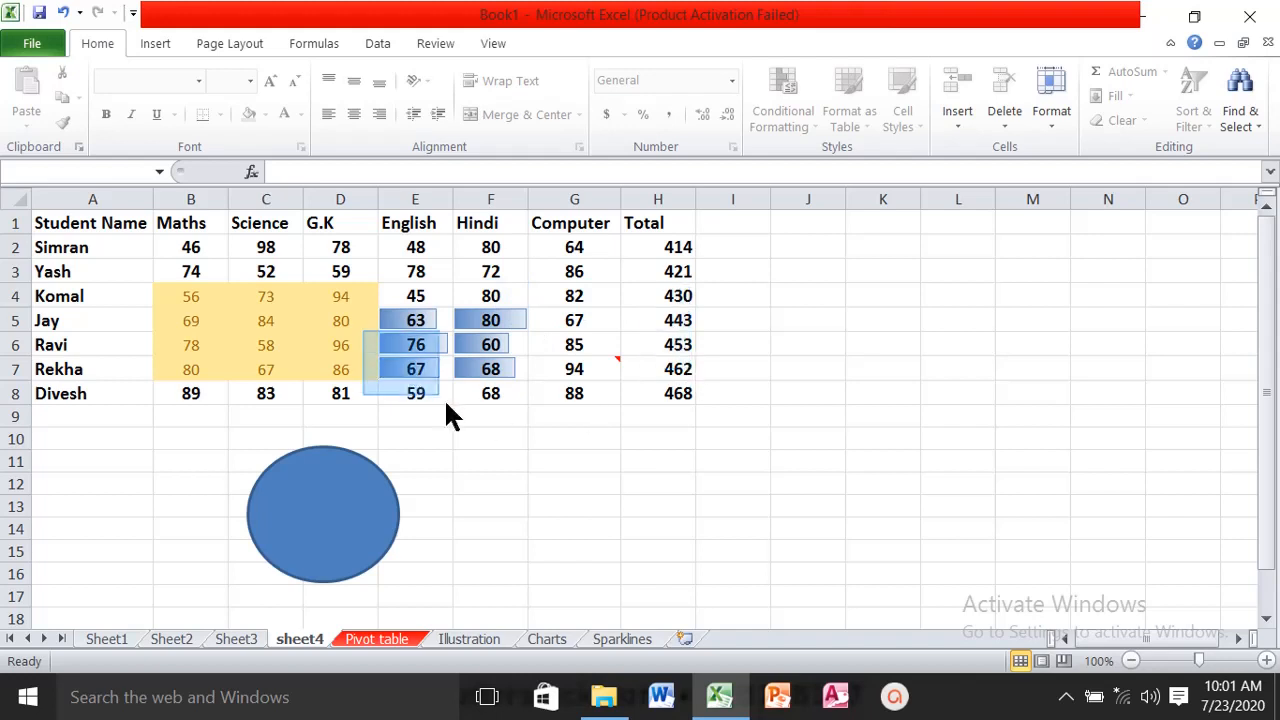
{"action": "left_click", "coordinate": [340, 520]}
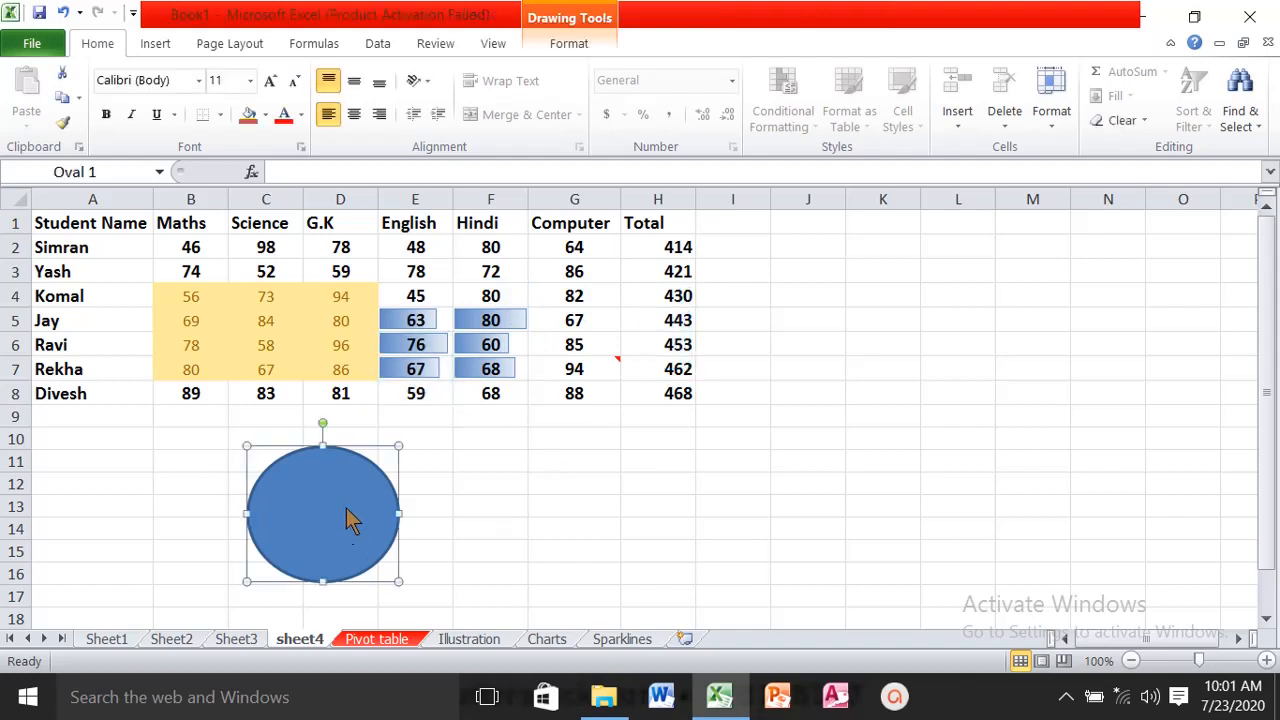
- Open the Selection Pane, hide and show the oval several times, leaving it shown, and close the pane
{"action": "left_click", "coordinate": [1238, 110]}
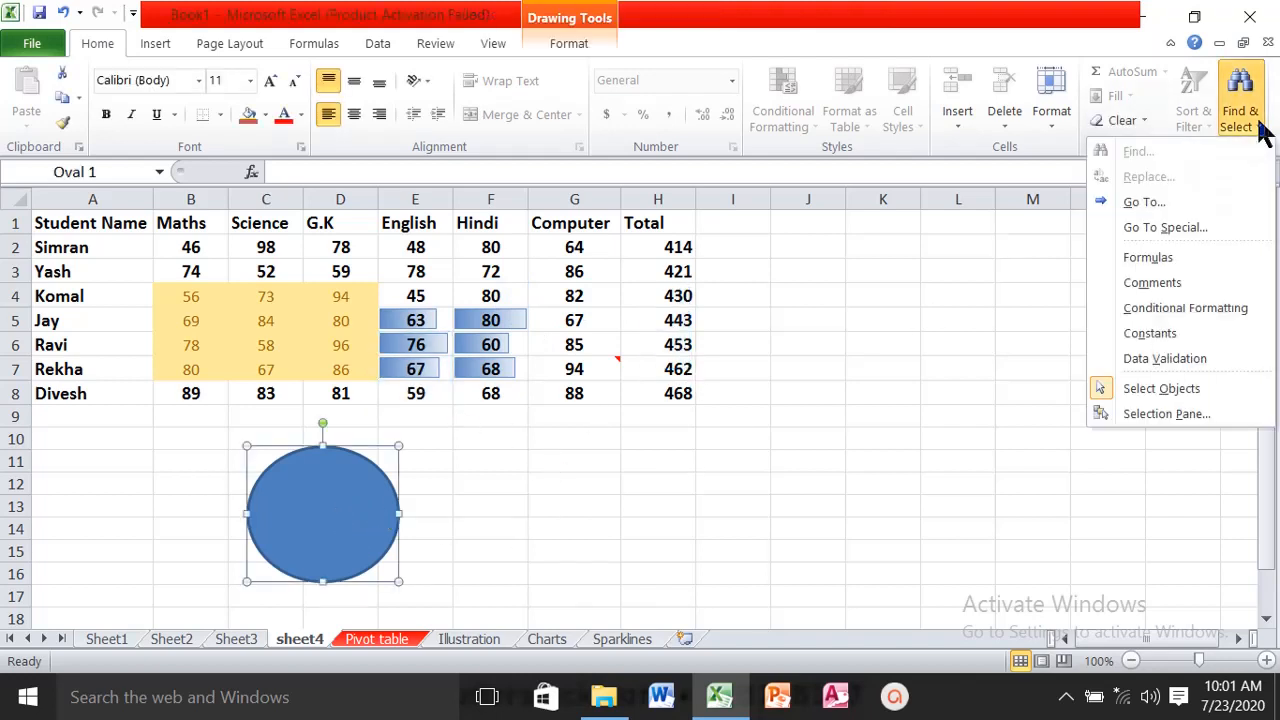
{"action": "left_click", "coordinate": [1166, 413]}
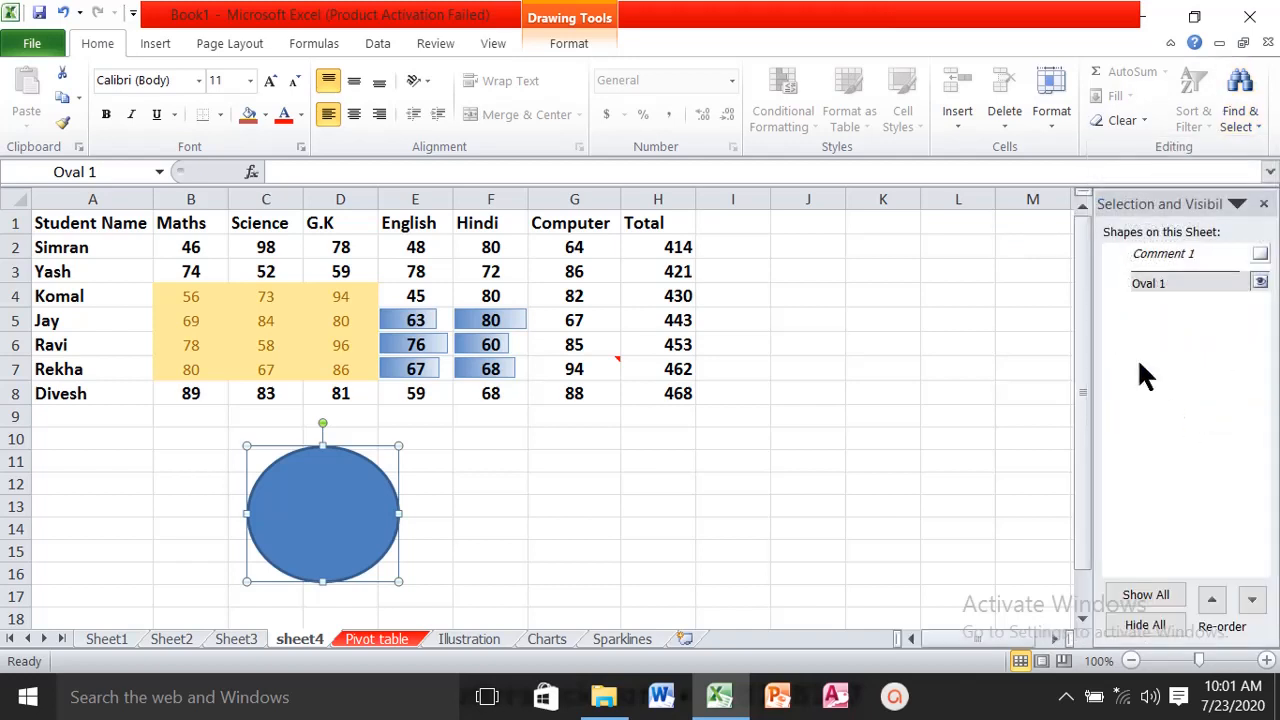
{"action": "left_click", "coordinate": [1262, 284]}
{"action": "left_click", "coordinate": [1262, 284]}
{"action": "left_click", "coordinate": [1260, 284]}
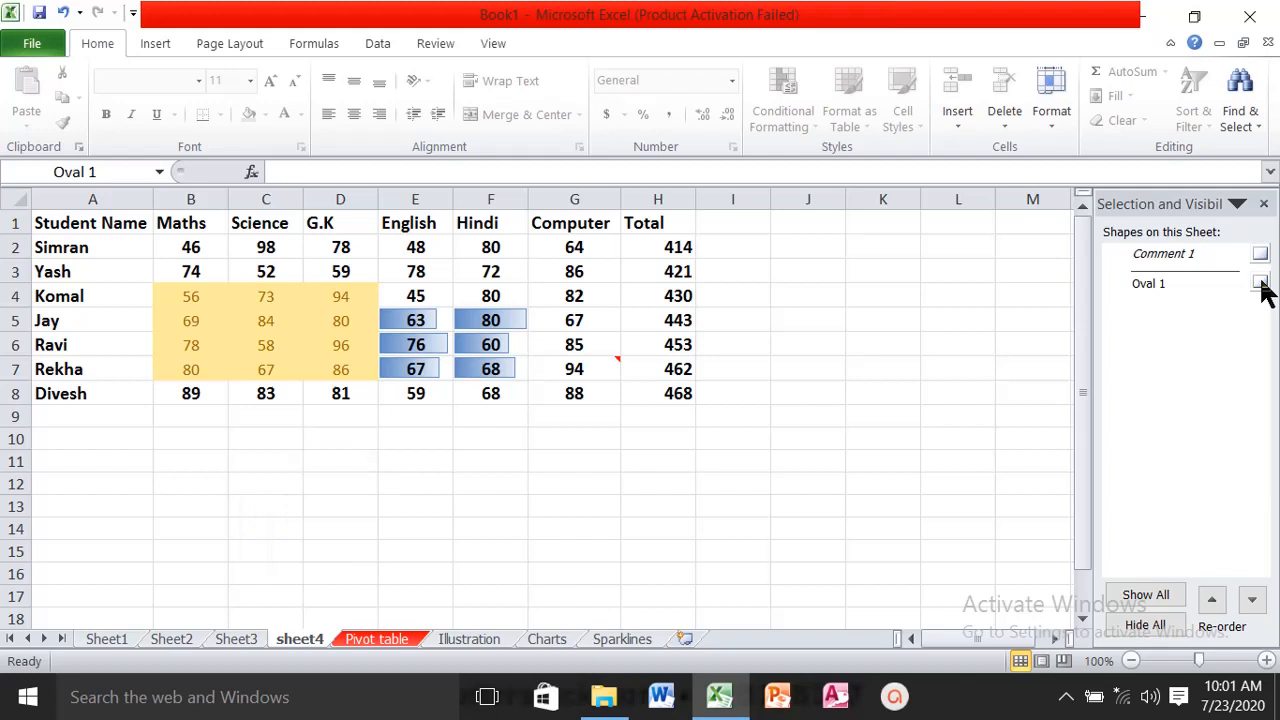
{"action": "left_click", "coordinate": [1261, 284]}
{"action": "left_click", "coordinate": [1261, 284]}
{"action": "left_click", "coordinate": [1261, 284]}
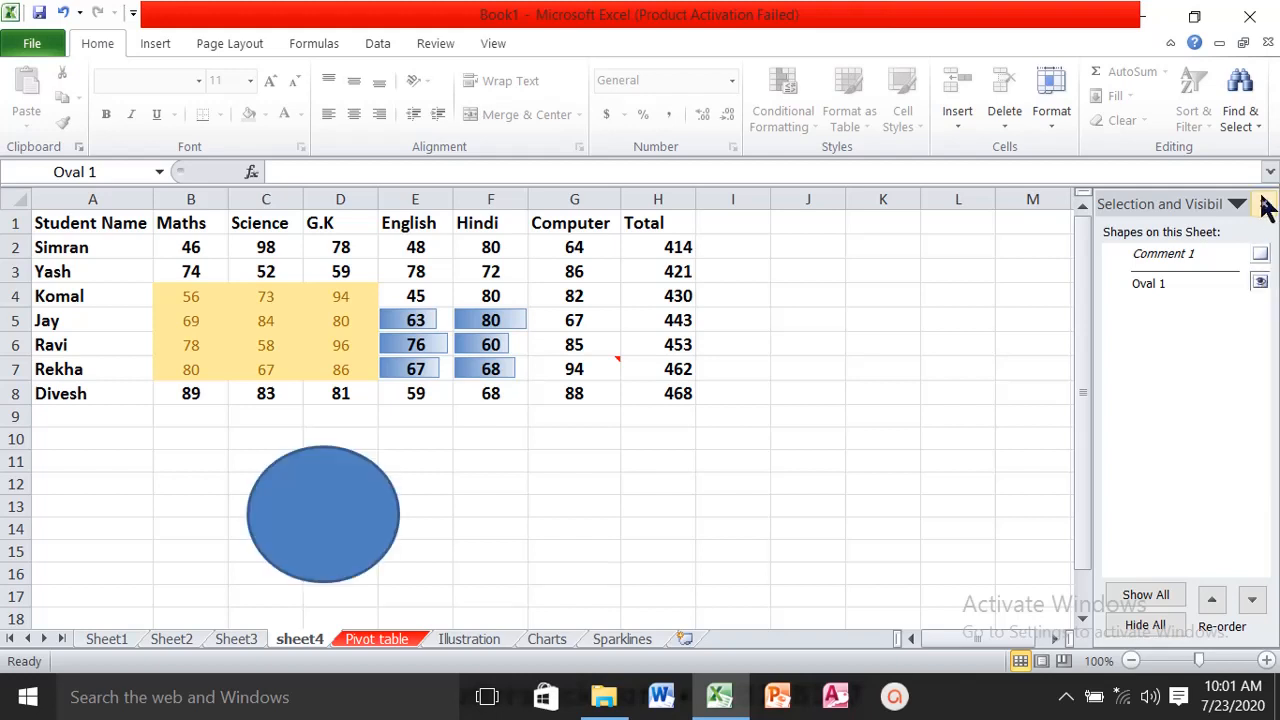
{"action": "left_click", "coordinate": [1266, 205]}
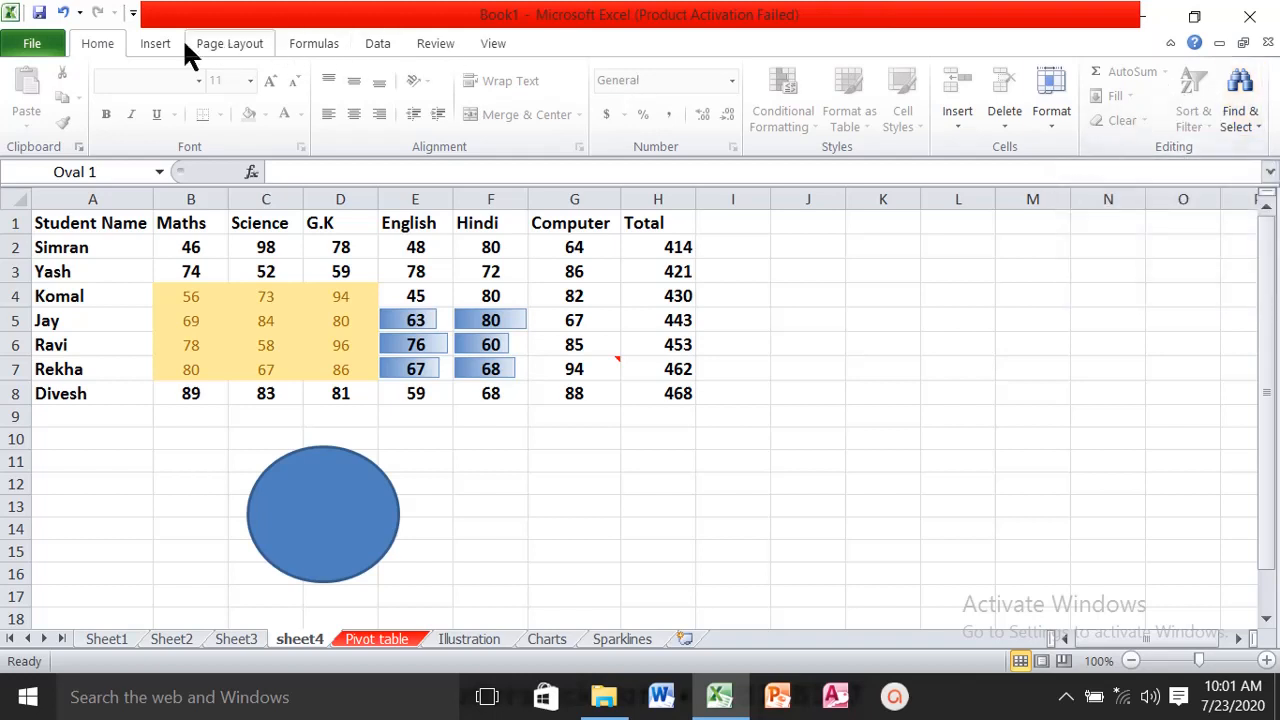
{"action": "left_click", "coordinate": [157, 44]}
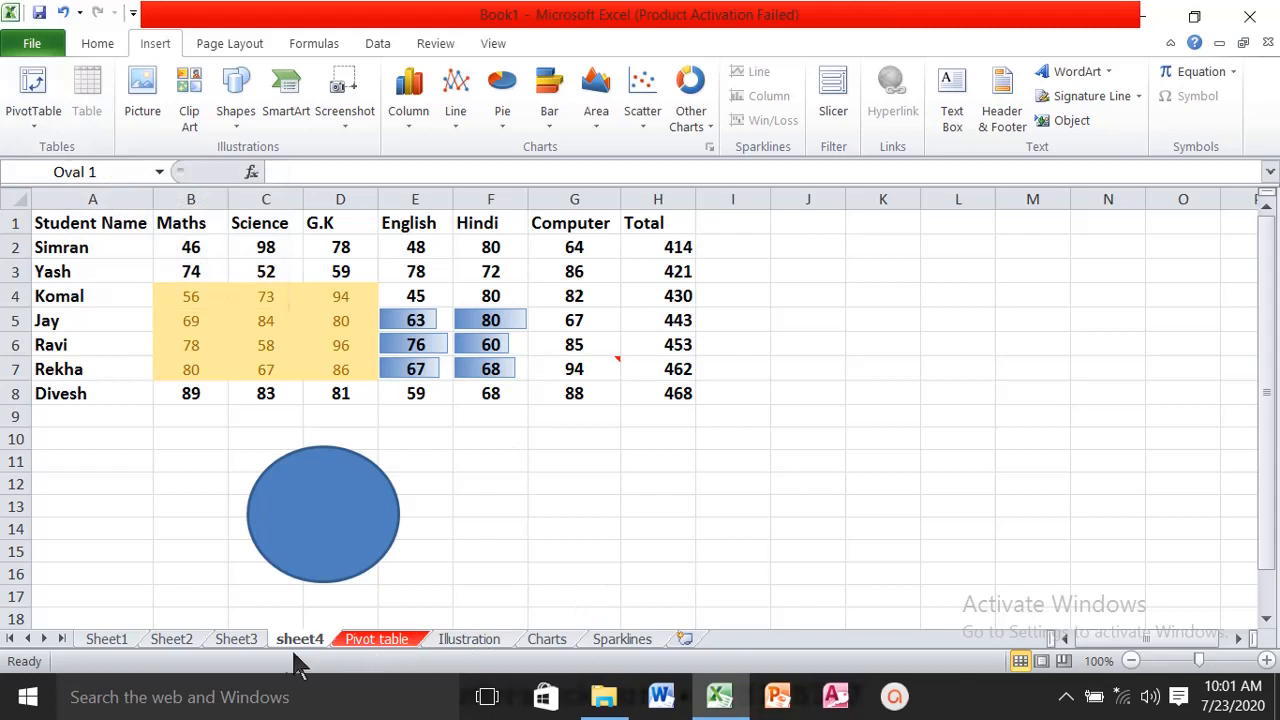
- Convert the marks range A1:H8 on Sheet3 into a table, and undo the conversion
{"action": "left_click", "coordinate": [245, 640]}
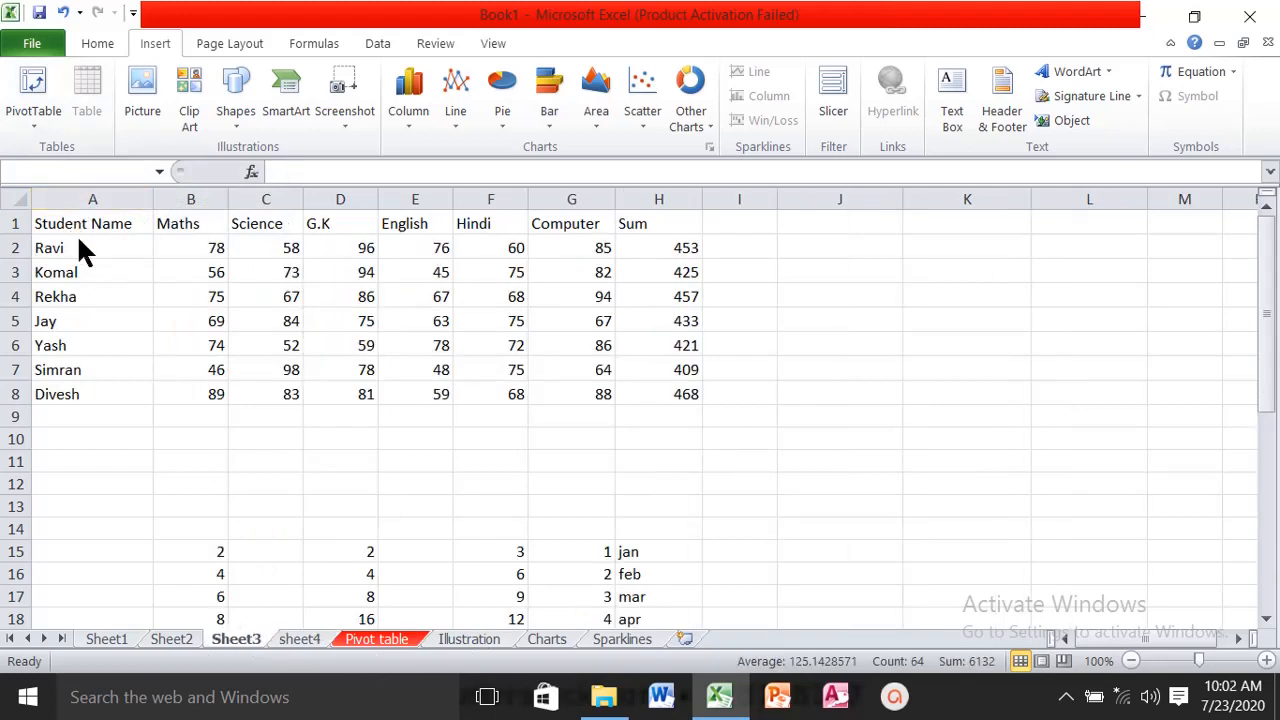
{"action": "left_click", "coordinate": [145, 272]}
{"action": "left_click_drag", "start_coordinate": [106, 222], "coordinate": [651, 394]}
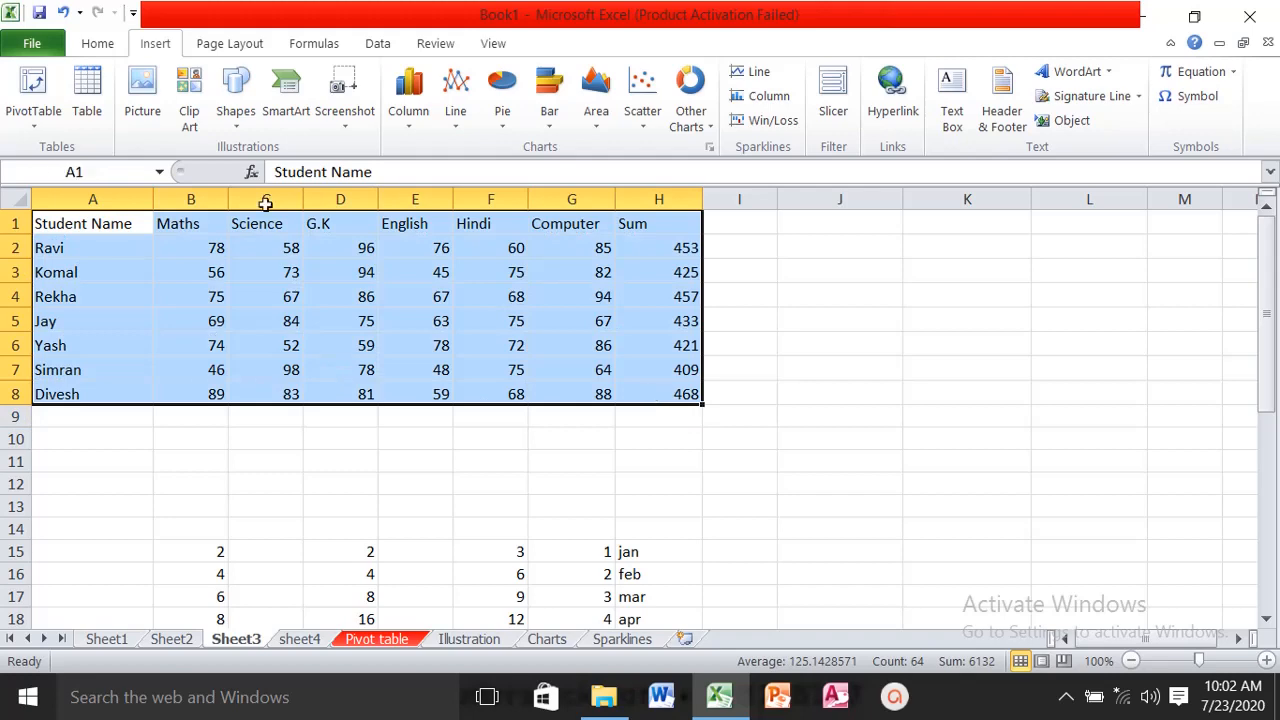
{"action": "left_click", "coordinate": [88, 112]}
{"action": "left_click", "coordinate": [815, 456]}
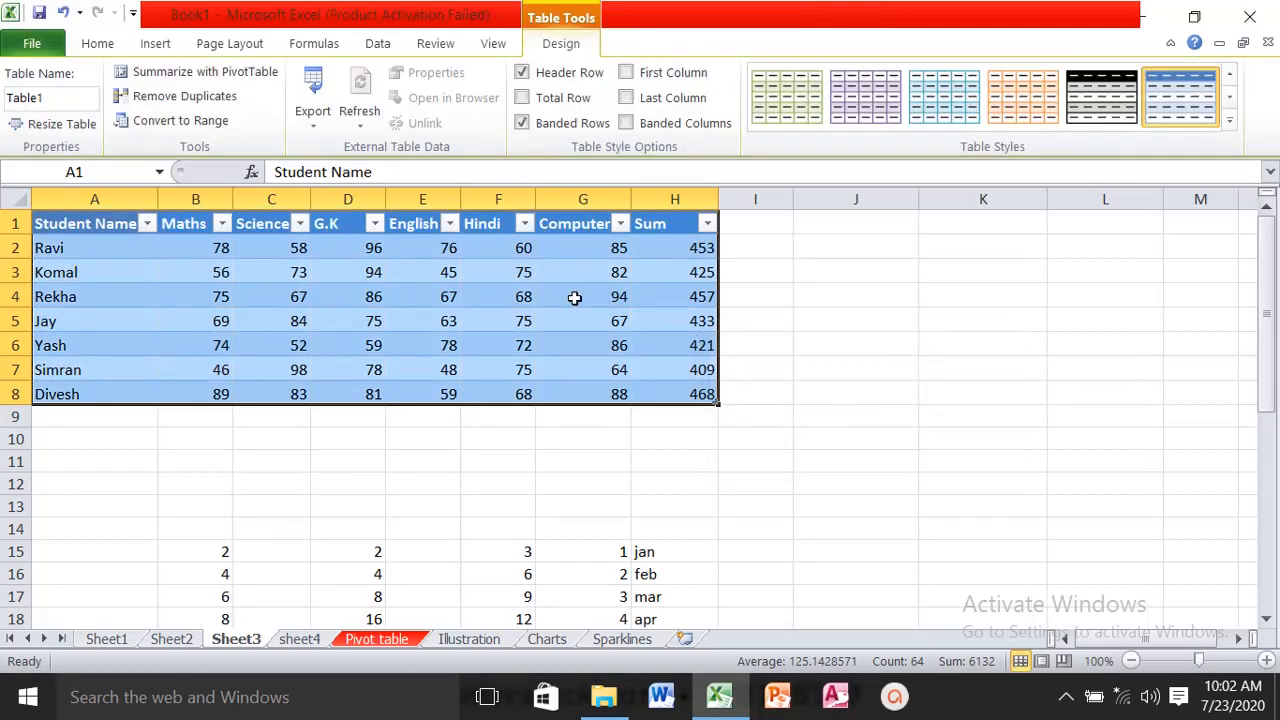
{"action": "key", "text": "ctrl+z"}
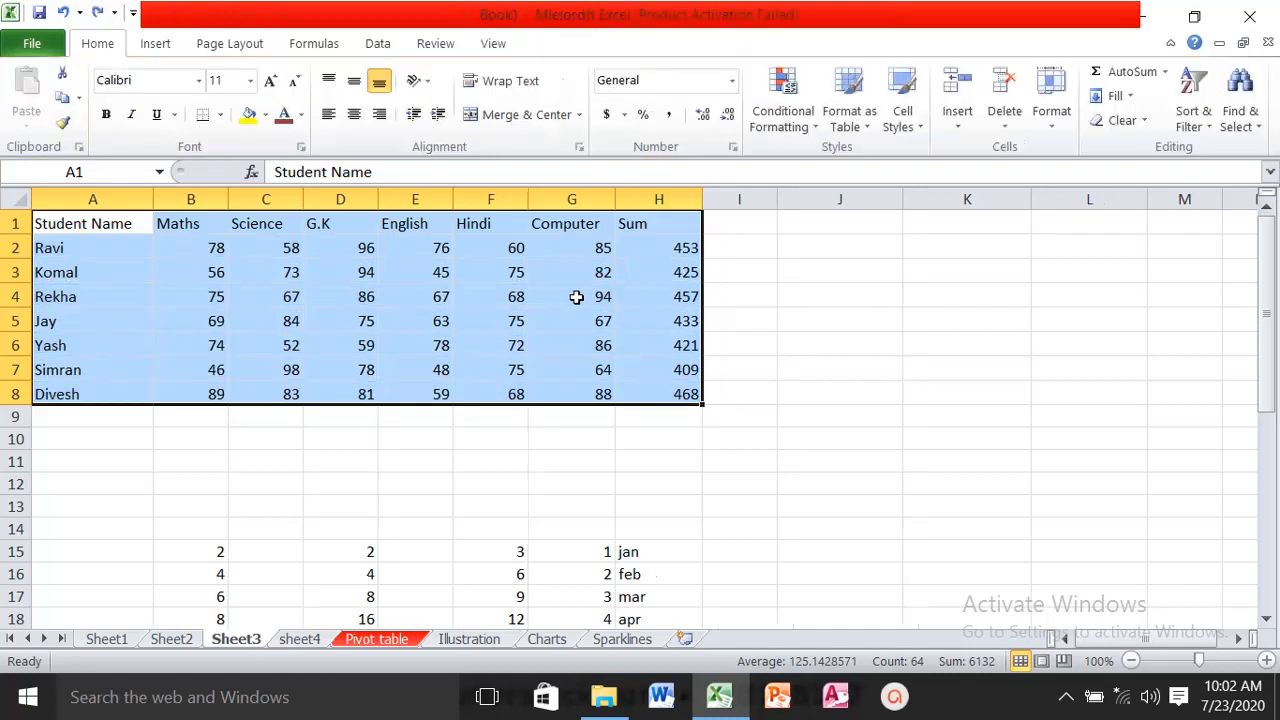
{"action": "left_click", "coordinate": [1052, 138]}
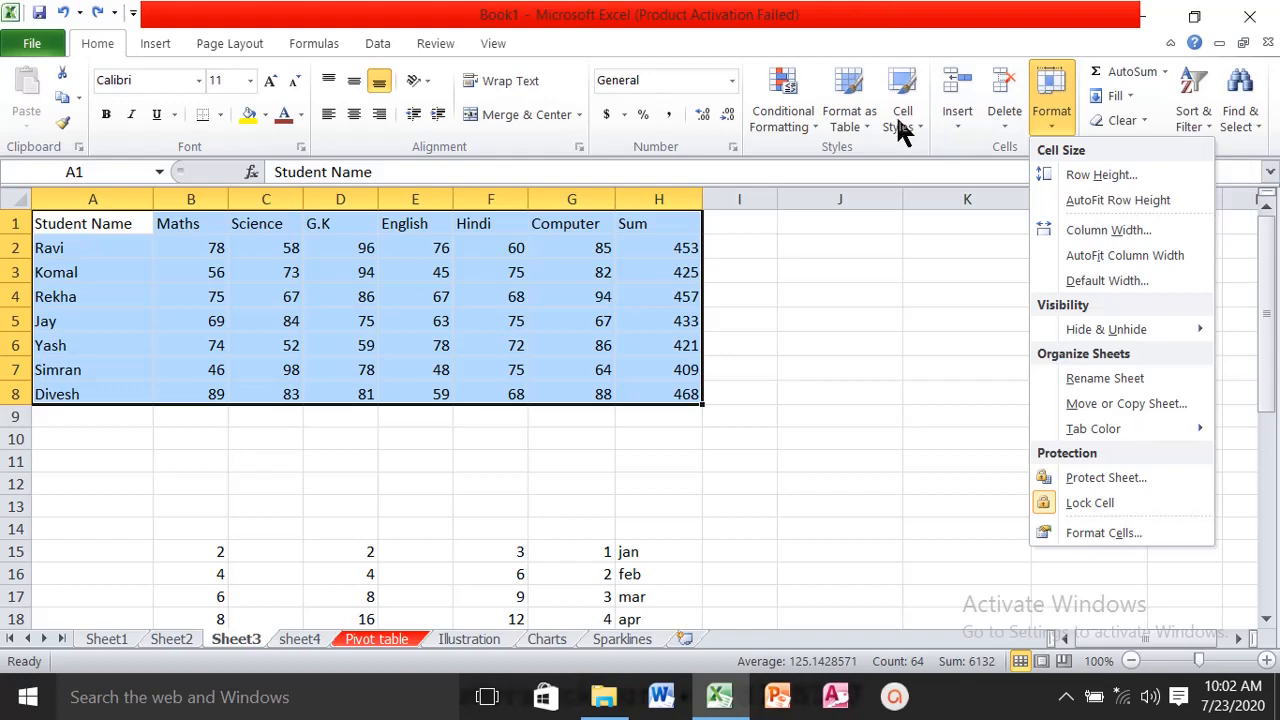
{"action": "left_click", "coordinate": [866, 122]}
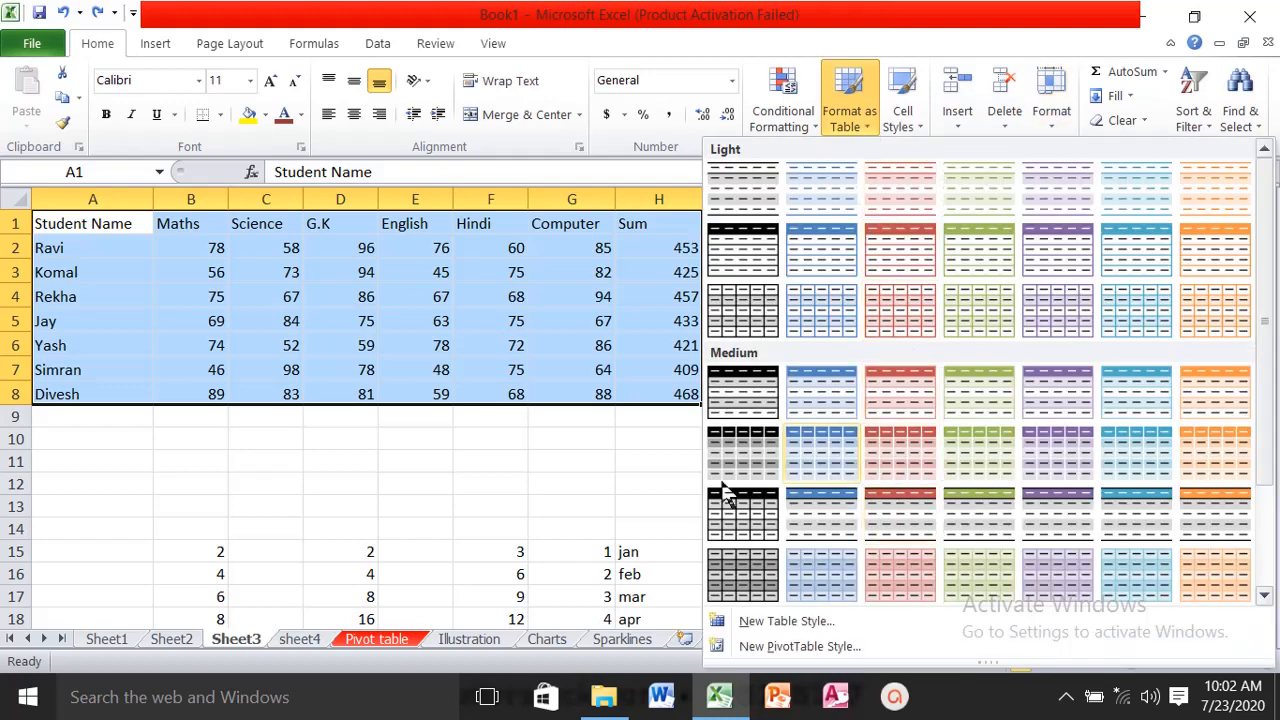
{"action": "key", "text": "Escape"}
{"action": "left_click", "coordinate": [163, 48]}
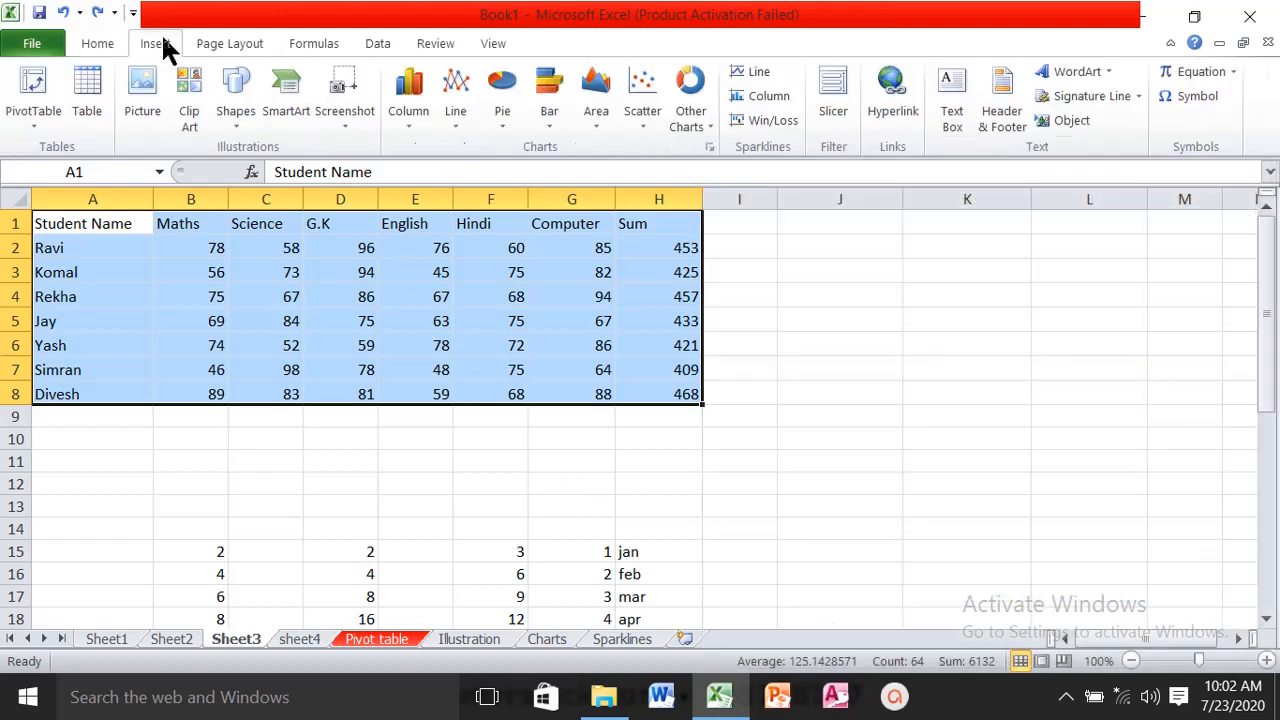
- Create a PivotTable on a new worksheet from the marks range A1:H8 of the Pivot table sheet
{"action": "left_click", "coordinate": [365, 645]}
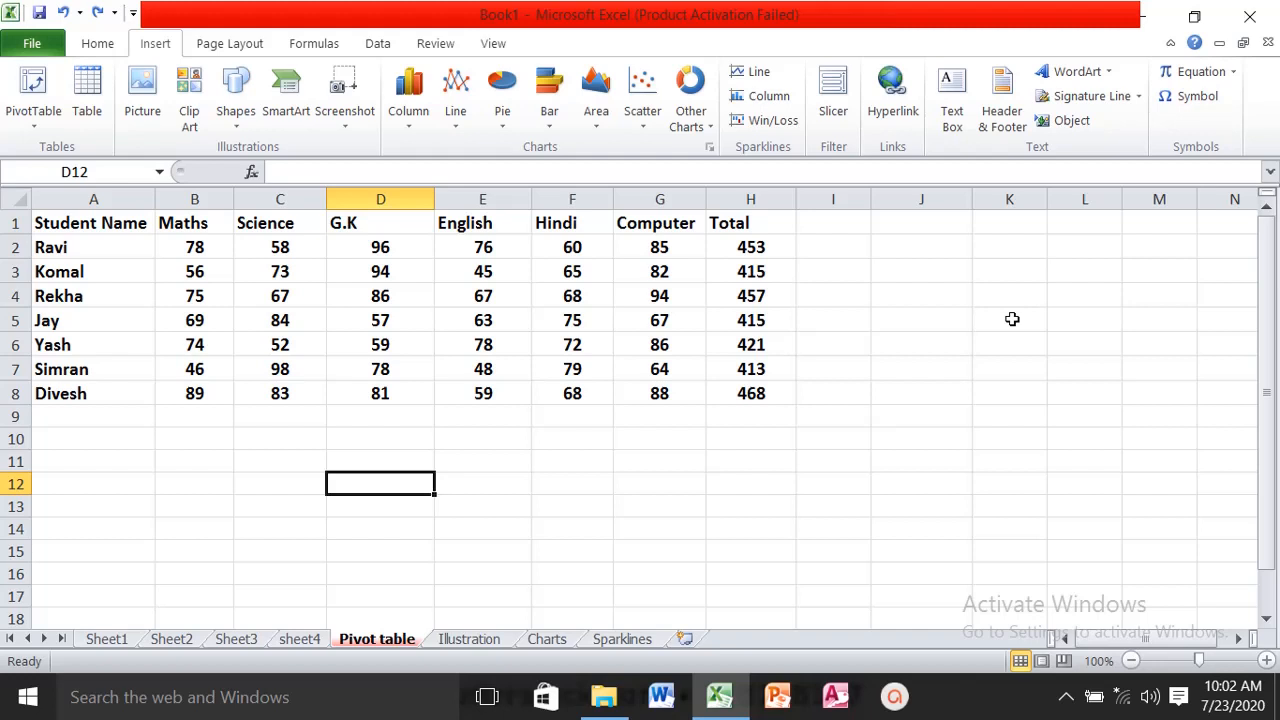
{"action": "left_click", "coordinate": [97, 45]}
{"action": "left_click_drag", "start_coordinate": [63, 222], "coordinate": [745, 393]}
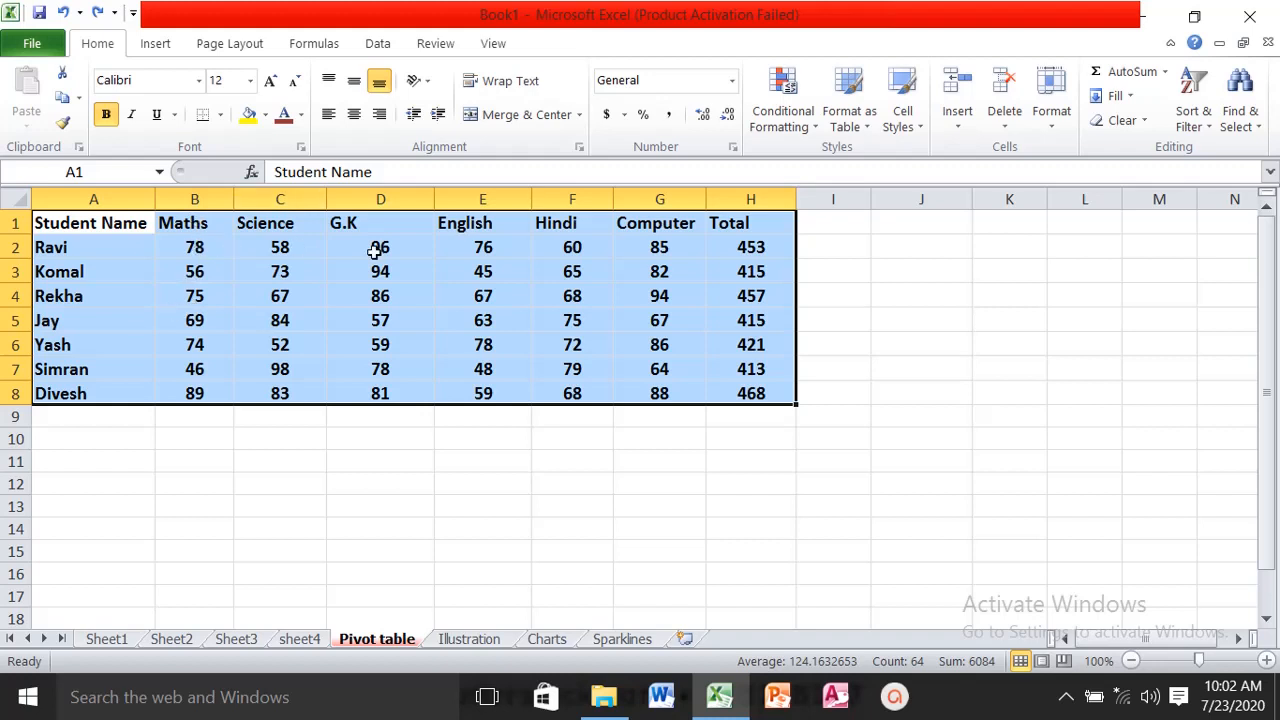
{"action": "left_click", "coordinate": [168, 46]}
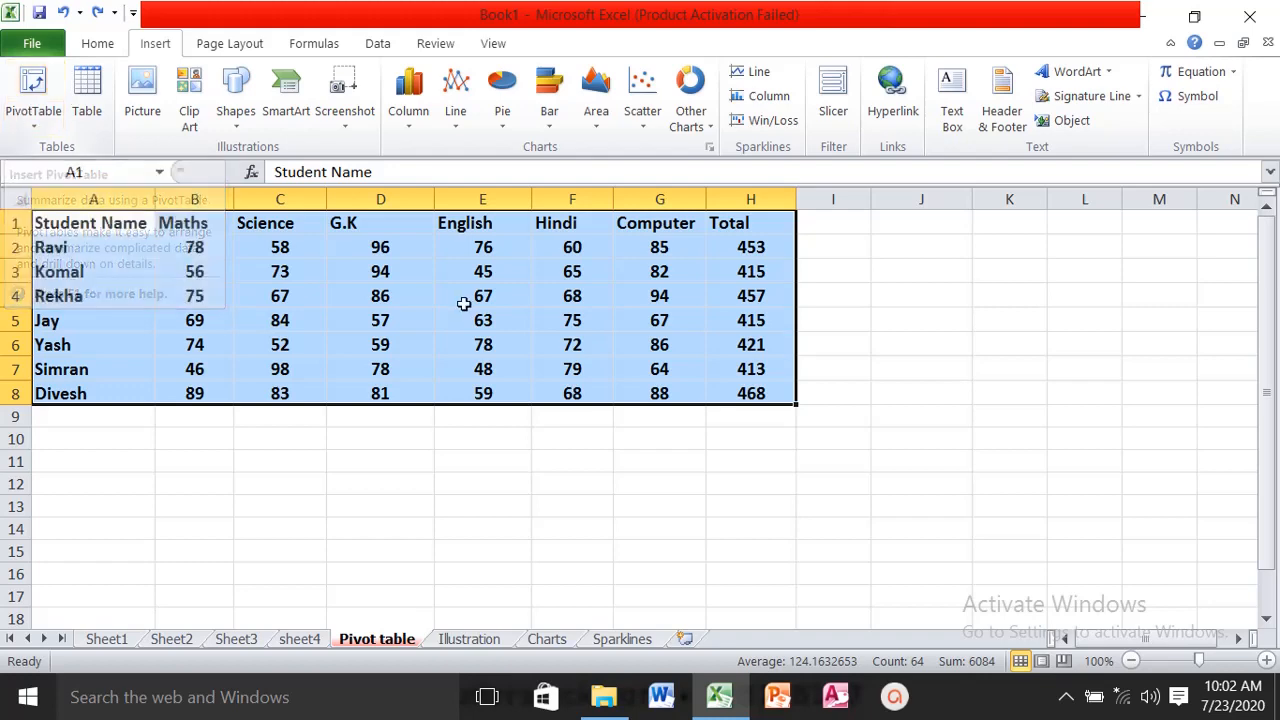
{"action": "left_click", "coordinate": [30, 85]}
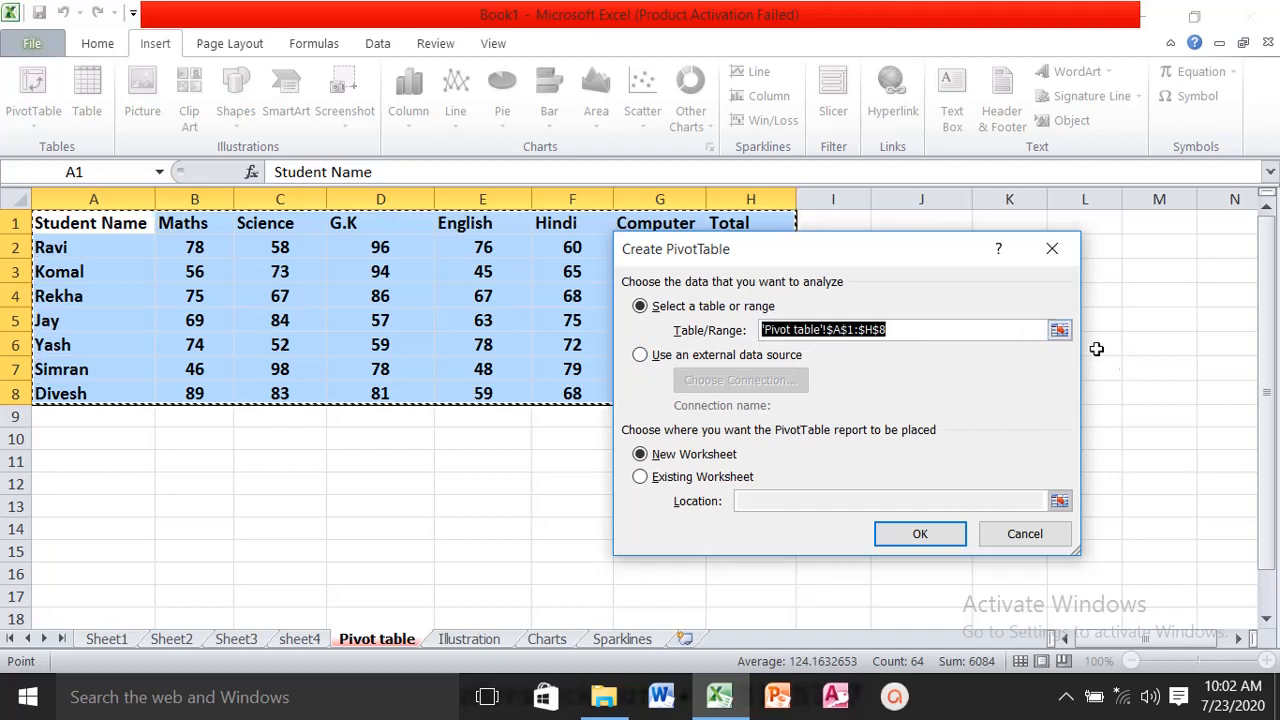
{"action": "left_click", "coordinate": [1057, 330]}
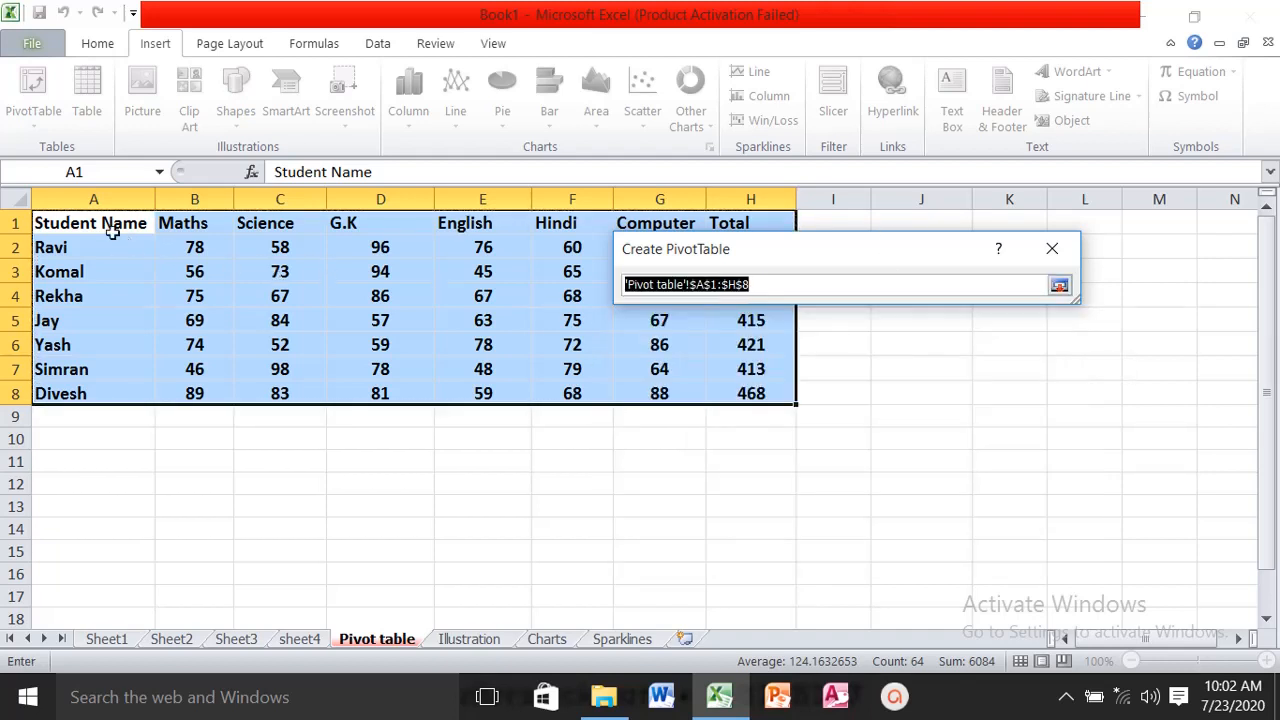
{"action": "left_click_drag", "start_coordinate": [106, 224], "coordinate": [751, 394]}
{"action": "left_click", "coordinate": [1059, 285]}
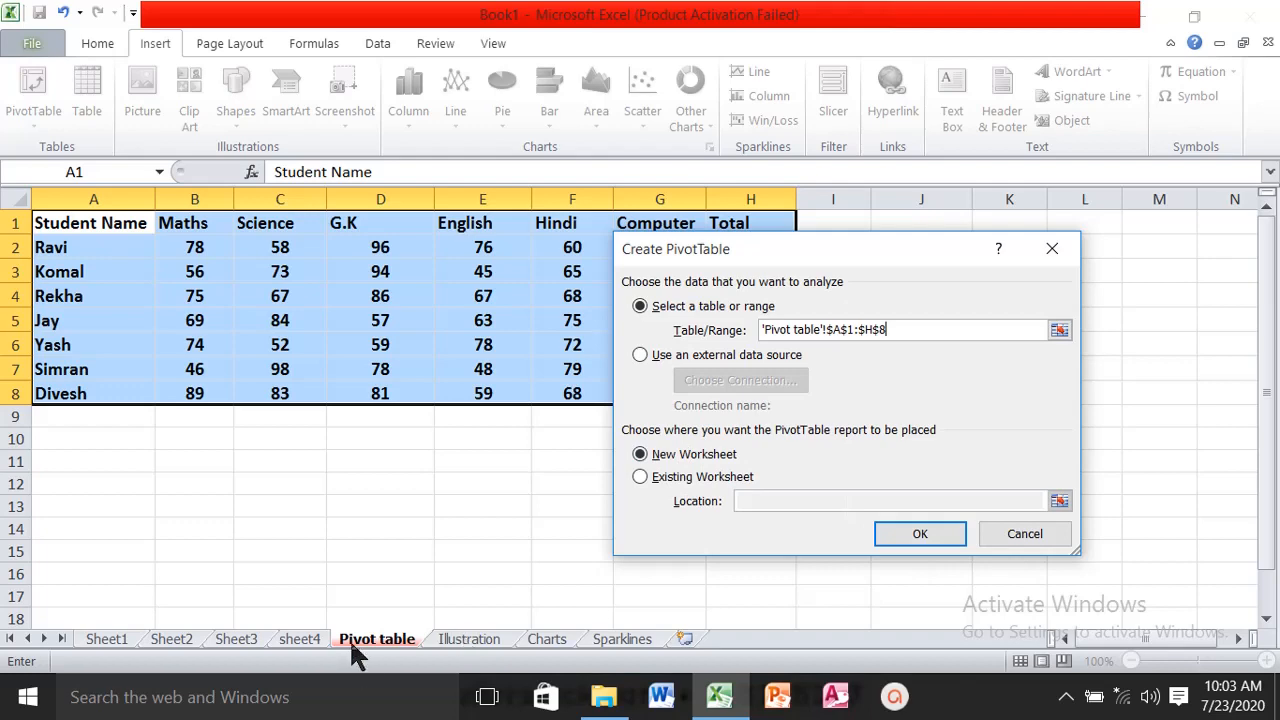
{"action": "left_click", "coordinate": [920, 534]}
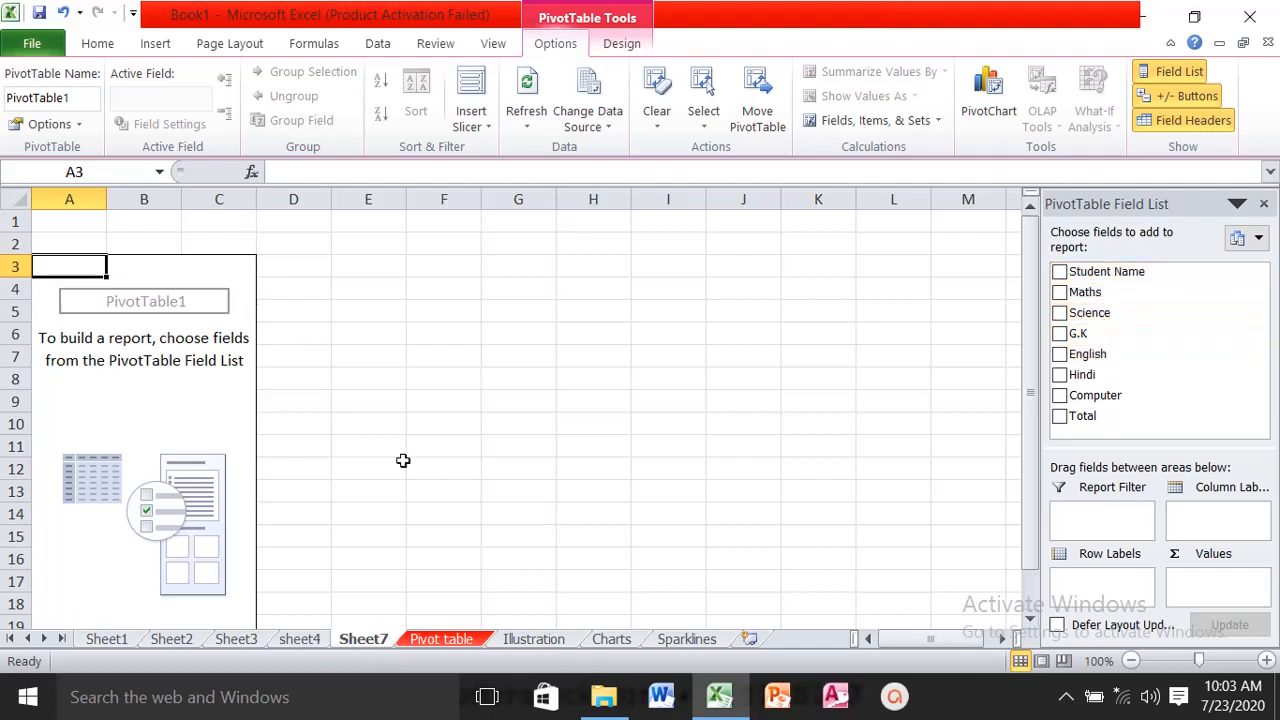
- Add the Student Name, Maths, Science, G.K and Total fields to the PivotTable
{"action": "left_click", "coordinate": [1060, 272]}
{"action": "left_click", "coordinate": [1060, 292]}
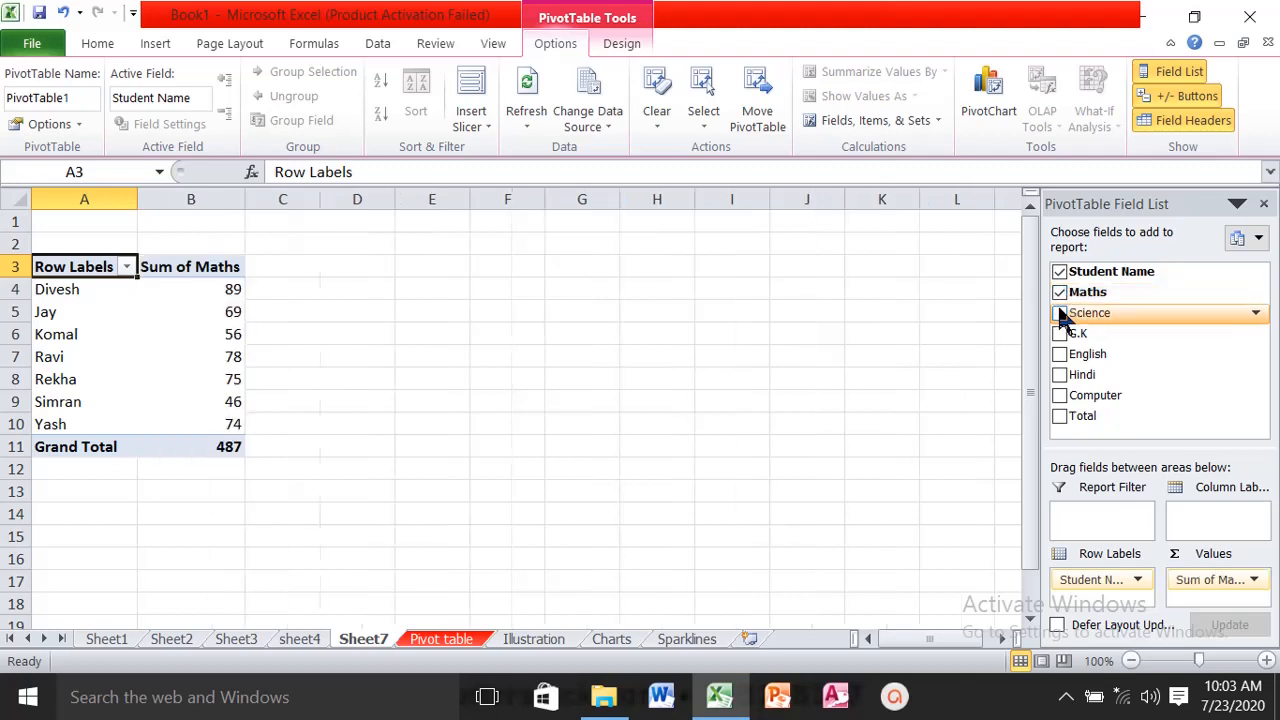
{"action": "left_click", "coordinate": [1060, 313]}
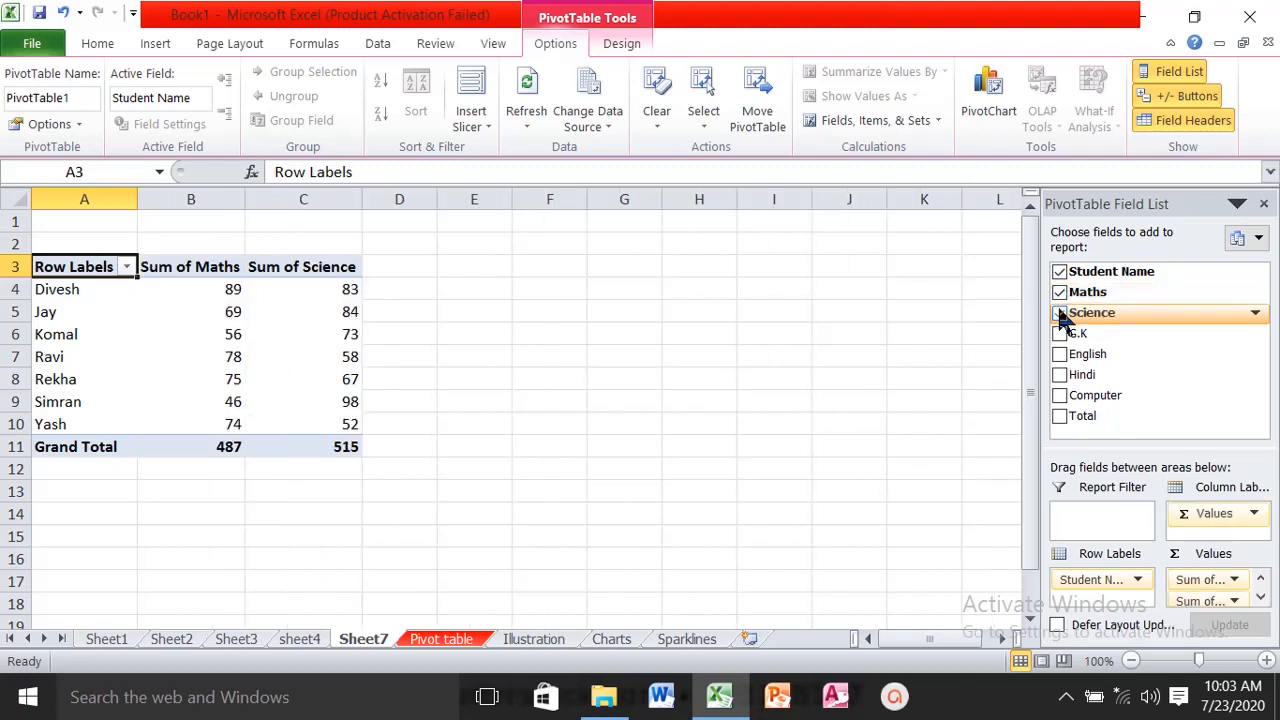
{"action": "left_click", "coordinate": [1060, 333]}
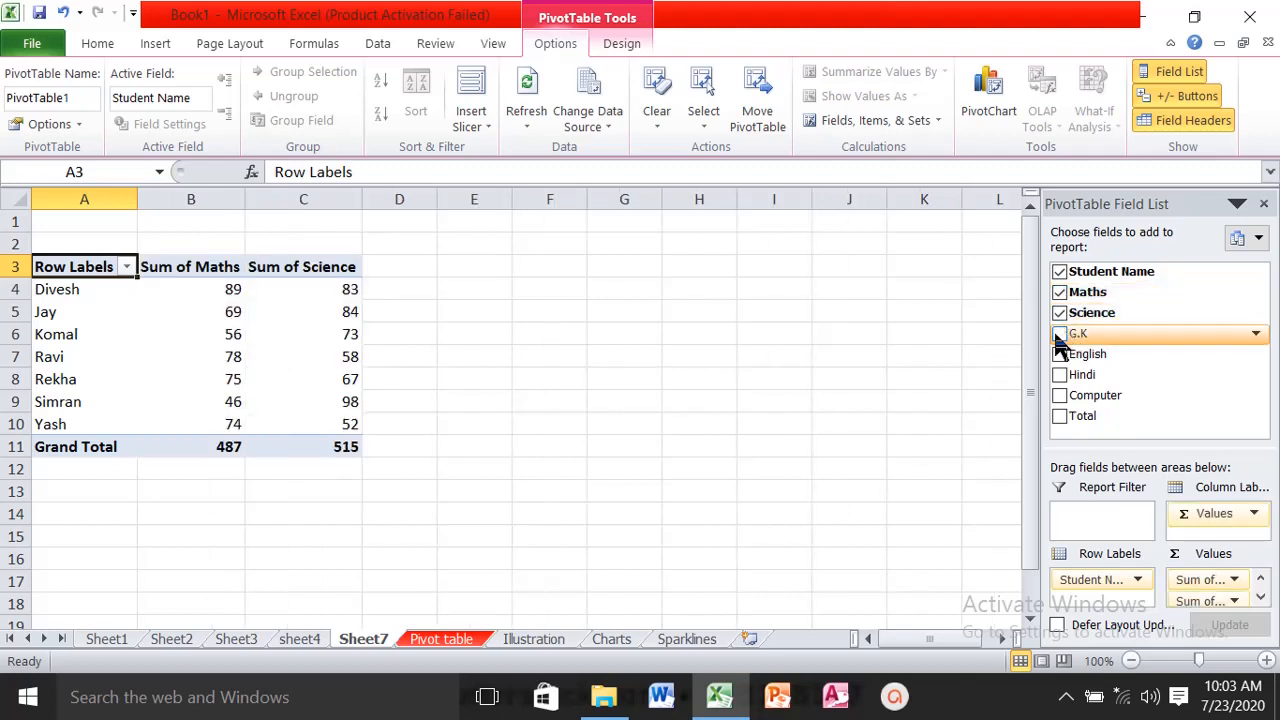
{"action": "left_click", "coordinate": [1060, 416]}
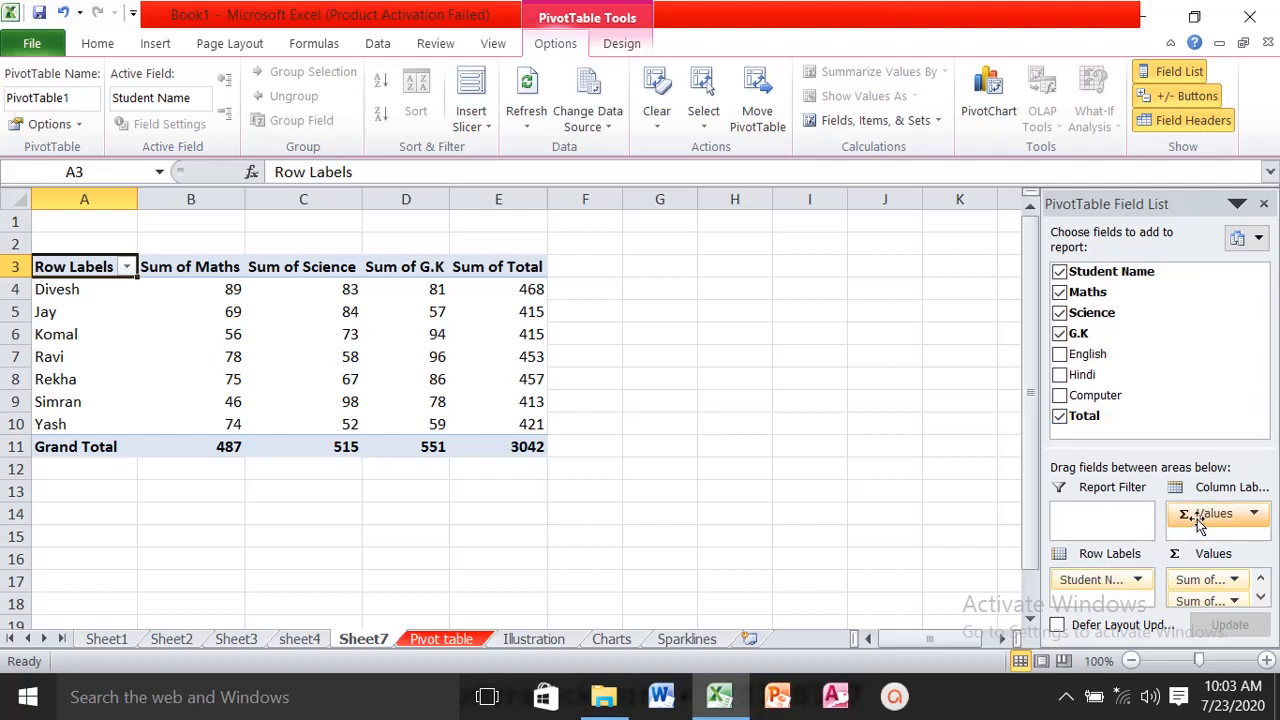
{"action": "mouse_move", "coordinate": [1199, 527]}
{"action": "left_mouse_down"}
{"action": "mouse_move", "coordinate": [1105, 612]}
{"action": "mouse_move", "coordinate": [1195, 525]}
{"action": "left_mouse_up"}
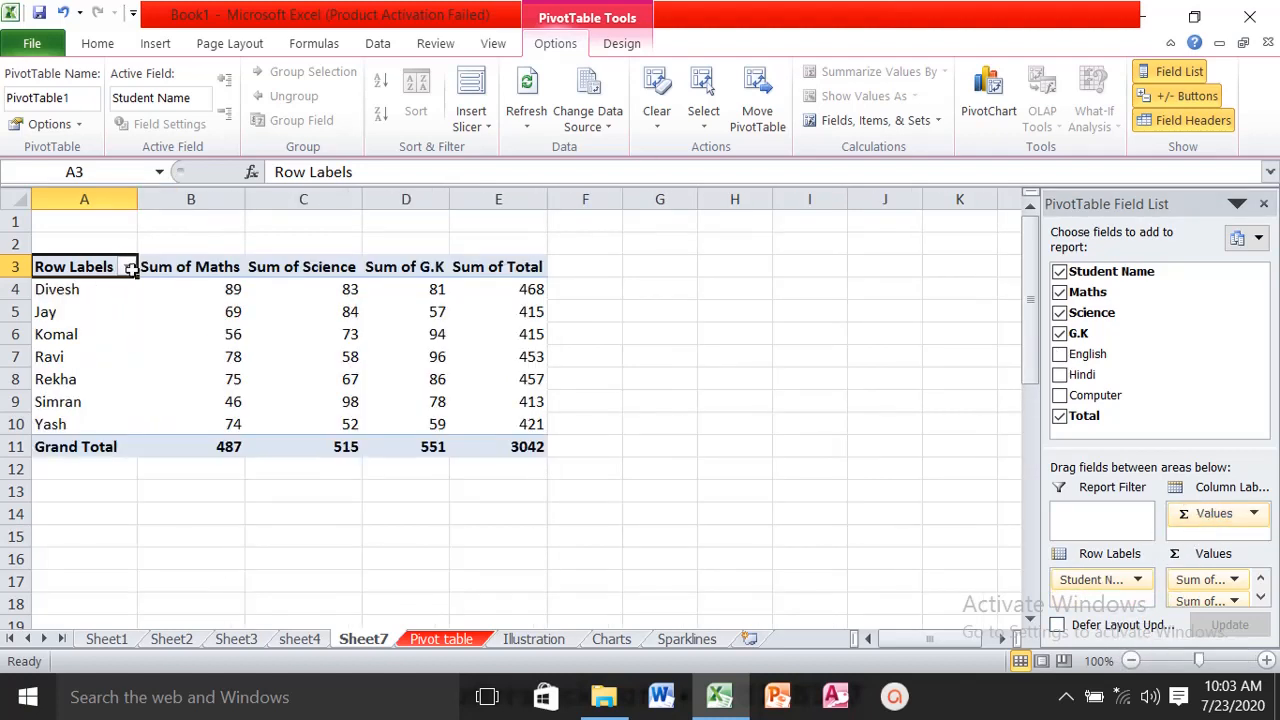
- Filter the PivotTable's row labels to keep only the third and fourth students in the list
{"action": "mouse_move", "coordinate": [228, 287]}
{"action": "left_click", "coordinate": [127, 268]}
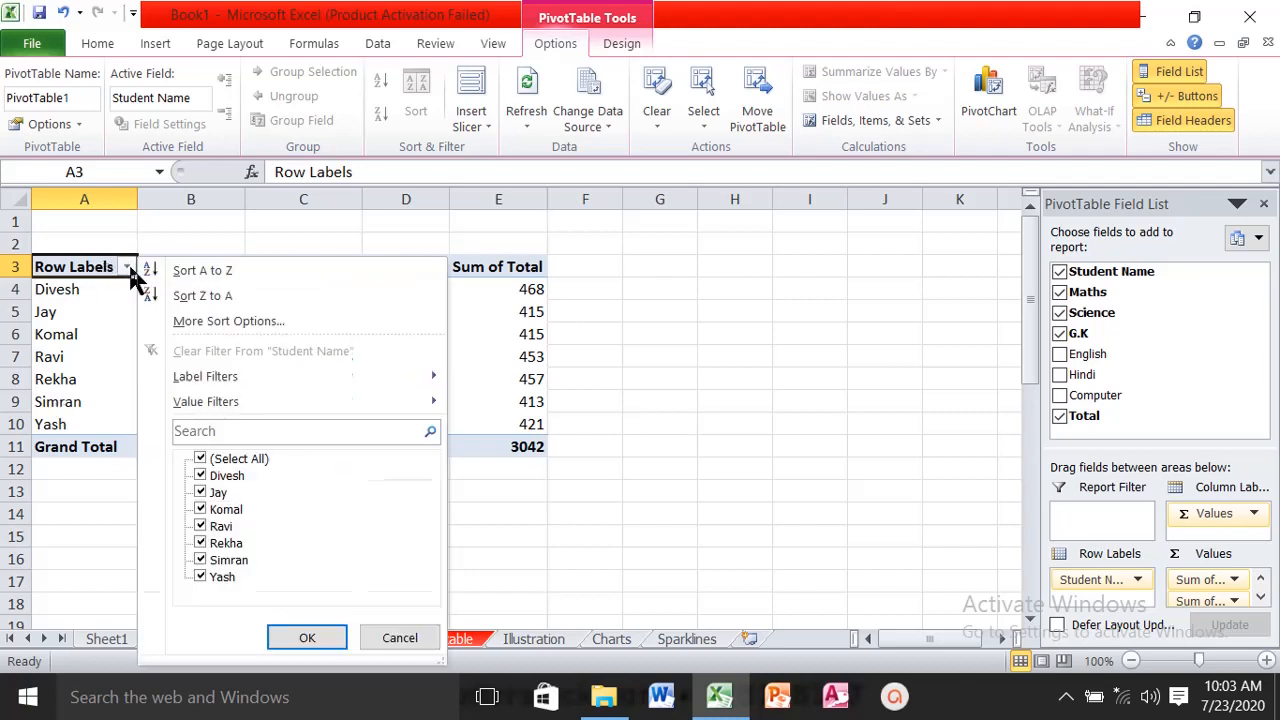
{"action": "left_click", "coordinate": [201, 459]}
{"action": "left_click", "coordinate": [201, 510]}
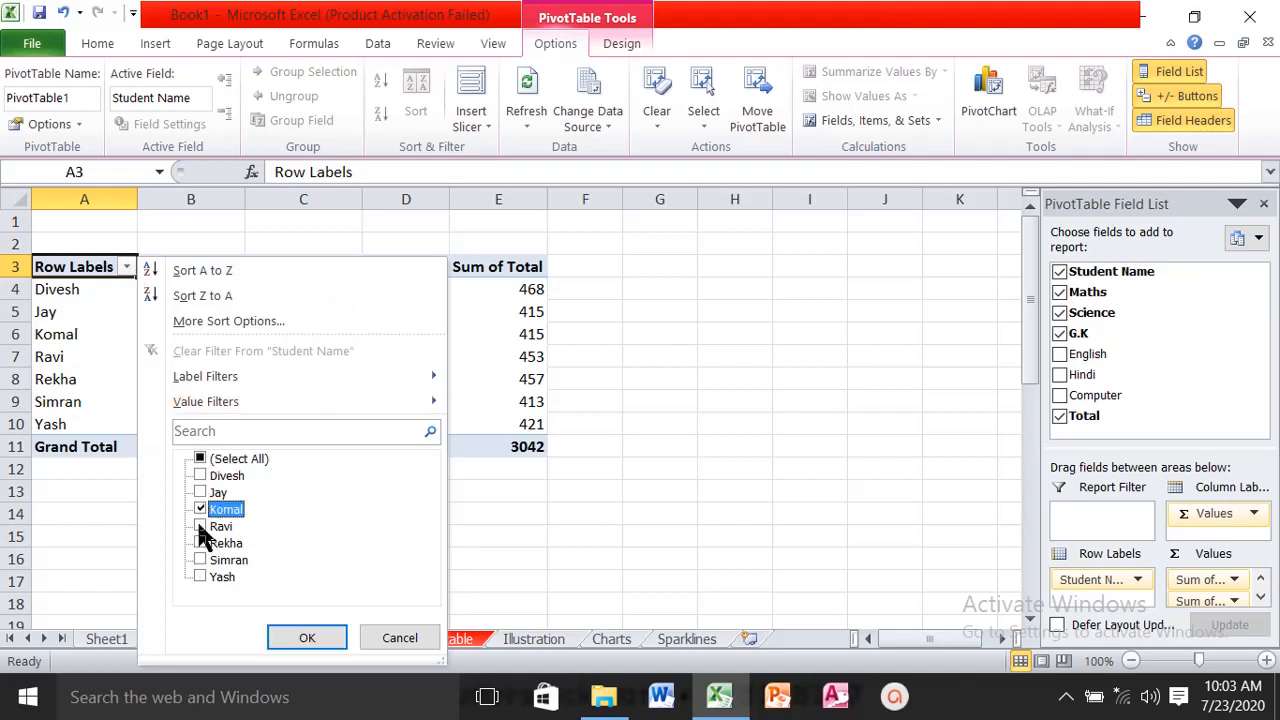
{"action": "left_click", "coordinate": [201, 526]}
{"action": "left_click", "coordinate": [310, 640]}
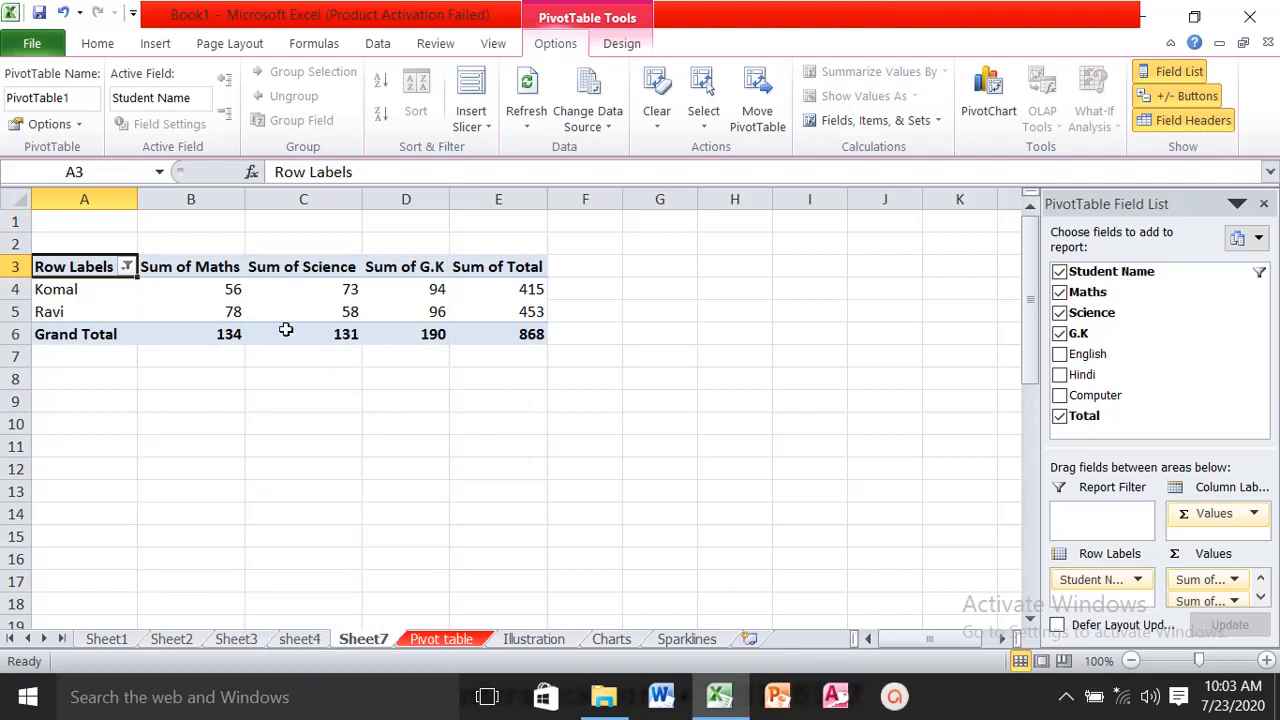
- Create a PivotChart with its PivotTable on a new worksheet from the marks range A1:H8 of the Pivot table sheet
{"action": "mouse_move", "coordinate": [285, 326]}
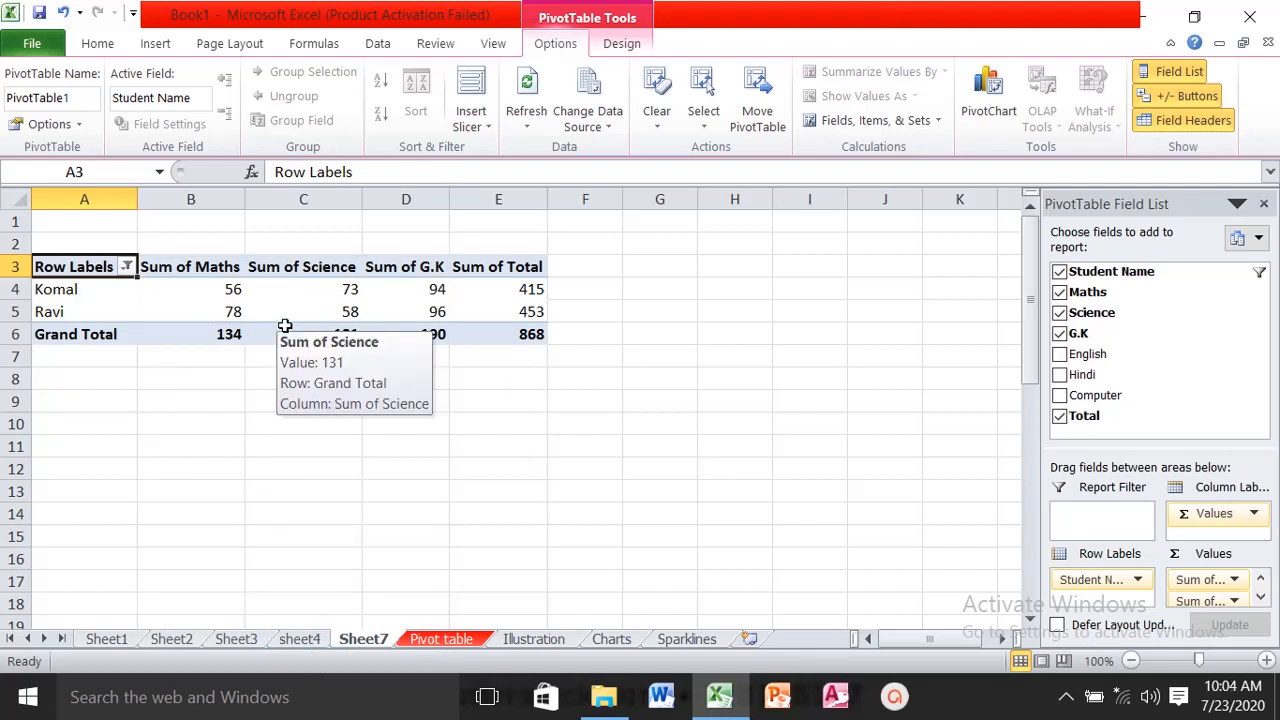
{"action": "left_click", "coordinate": [437, 643]}
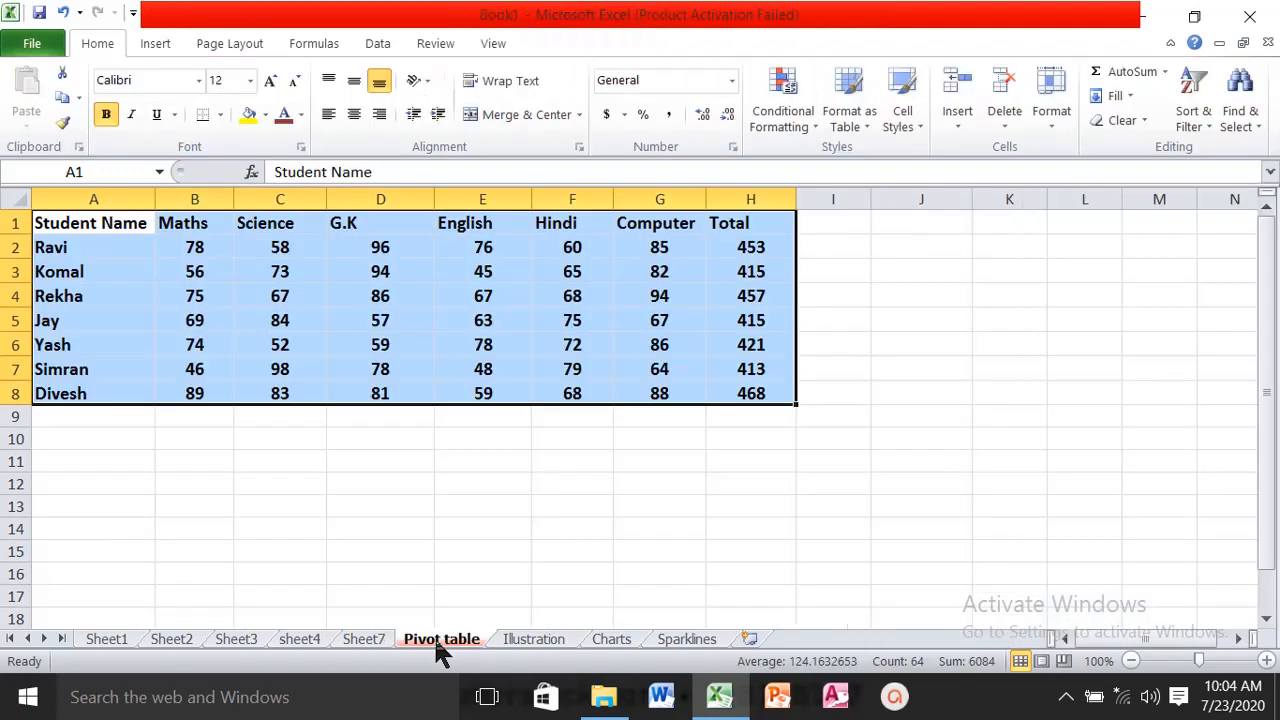
{"action": "left_click", "coordinate": [160, 43]}
{"action": "left_click", "coordinate": [34, 122]}
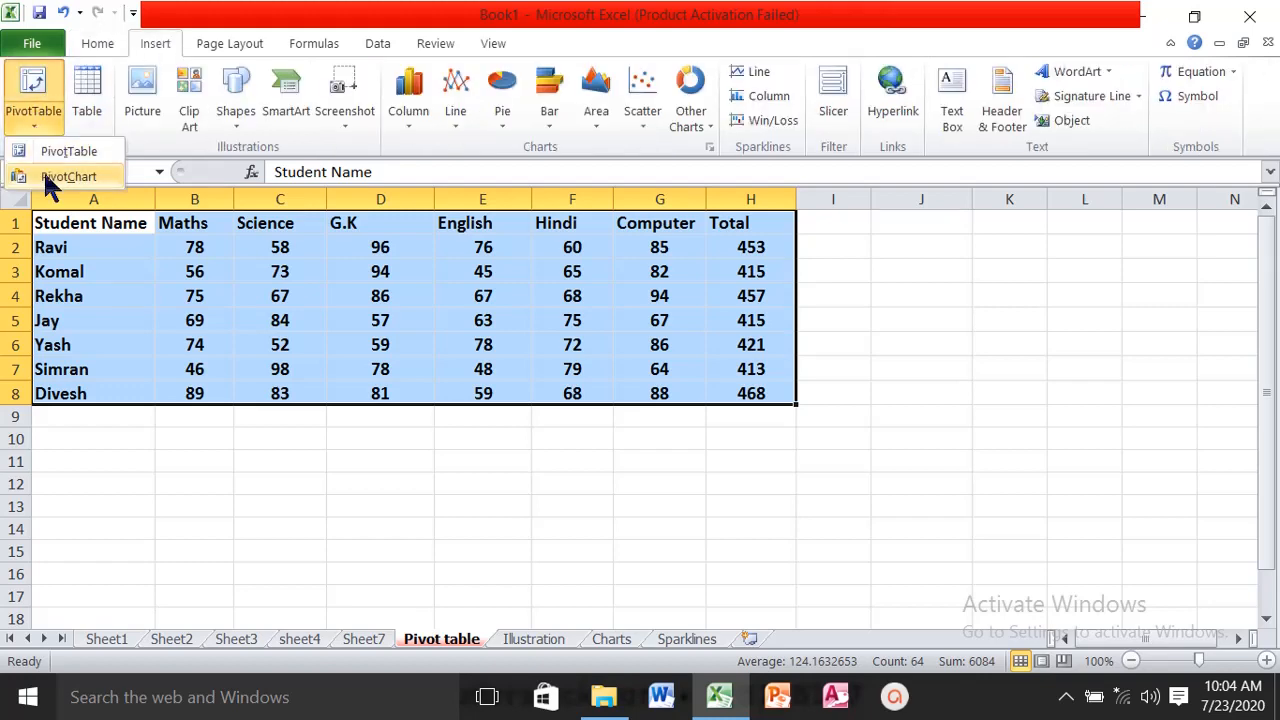
{"action": "left_click", "coordinate": [43, 172]}
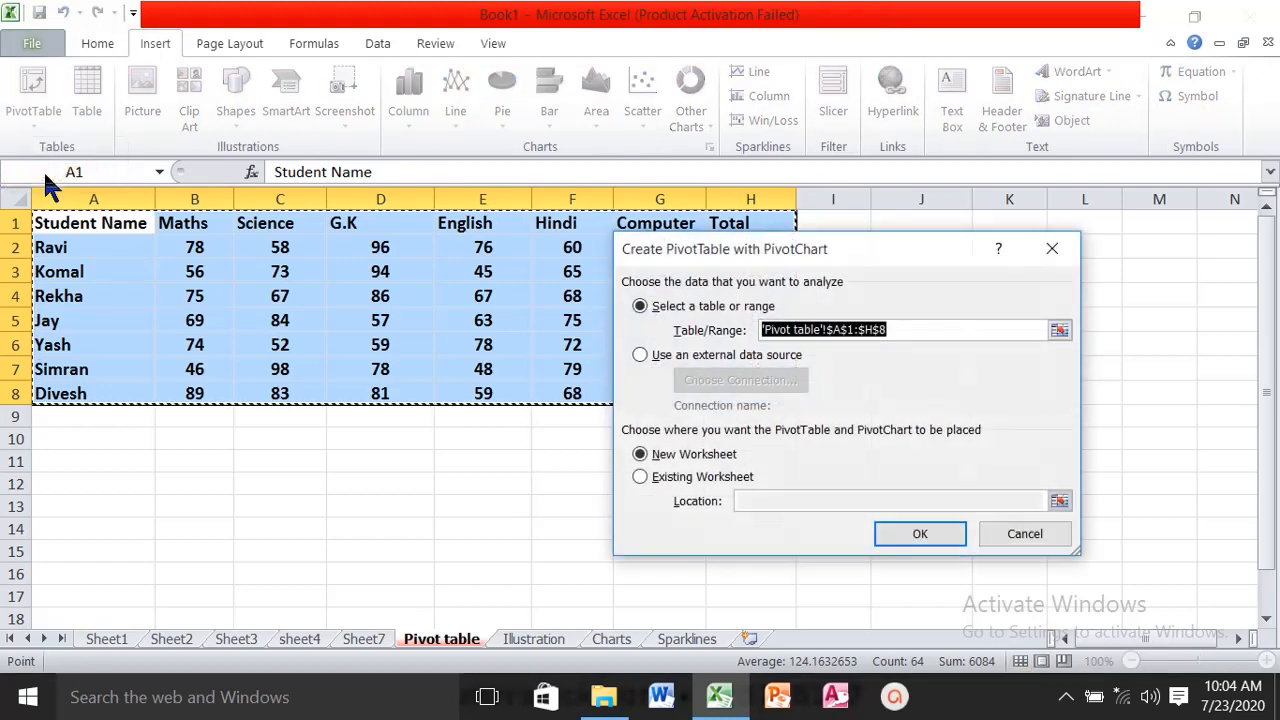
{"action": "left_click", "coordinate": [894, 533]}
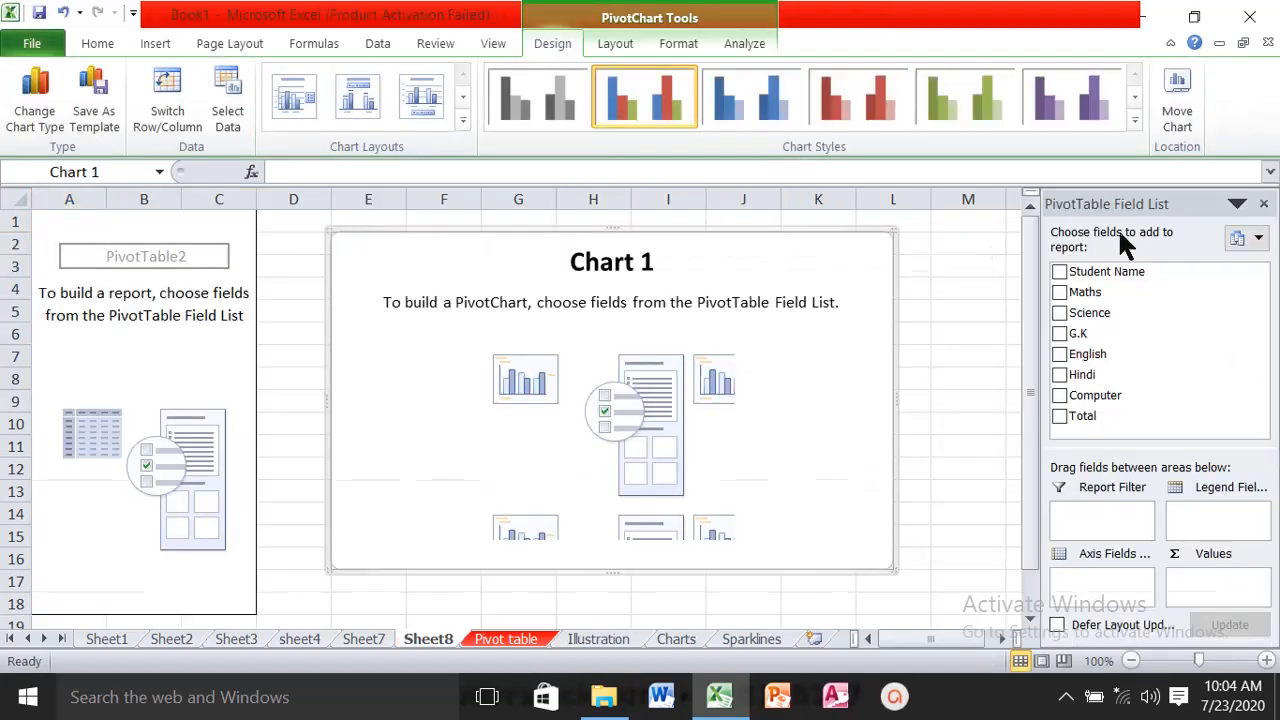
- Add the Student Name, Maths, Science and G.K fields to the PivotChart
{"action": "left_click", "coordinate": [1060, 272]}
{"action": "left_click", "coordinate": [1060, 292]}
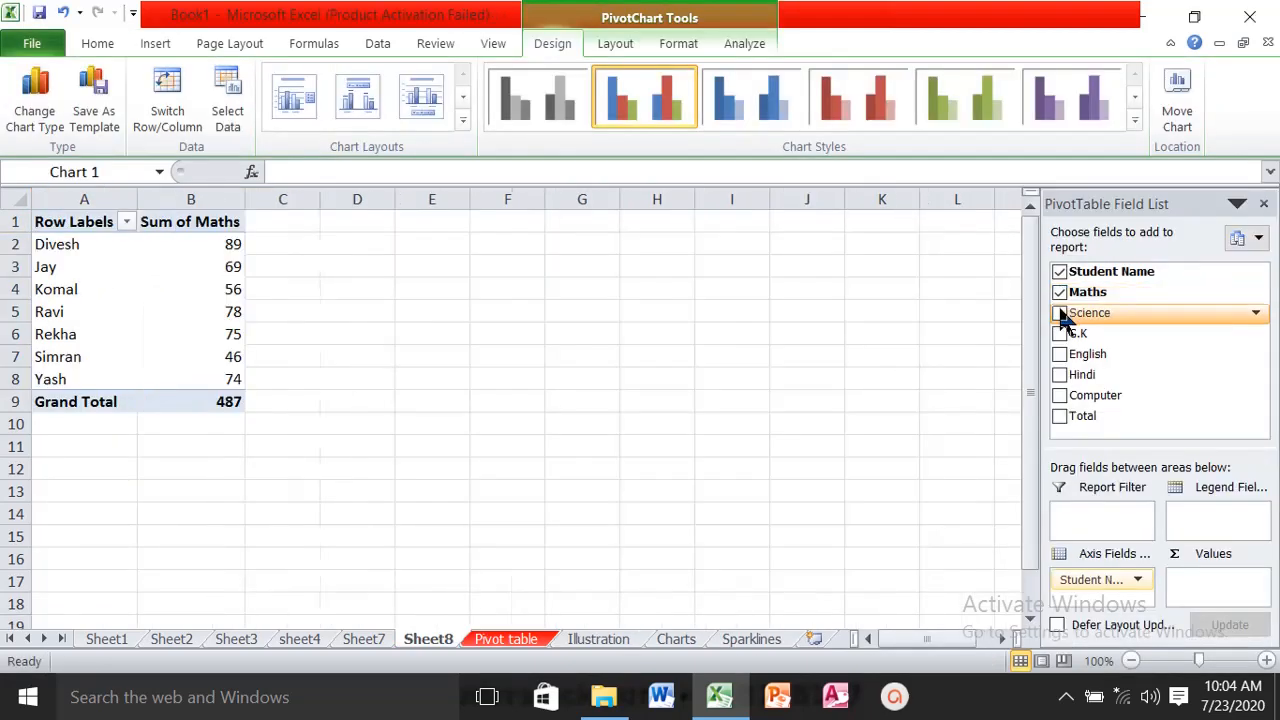
{"action": "left_click", "coordinate": [1060, 312]}
{"action": "left_click", "coordinate": [1059, 333]}
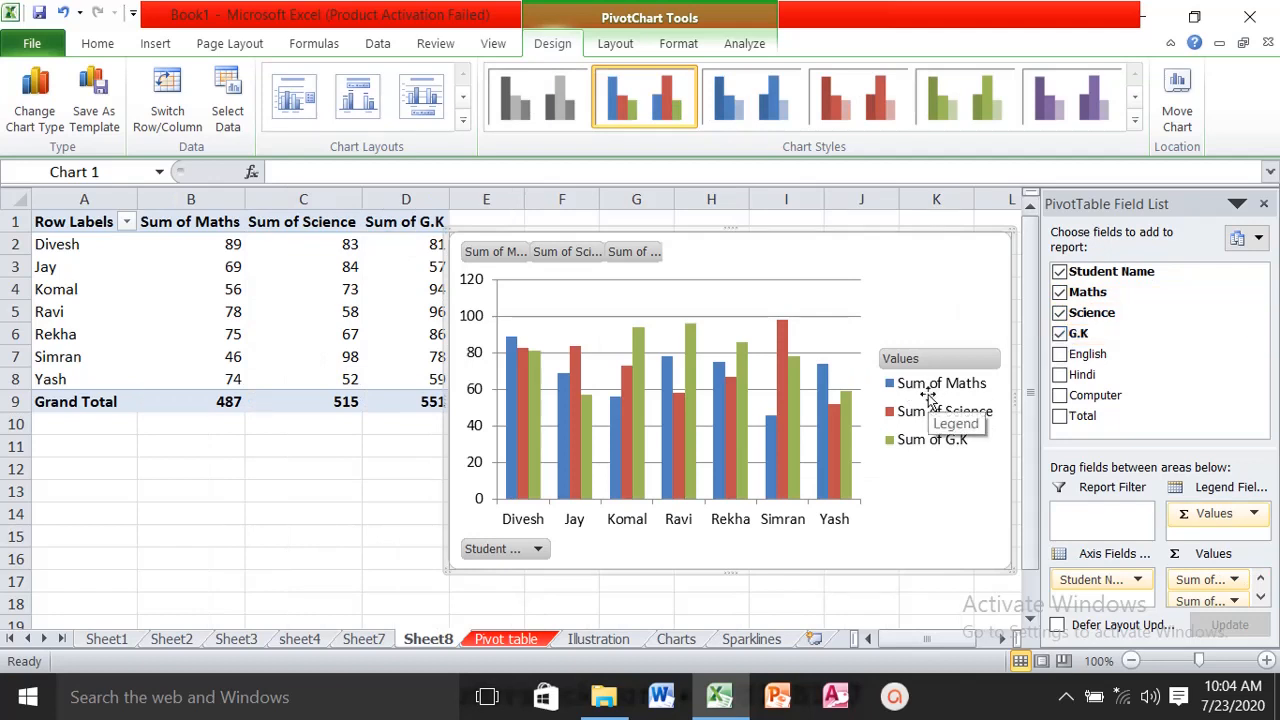
- Filter the PivotChart data's row labels to only the second and third students in the list, and return to the Pivot table sheet
{"action": "mouse_move", "coordinate": [670, 416]}
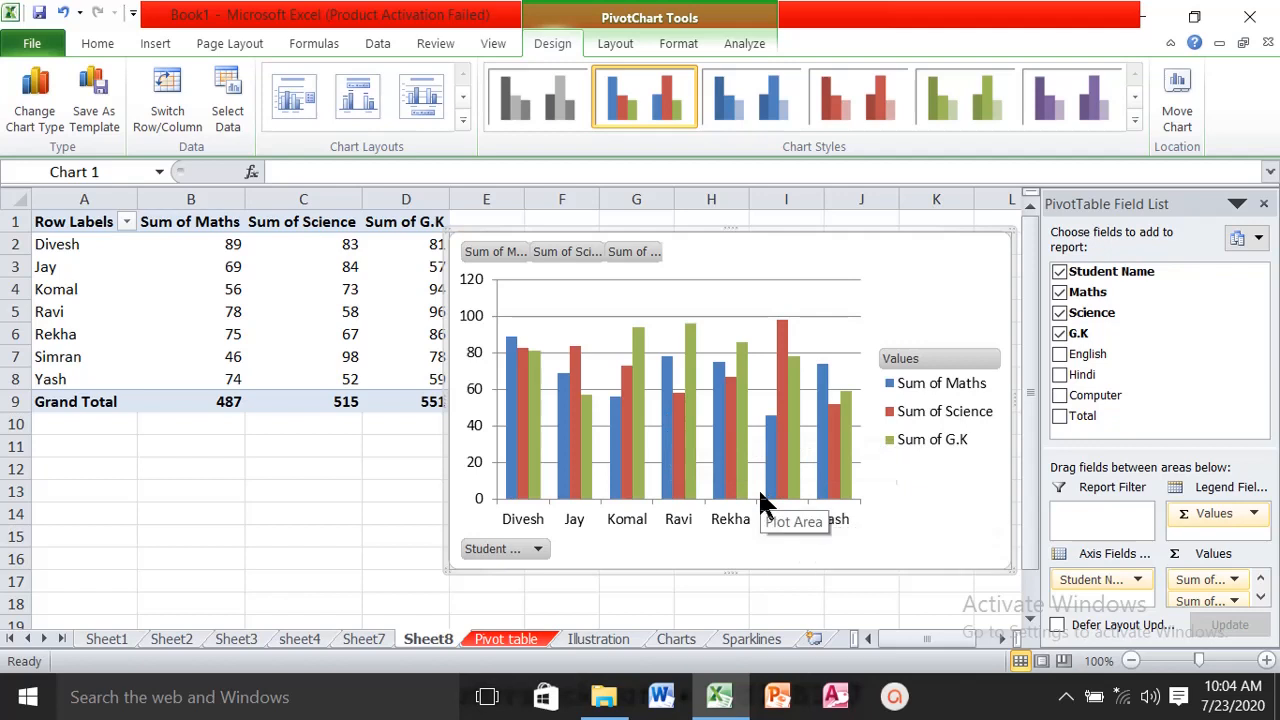
{"action": "left_click", "coordinate": [125, 221]}
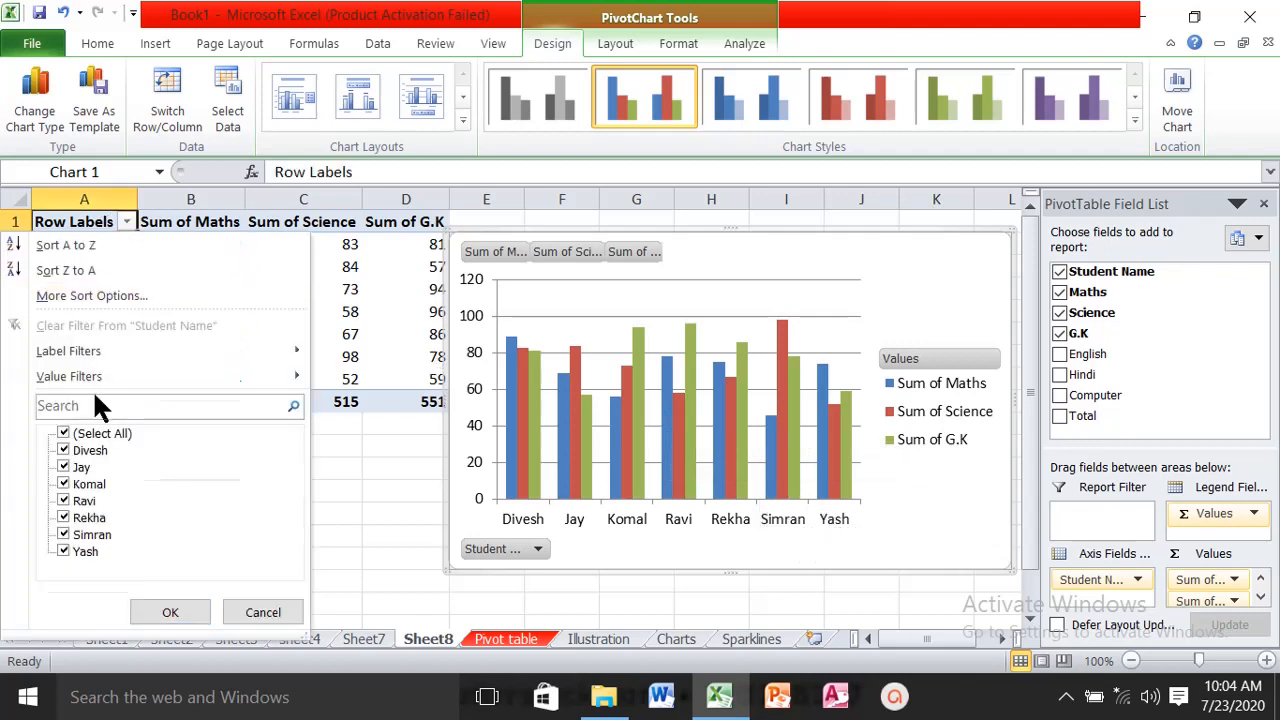
{"action": "left_click", "coordinate": [64, 436]}
{"action": "left_click", "coordinate": [63, 466]}
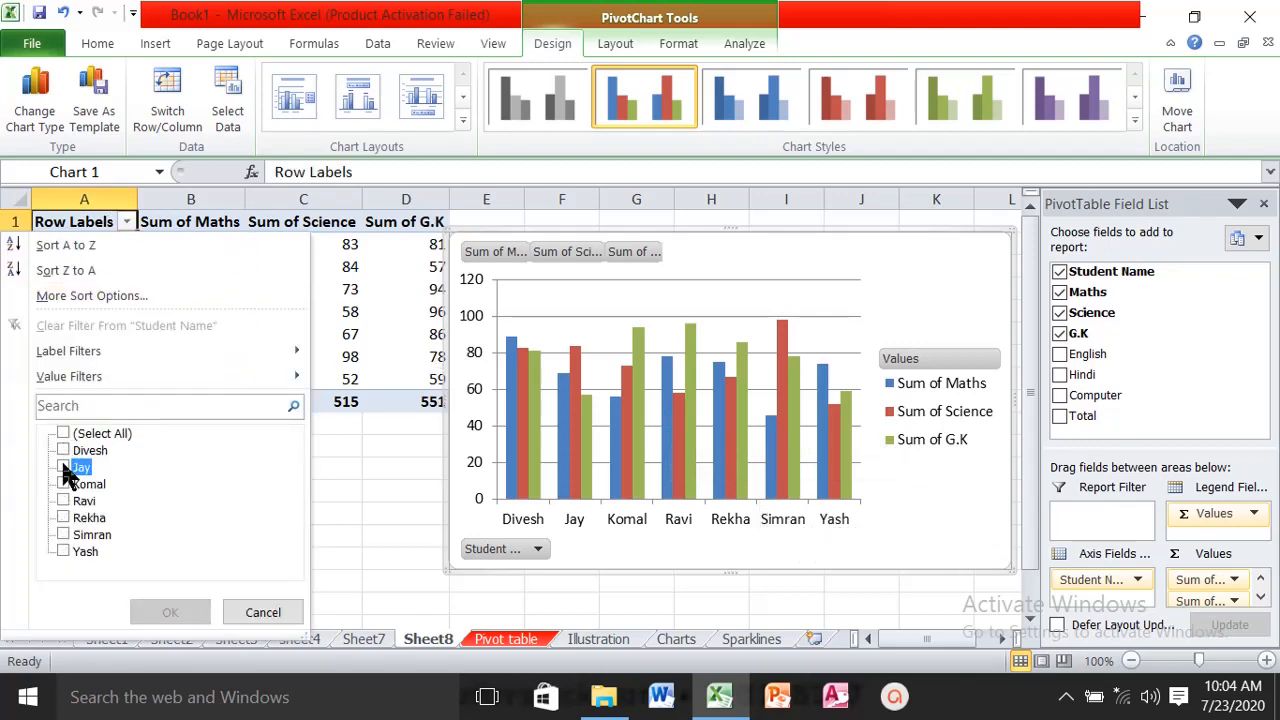
{"action": "left_click", "coordinate": [63, 483]}
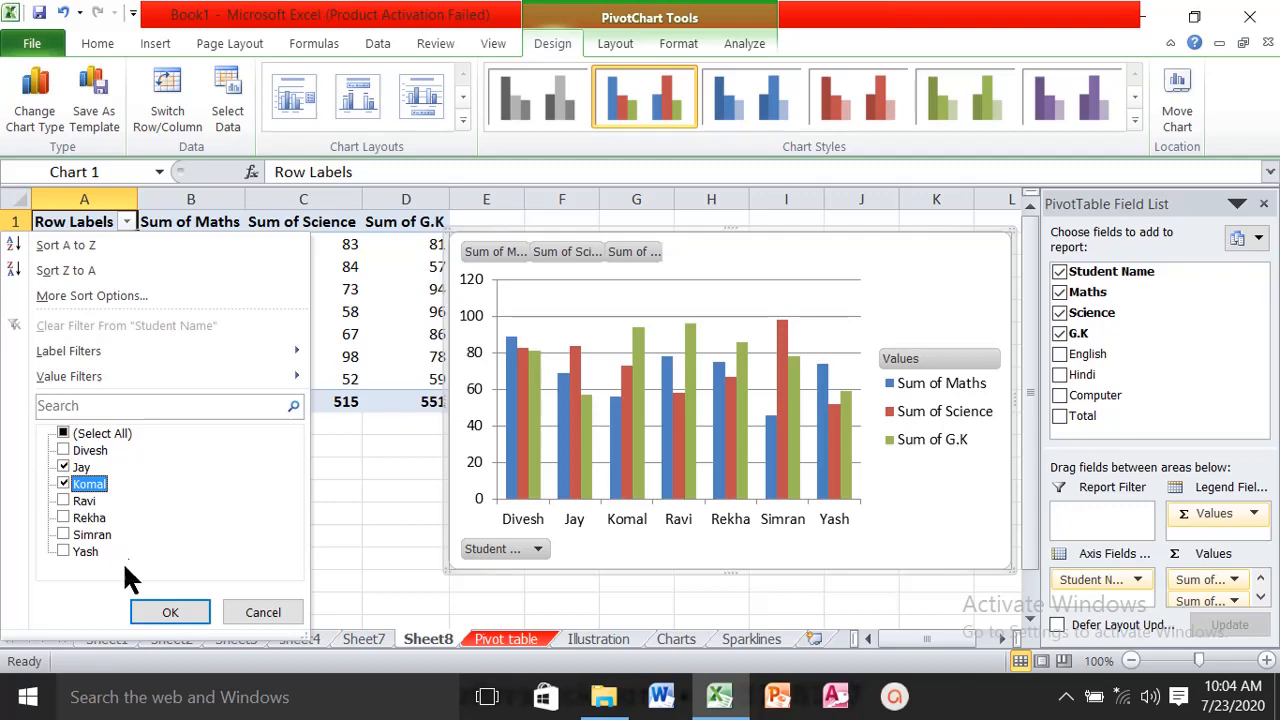
{"action": "left_click", "coordinate": [172, 612]}
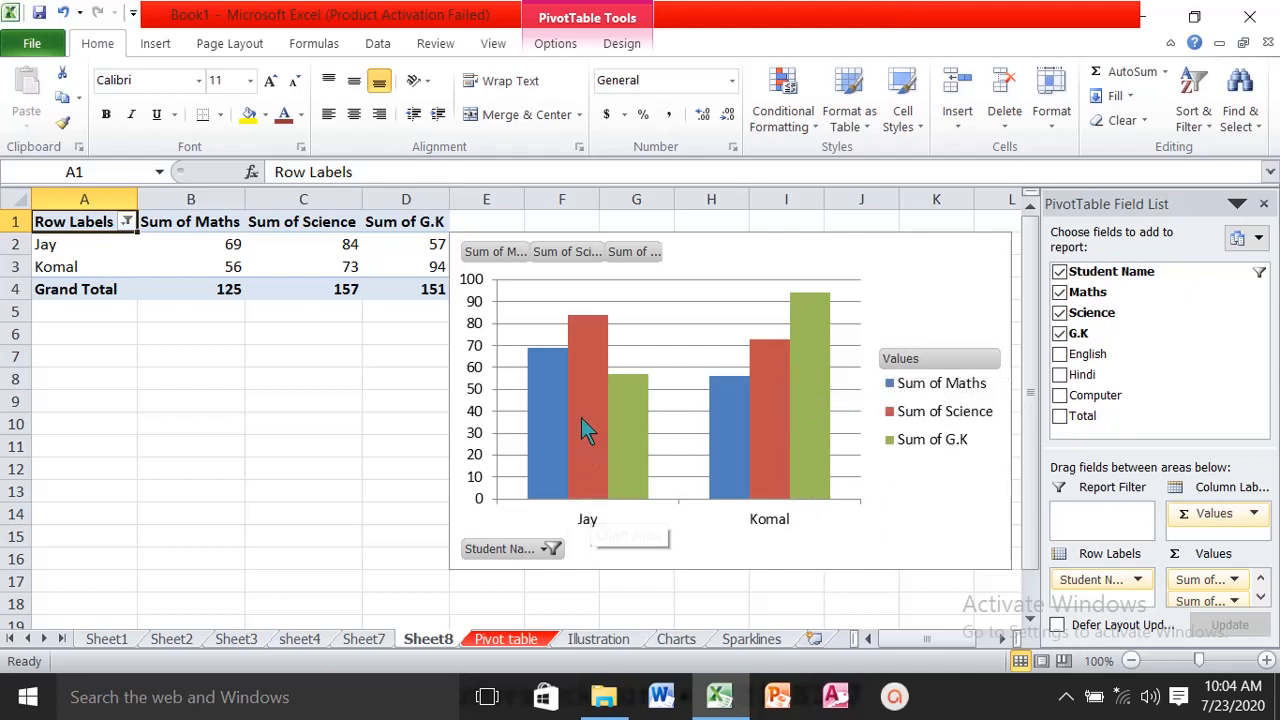
{"action": "mouse_move", "coordinate": [595, 323]}
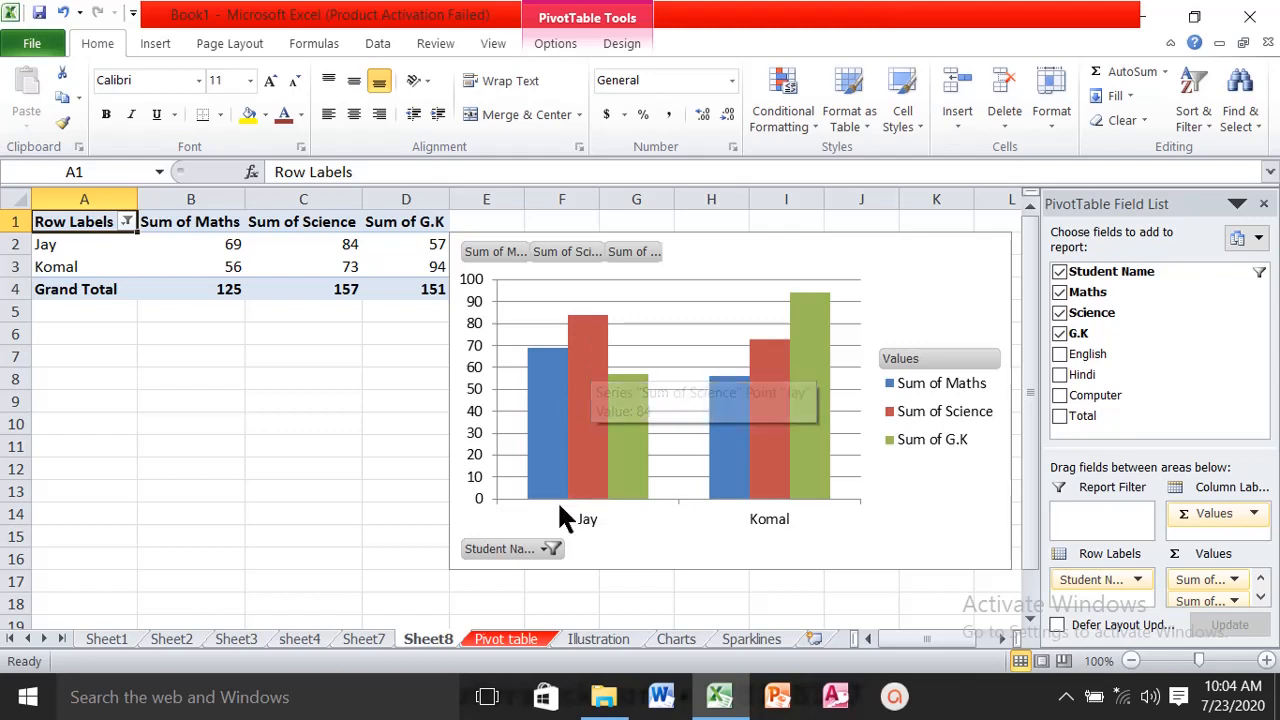
{"action": "left_click", "coordinate": [510, 641]}
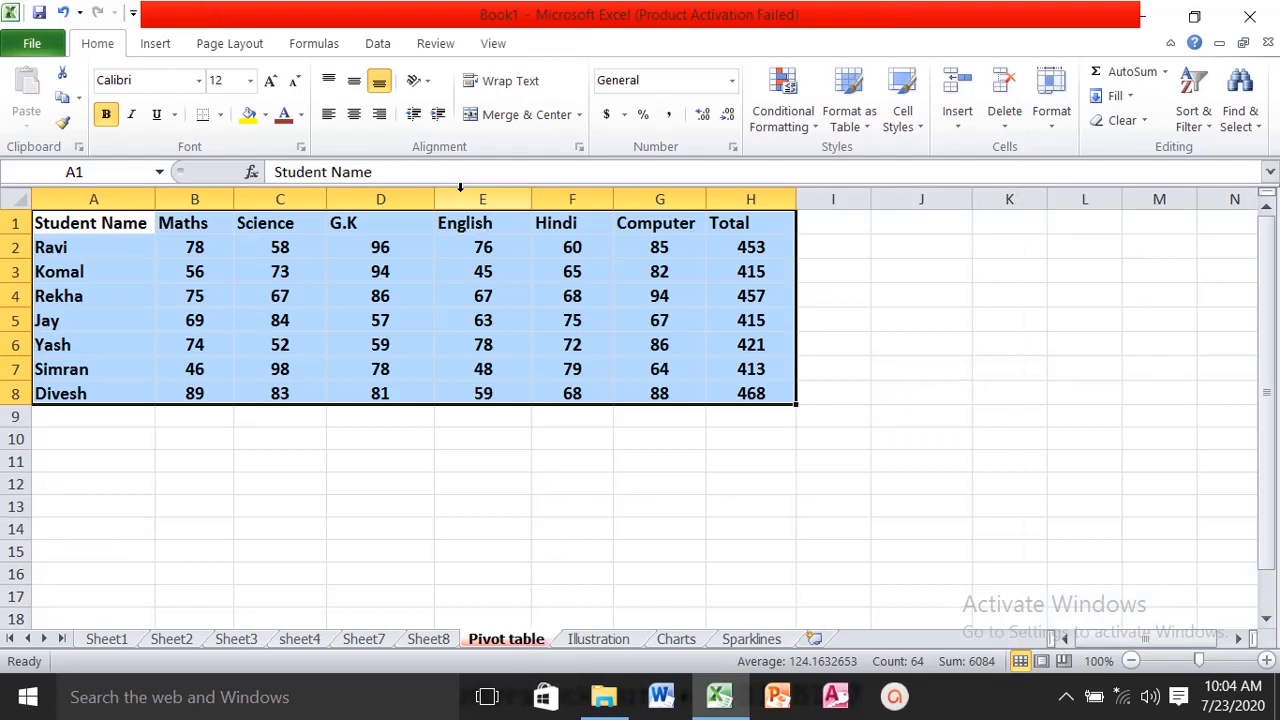
{"action": "left_click", "coordinate": [1068, 697]}
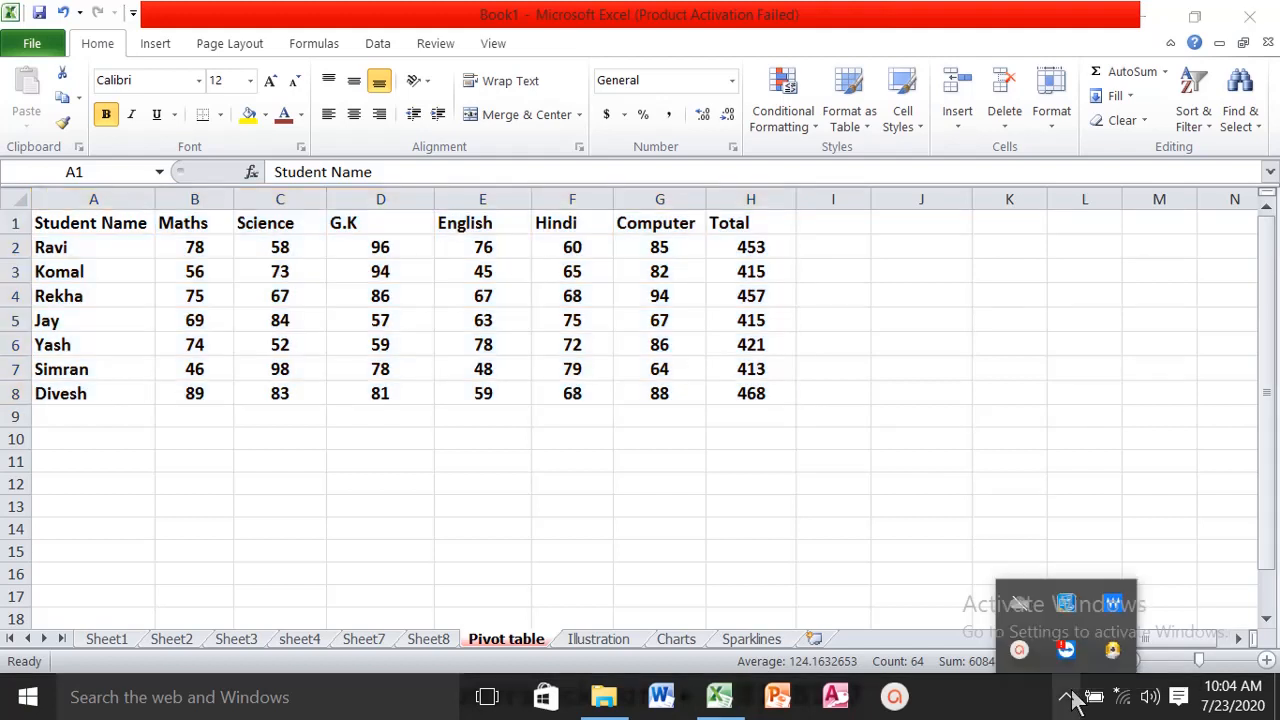
{"action": "left_click", "coordinate": [1021, 652]}
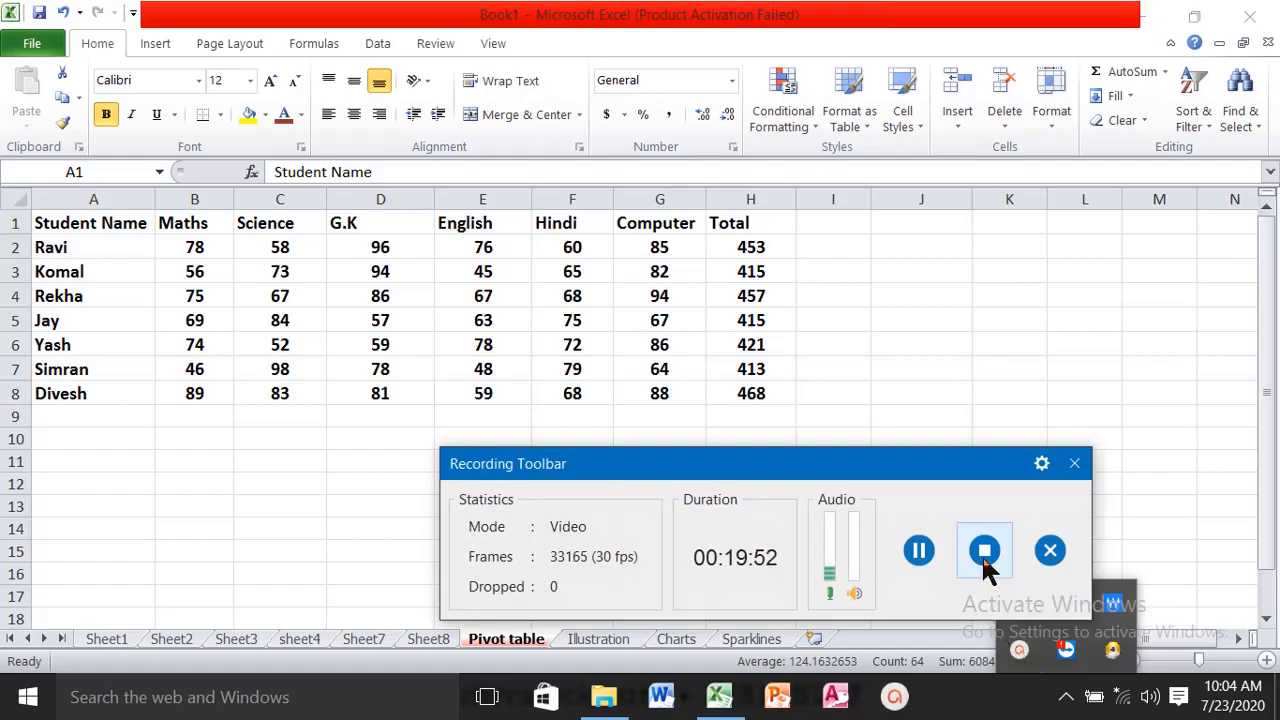